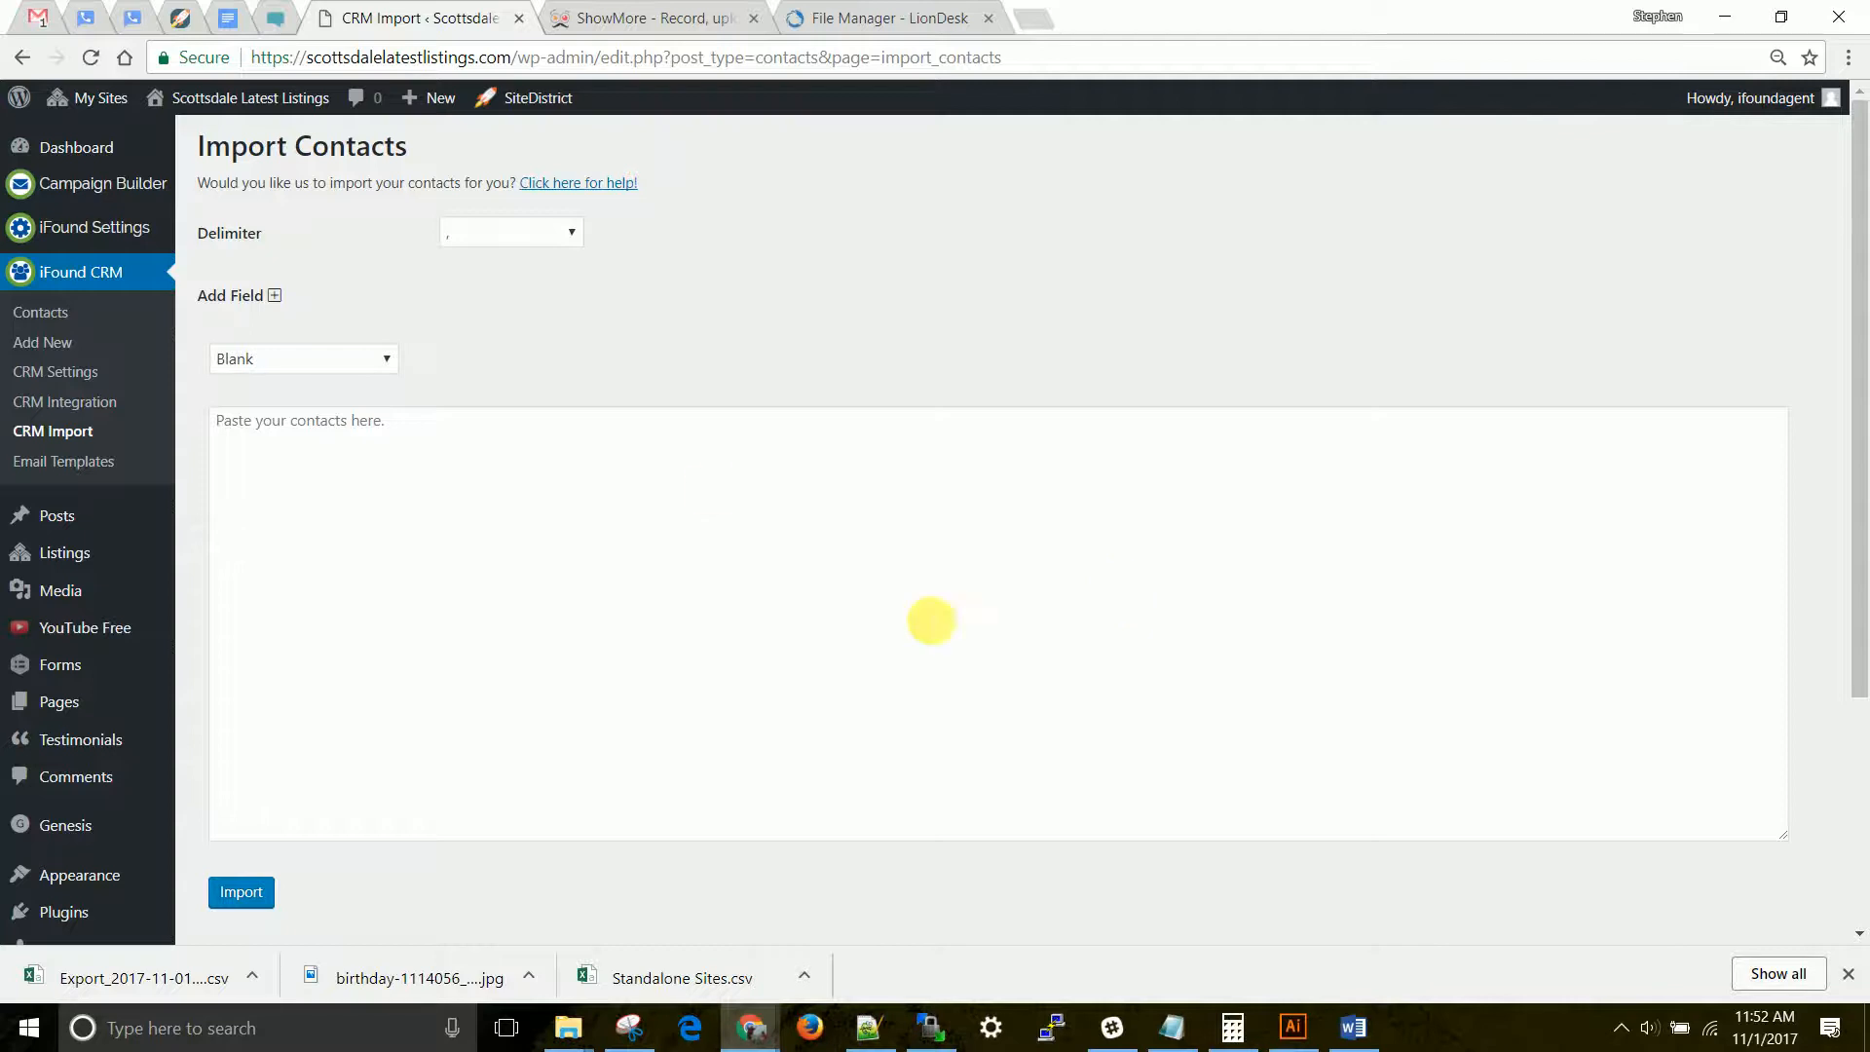
# - Open the Campaign Builder, examine the fields of the new contact form, and close the form without filling it in
pyautogui.click(152, 200)
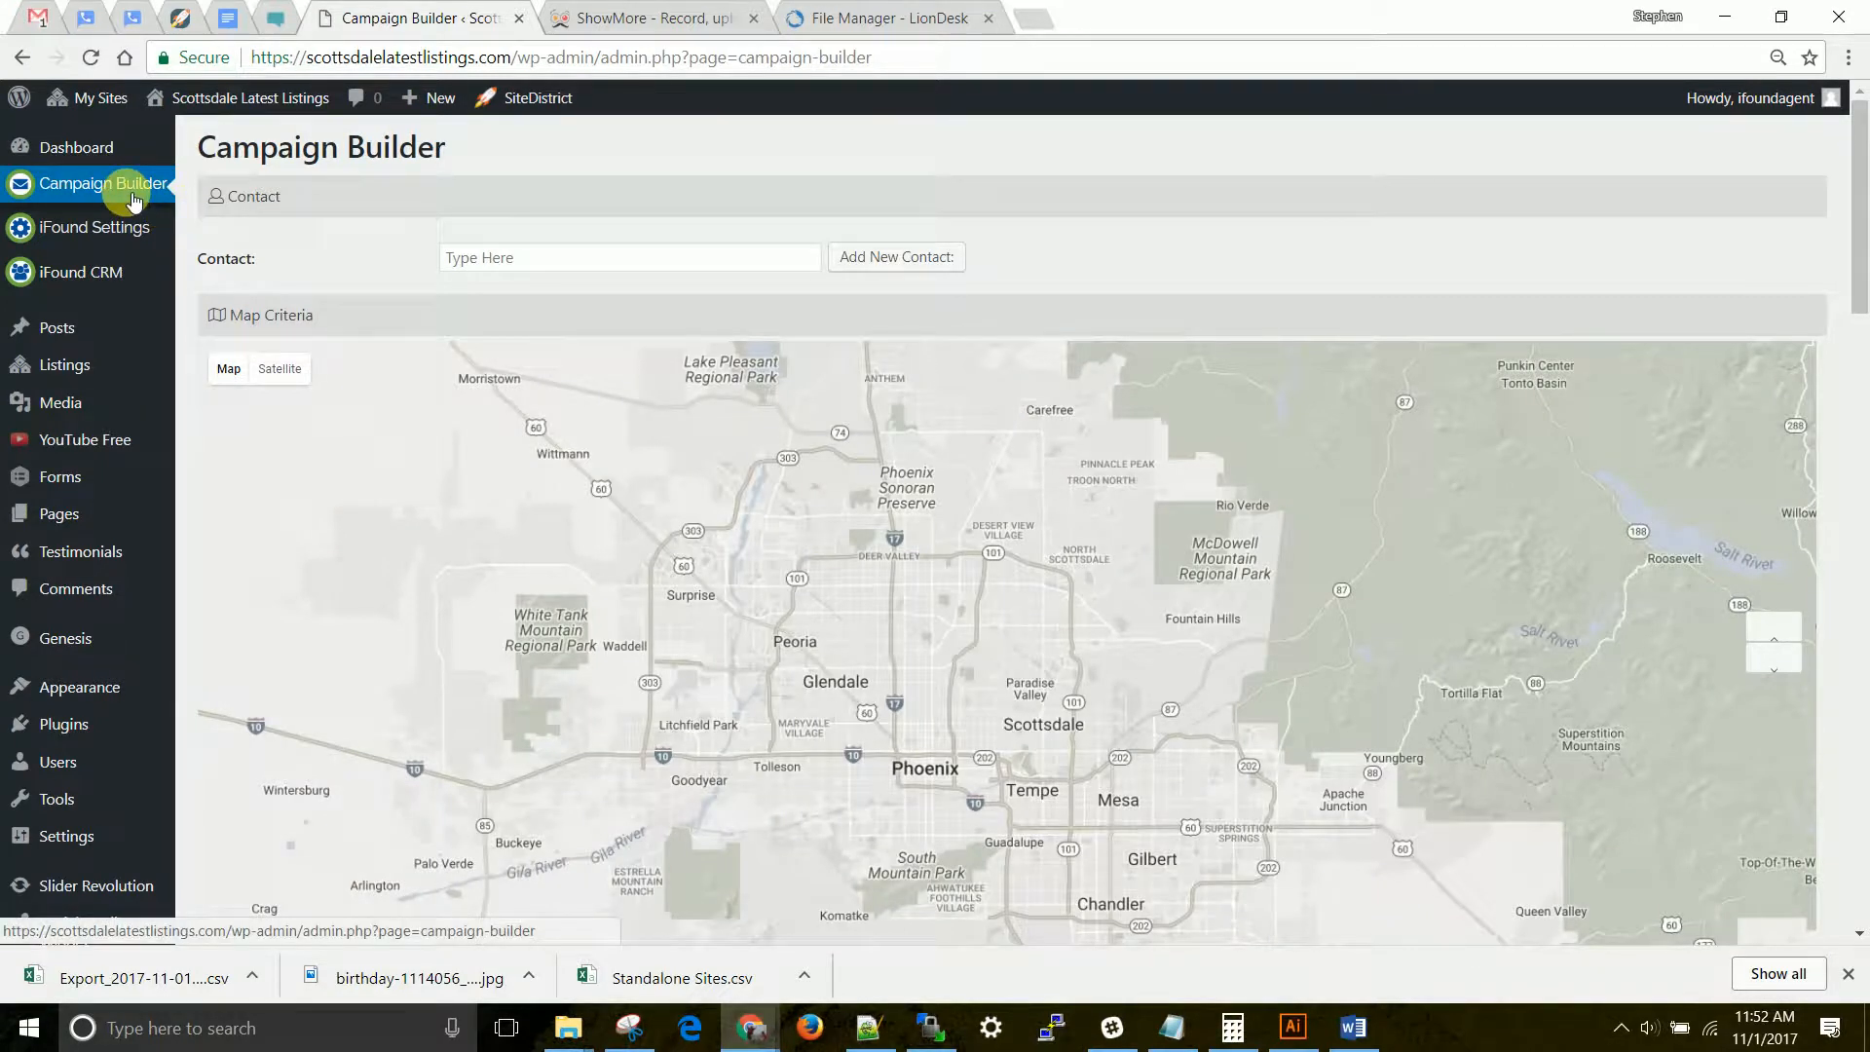
pyautogui.click(480, 269)
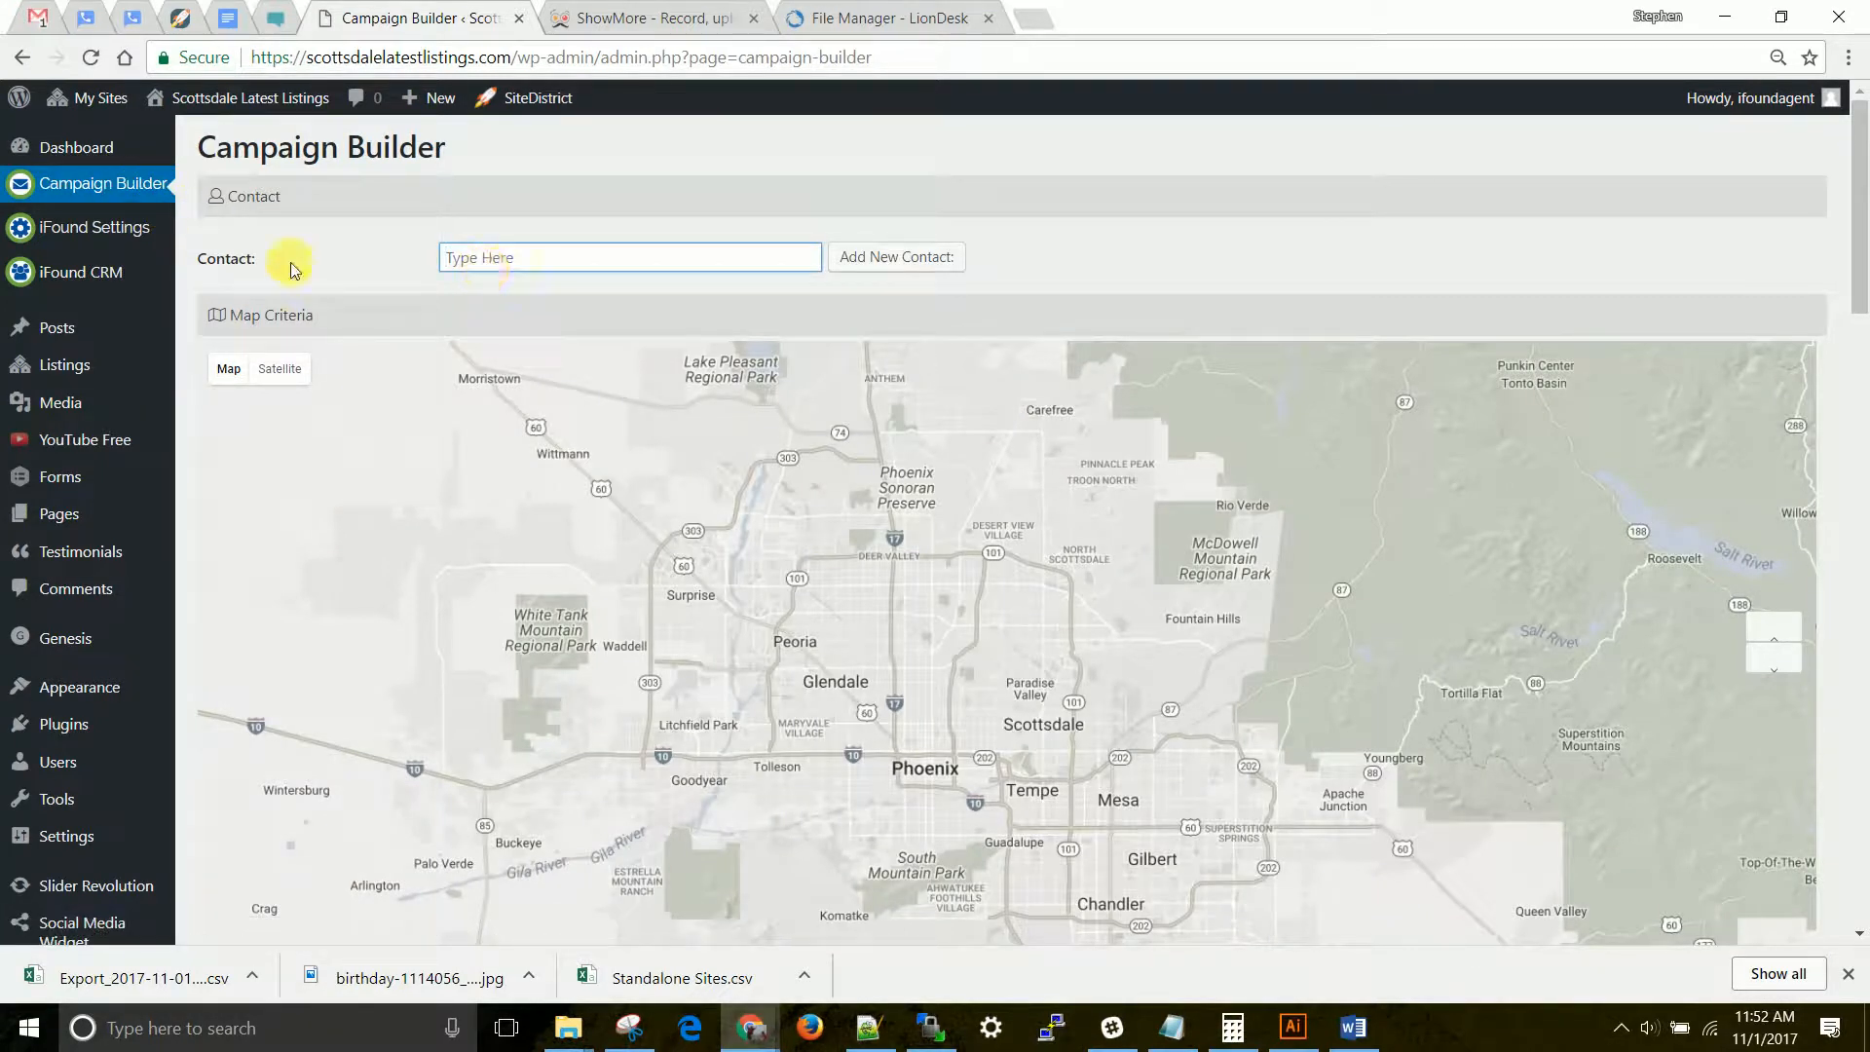
pyautogui.click(931, 263)
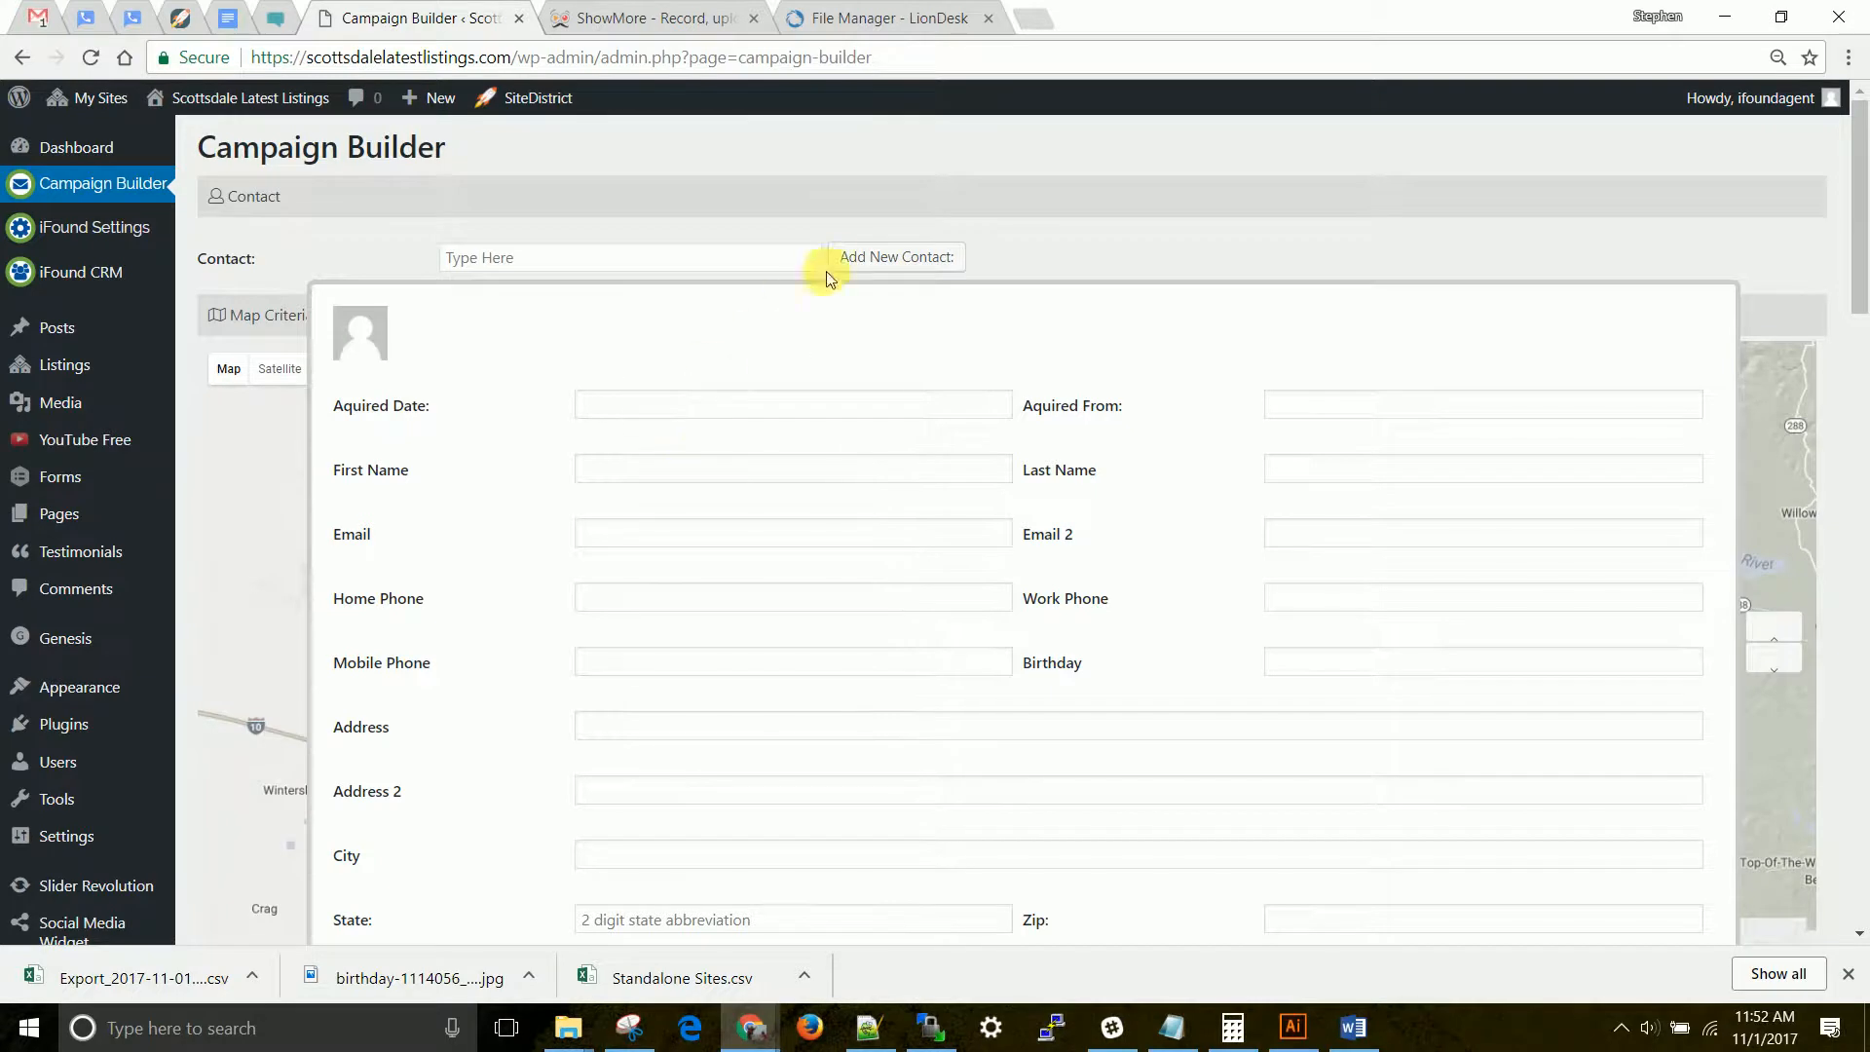
pyautogui.click(668, 468)
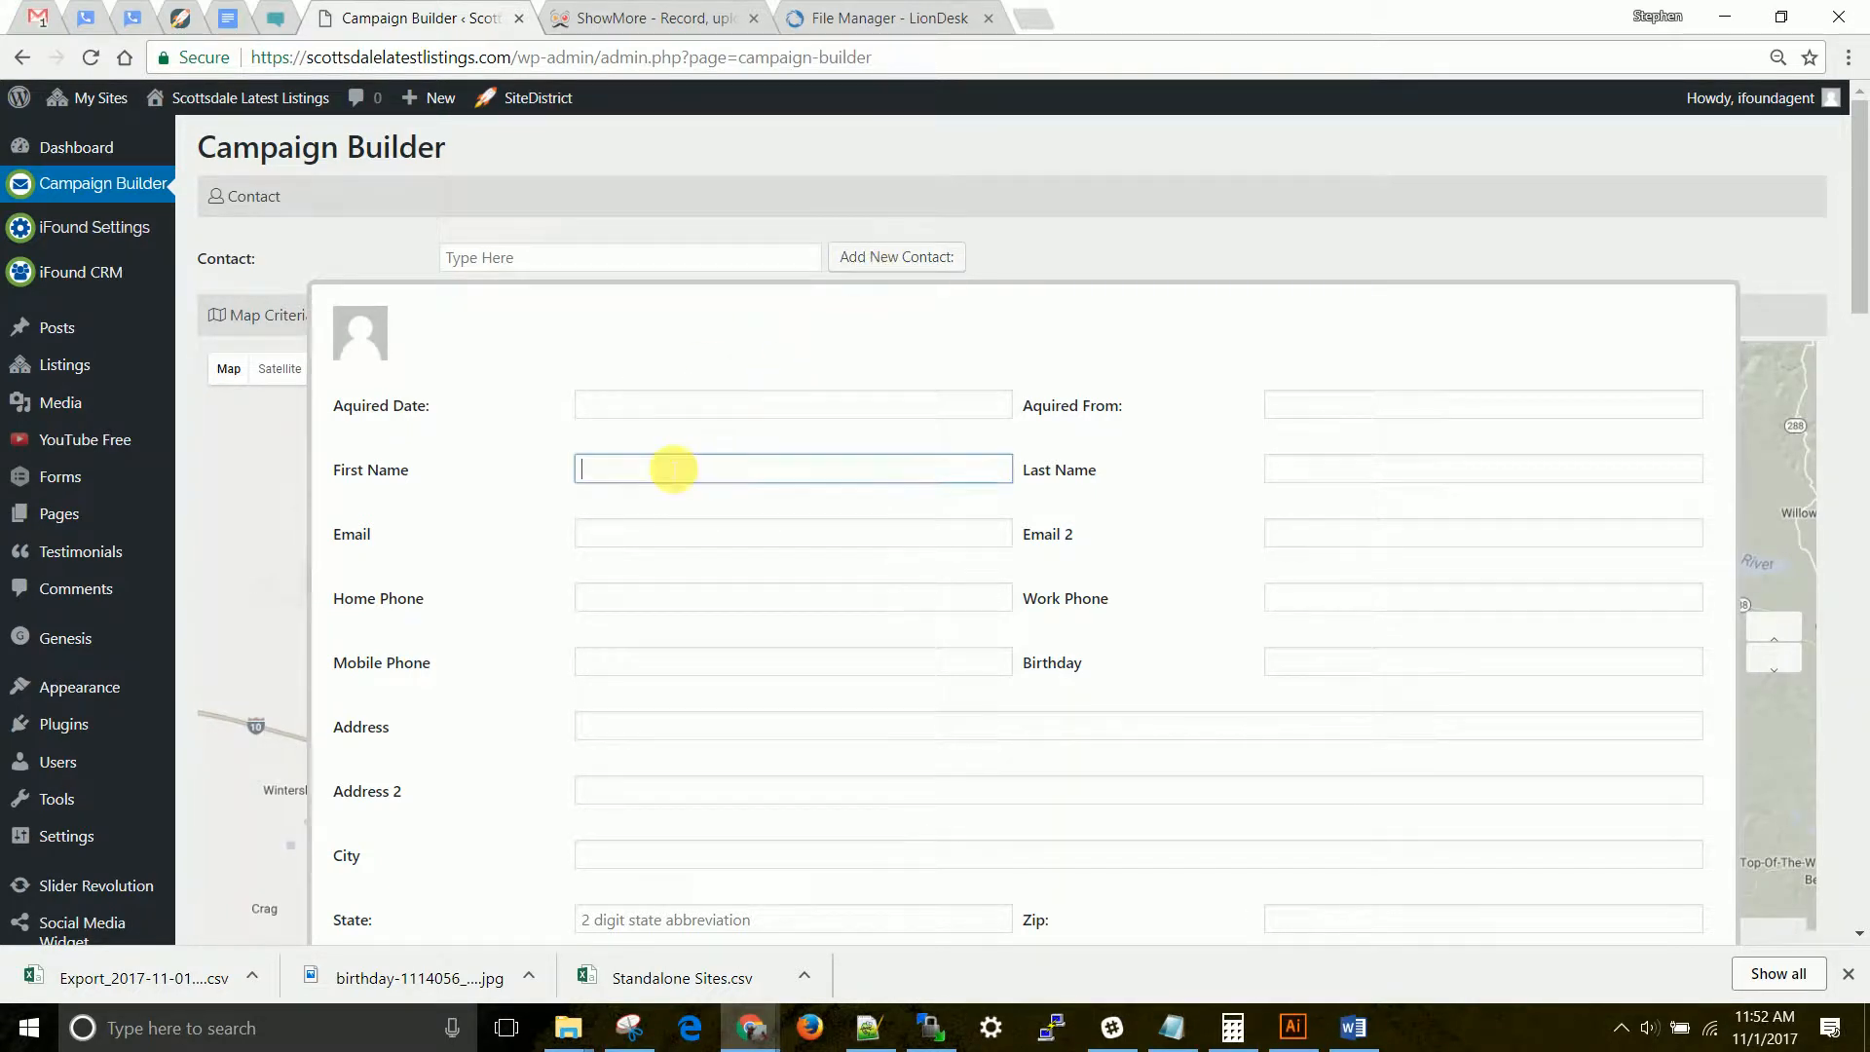
pyautogui.click(1371, 471)
pyautogui.click(793, 531)
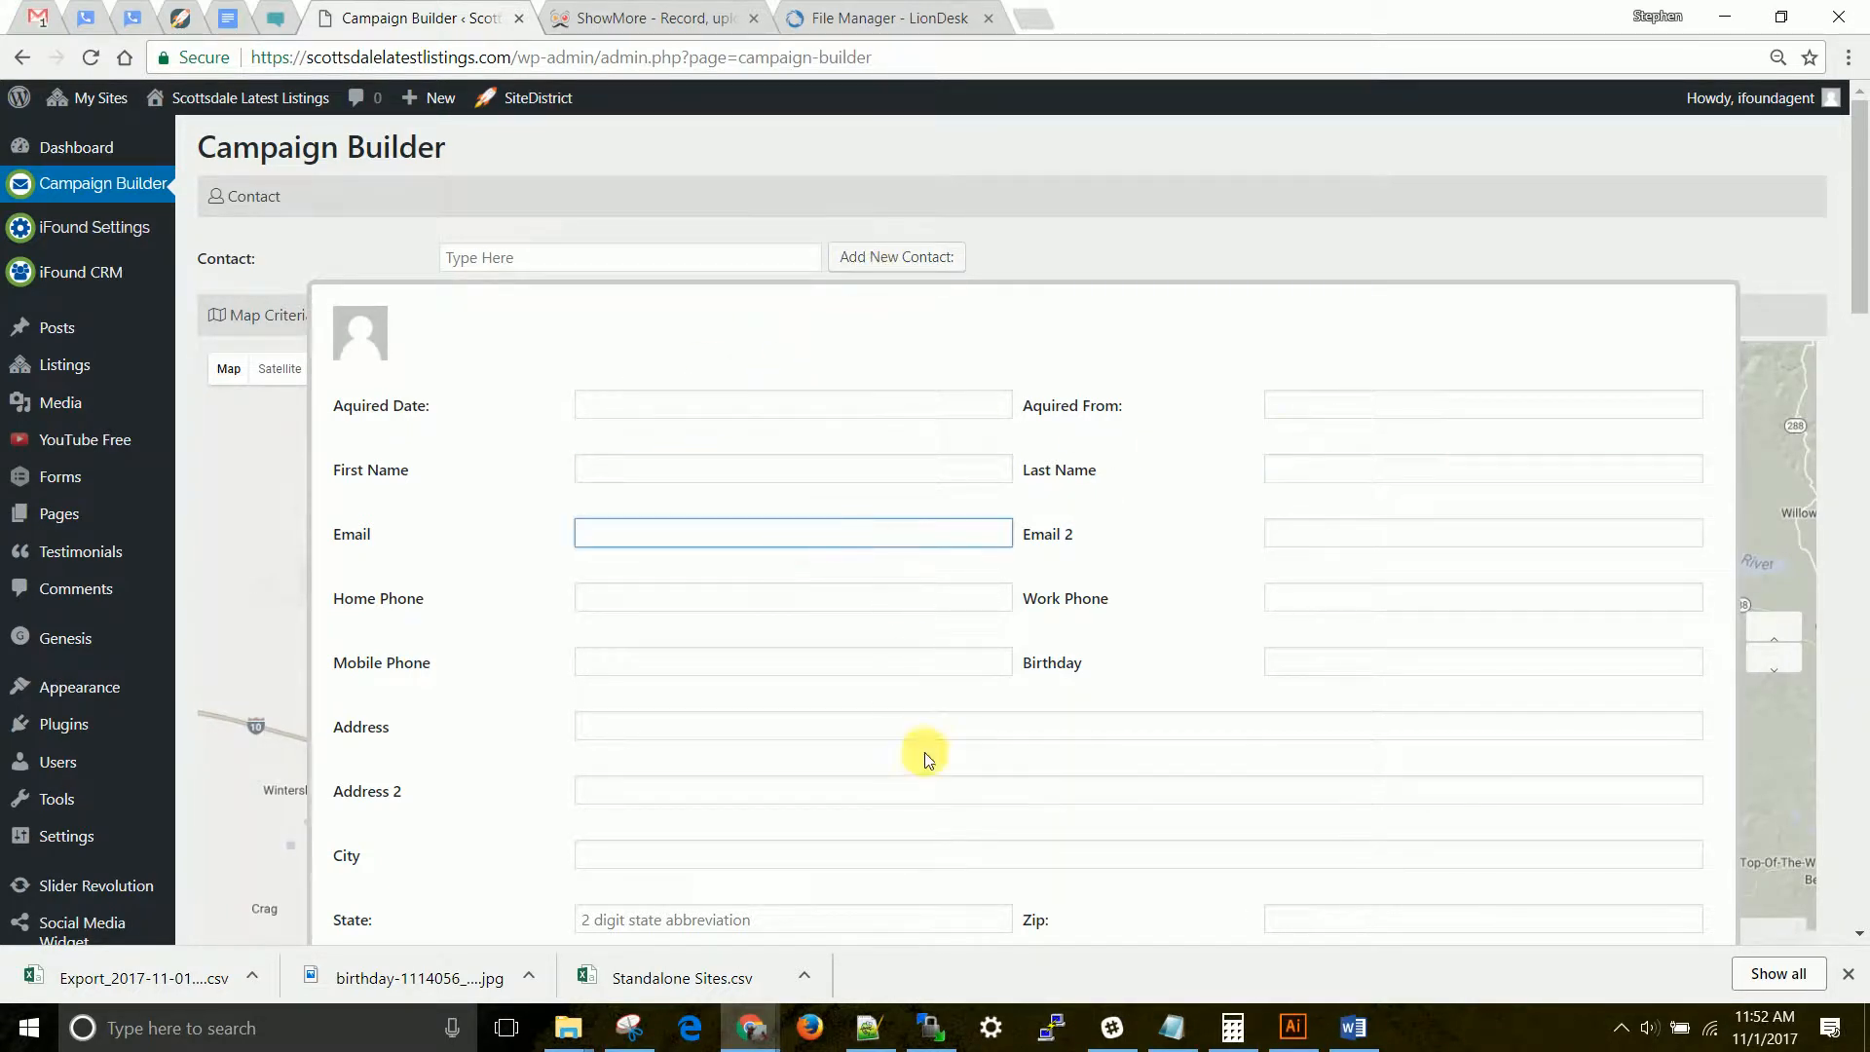
pyautogui.scroll(-4, 922, 747)
pyautogui.scroll(-5, 735, 302)
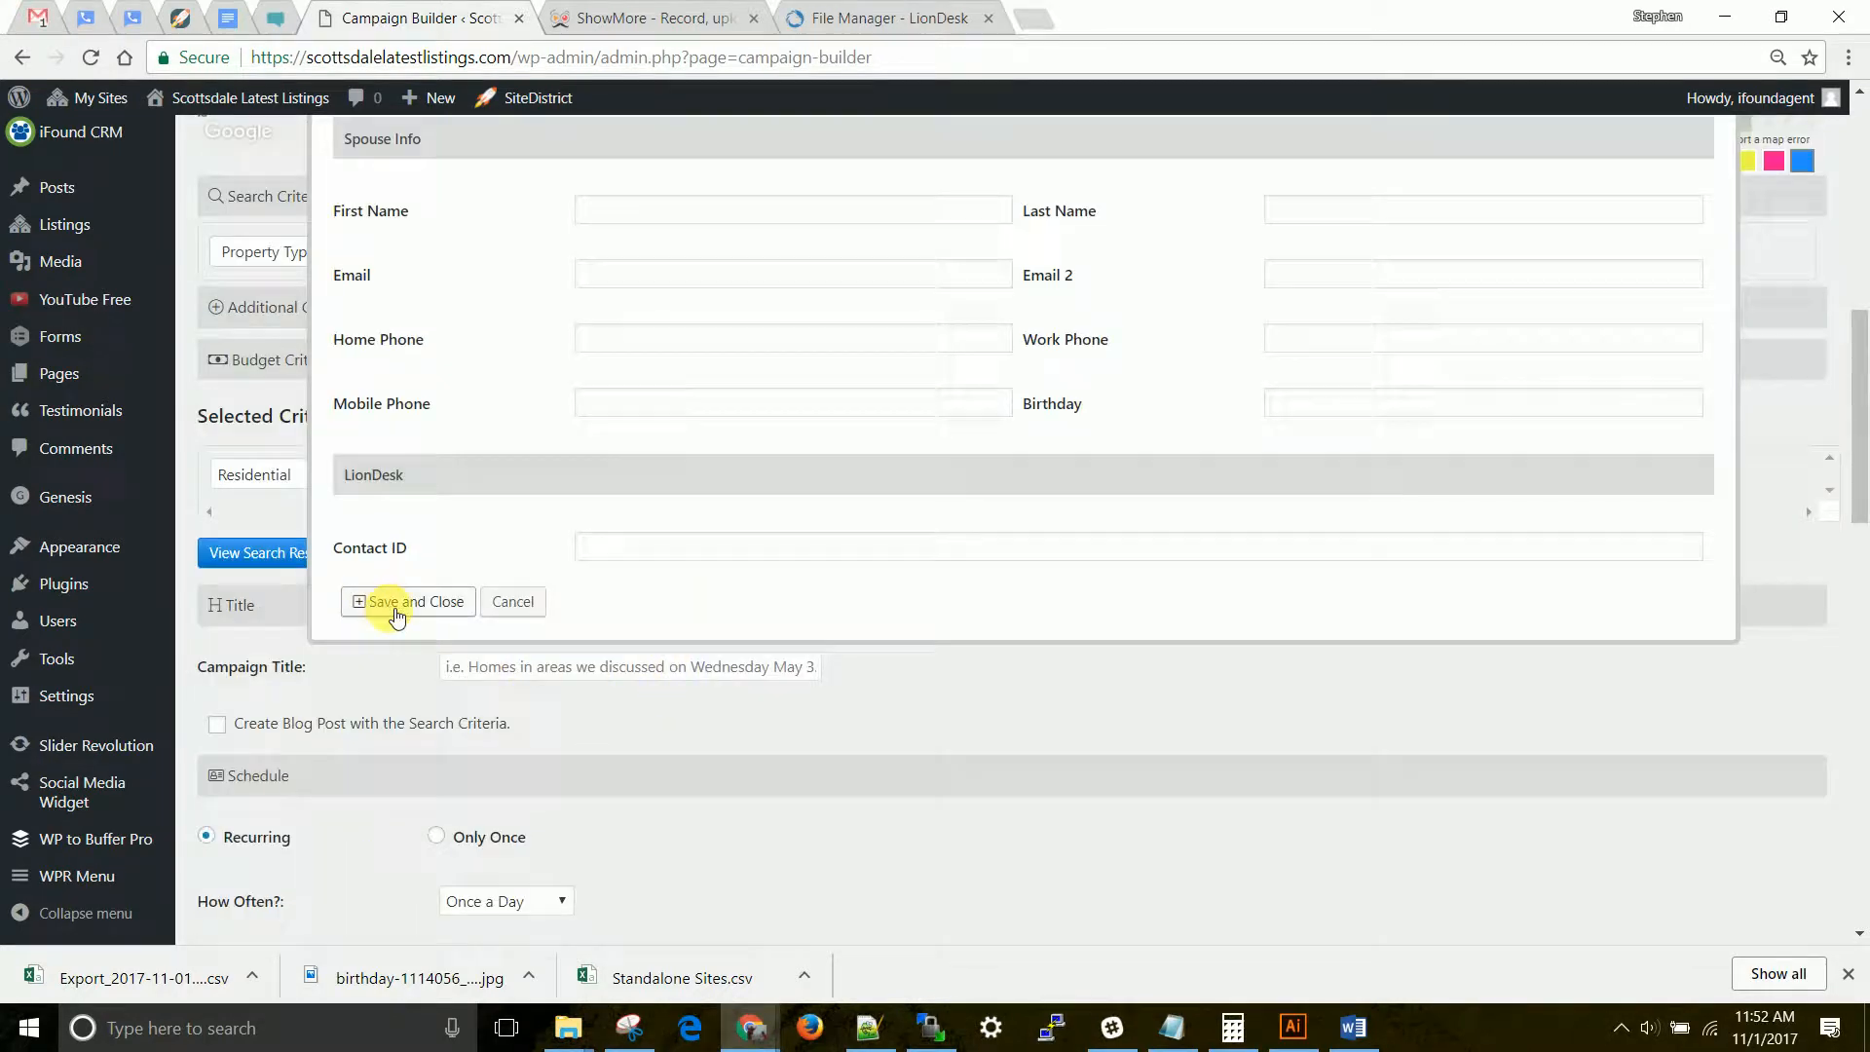
pyautogui.click(454, 604)
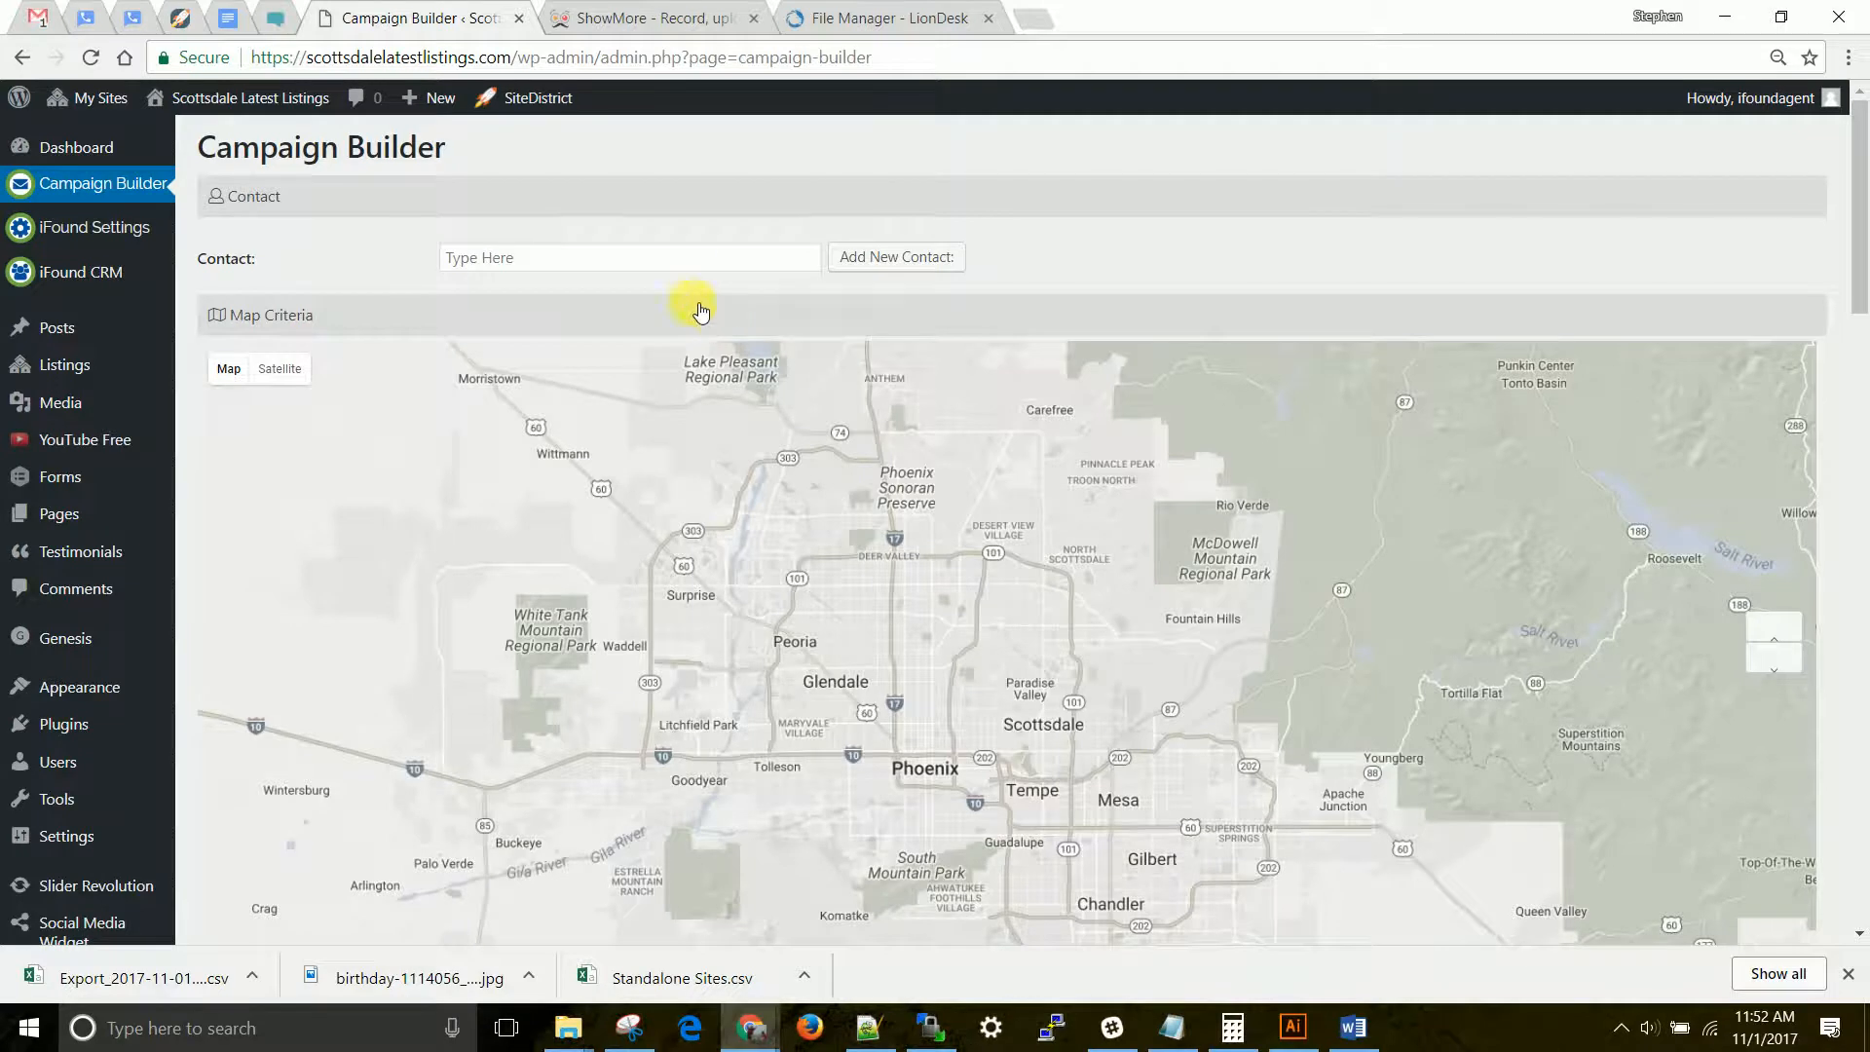
# - Look over the campaign's map criteria, search criteria and selected criteria sections
pyautogui.scroll(-4, 698, 493)
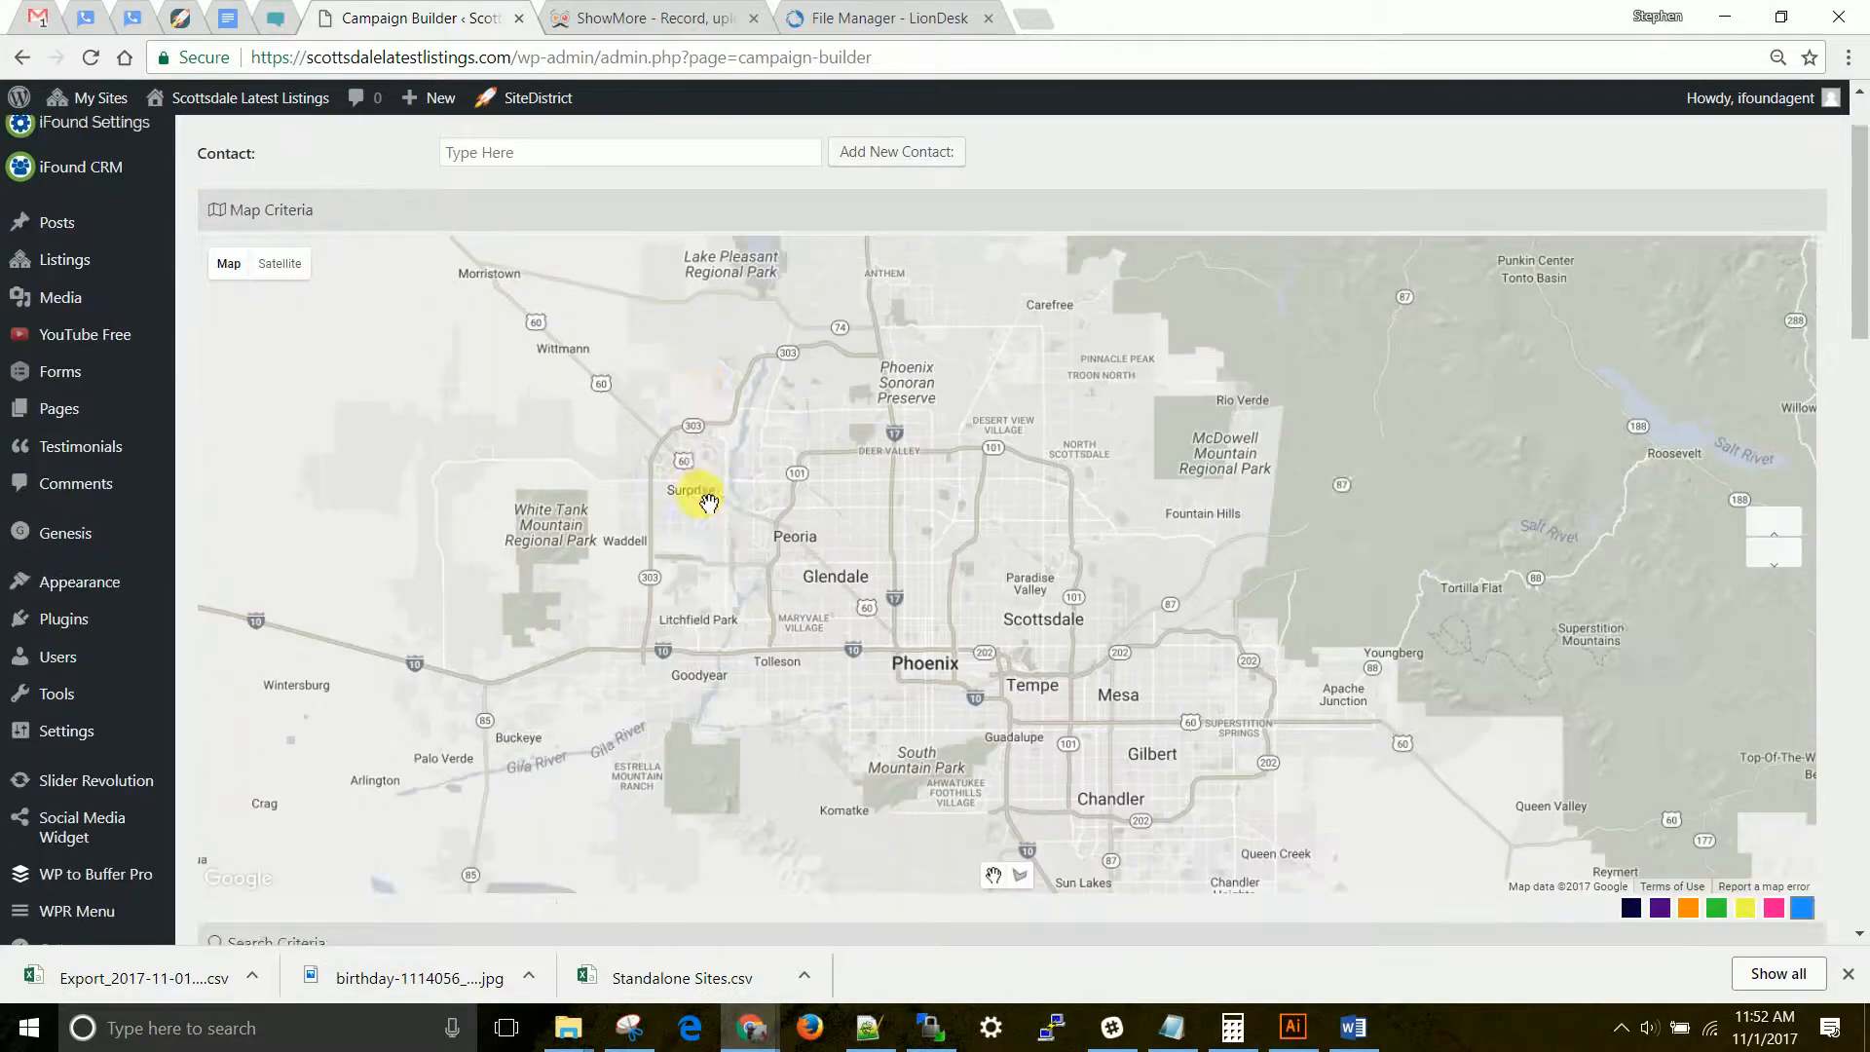
pyautogui.scroll(-3, 716, 506)
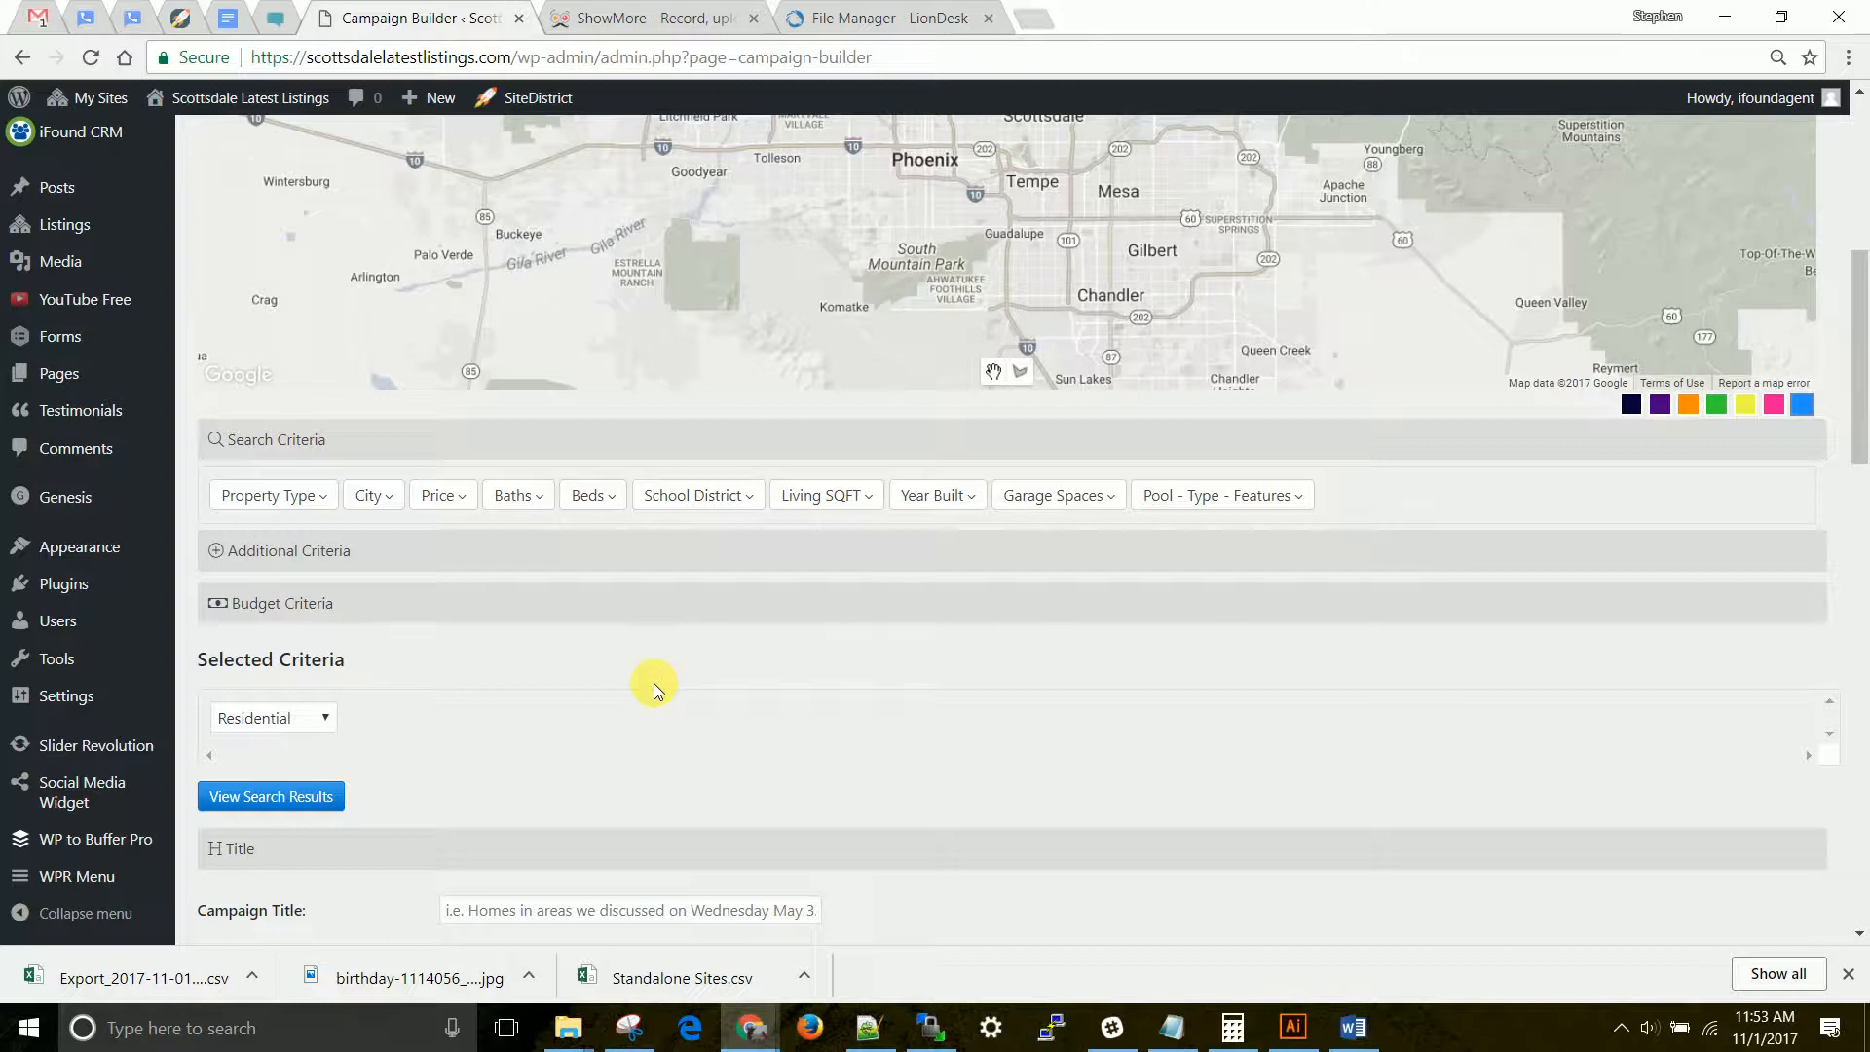
pyautogui.scroll(6, 864, 605)
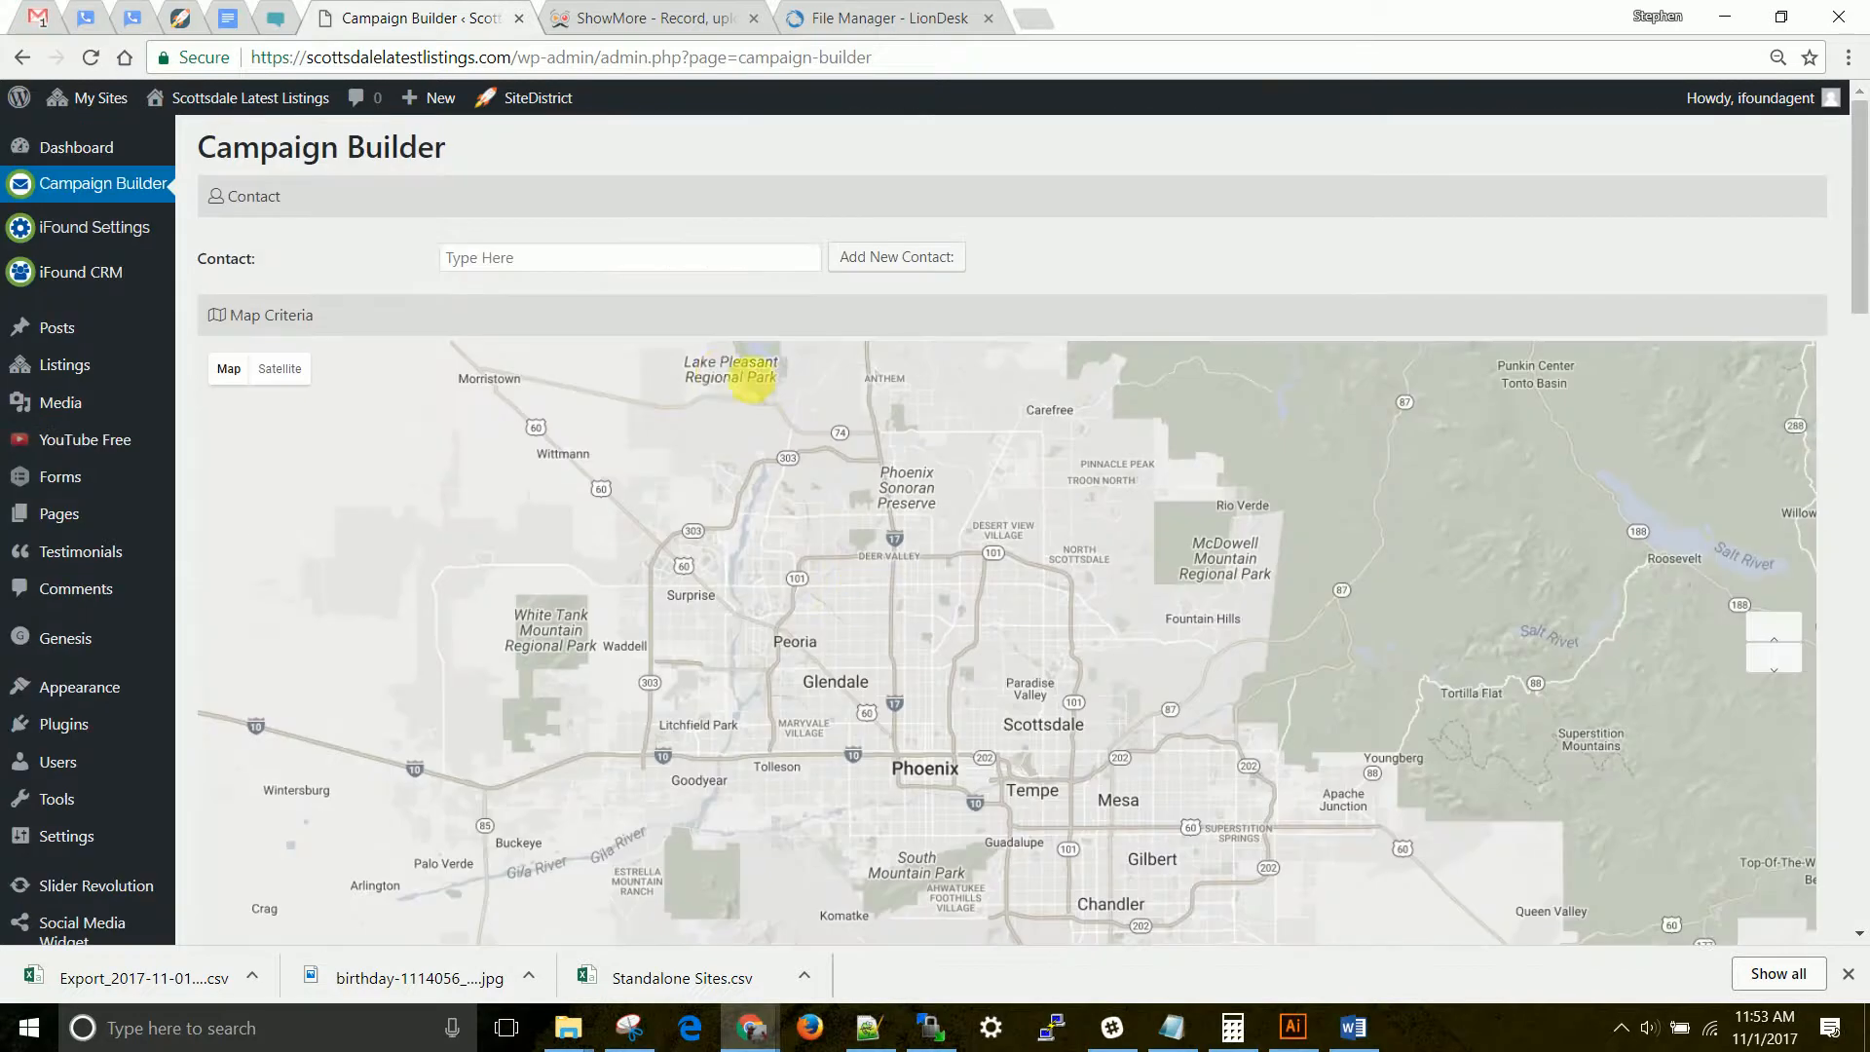
# - Look up a contact by first name in the campaign's Contact field, clear the entry, and close the suggestion list
pyautogui.click(556, 258)
pyautogui.write('bill')
pyautogui.press('Down')
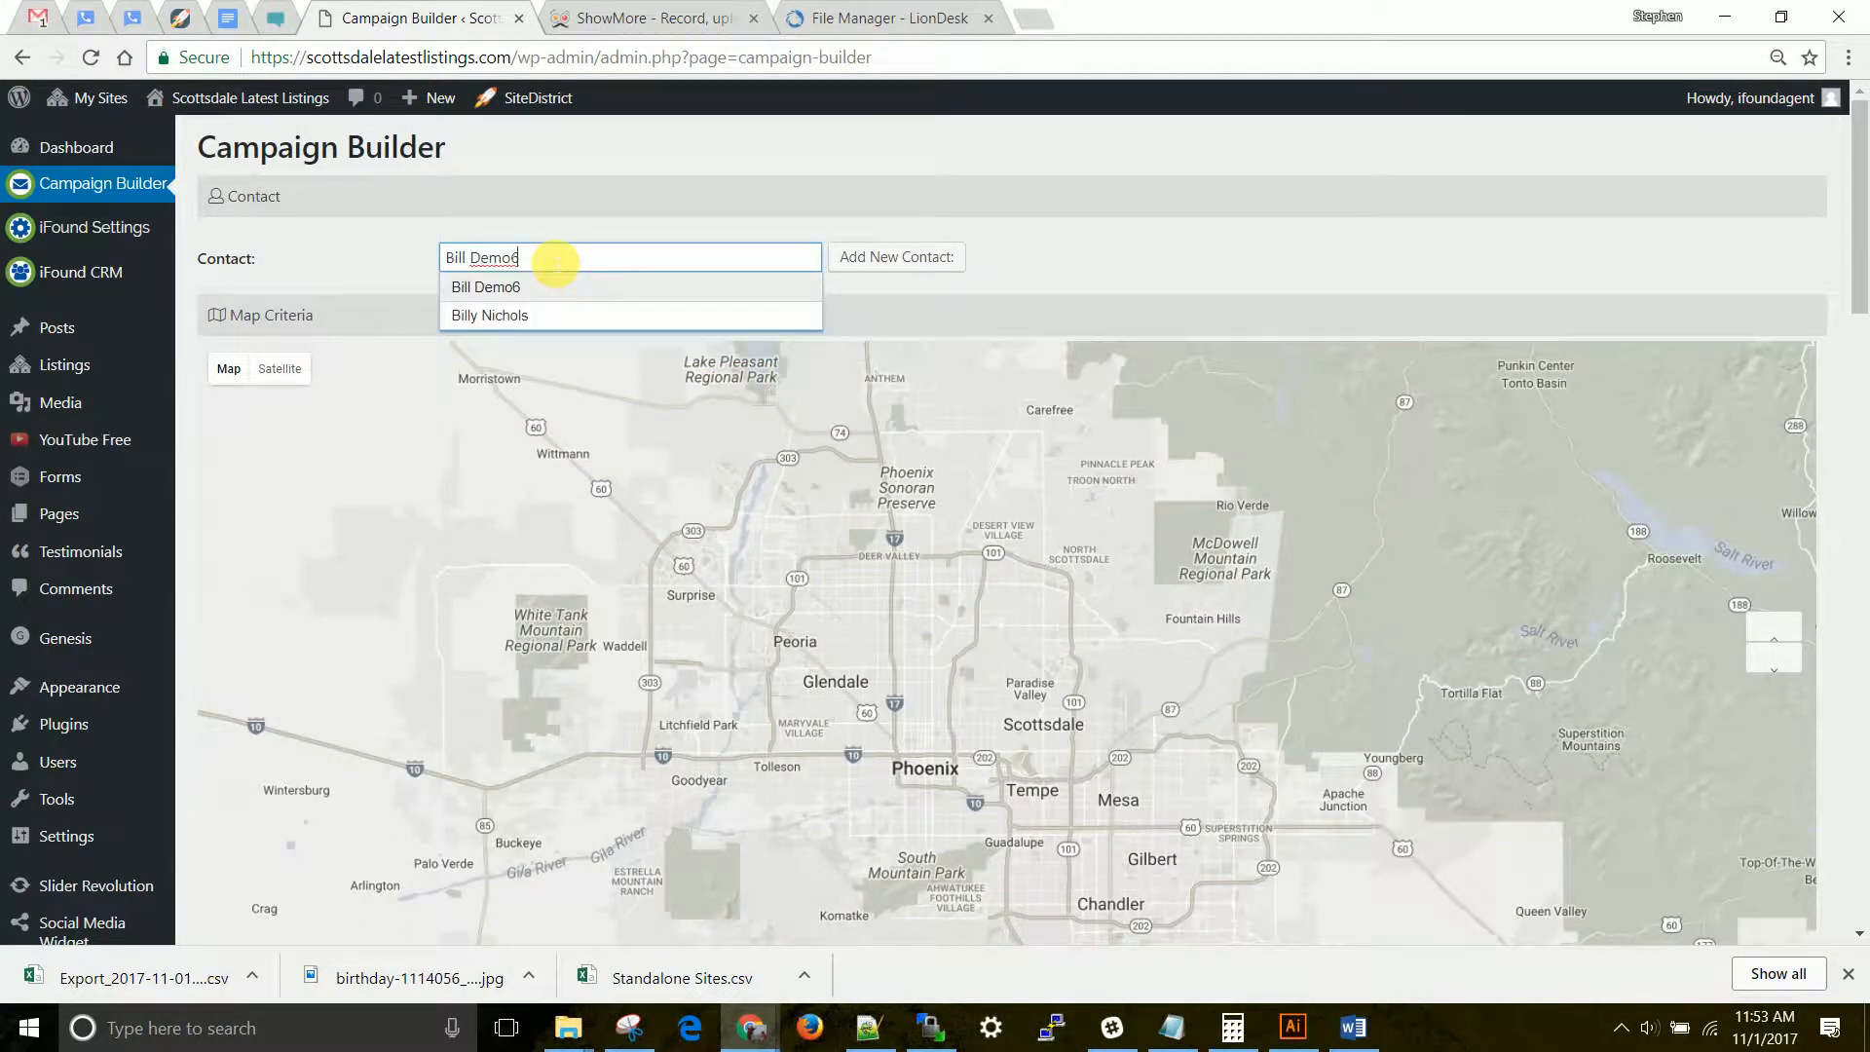
pyautogui.moveTo(556, 263); pyautogui.dragTo(213, 279)
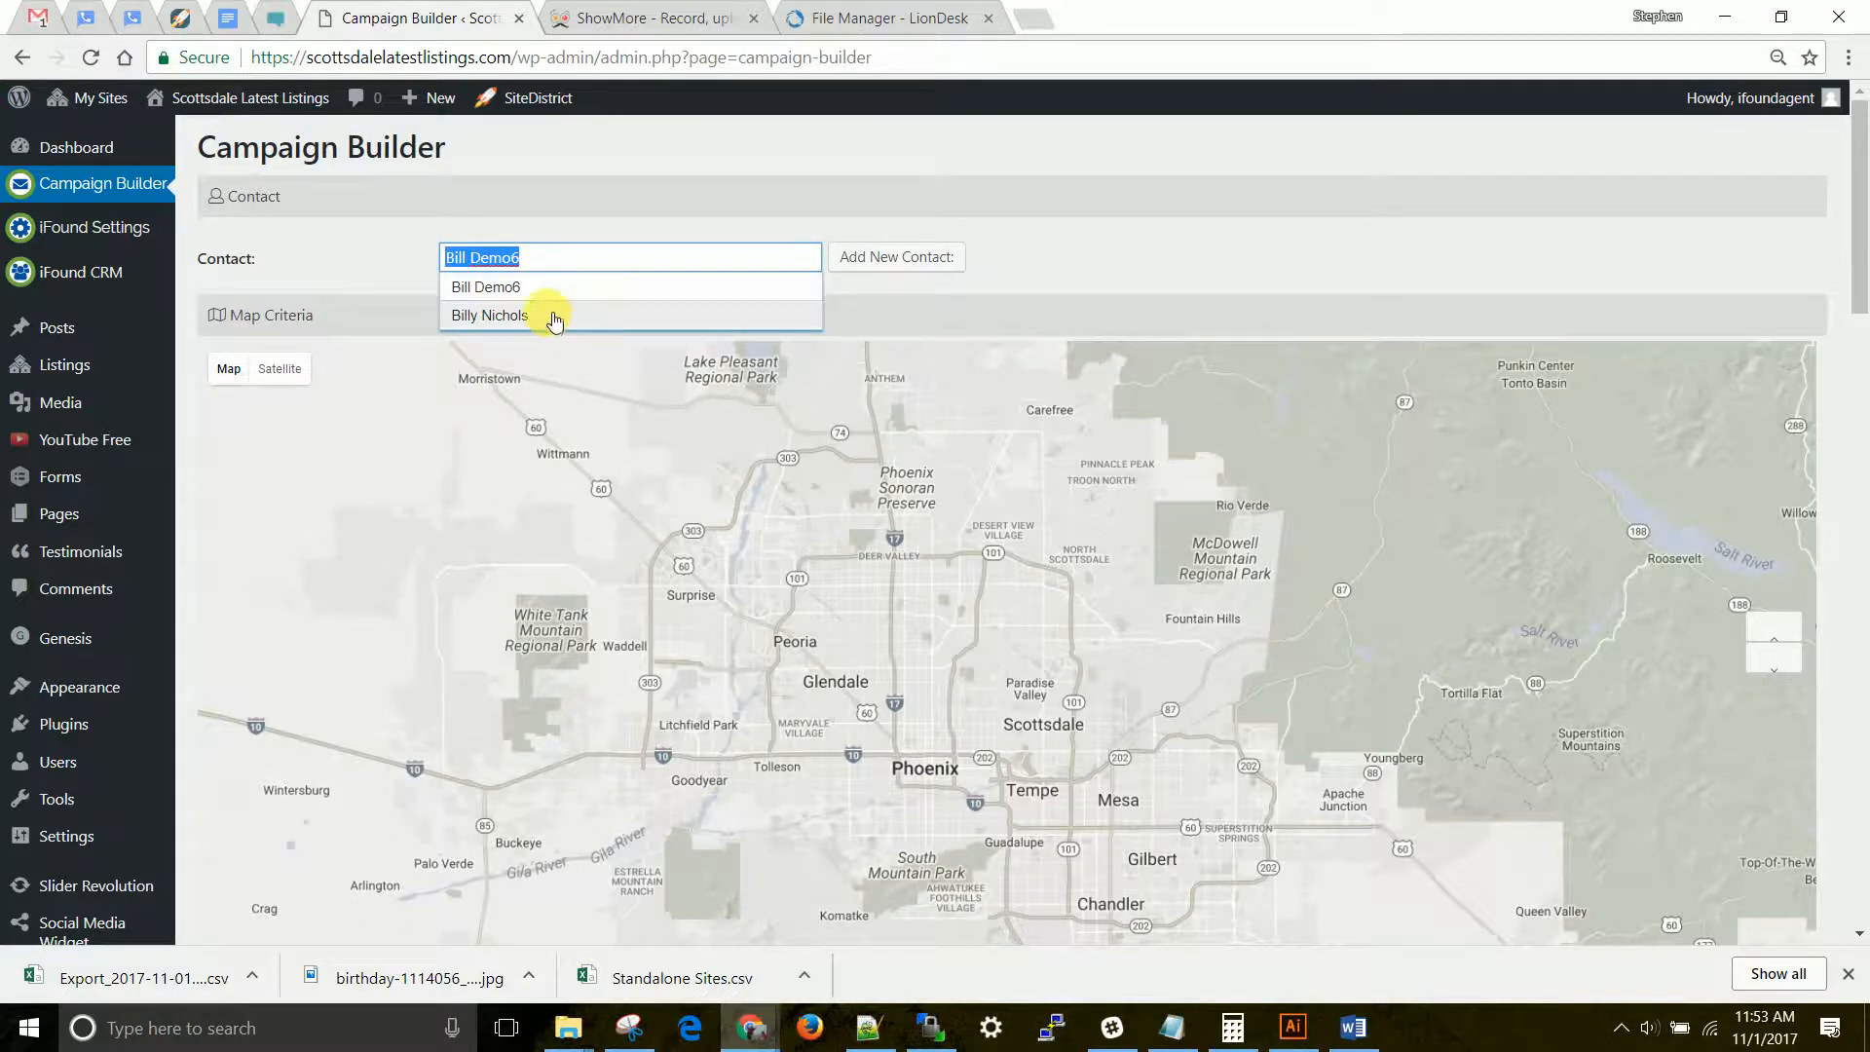
pyautogui.click(539, 259)
pyautogui.press('BackSpace')
pyautogui.press('BackSpace')
pyautogui.press('BackSpace')
pyautogui.press('BackSpace')
pyautogui.press('BackSpace')
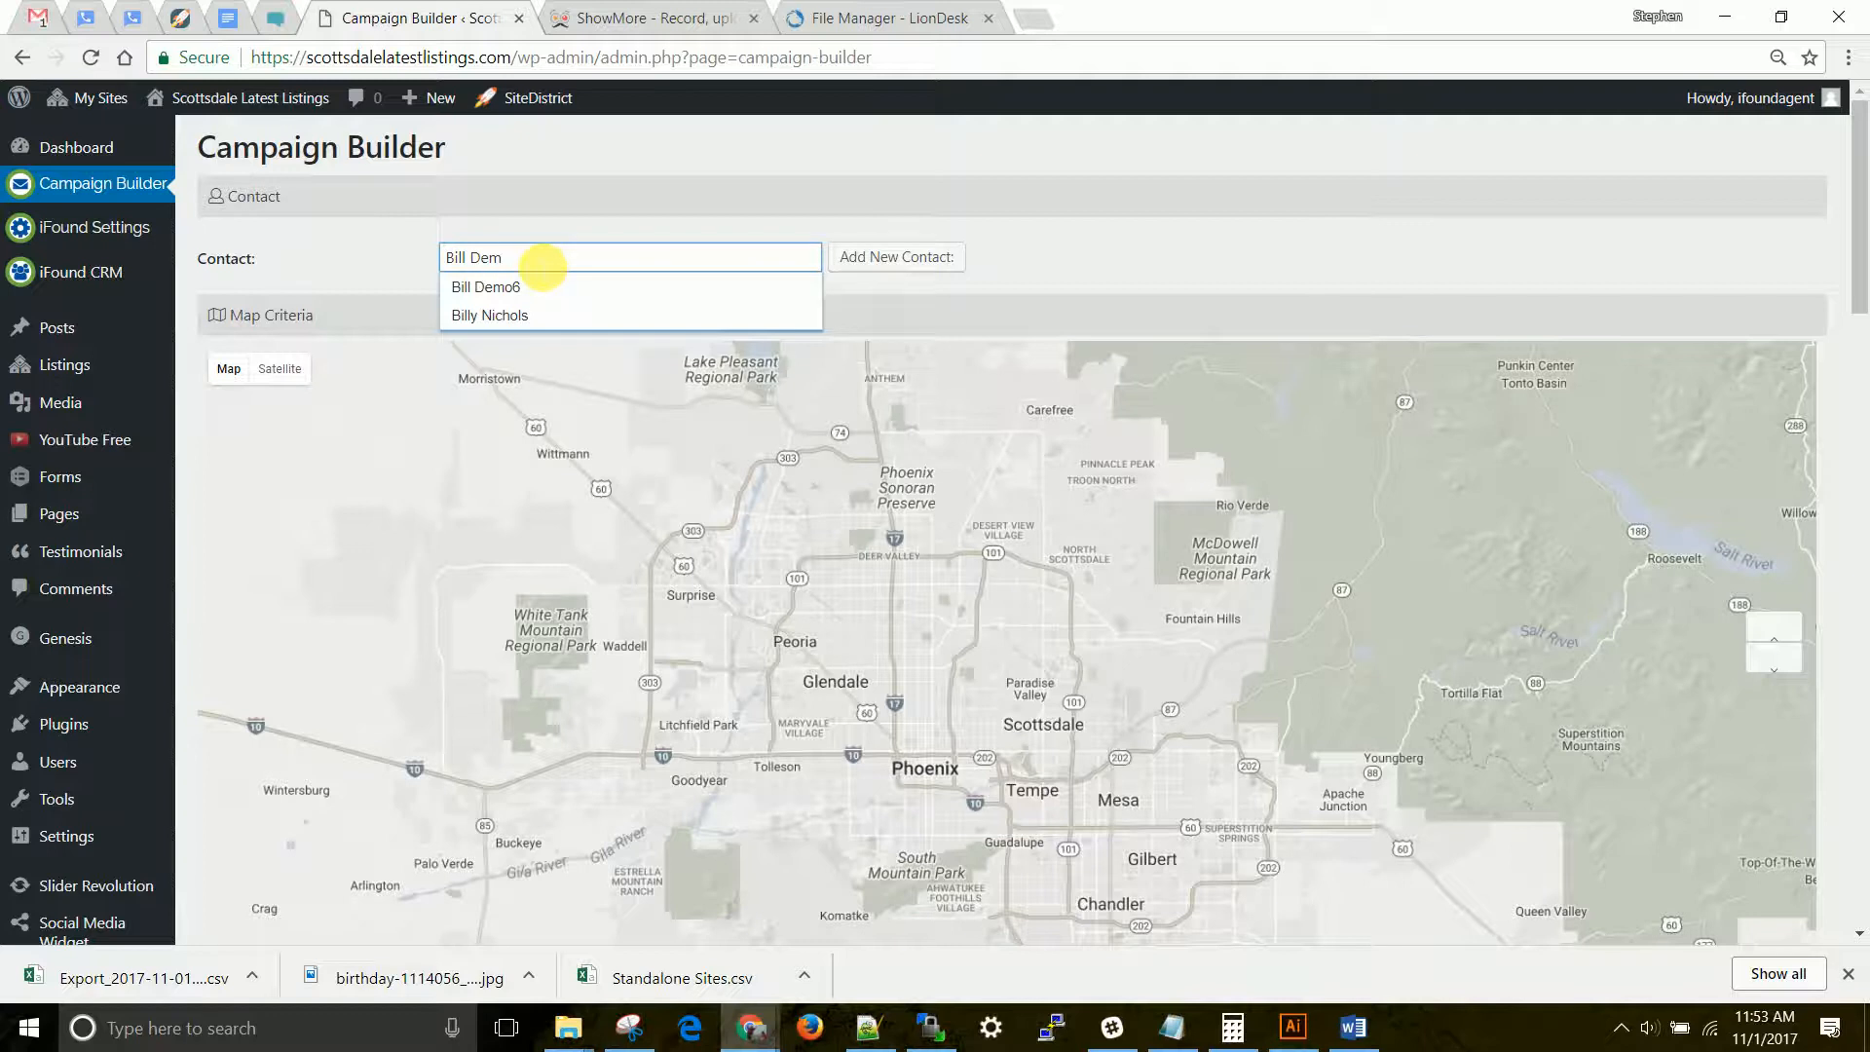
pyautogui.press('BackSpace')
pyautogui.press('BackSpace')
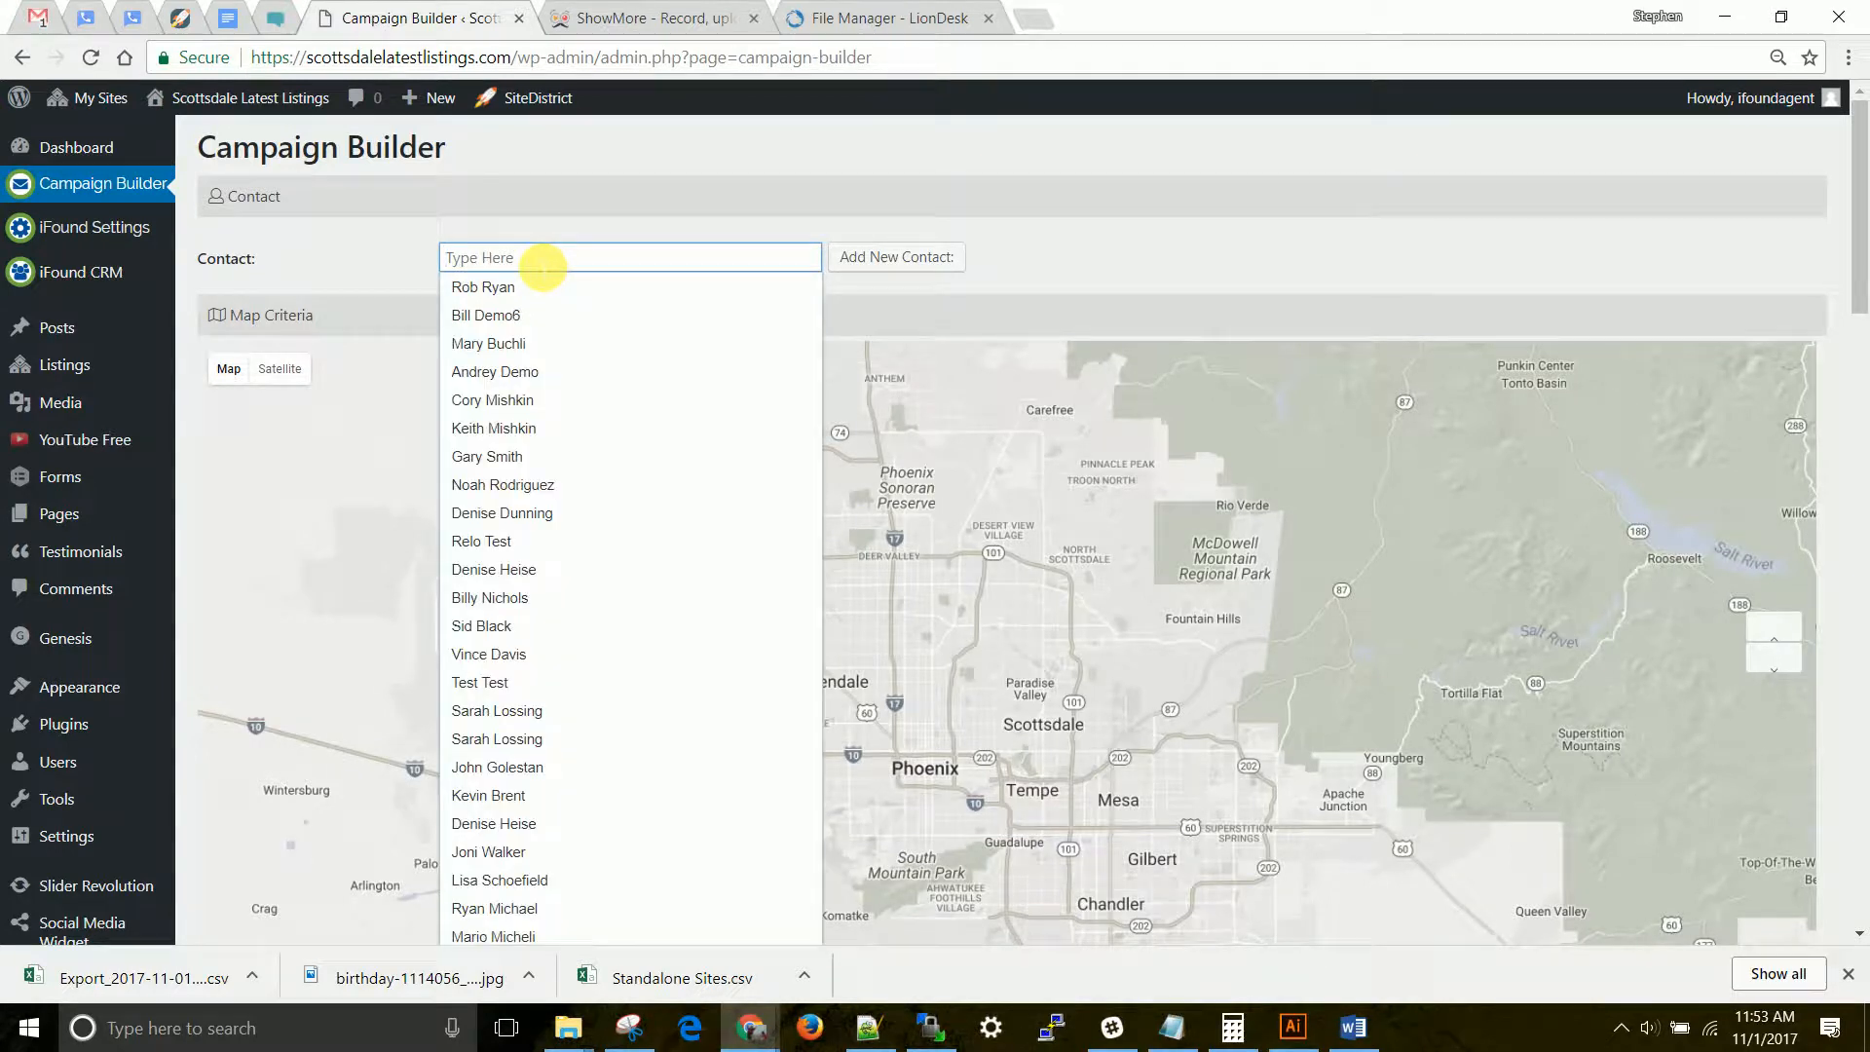
pyautogui.click(564, 219)
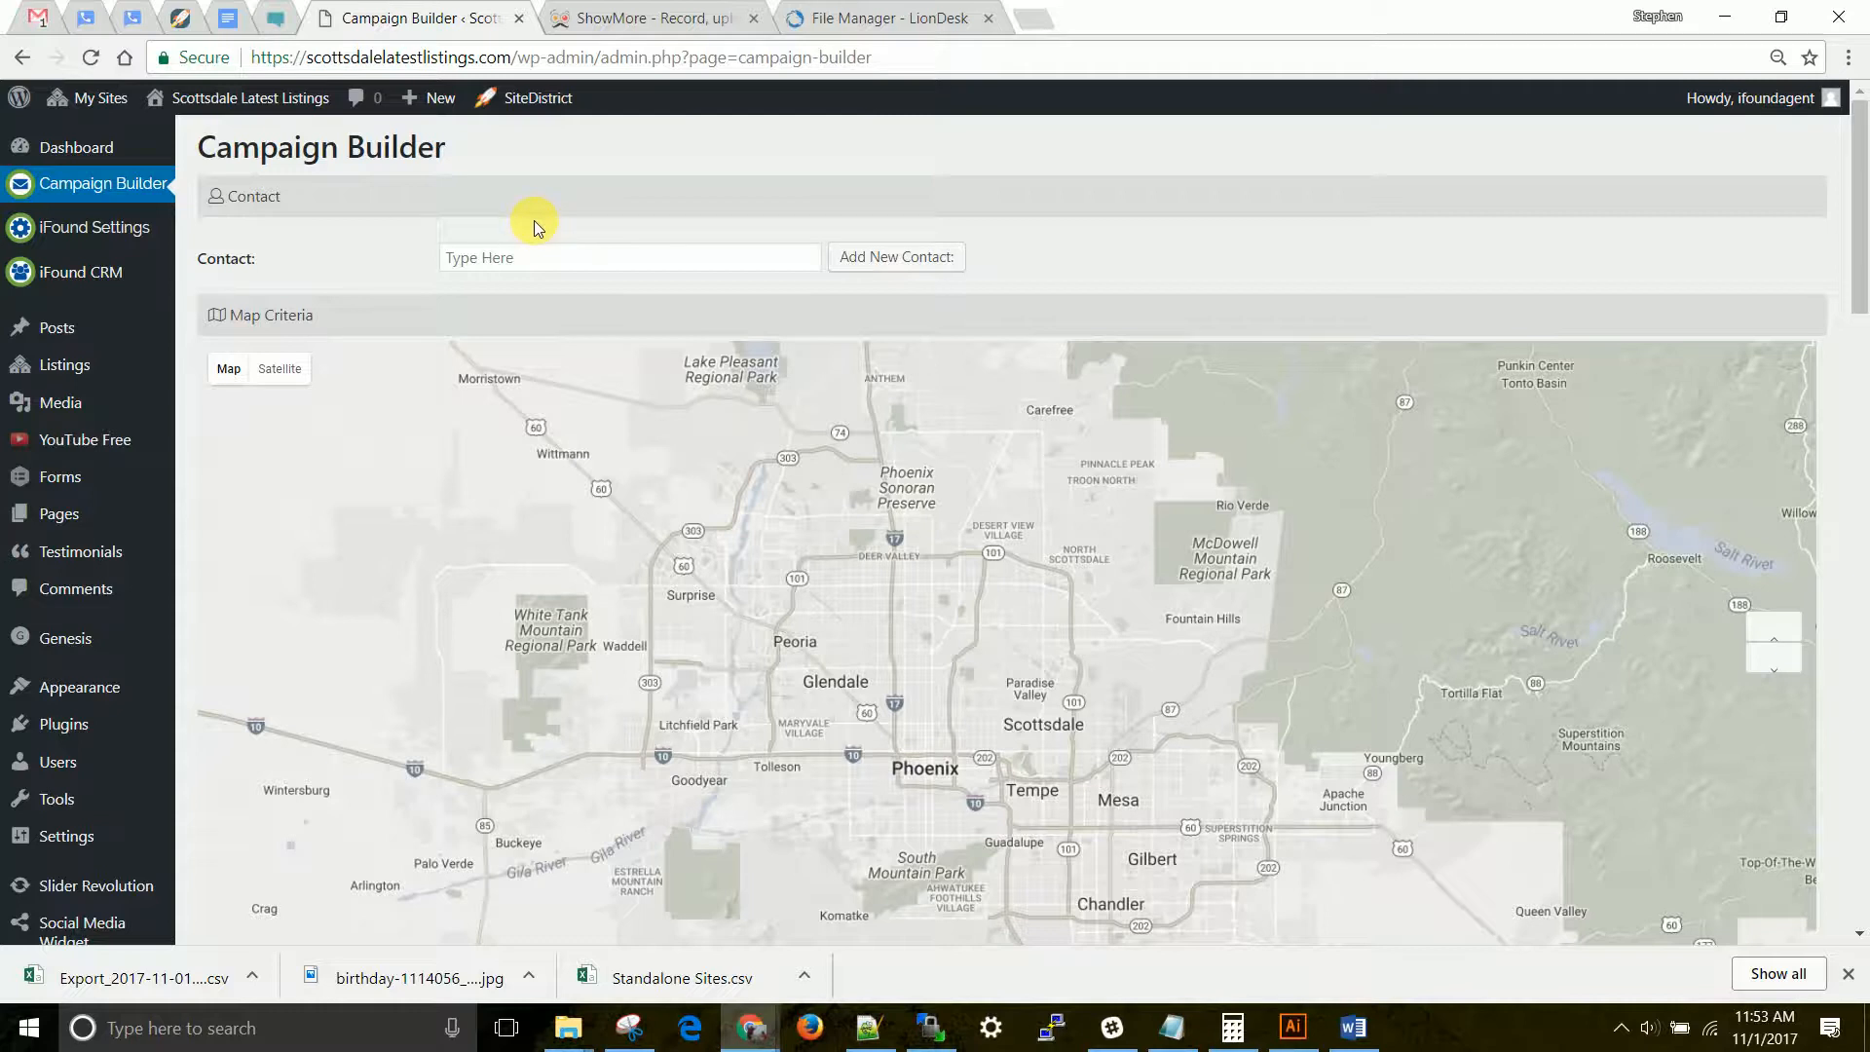
# - Open the CRM Import page of iFound CRM and view the available delimiter options
pyautogui.click(113, 148)
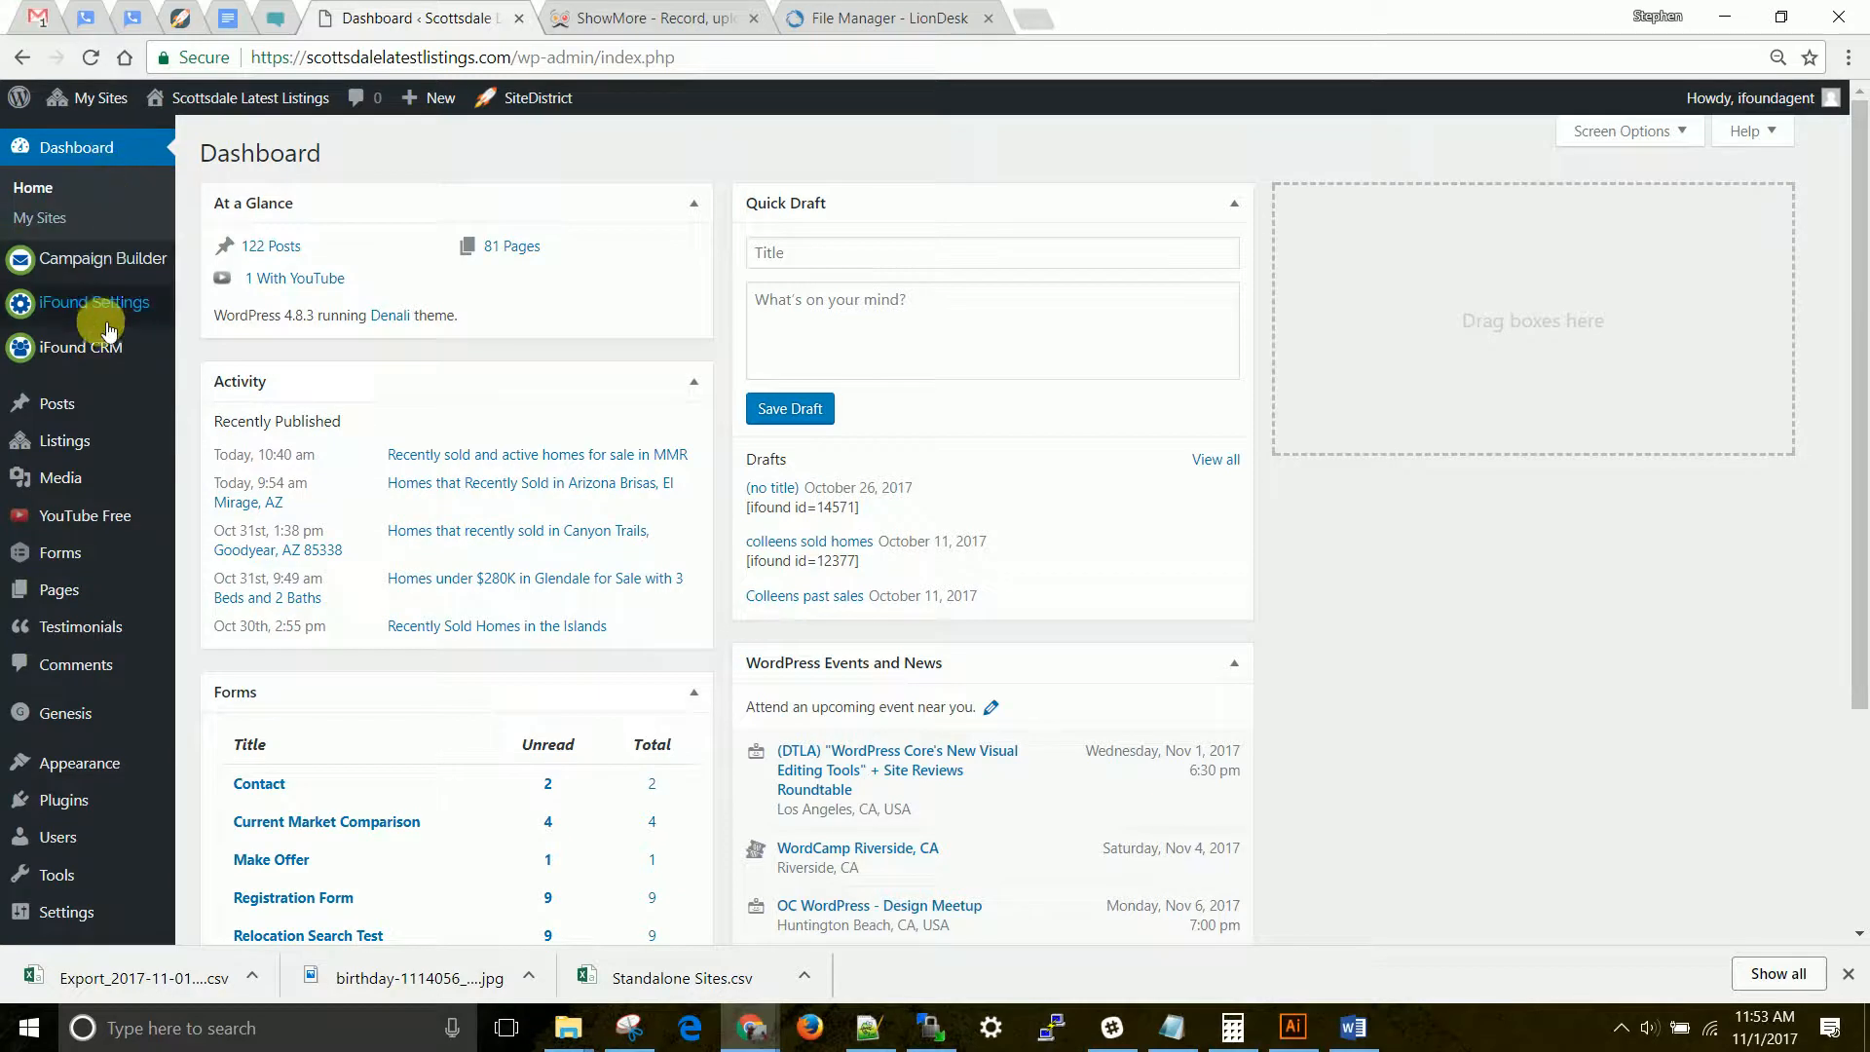
pyautogui.moveTo(107, 348)
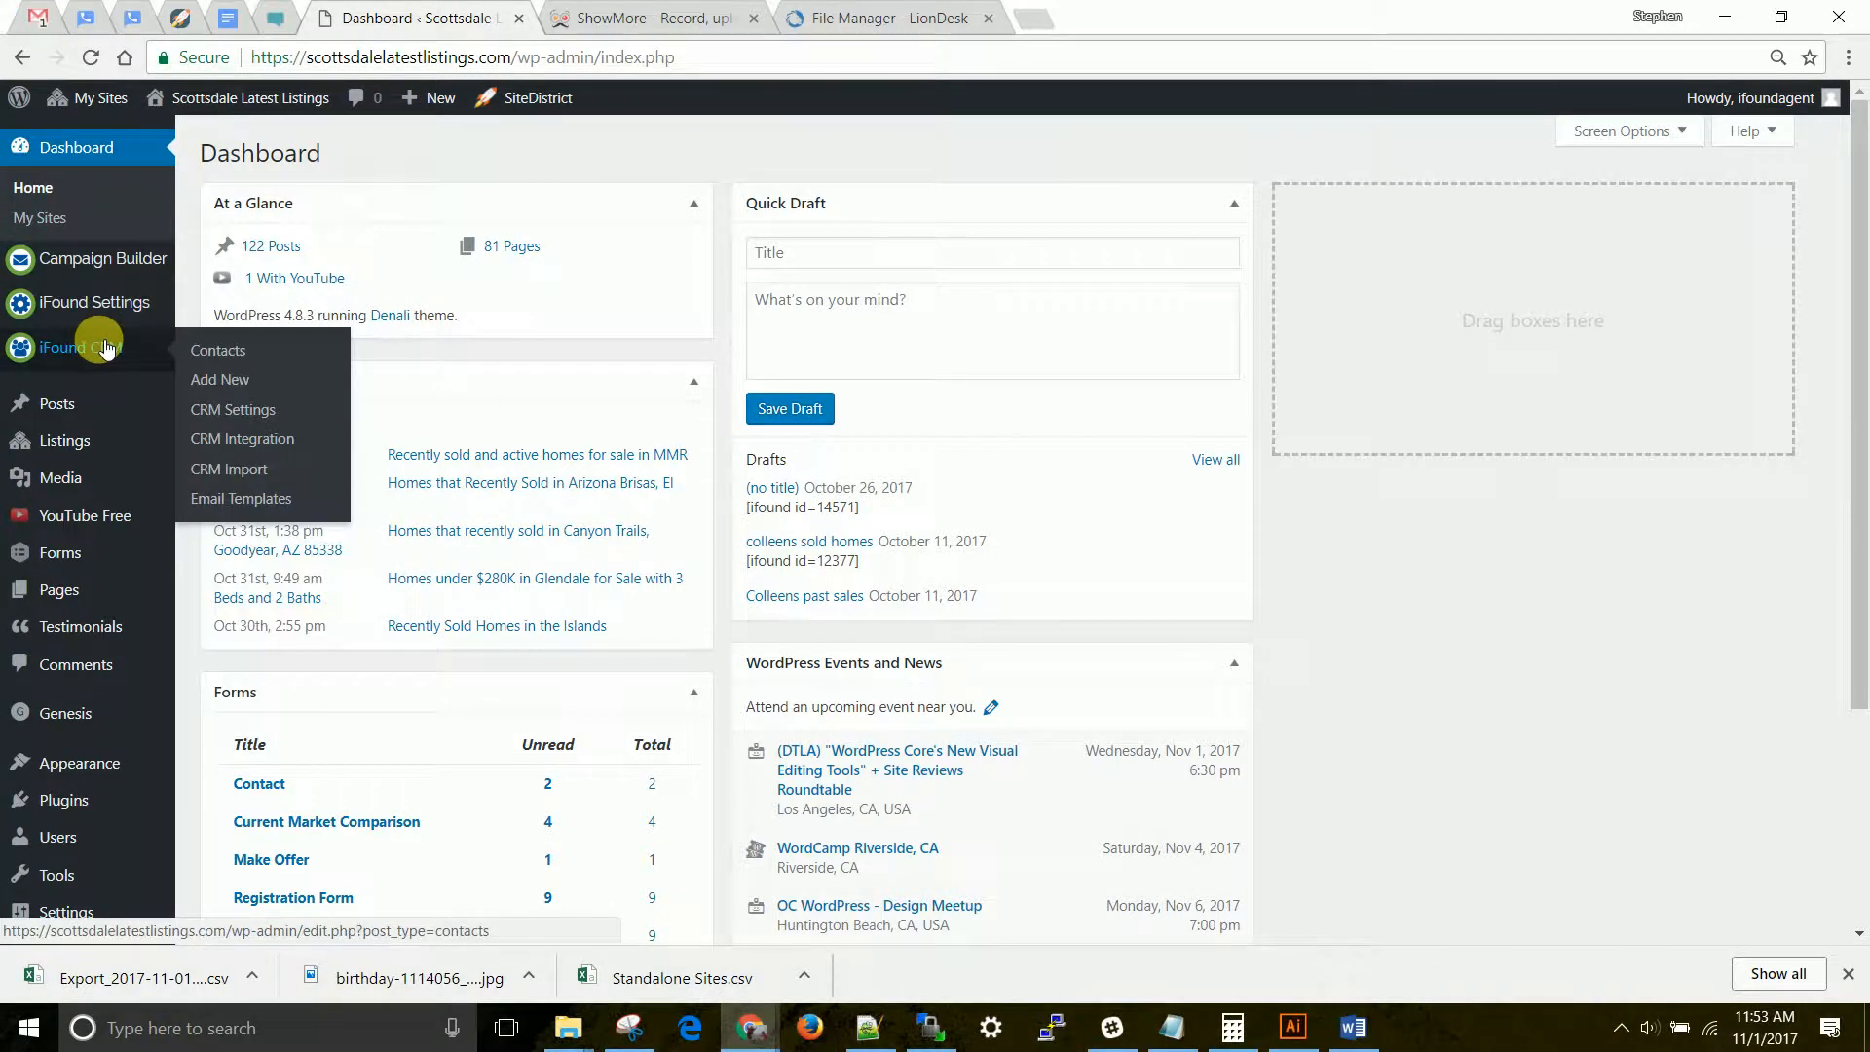
pyautogui.click(254, 470)
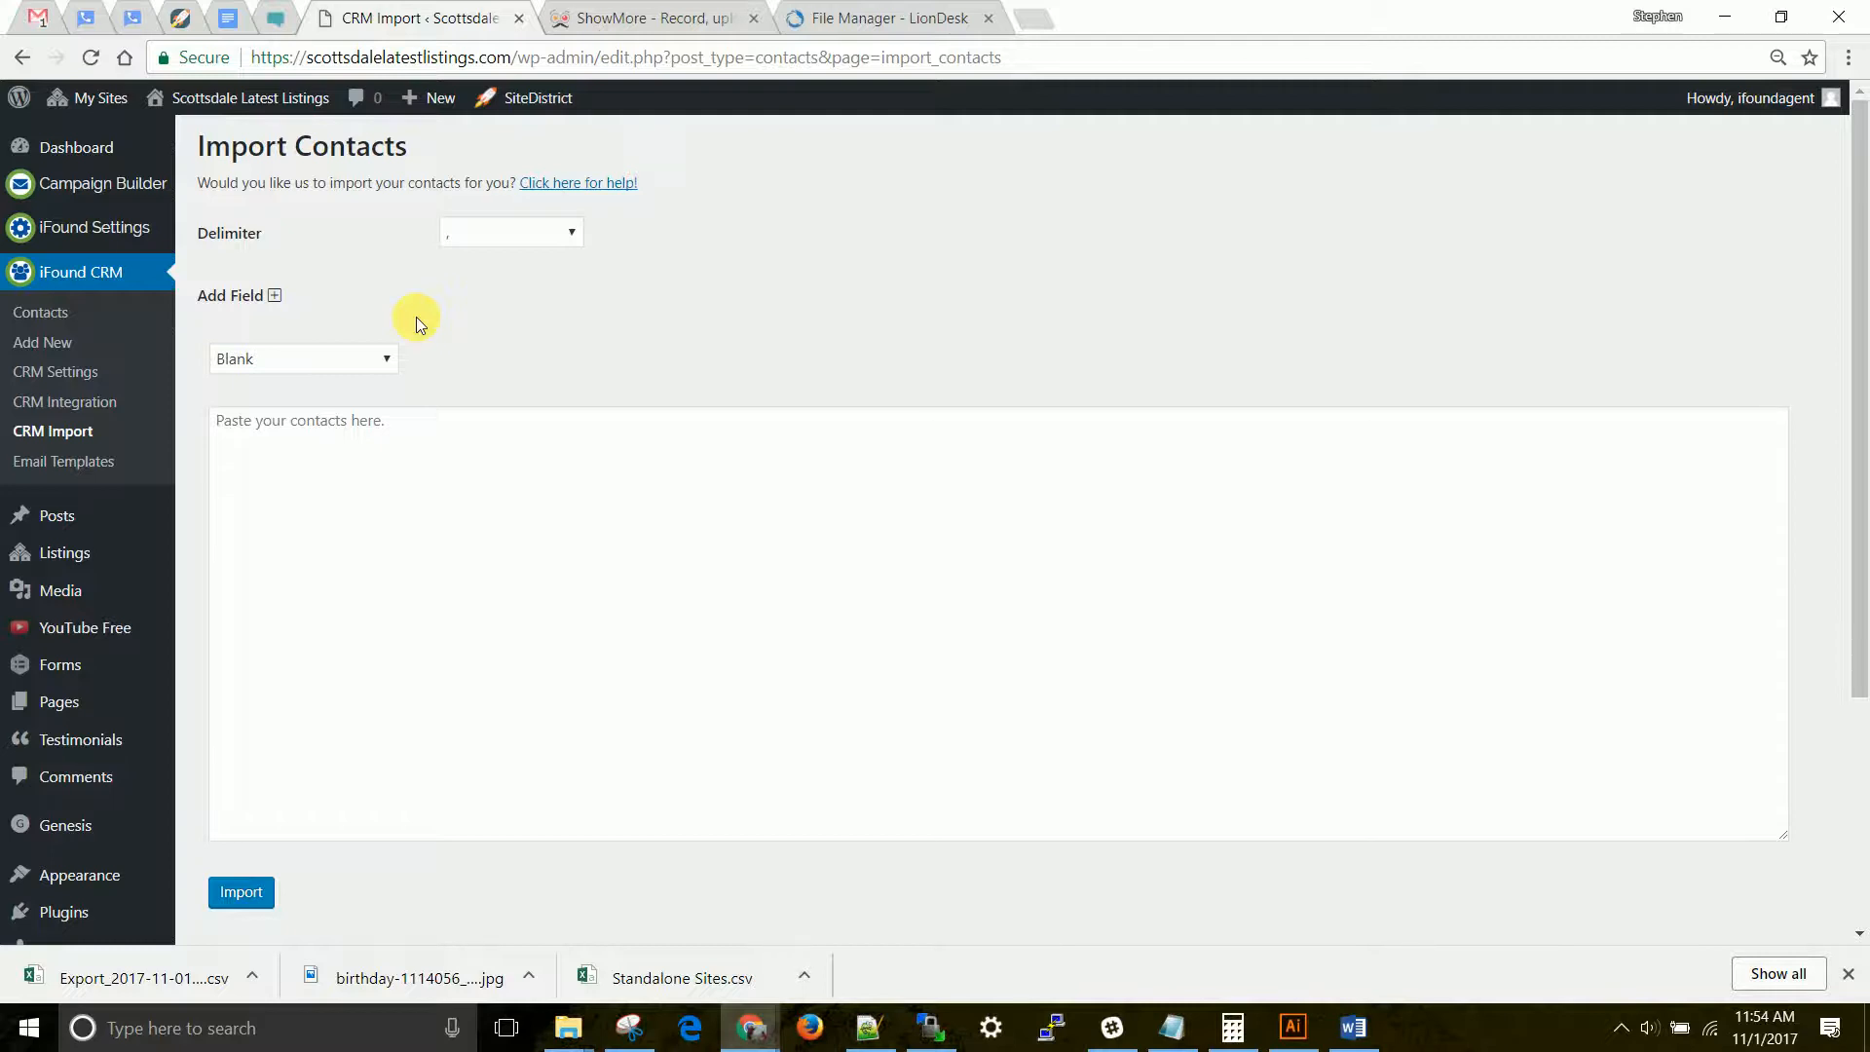
pyautogui.click(507, 238)
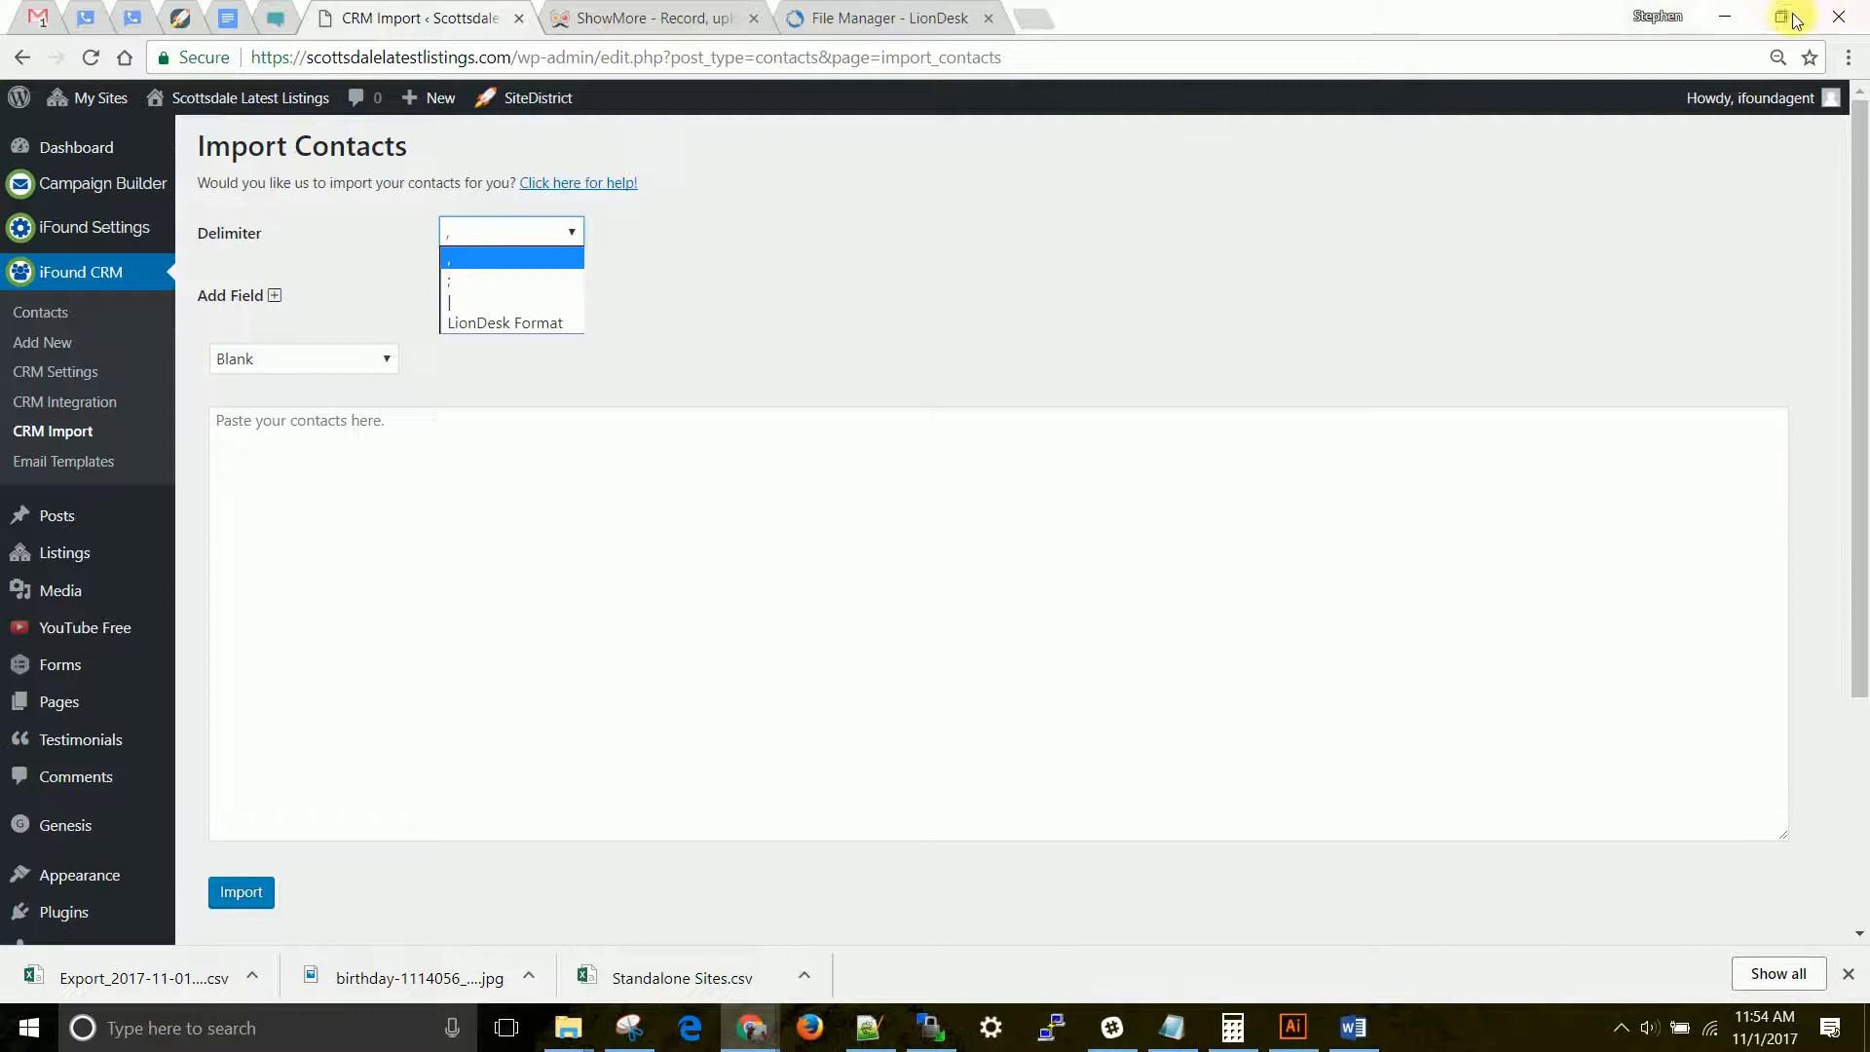
# - Minimize the browser and open the testCSV file from the desktop in Excel
pyautogui.click(1741, 13)
pyautogui.click(408, 530)
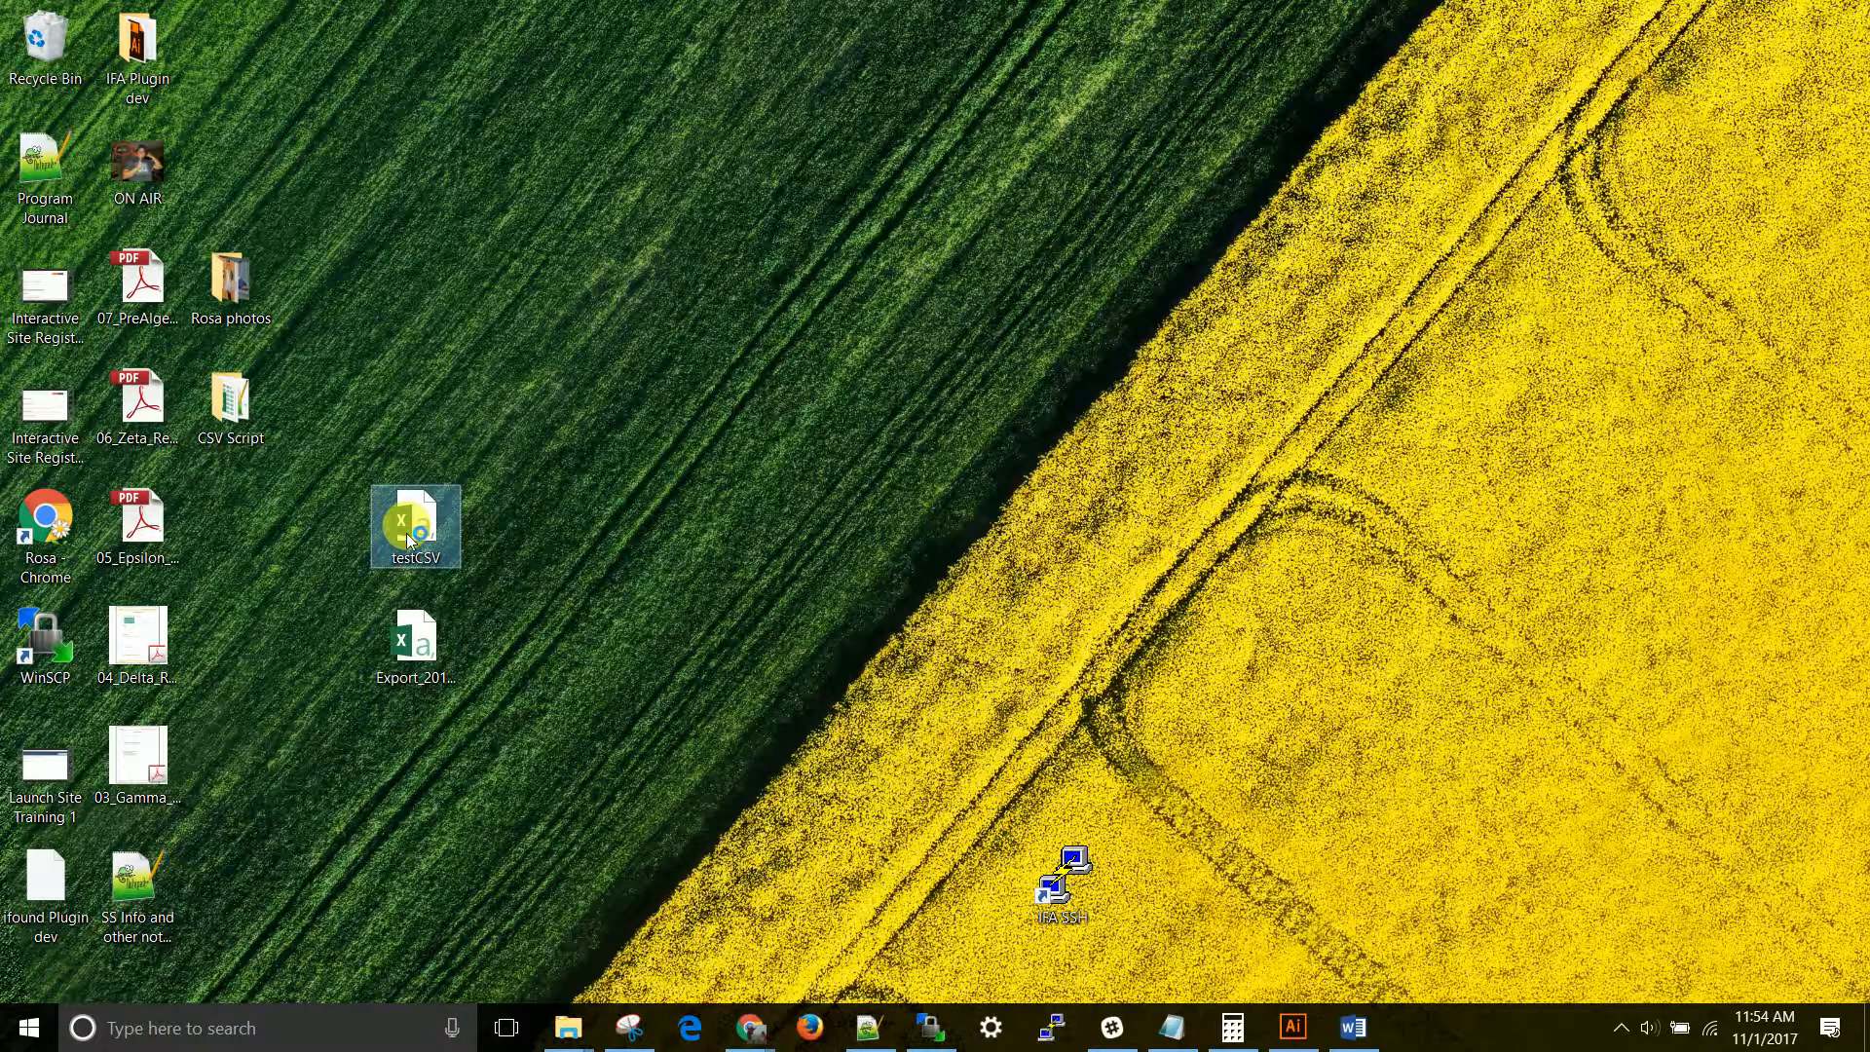
pyautogui.doubleClick(407, 532)
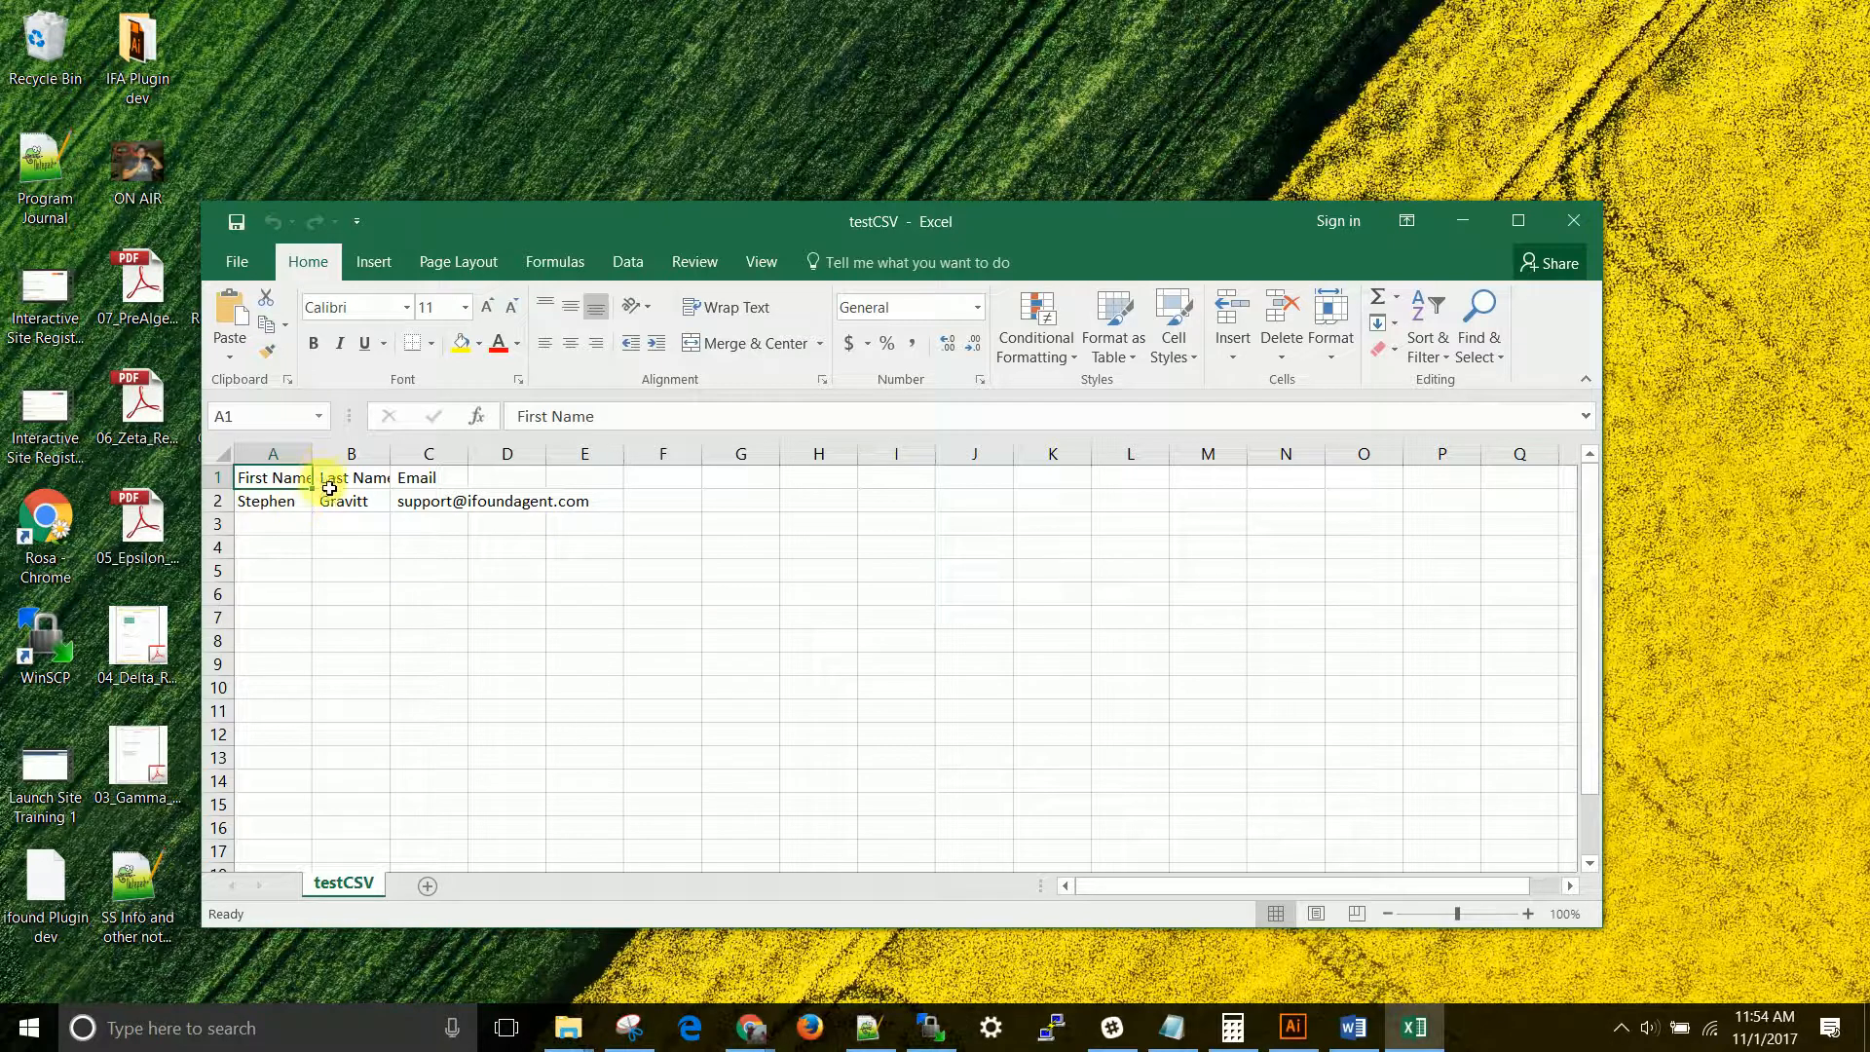
# - Widen the First Name, Last Name and Email columns of testCSV to fit their contents
pyautogui.moveTo(314, 456); pyautogui.dragTo(304, 455)
pyautogui.click(321, 456)
pyautogui.doubleClick(303, 458)
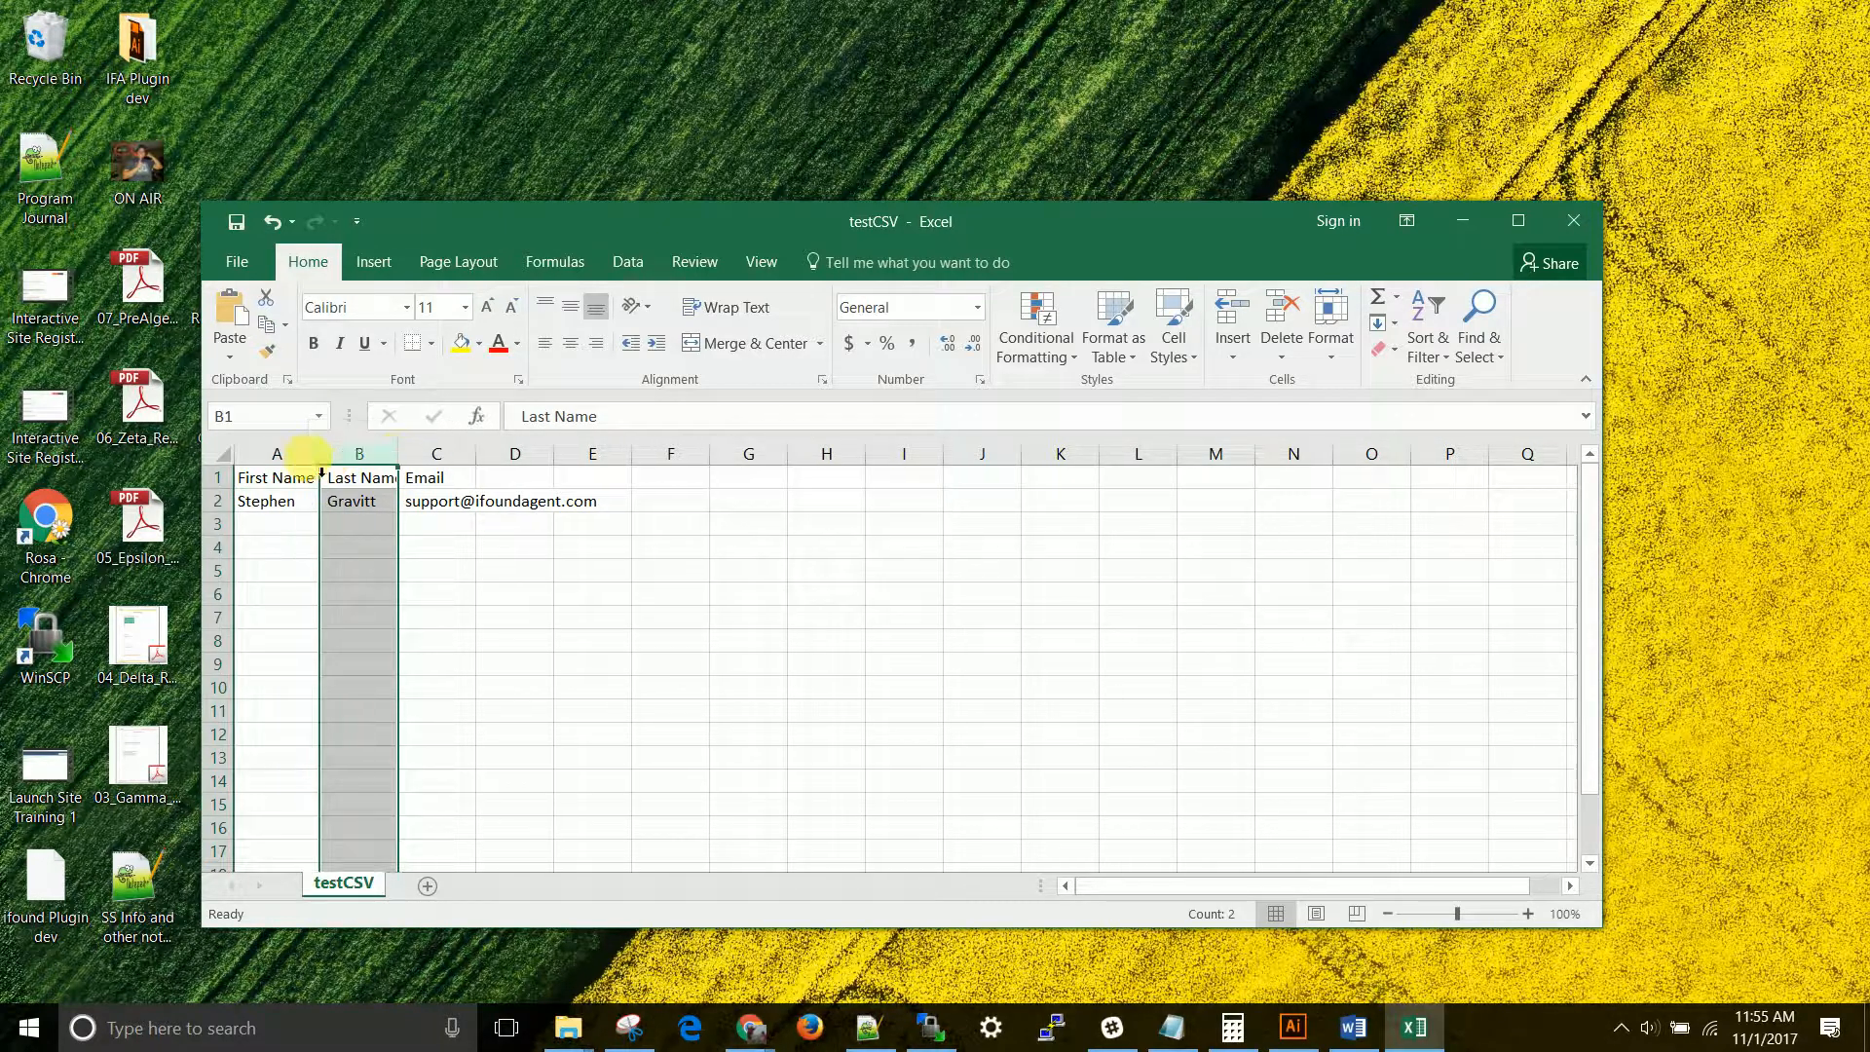
pyautogui.doubleClick(399, 458)
pyautogui.doubleClick(492, 460)
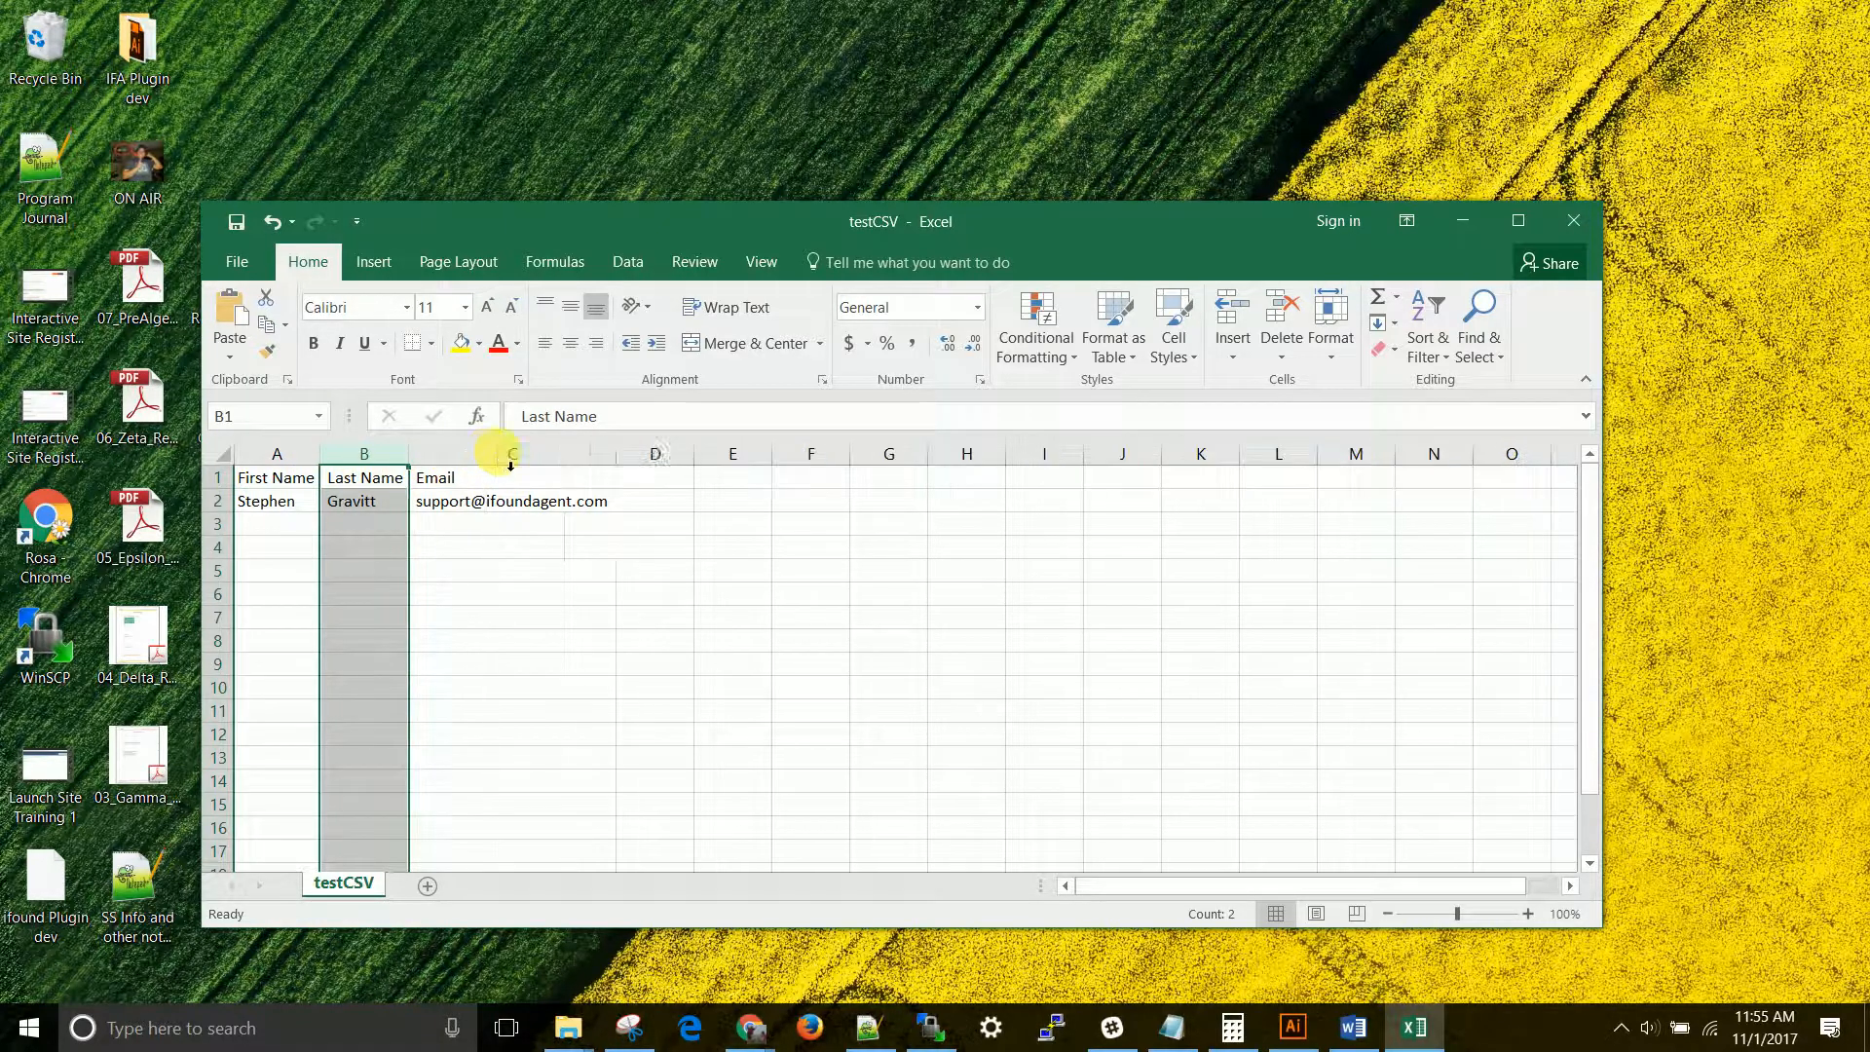
pyautogui.click(645, 573)
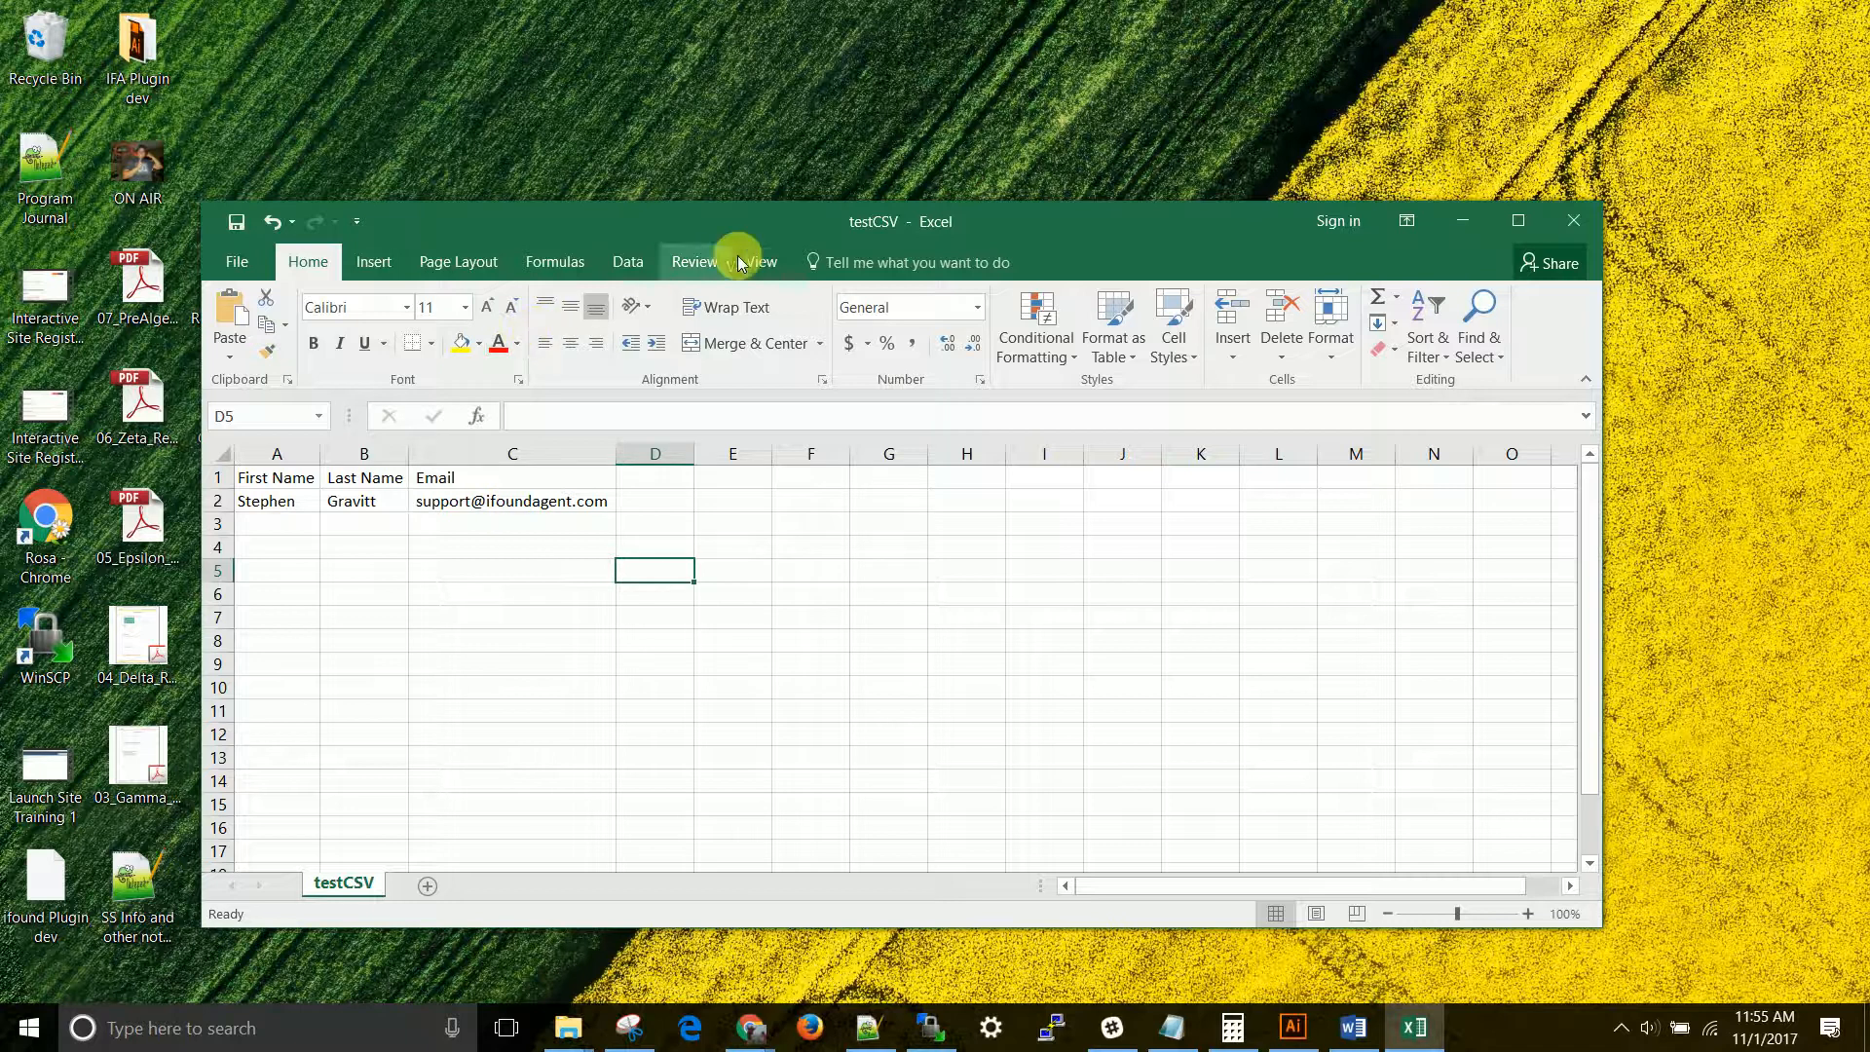
# - Minimize Excel, open the desktop's testCSV file in Notepad, and examine the commas separating the header fields
pyautogui.click(1464, 223)
pyautogui.rightClick(418, 524)
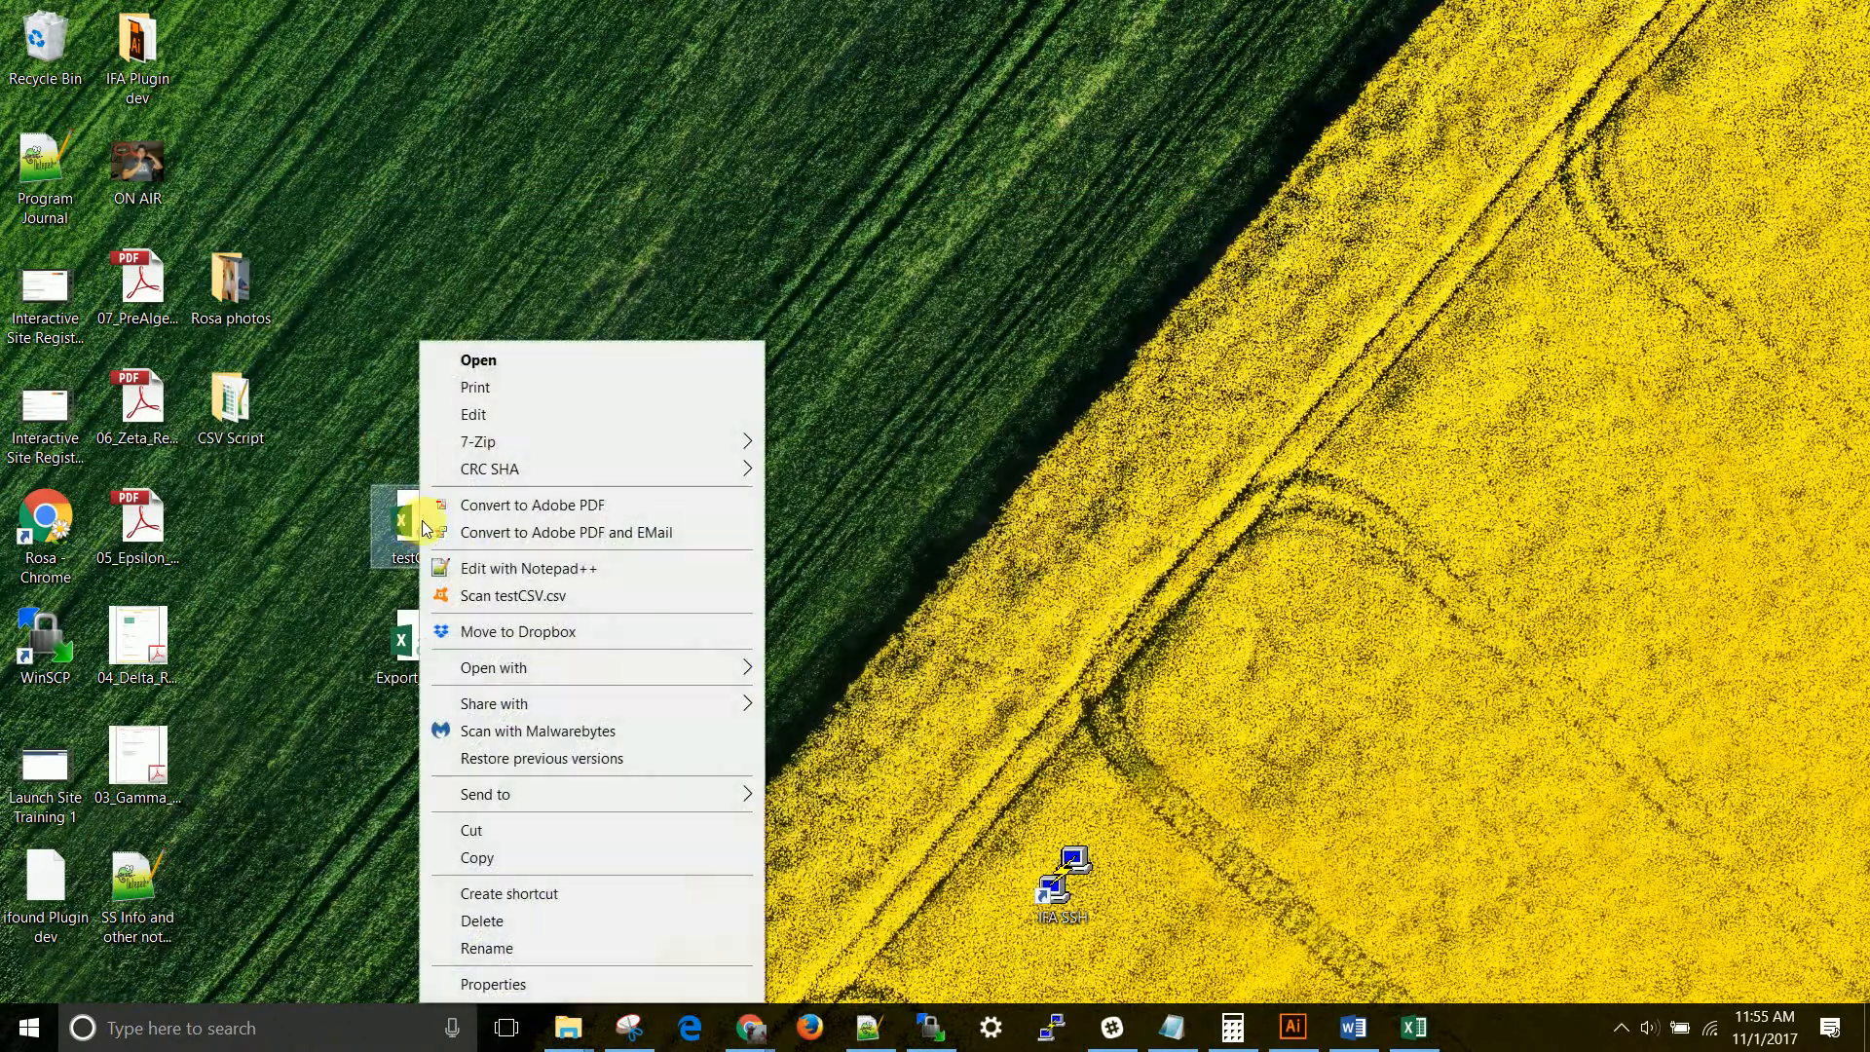
pyautogui.moveTo(545, 668)
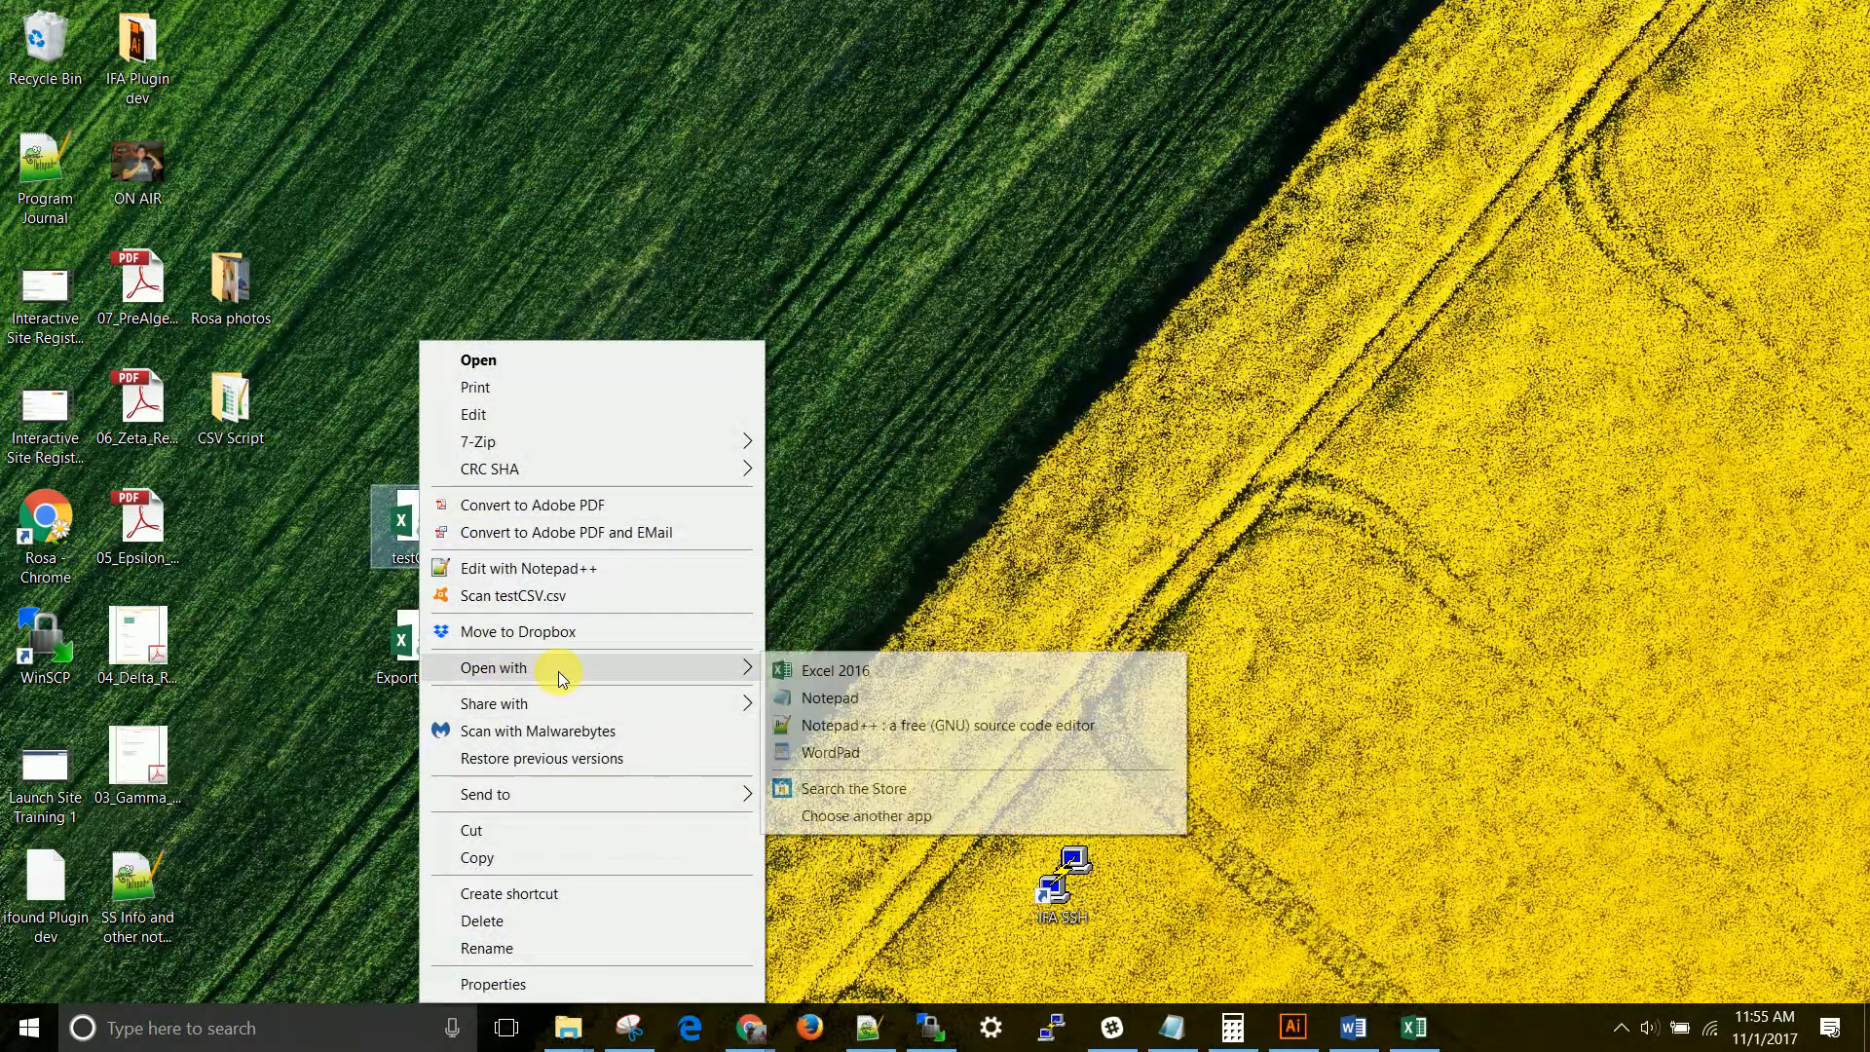
pyautogui.click(839, 719)
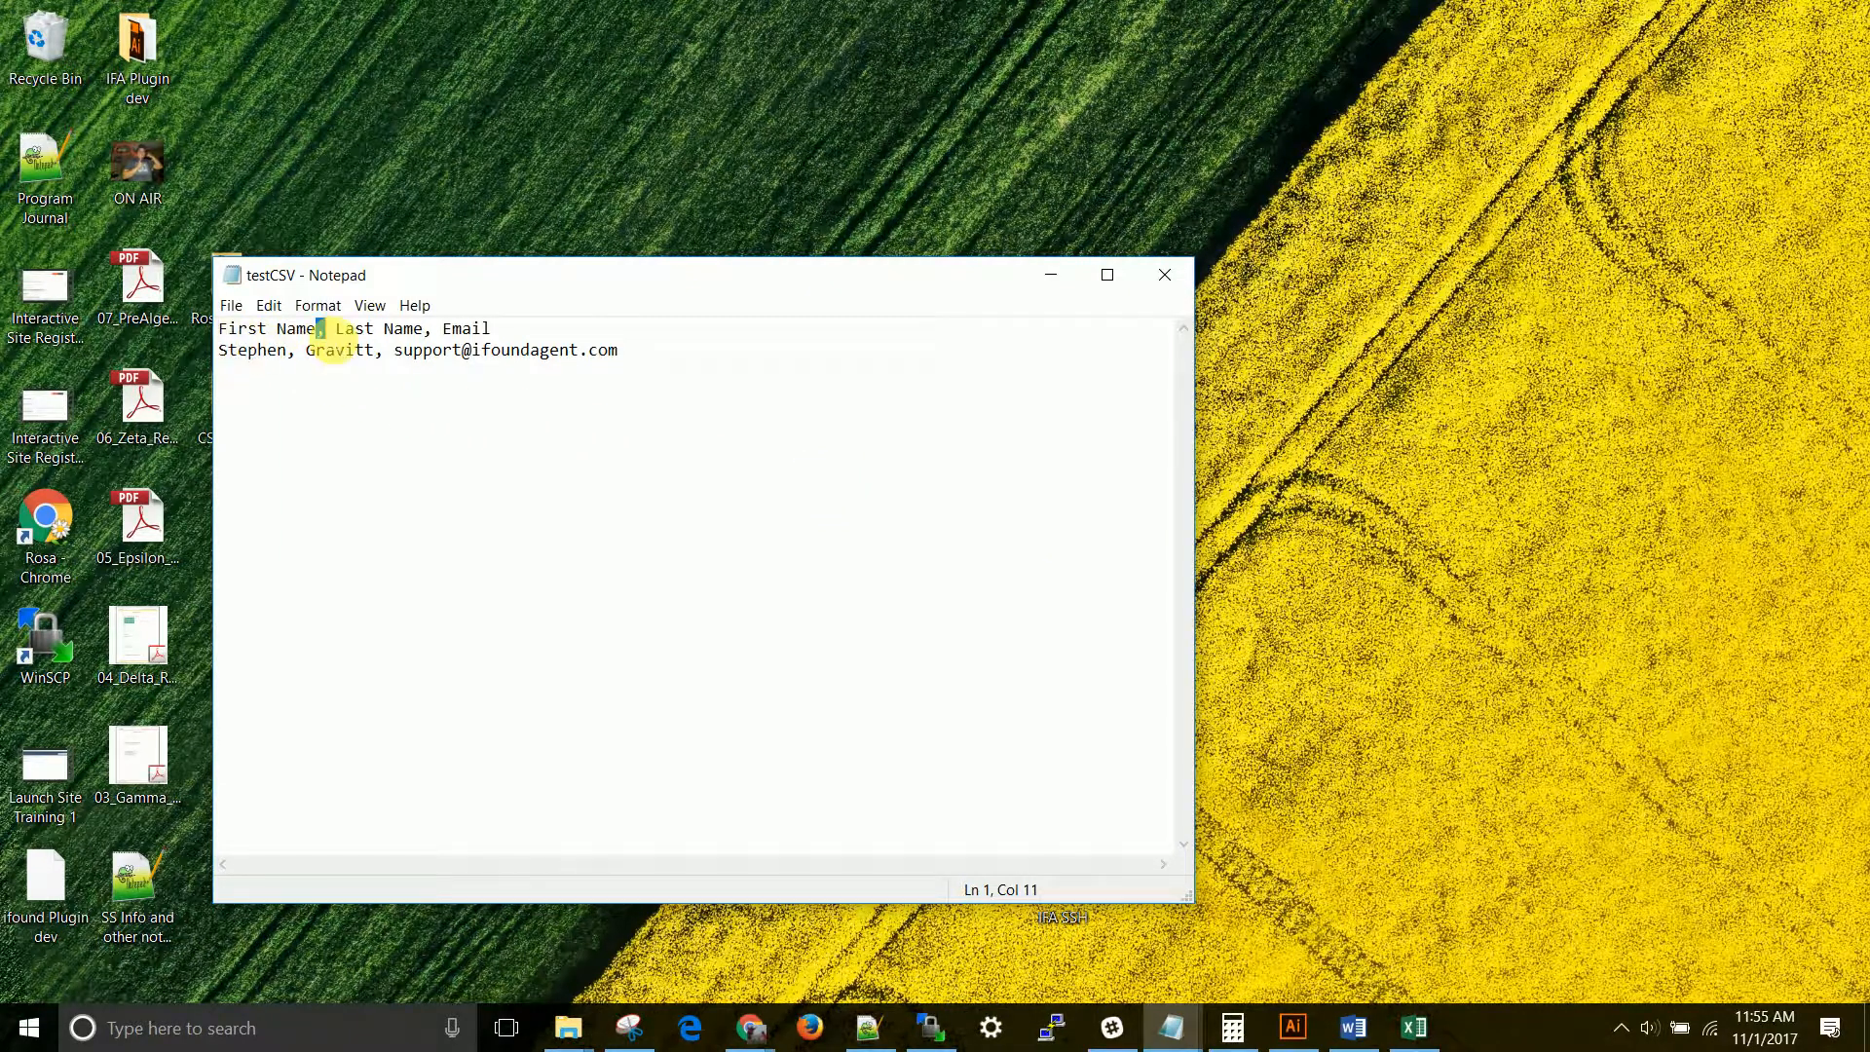
pyautogui.moveTo(423, 329); pyautogui.dragTo(433, 329)
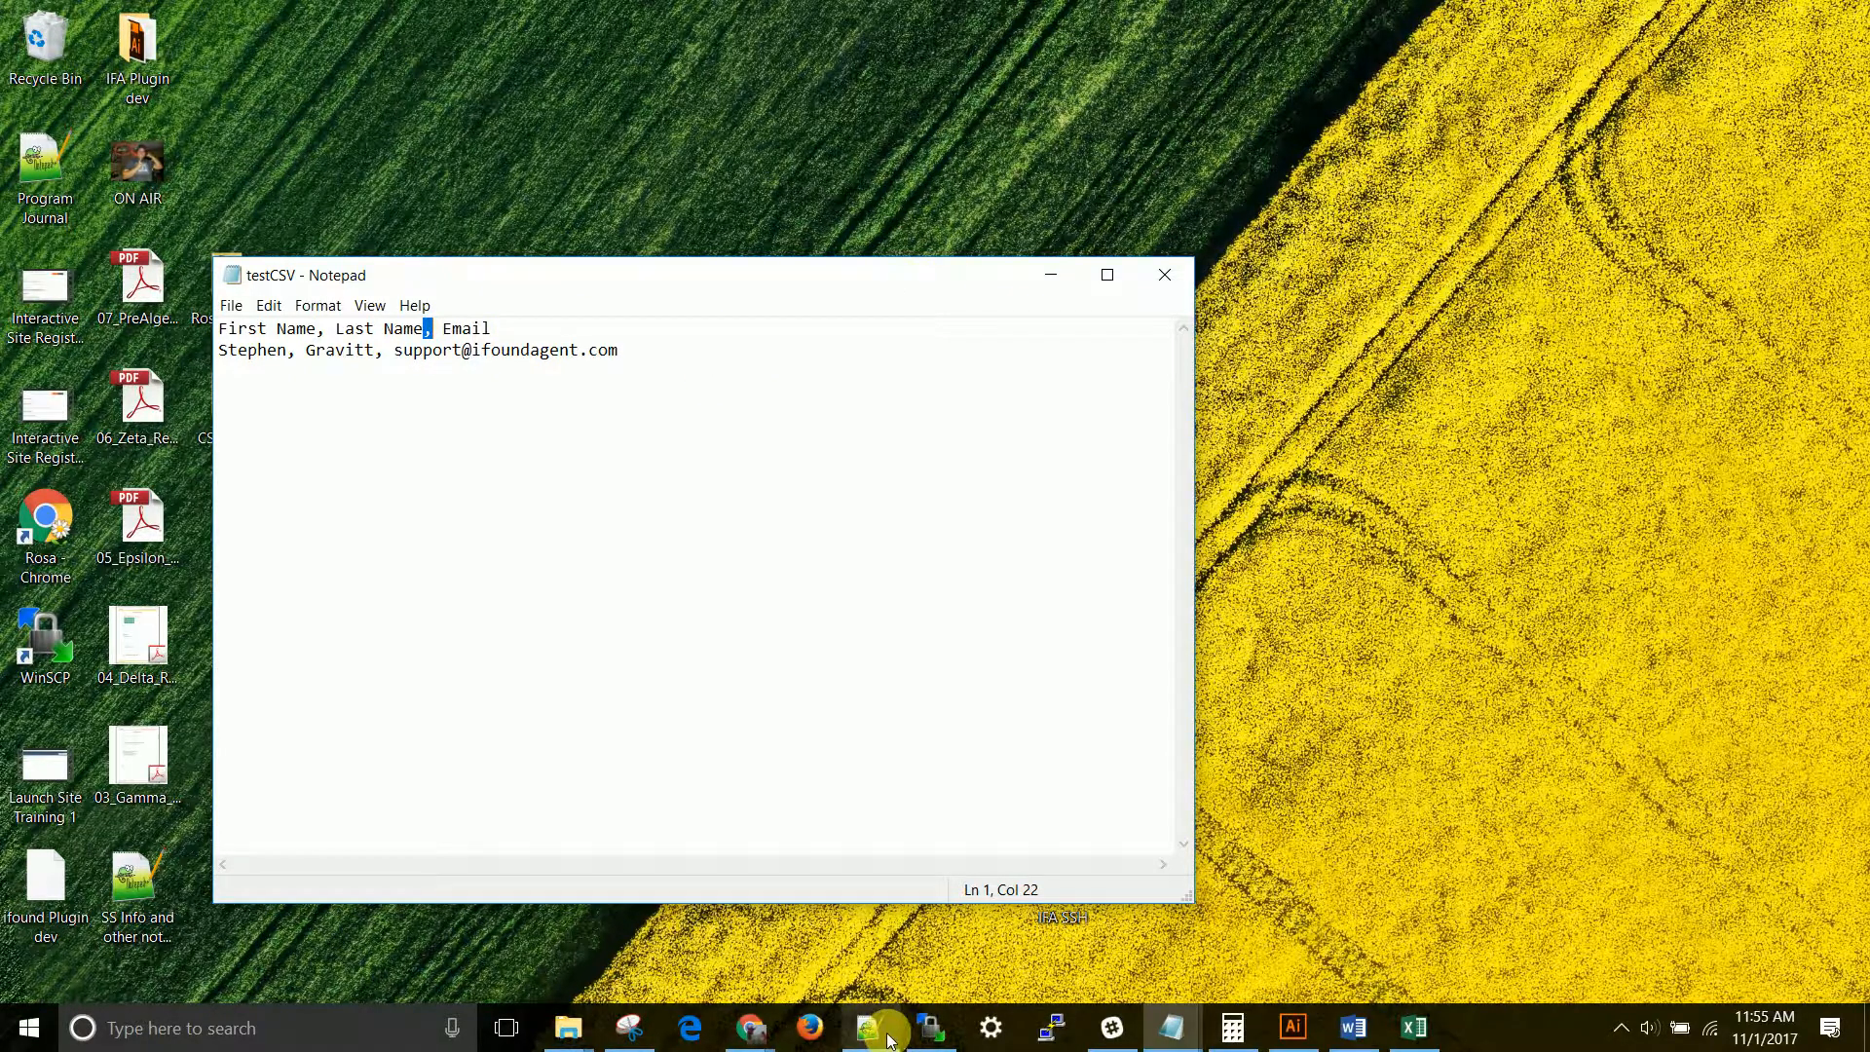
# - Close the separate client profile browser window and switch to the CRM Import window in Chrome
pyautogui.moveTo(888, 1041)
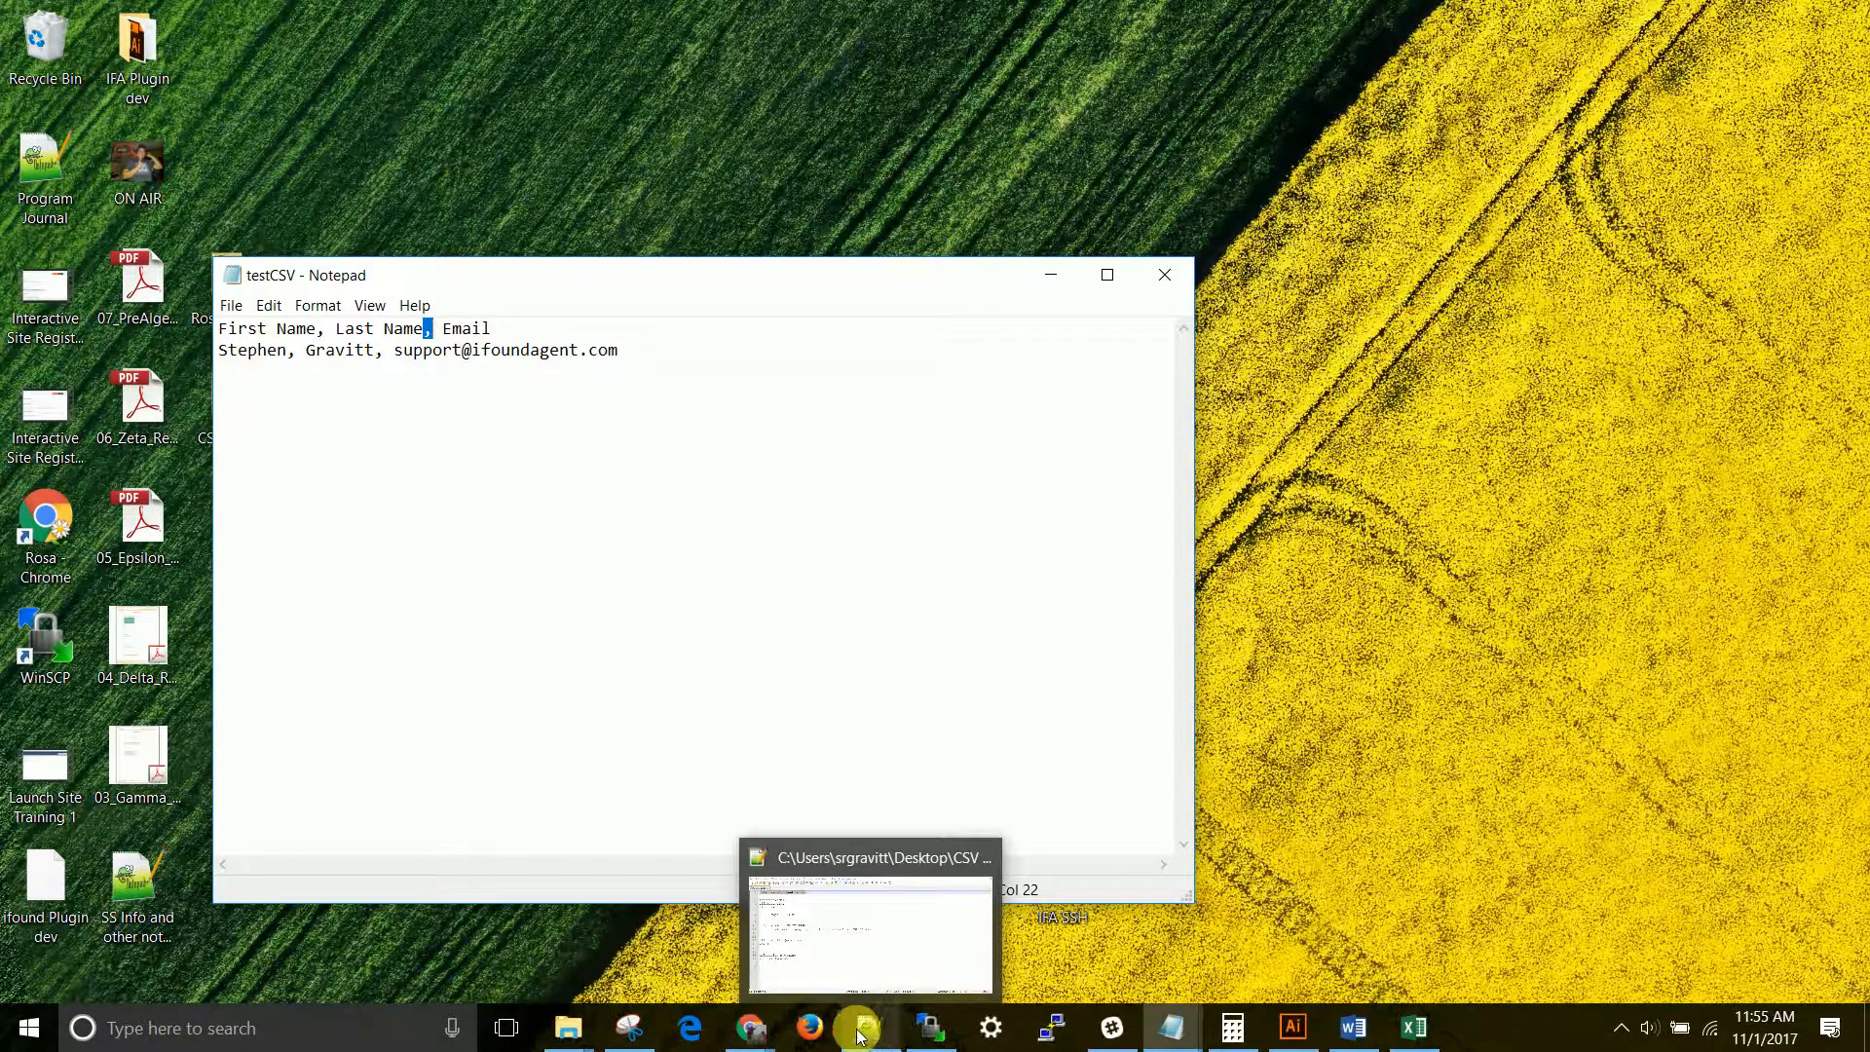
pyautogui.moveTo(751, 1025)
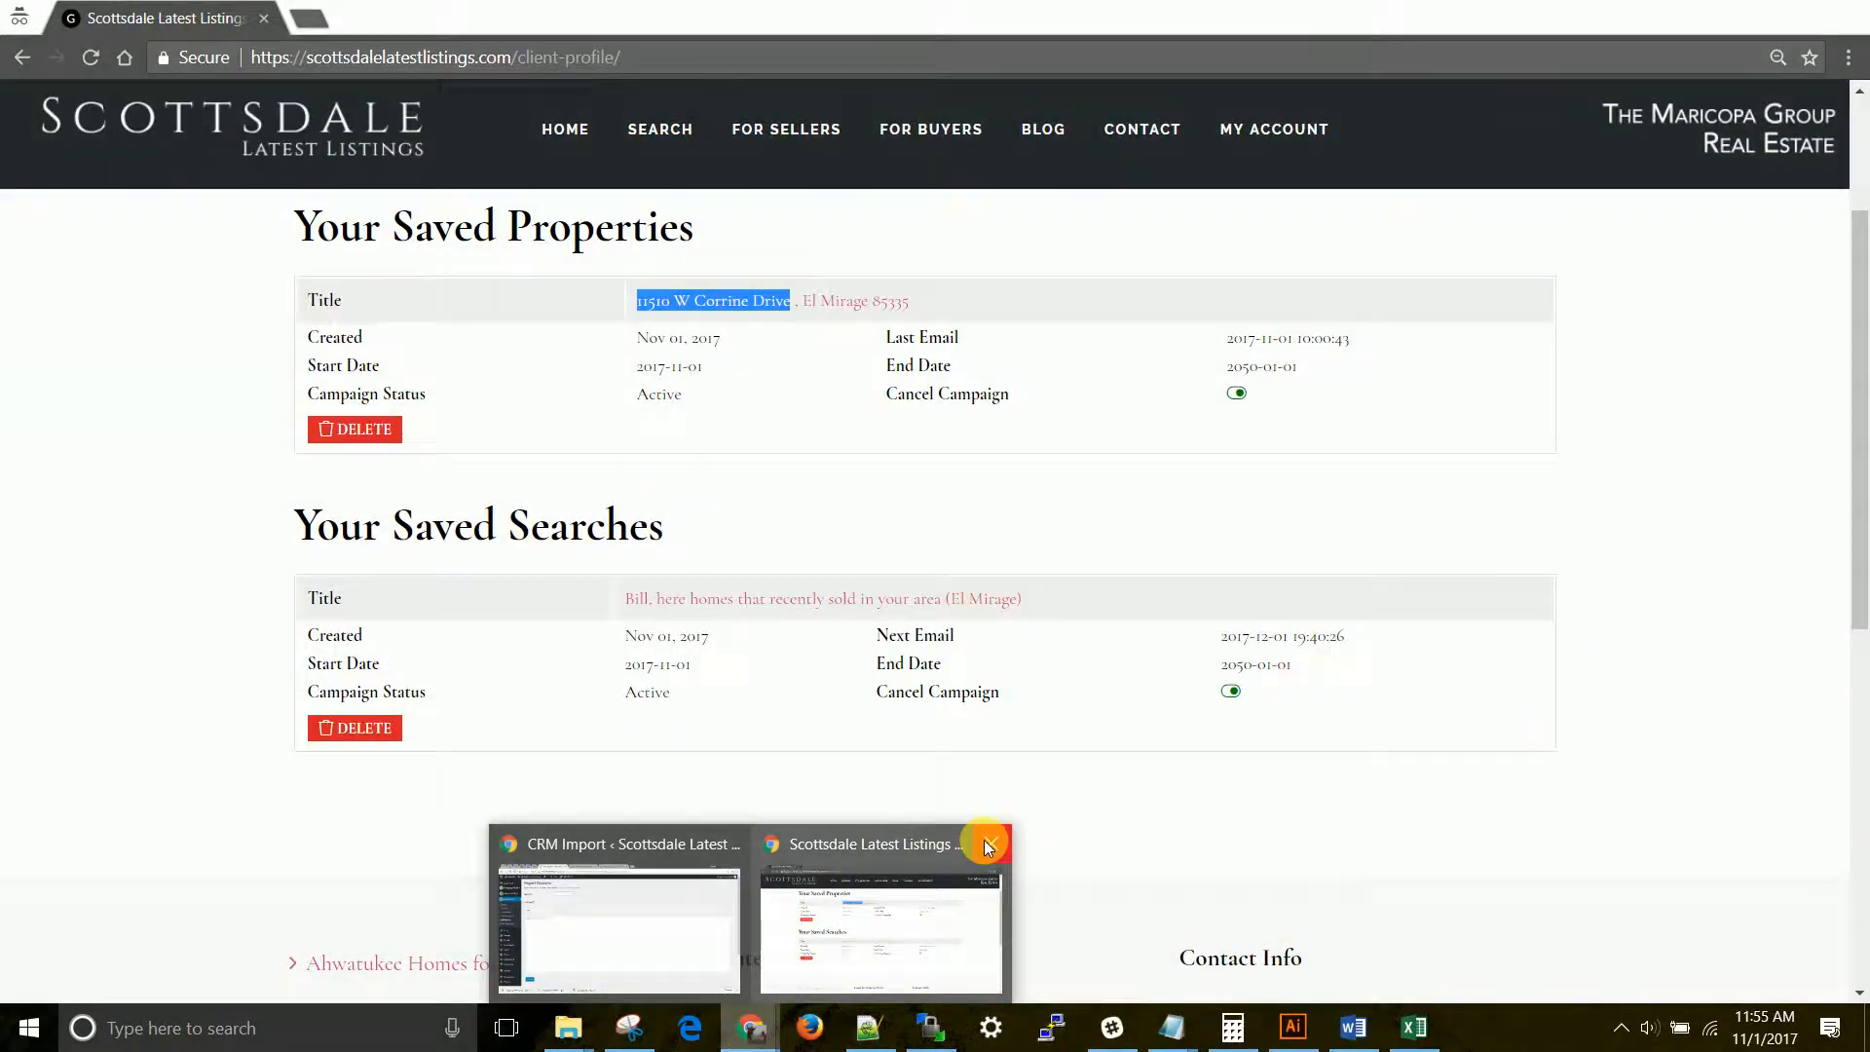
pyautogui.click(989, 844)
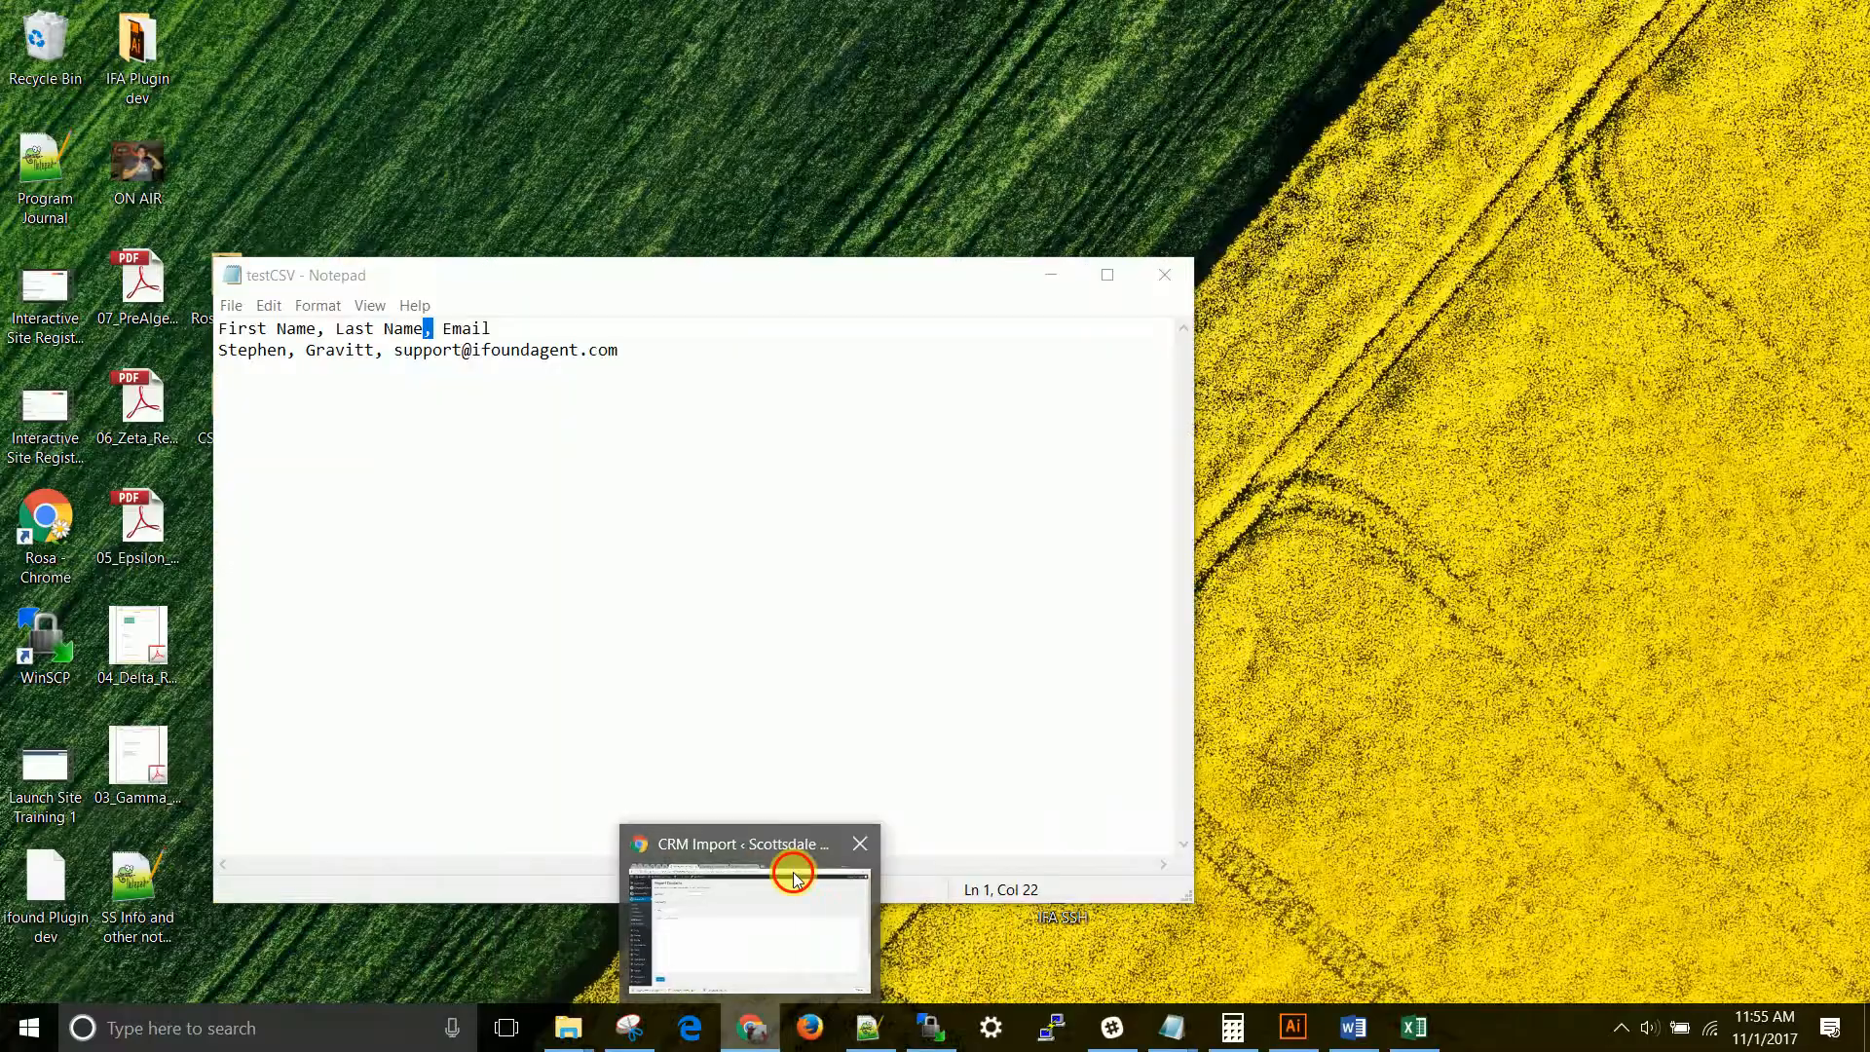
pyautogui.click(793, 857)
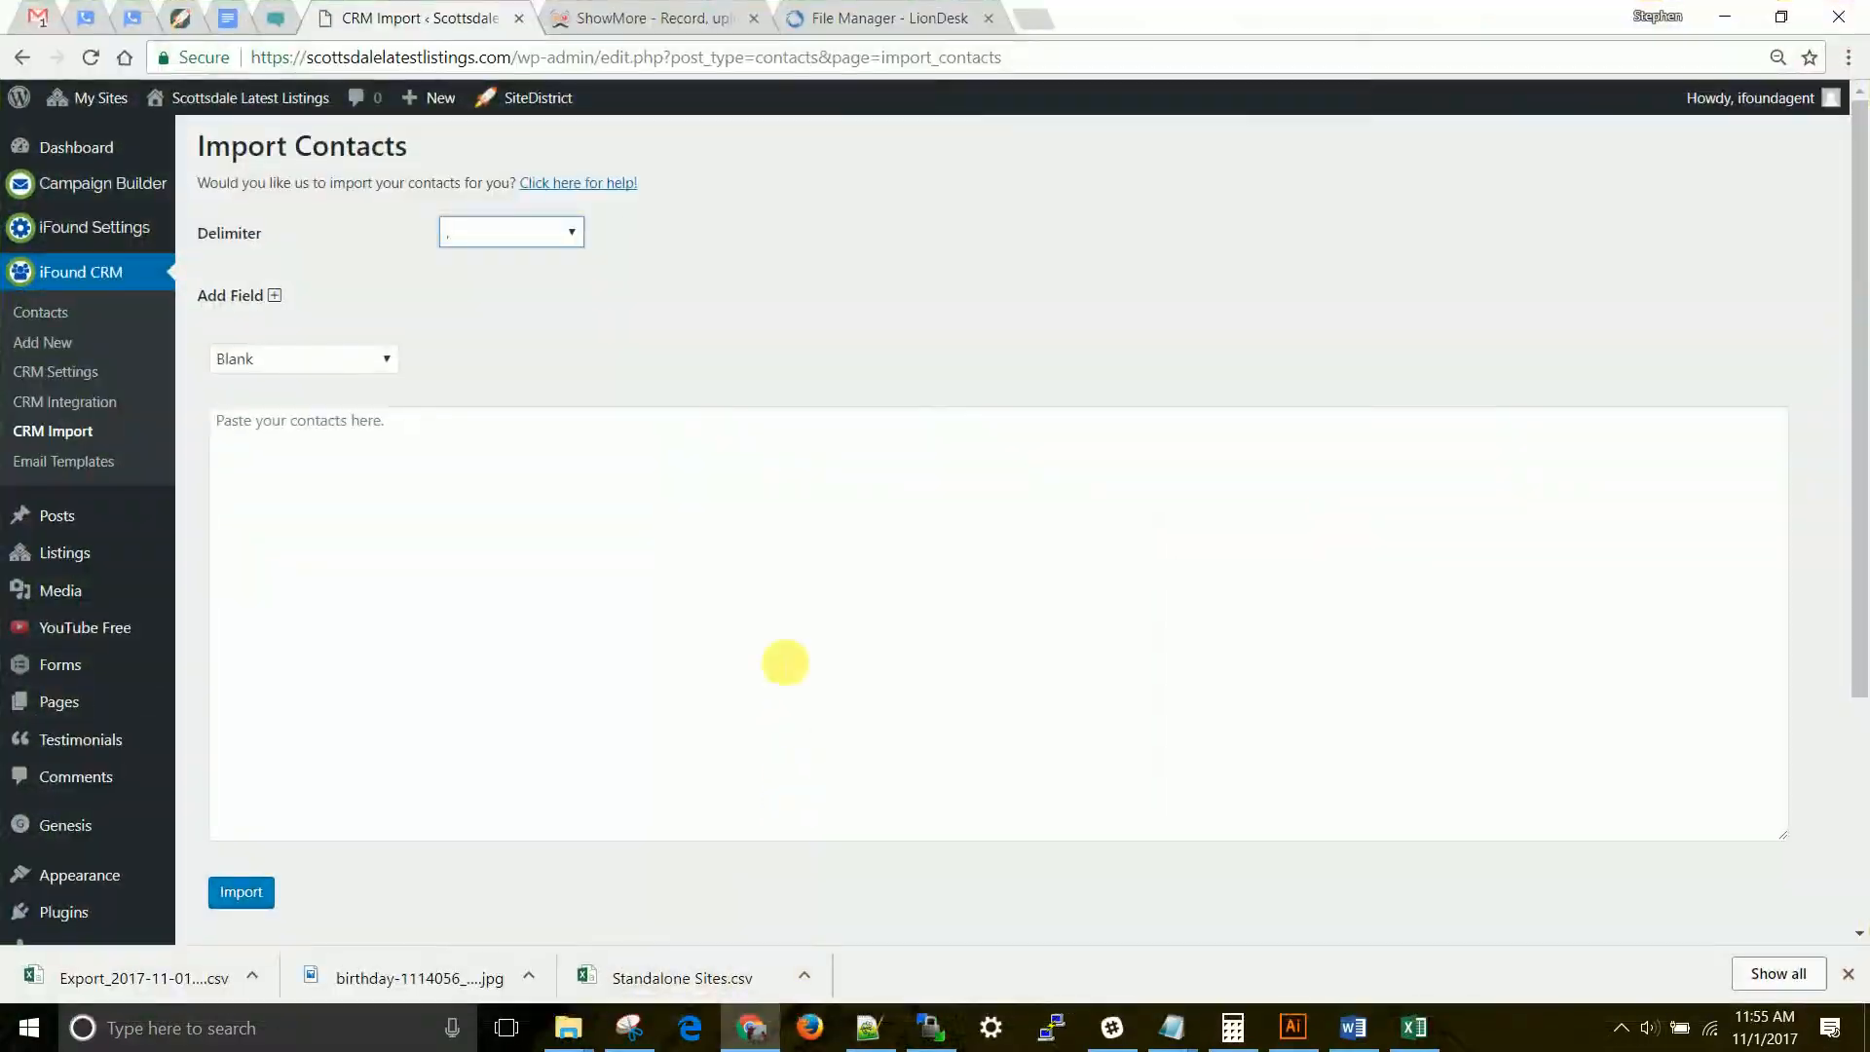
# - Review the delimiter choices, including LionDesk Format, and leave the comma selected
pyautogui.click(460, 236)
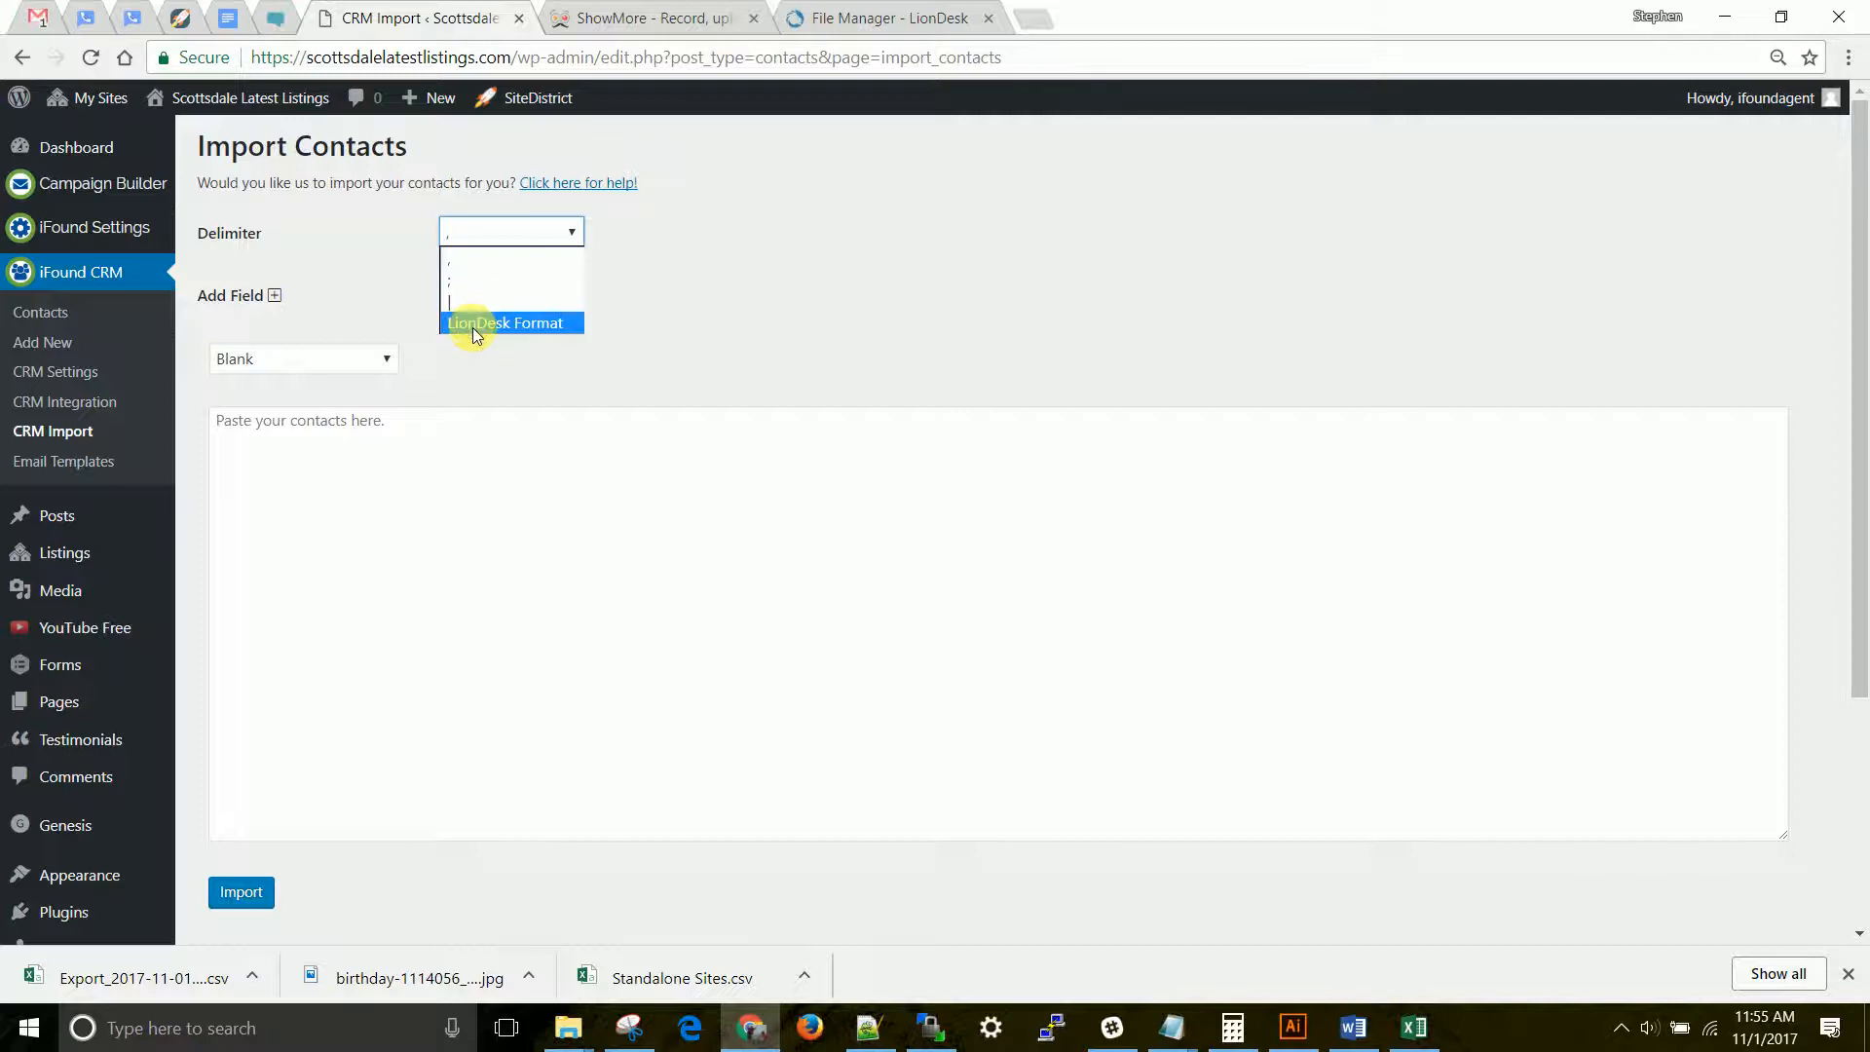
pyautogui.click(692, 326)
pyautogui.click(689, 326)
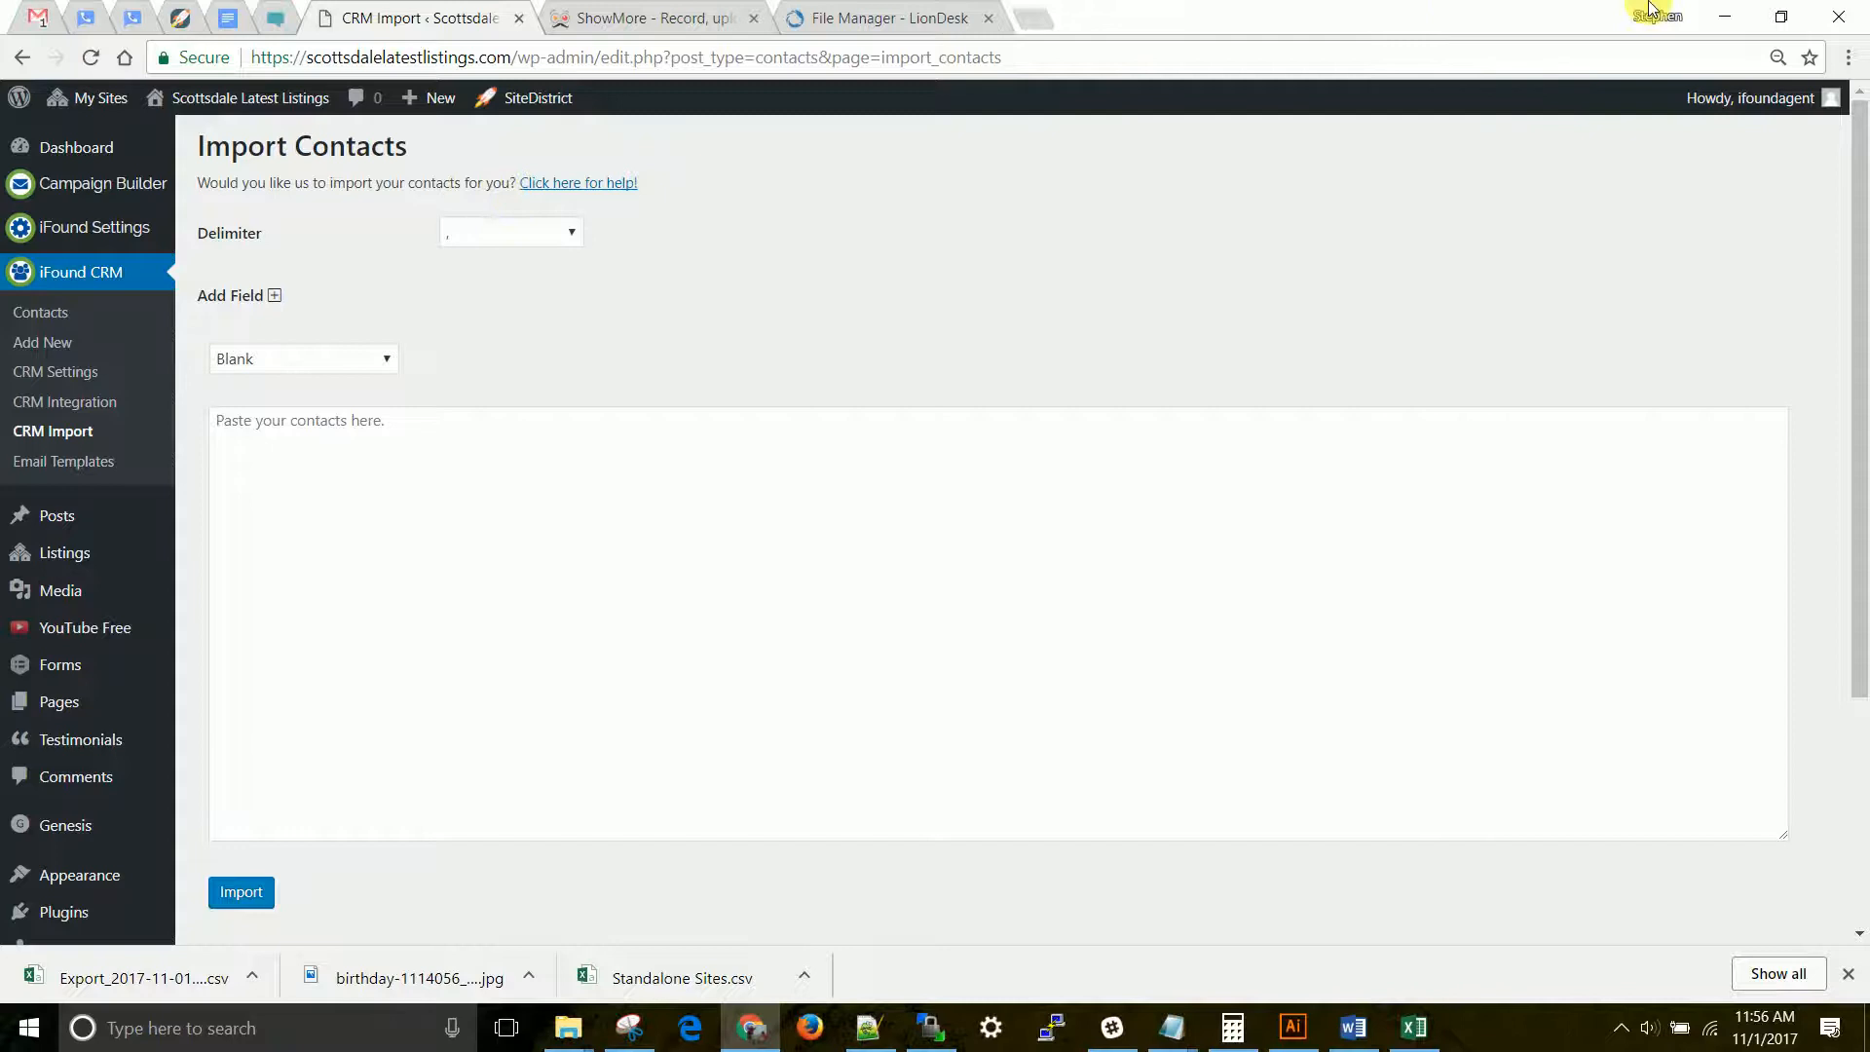
# - Minimize the browser and close the testCSV Notepad window to return to the desktop
pyautogui.click(1741, 10)
pyautogui.click(1164, 276)
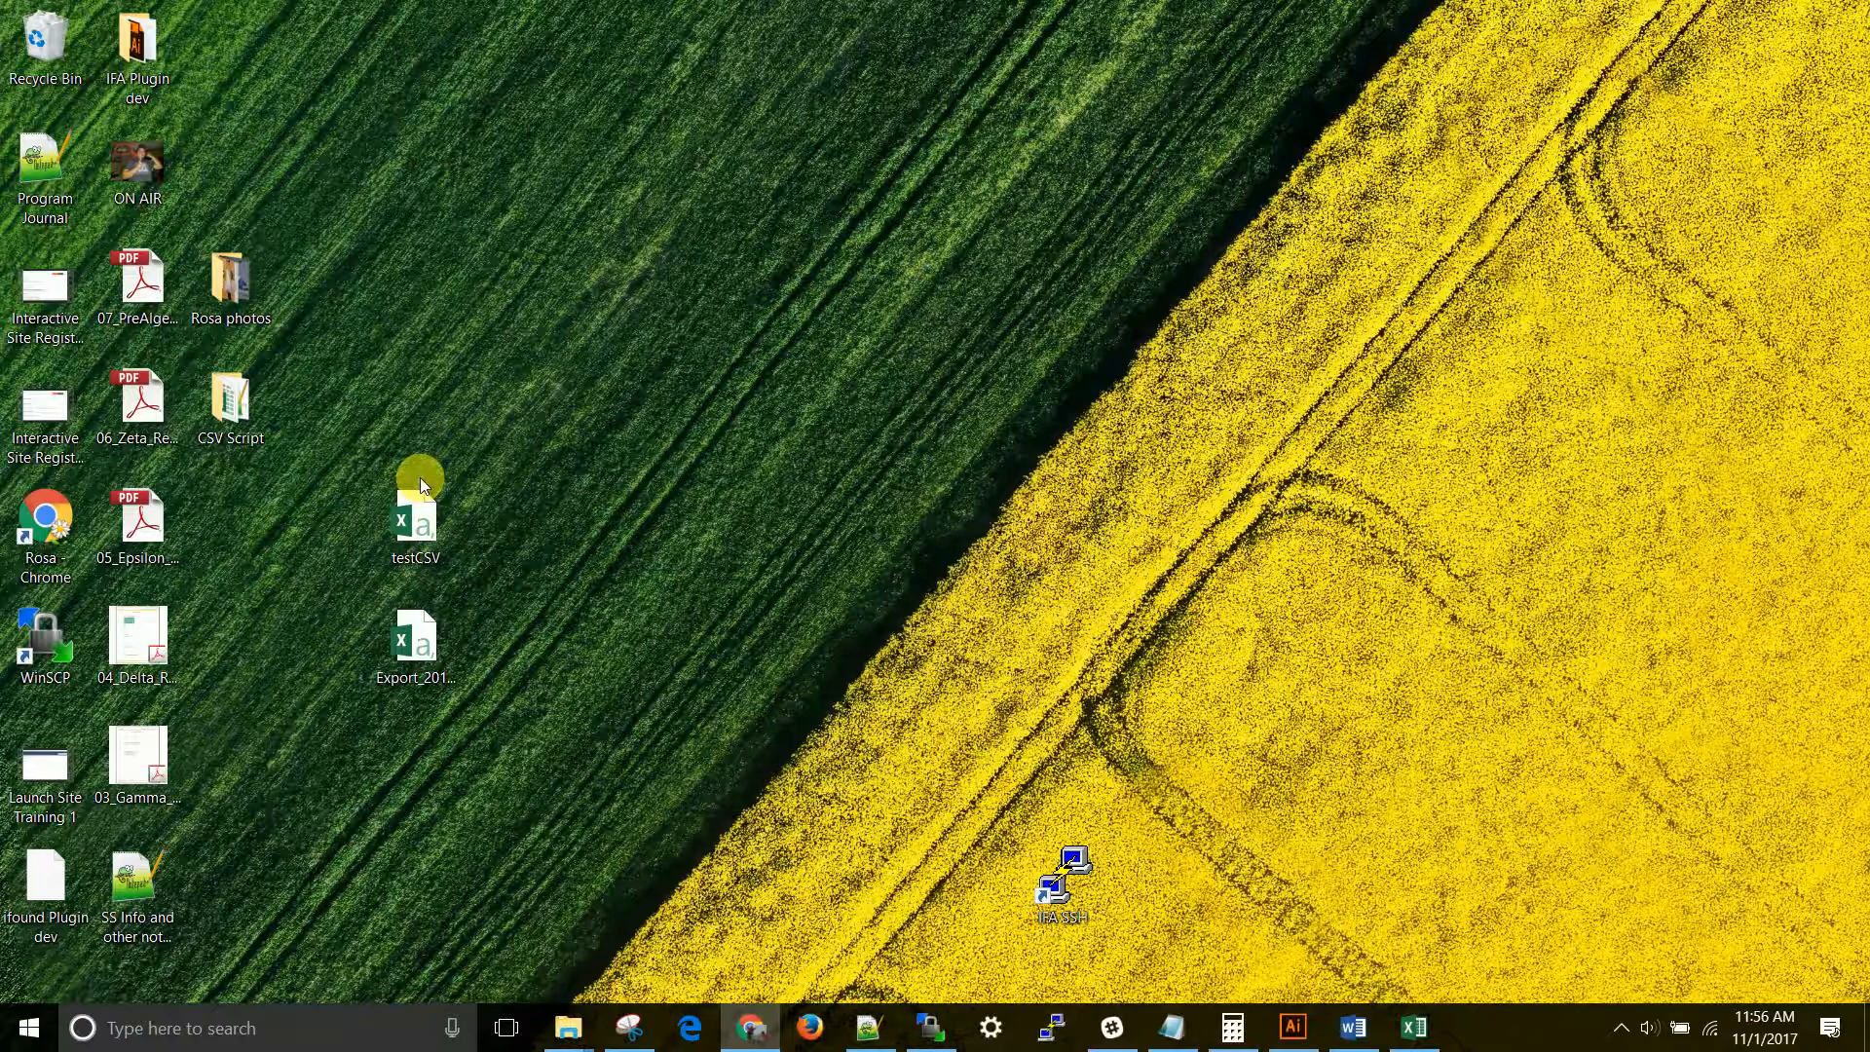
# - Open the desktop's testCSV file in Notepad and examine the First Name header and the contact row beneath it
pyautogui.rightClick(425, 515)
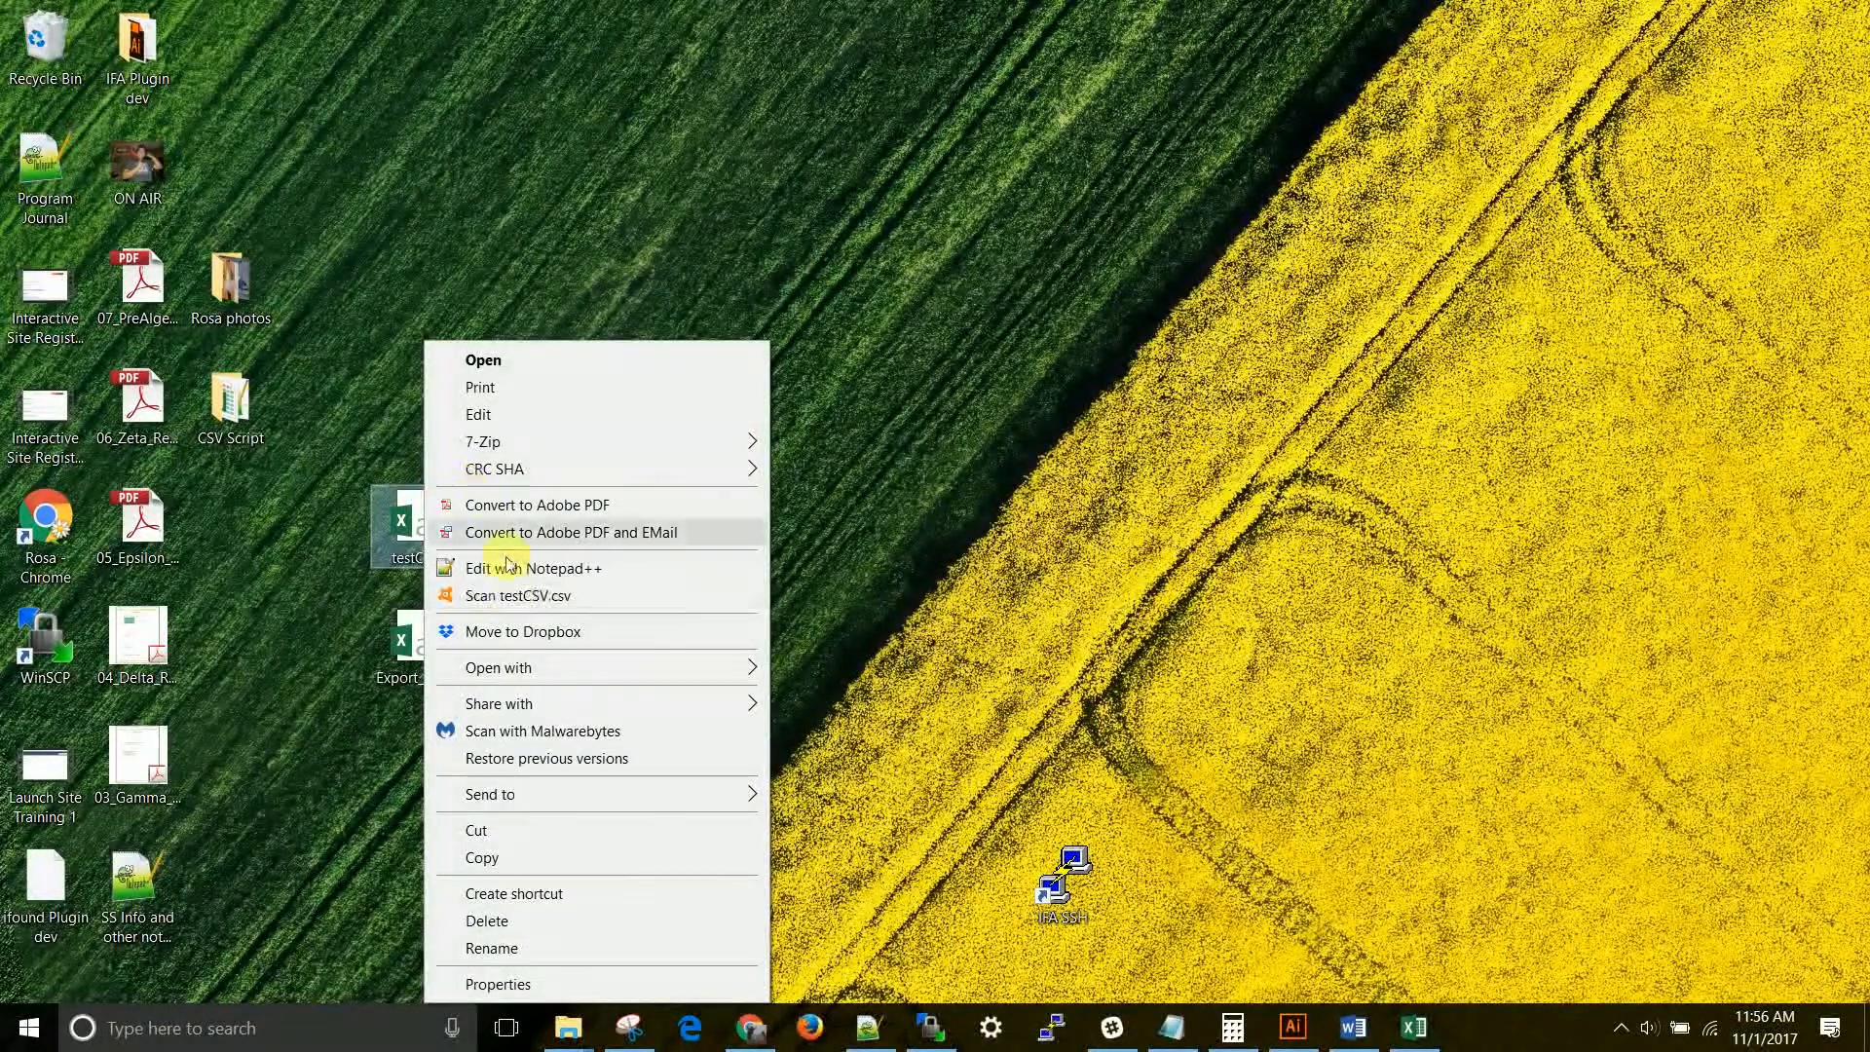
pyautogui.moveTo(521, 674)
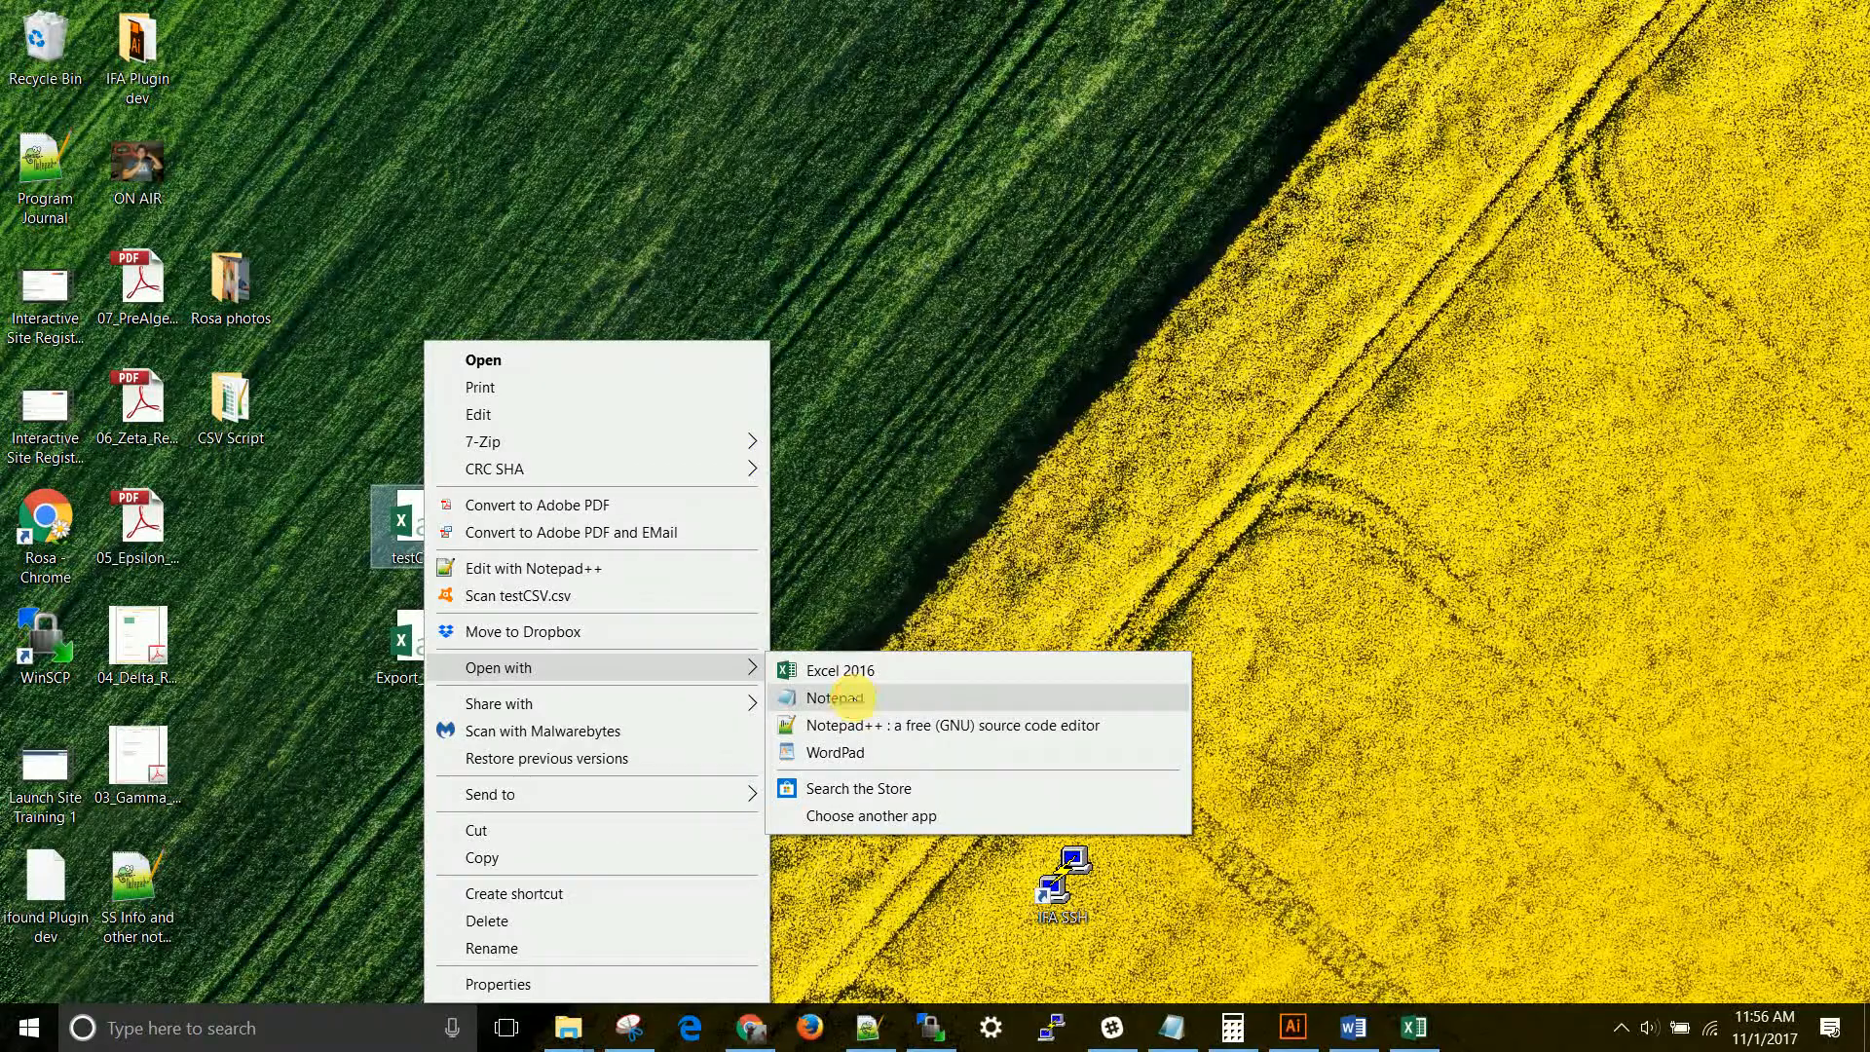
pyautogui.click(835, 697)
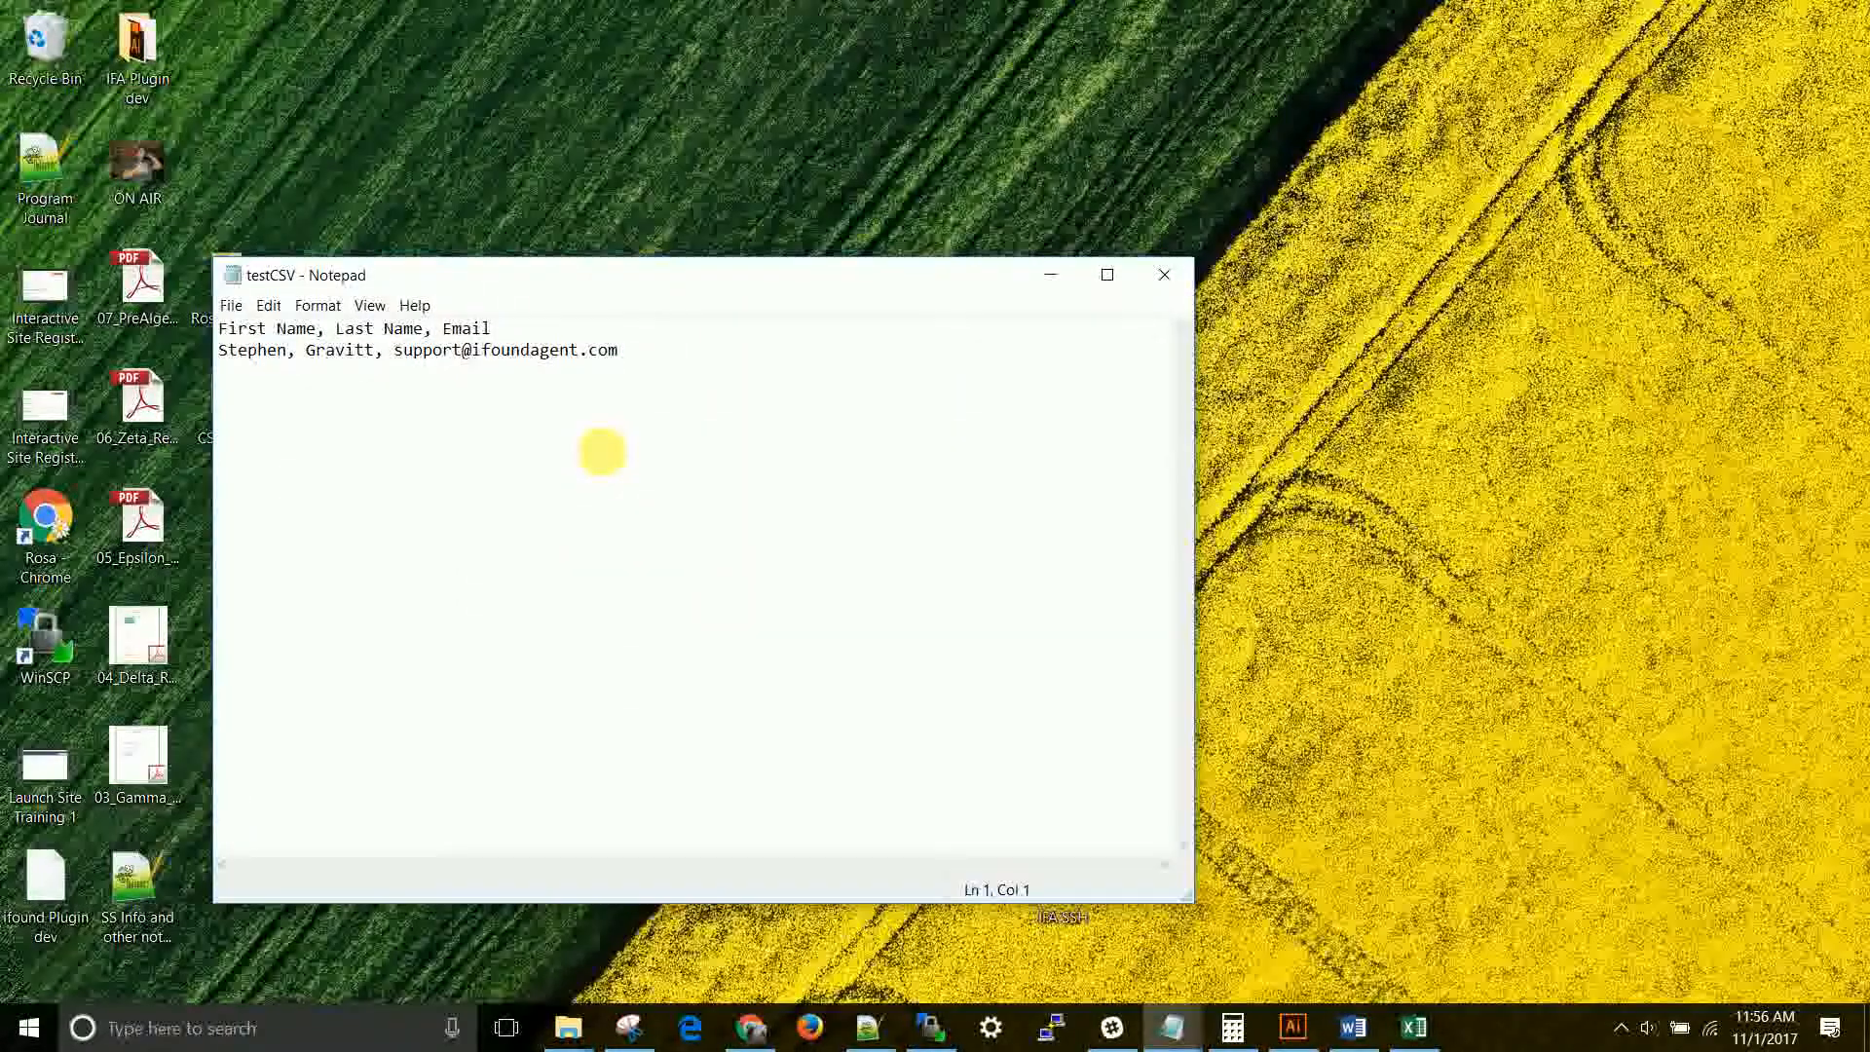
pyautogui.click(226, 332)
pyautogui.moveTo(220, 332); pyautogui.dragTo(335, 332)
pyautogui.click(521, 380)
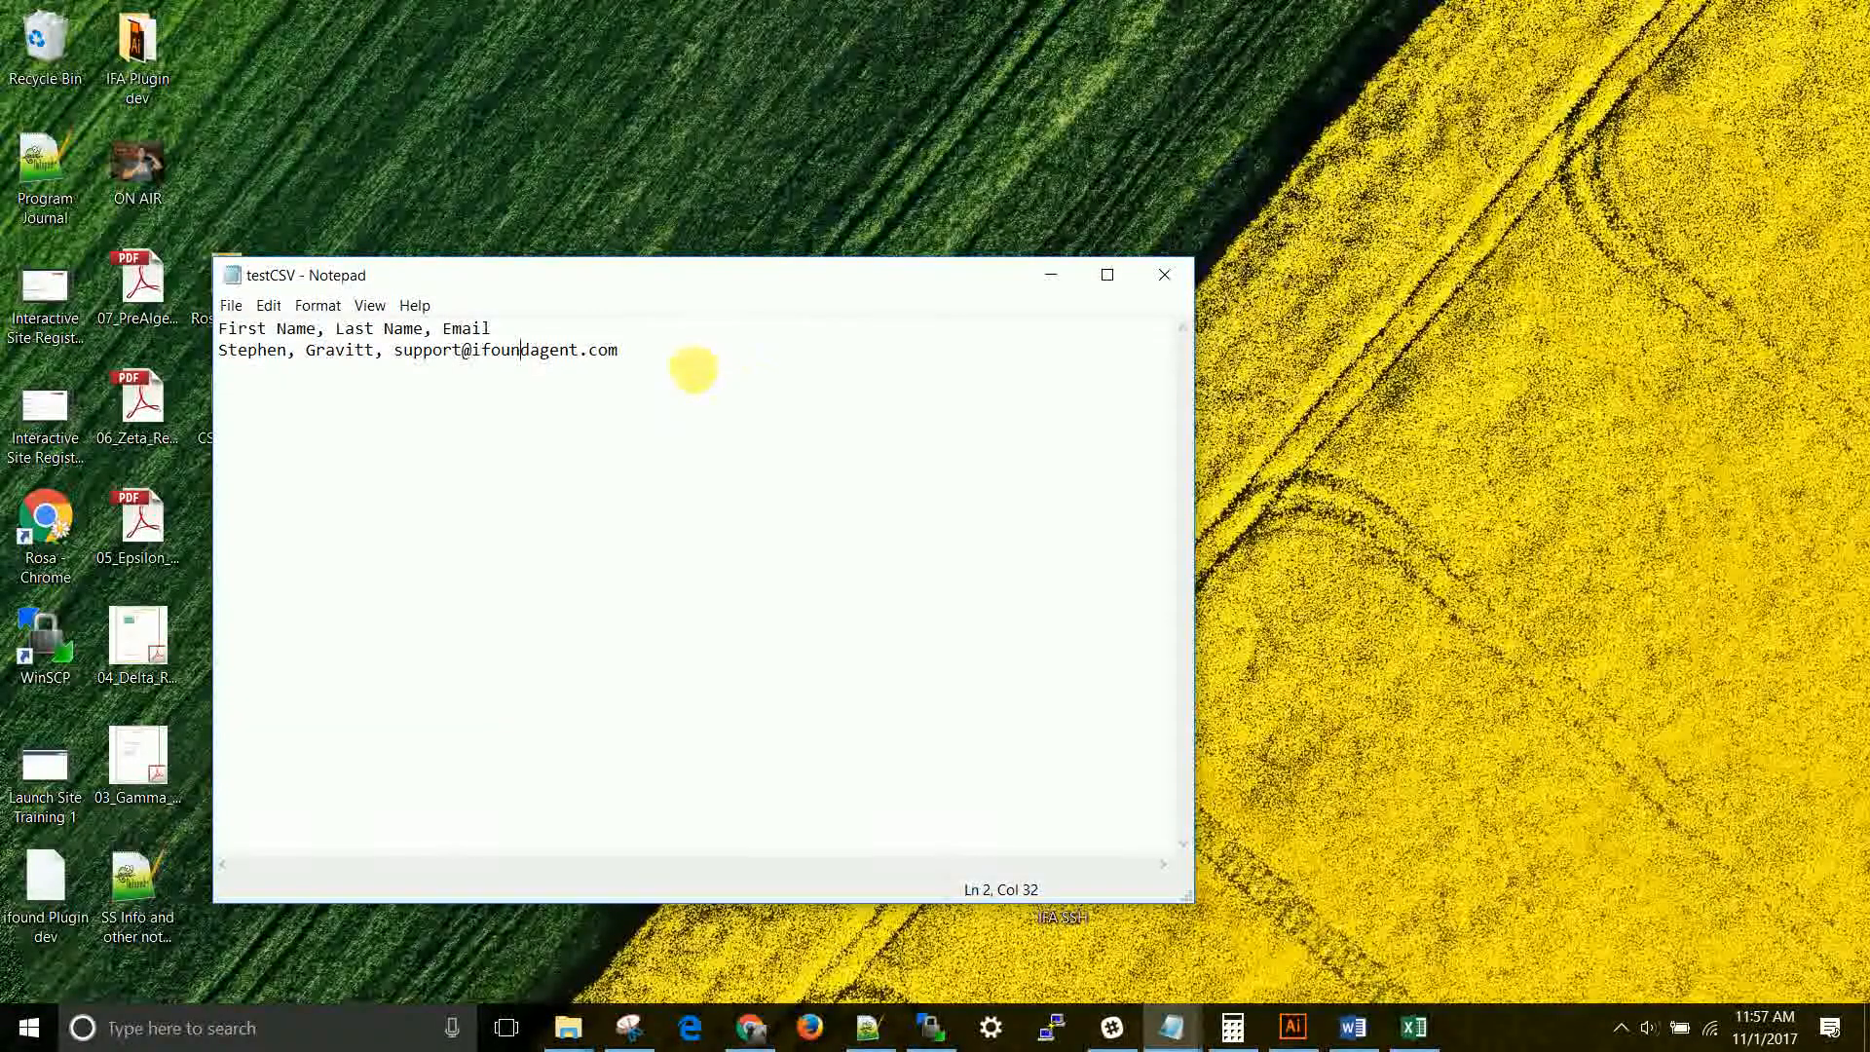
pyautogui.click(683, 359)
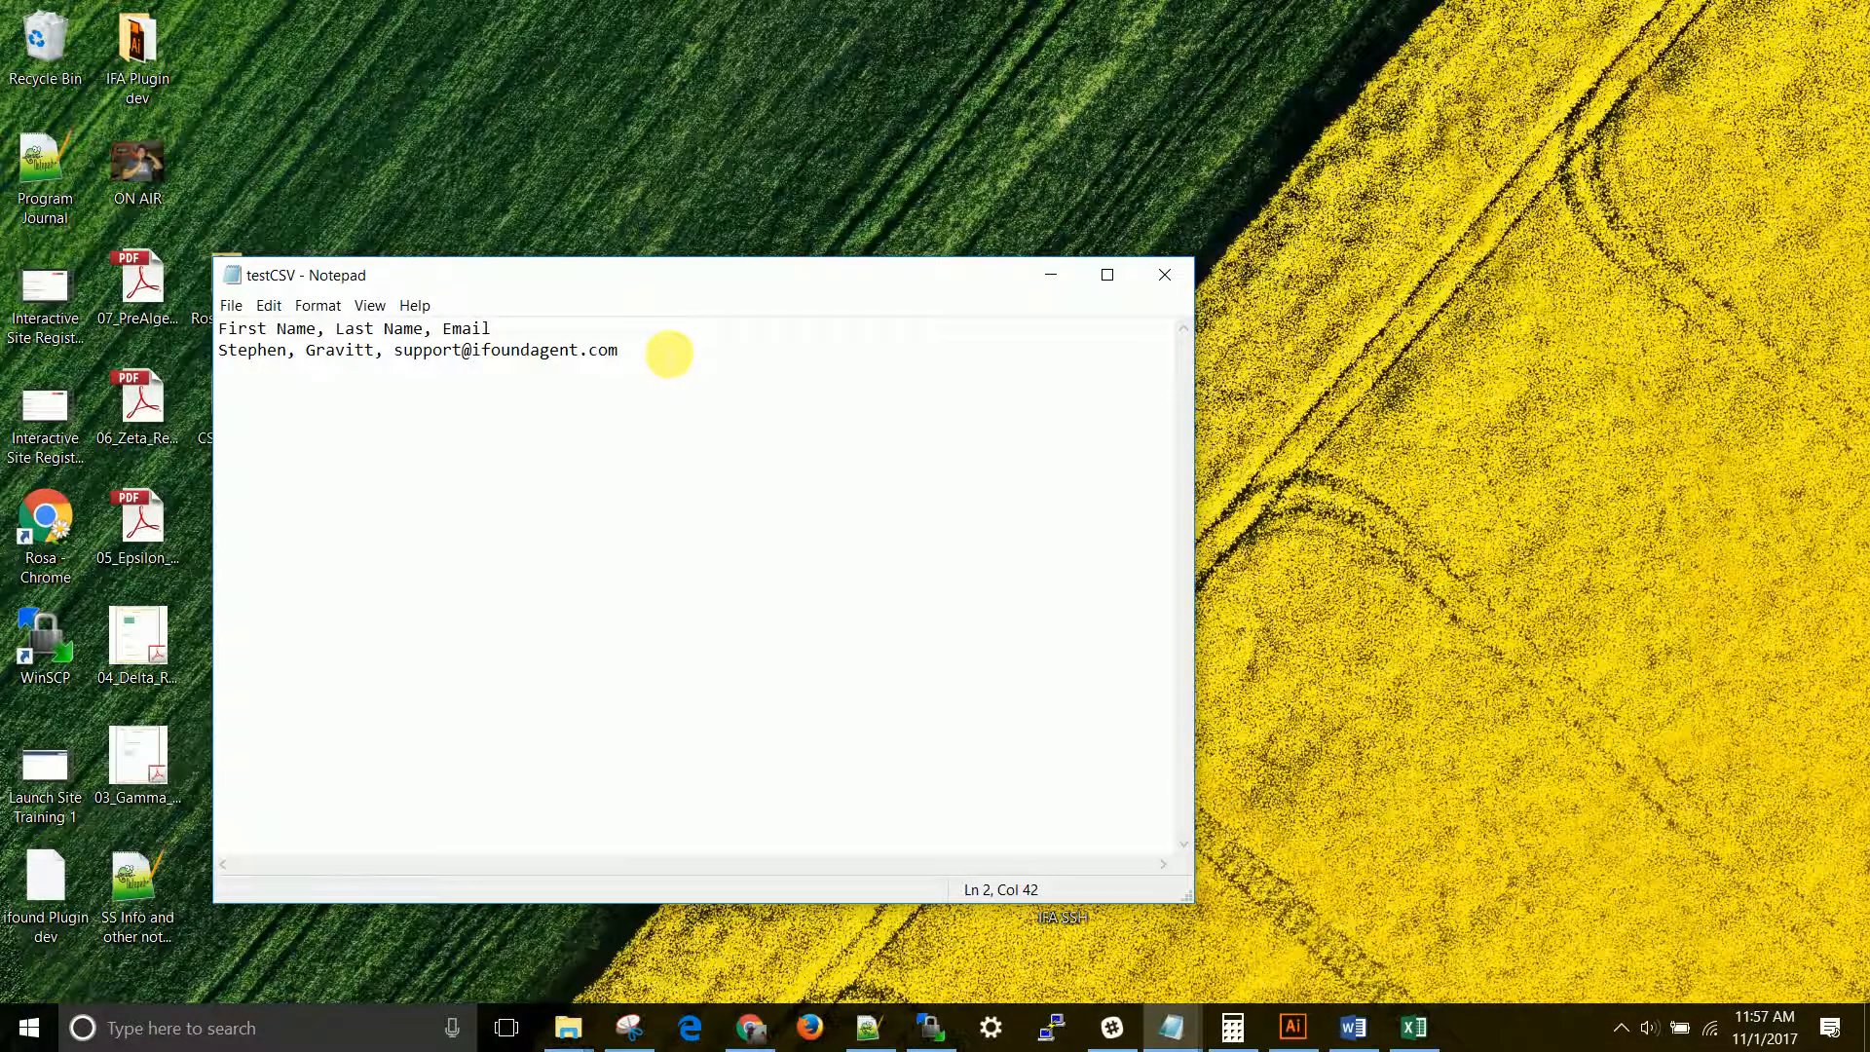
# - Copy the contact row and paste it ten more times, each copy on its own line below
pyautogui.moveTo(668, 353); pyautogui.dragTo(166, 353)
pyautogui.hotkey('ctrl', 'c')
pyautogui.click(682, 367)
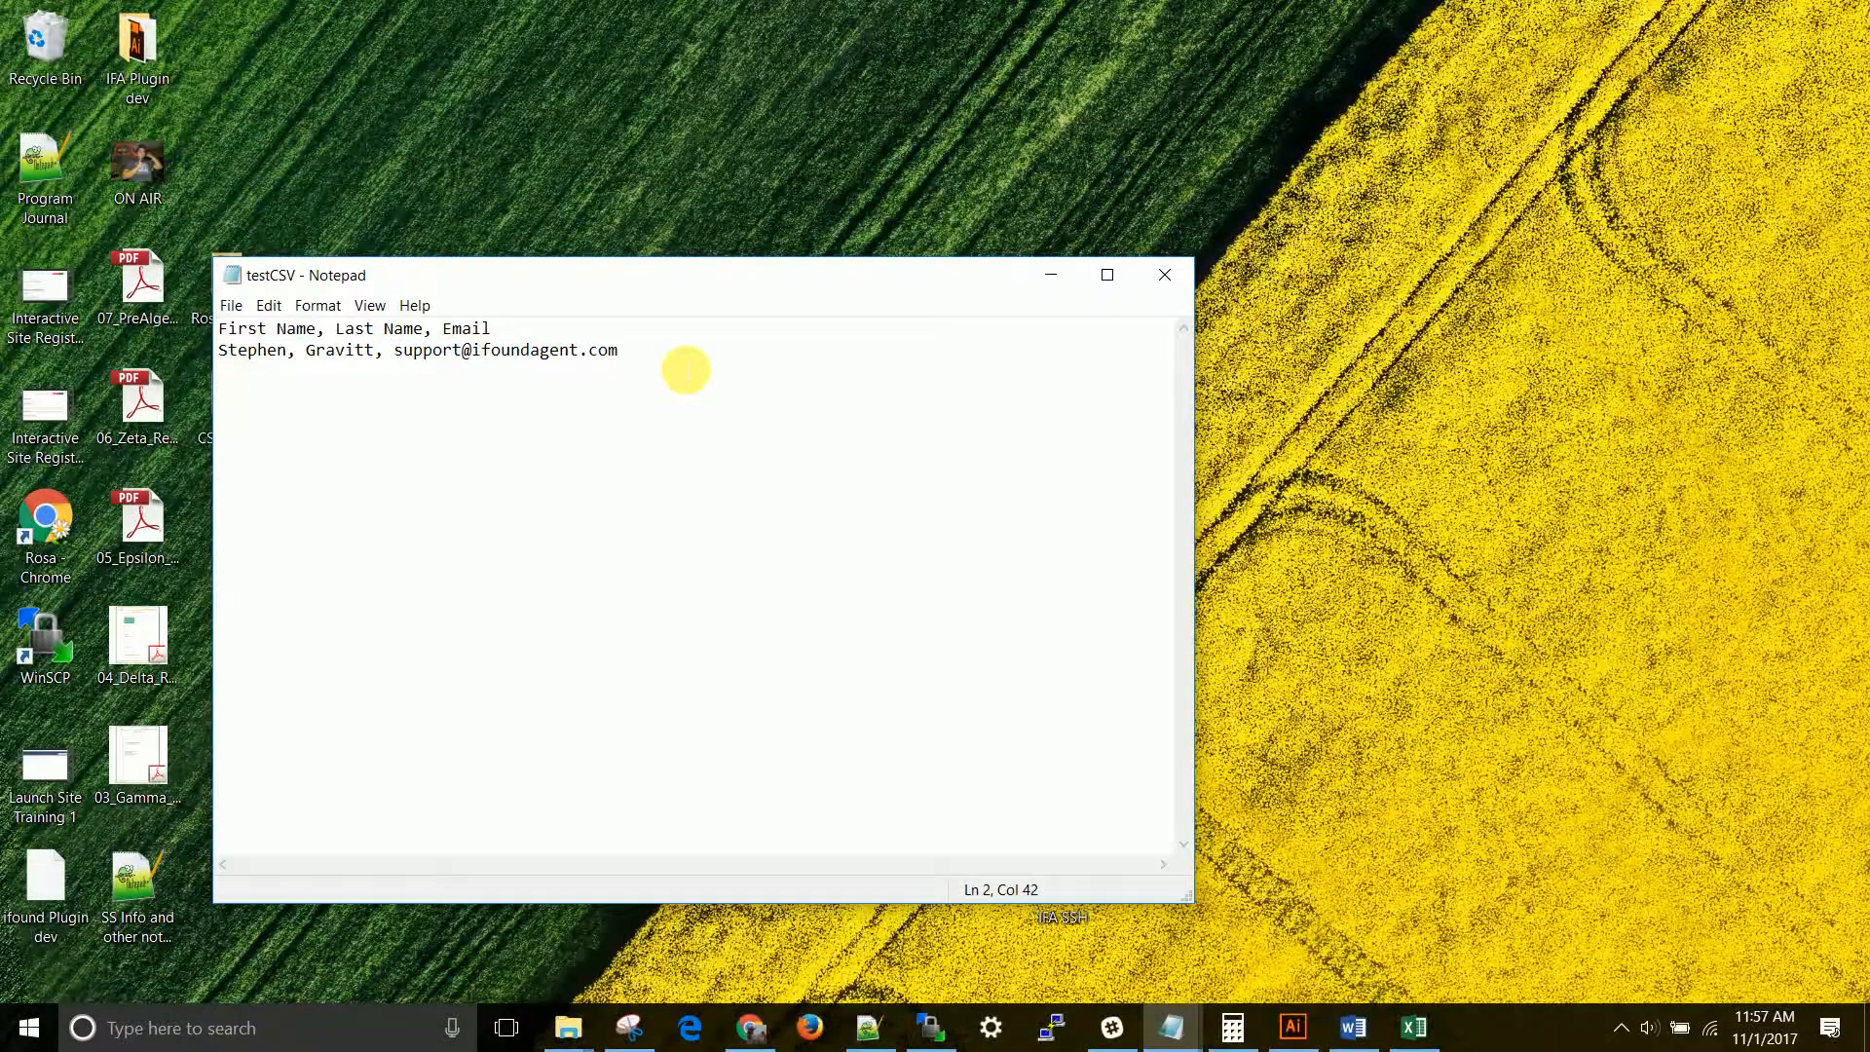
pyautogui.press('Return')
pyautogui.hotkey('ctrl', 'v')
pyautogui.press('Return')
pyautogui.hotkey('ctrl', 'v')
pyautogui.press('Return')
pyautogui.hotkey('ctrl', 'v')
pyautogui.press('Return')
pyautogui.hotkey('ctrl', 'v')
pyautogui.press('Return')
pyautogui.hotkey('ctrl', 'v')
pyautogui.press('Return')
pyautogui.hotkey('ctrl', 'v')
pyautogui.press('Return')
pyautogui.hotkey('ctrl', 'v')
pyautogui.press('Return')
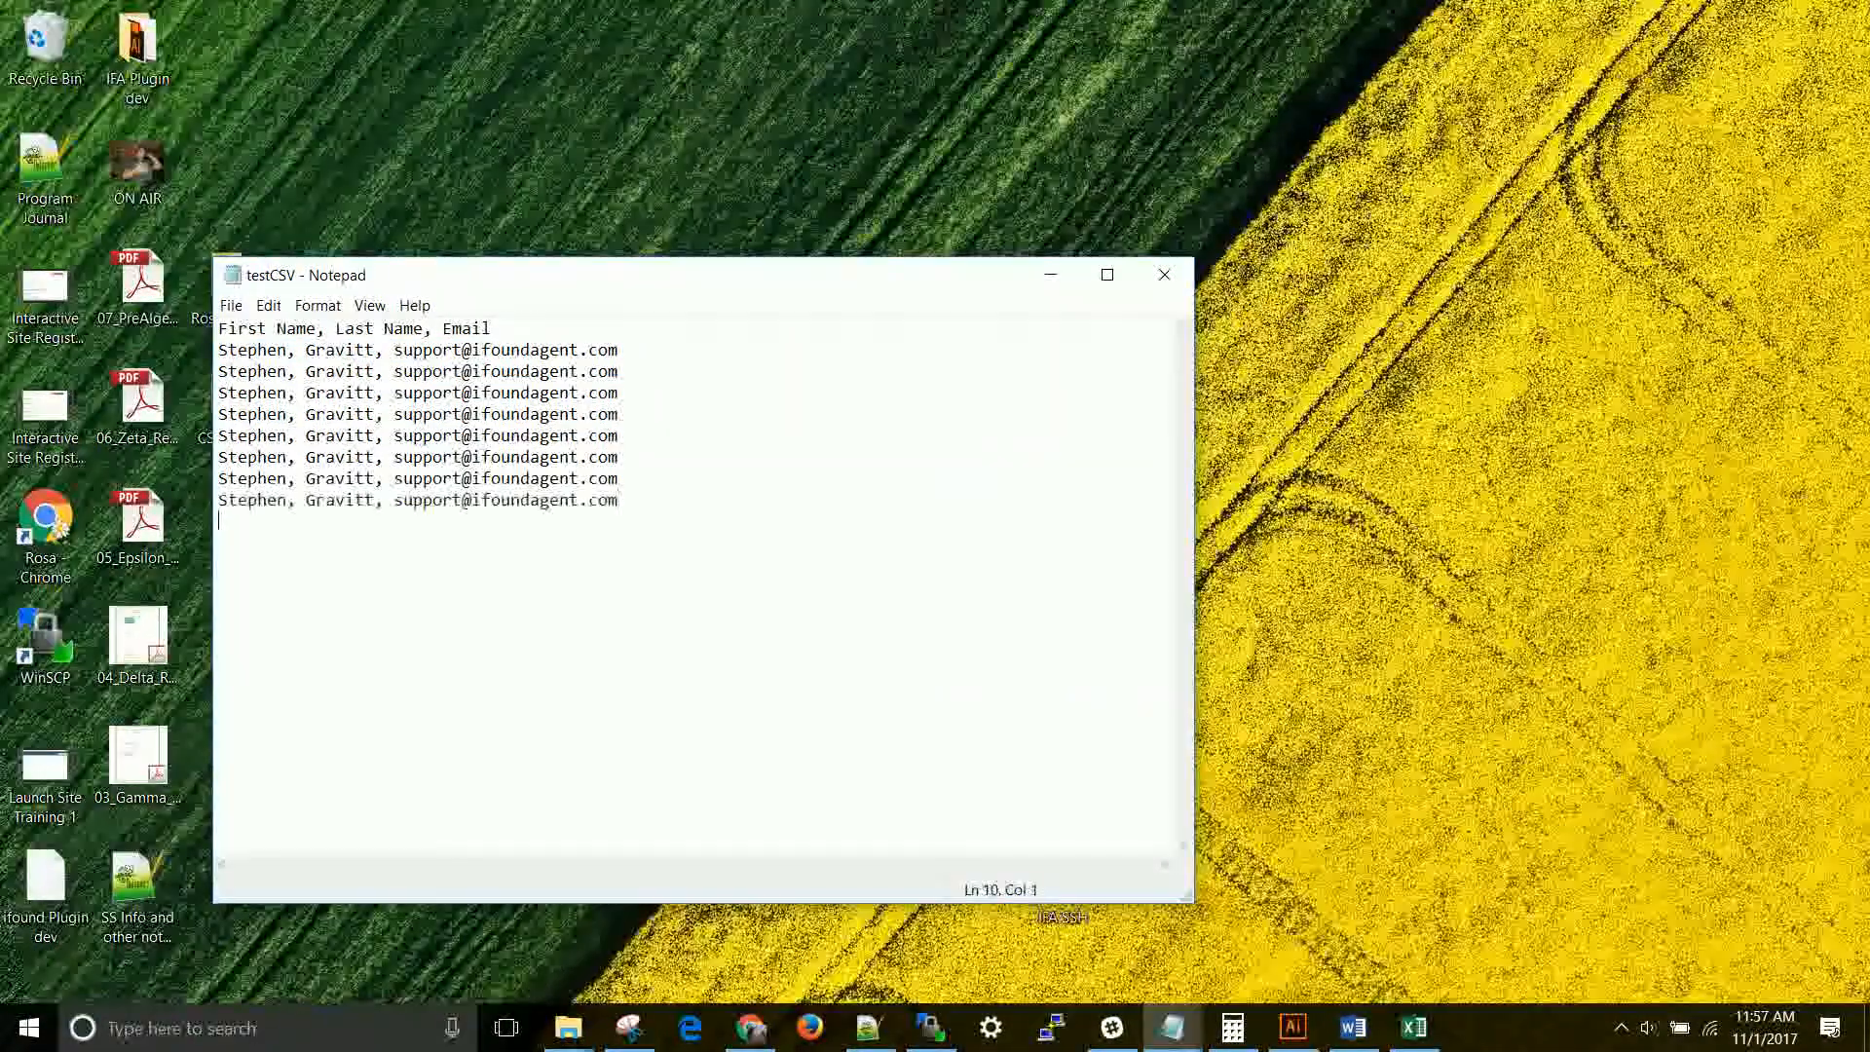
pyautogui.hotkey('ctrl', 'v')
pyautogui.press('Return')
pyautogui.hotkey('ctrl', 'v')
pyautogui.press('Return')
pyautogui.hotkey('ctrl', 'v')
pyautogui.press('Return')
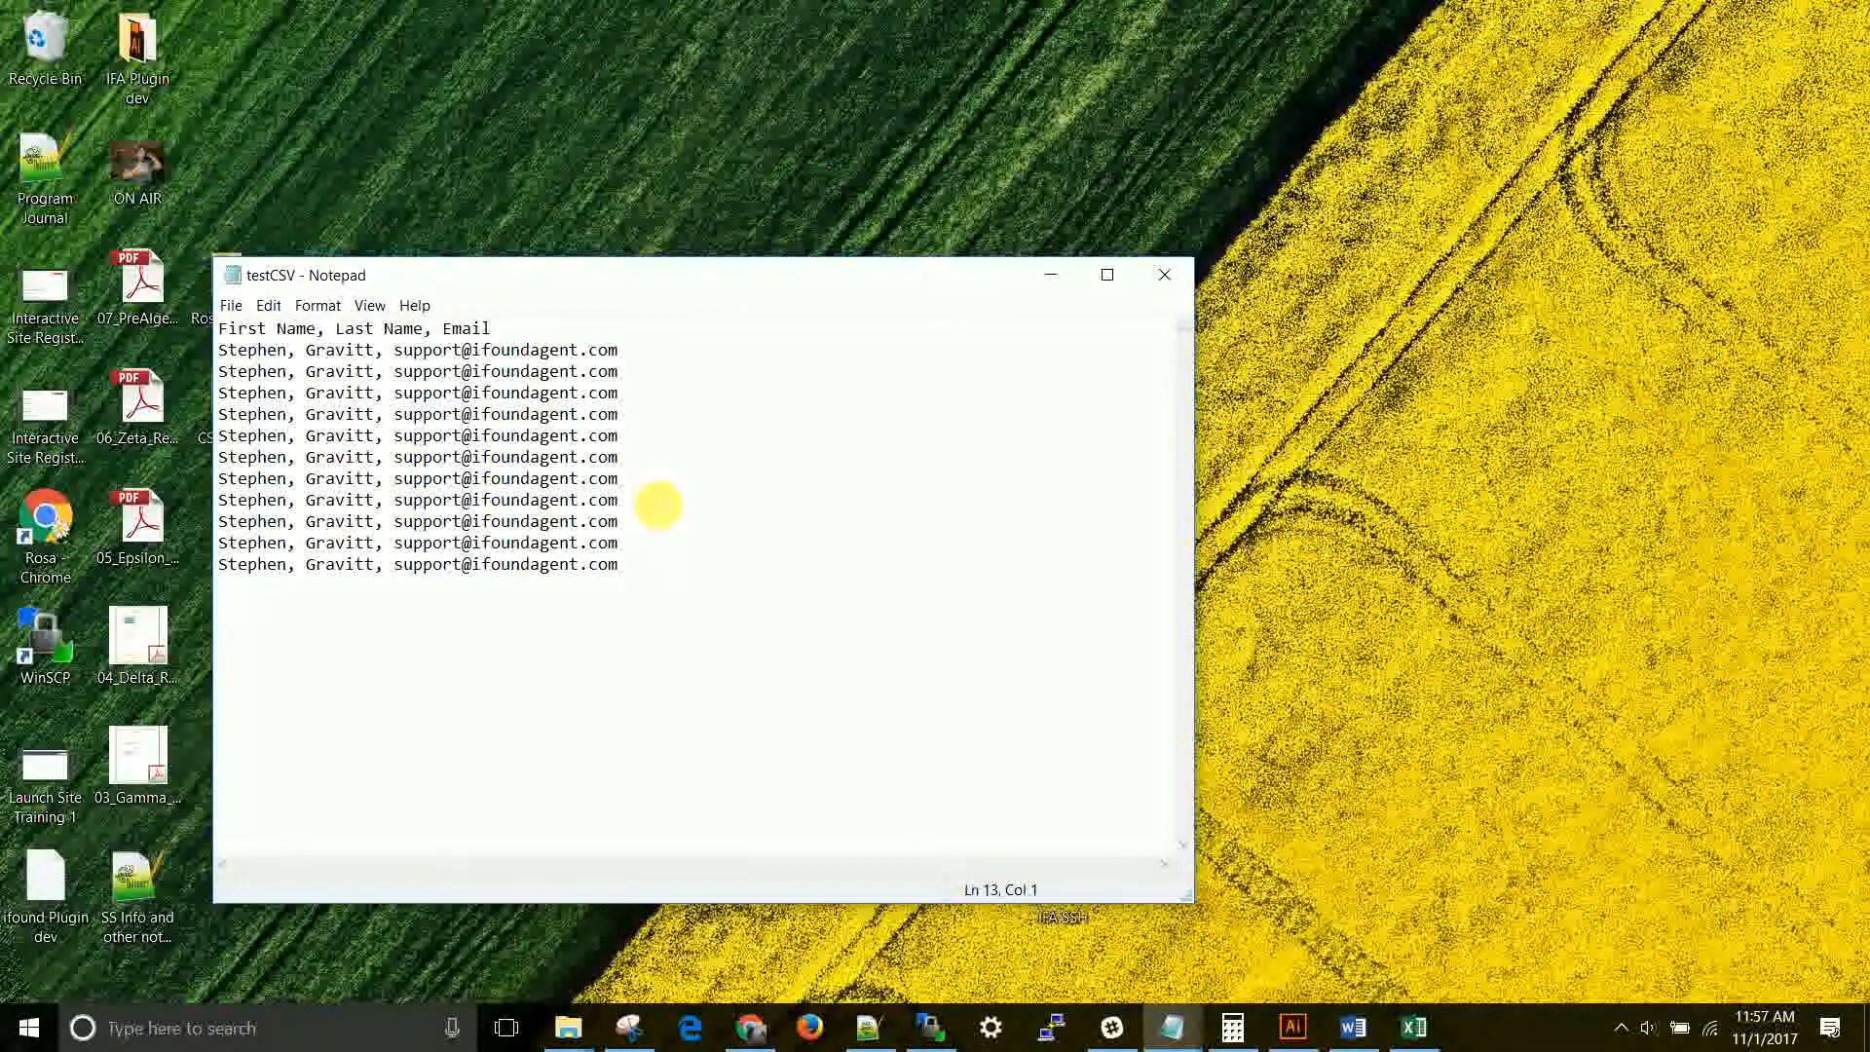
# - Examine the last contact row and compare the header line with the contact lines below it
pyautogui.click(621, 565)
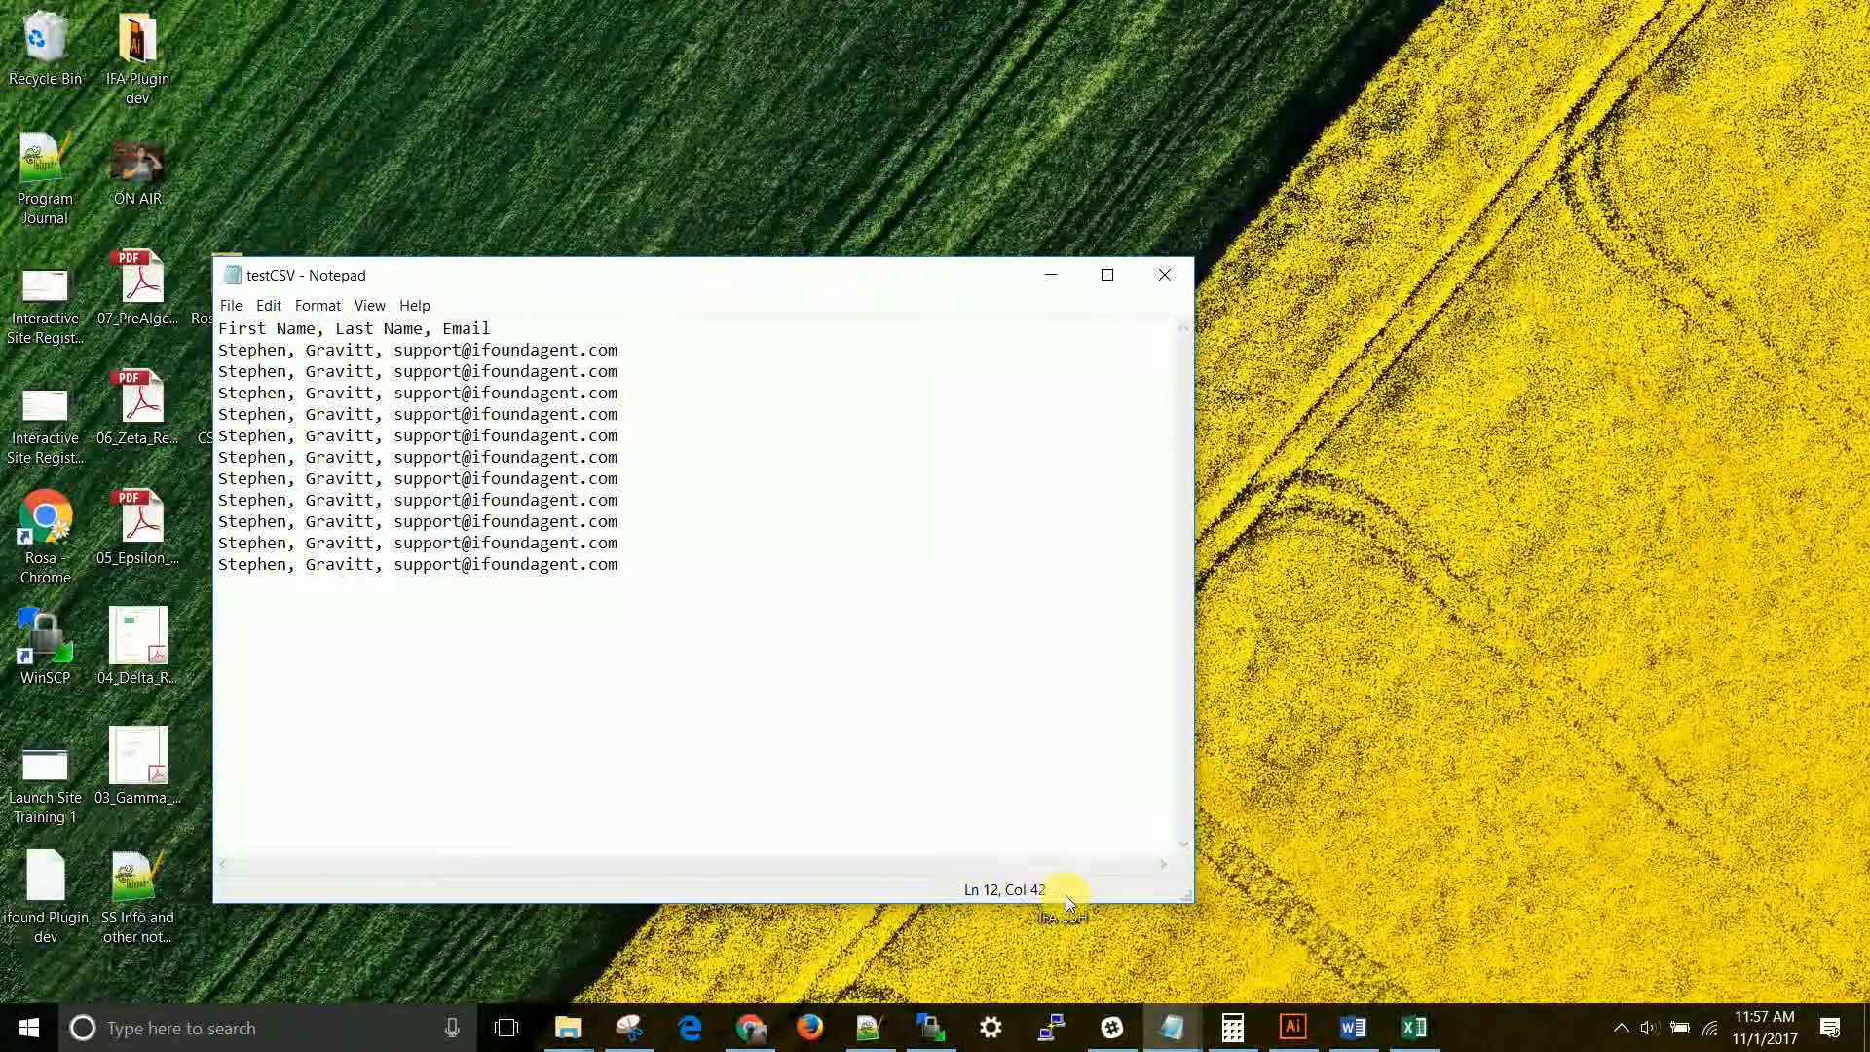
pyautogui.click(473, 564)
pyautogui.click(279, 566)
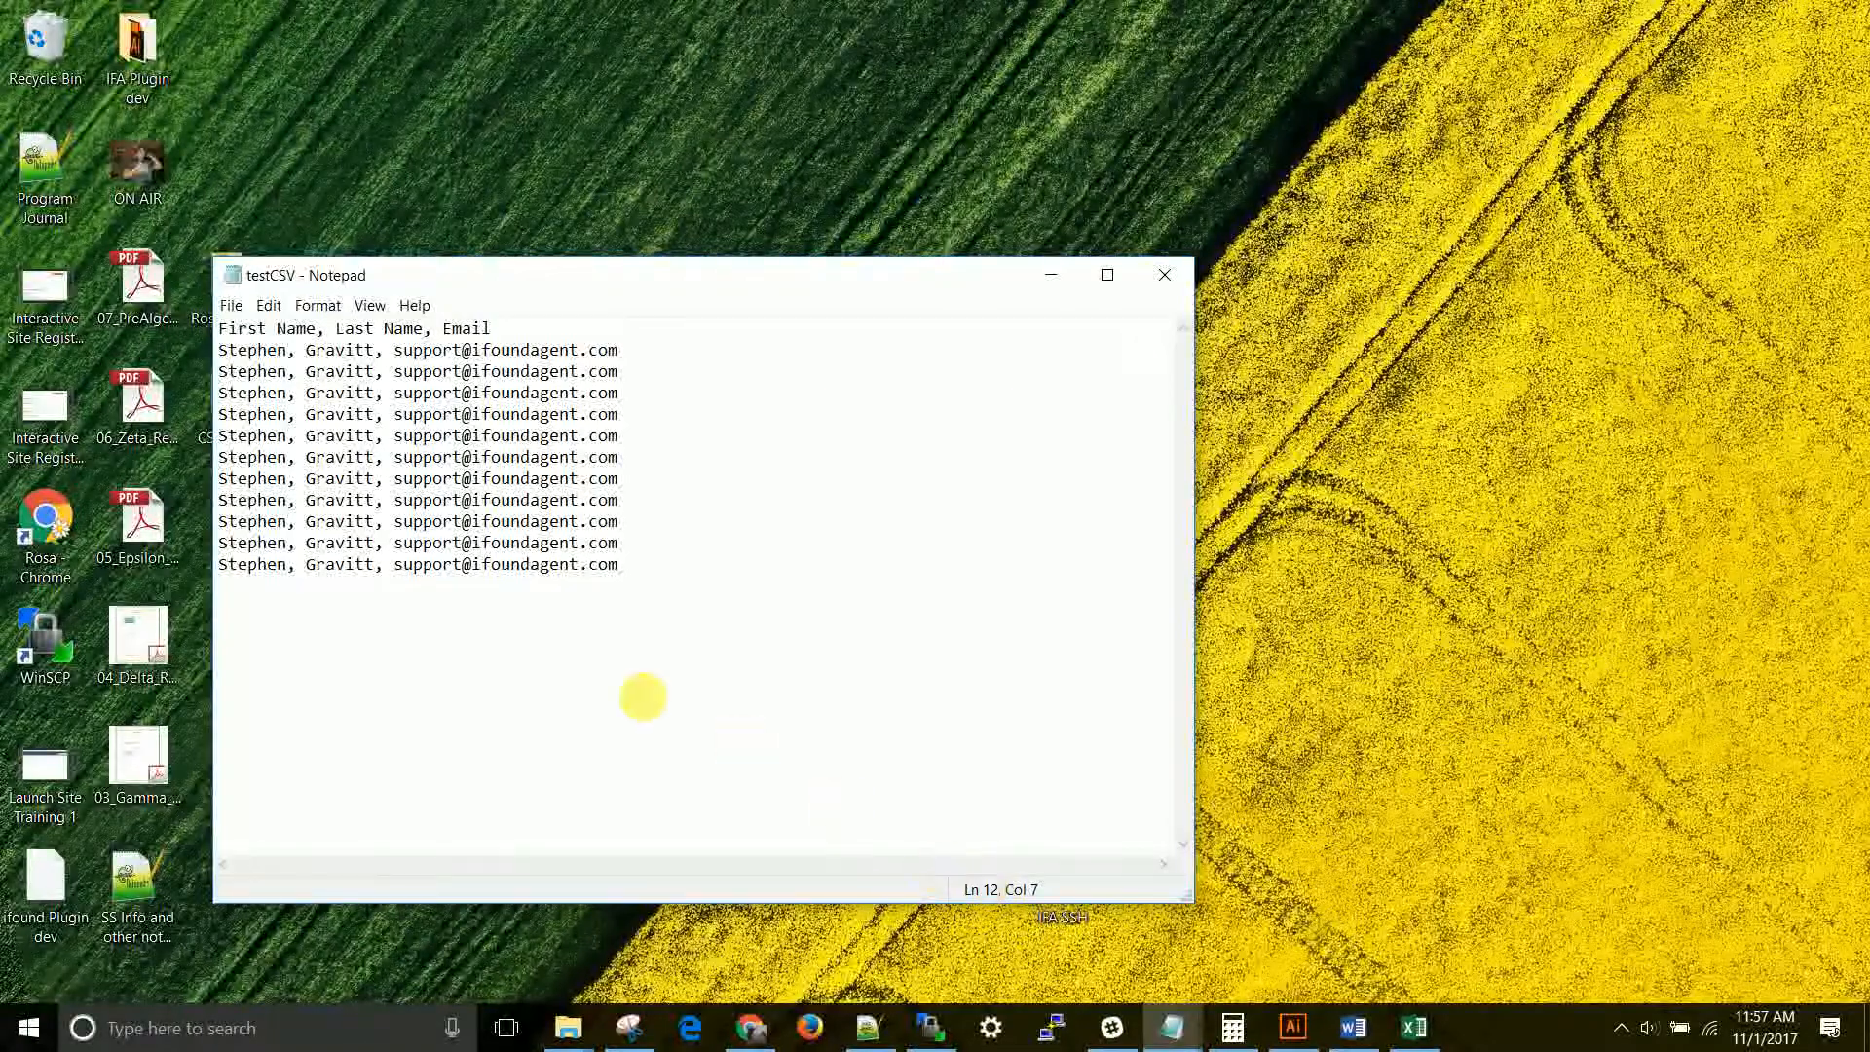
pyautogui.moveTo(492, 329); pyautogui.dragTo(218, 329)
pyautogui.click(248, 543)
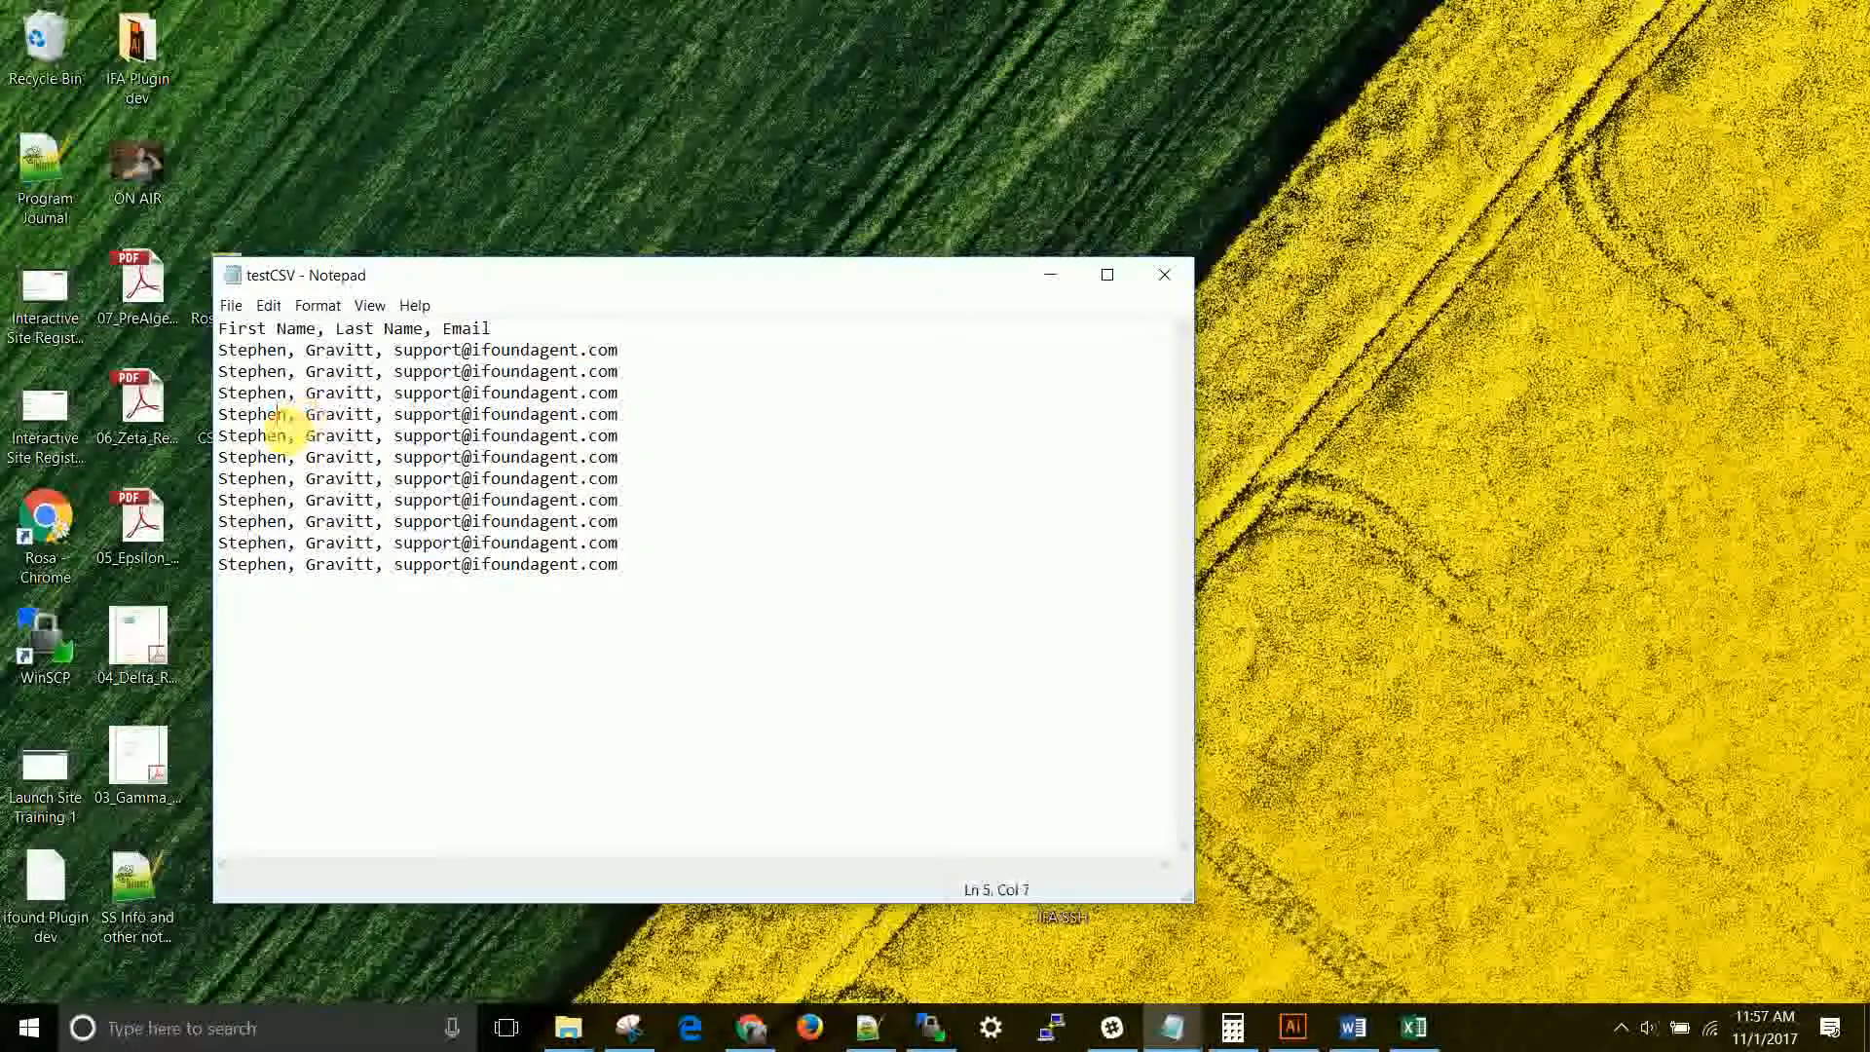
# - Copy the whole block of contact rows and paste it repeatedly at the end of the file
pyautogui.moveTo(710, 585); pyautogui.dragTo(208, 352)
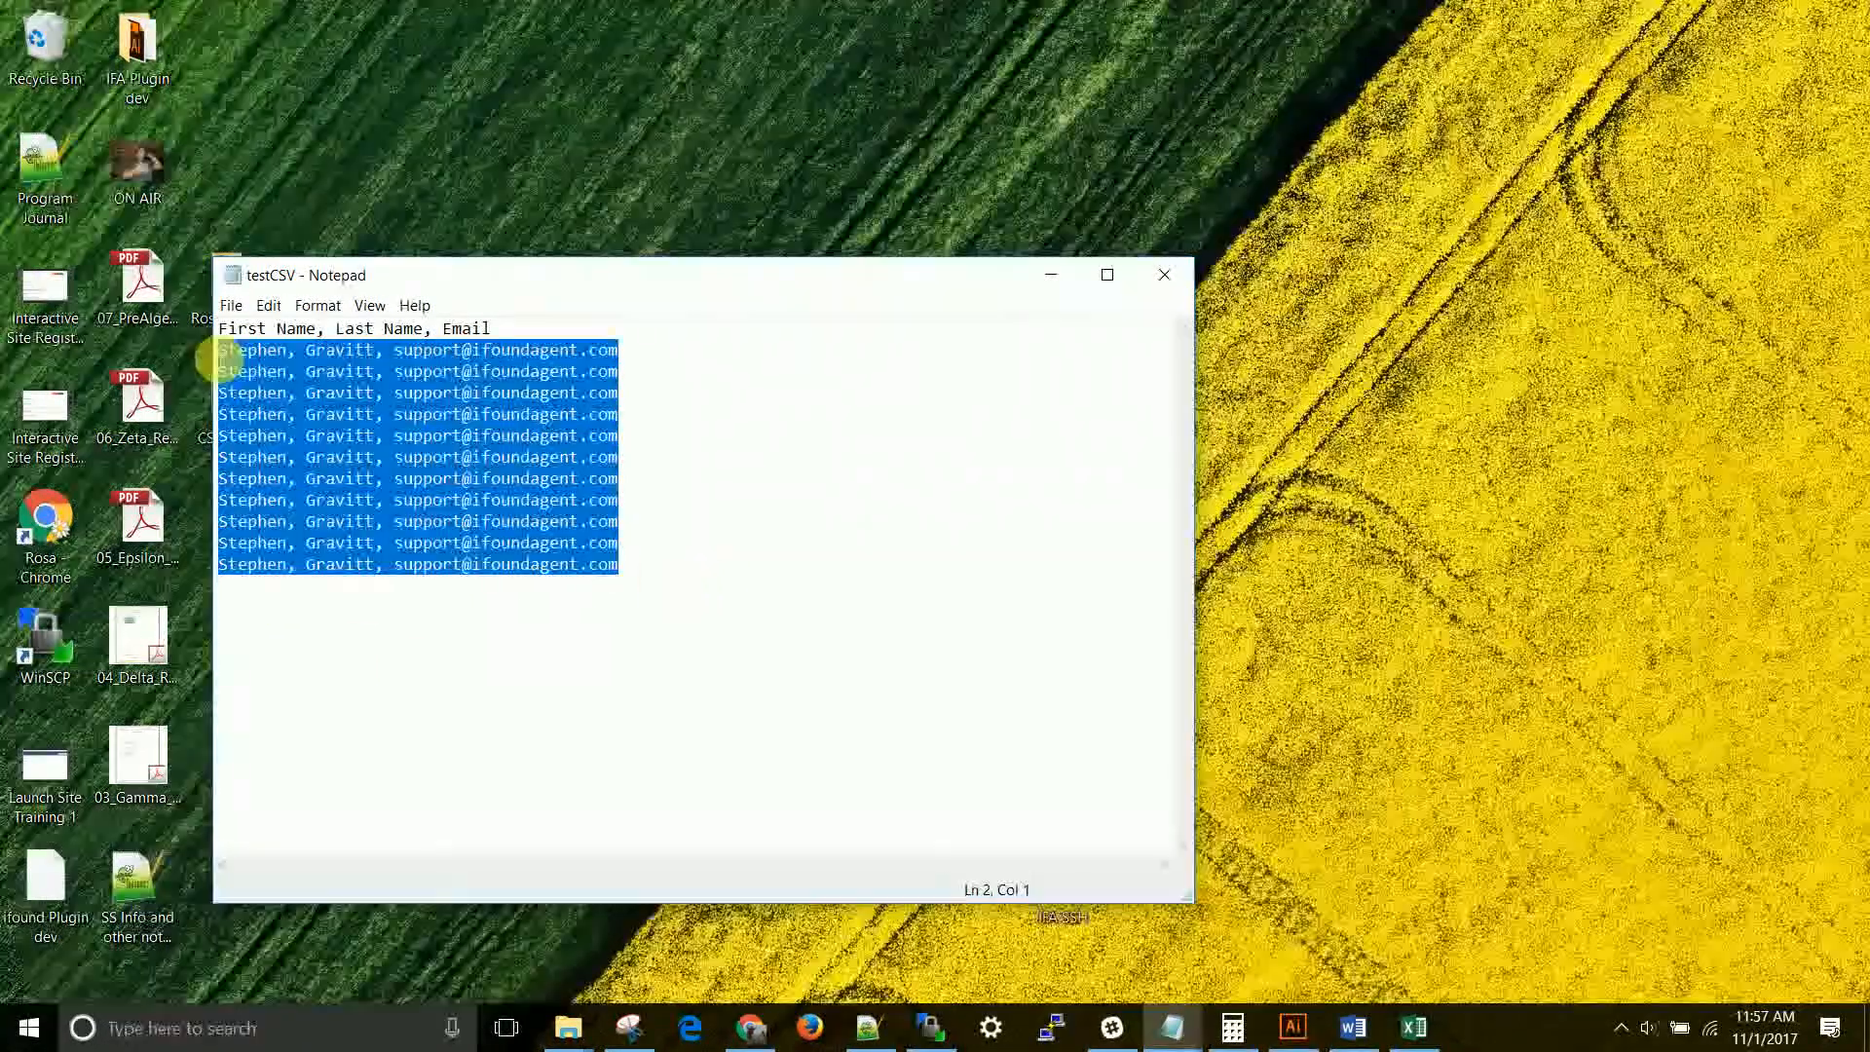
pyautogui.hotkey('ctrl', 'c')
pyautogui.click(681, 610)
pyautogui.hotkey('ctrl', 'v')
pyautogui.hotkey('ctrl', 'v')
pyautogui.hotkey('ctrl', 'v')
pyautogui.hotkey('ctrl', 'v')
pyautogui.hotkey('ctrl', 'v')
pyautogui.hotkey('ctrl', 'v')
pyautogui.hotkey('ctrl', 'v')
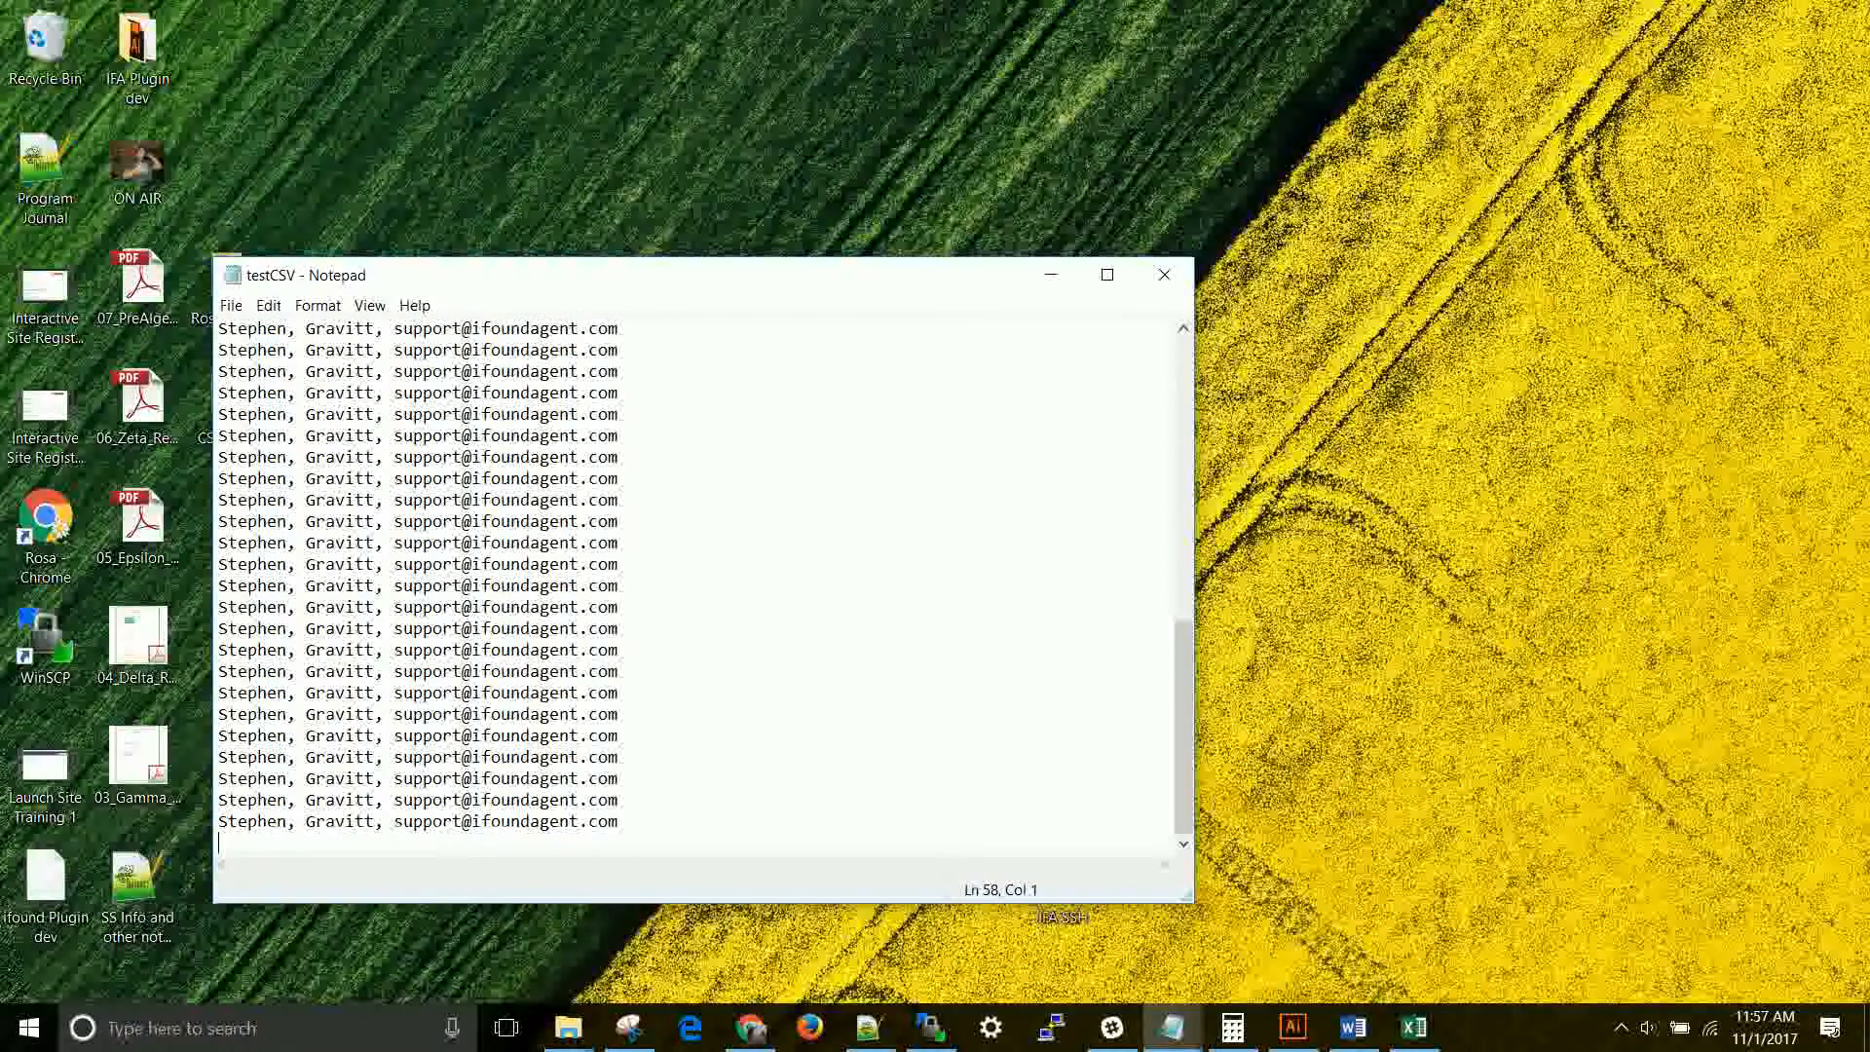
pyautogui.scroll(-15, 678, 605)
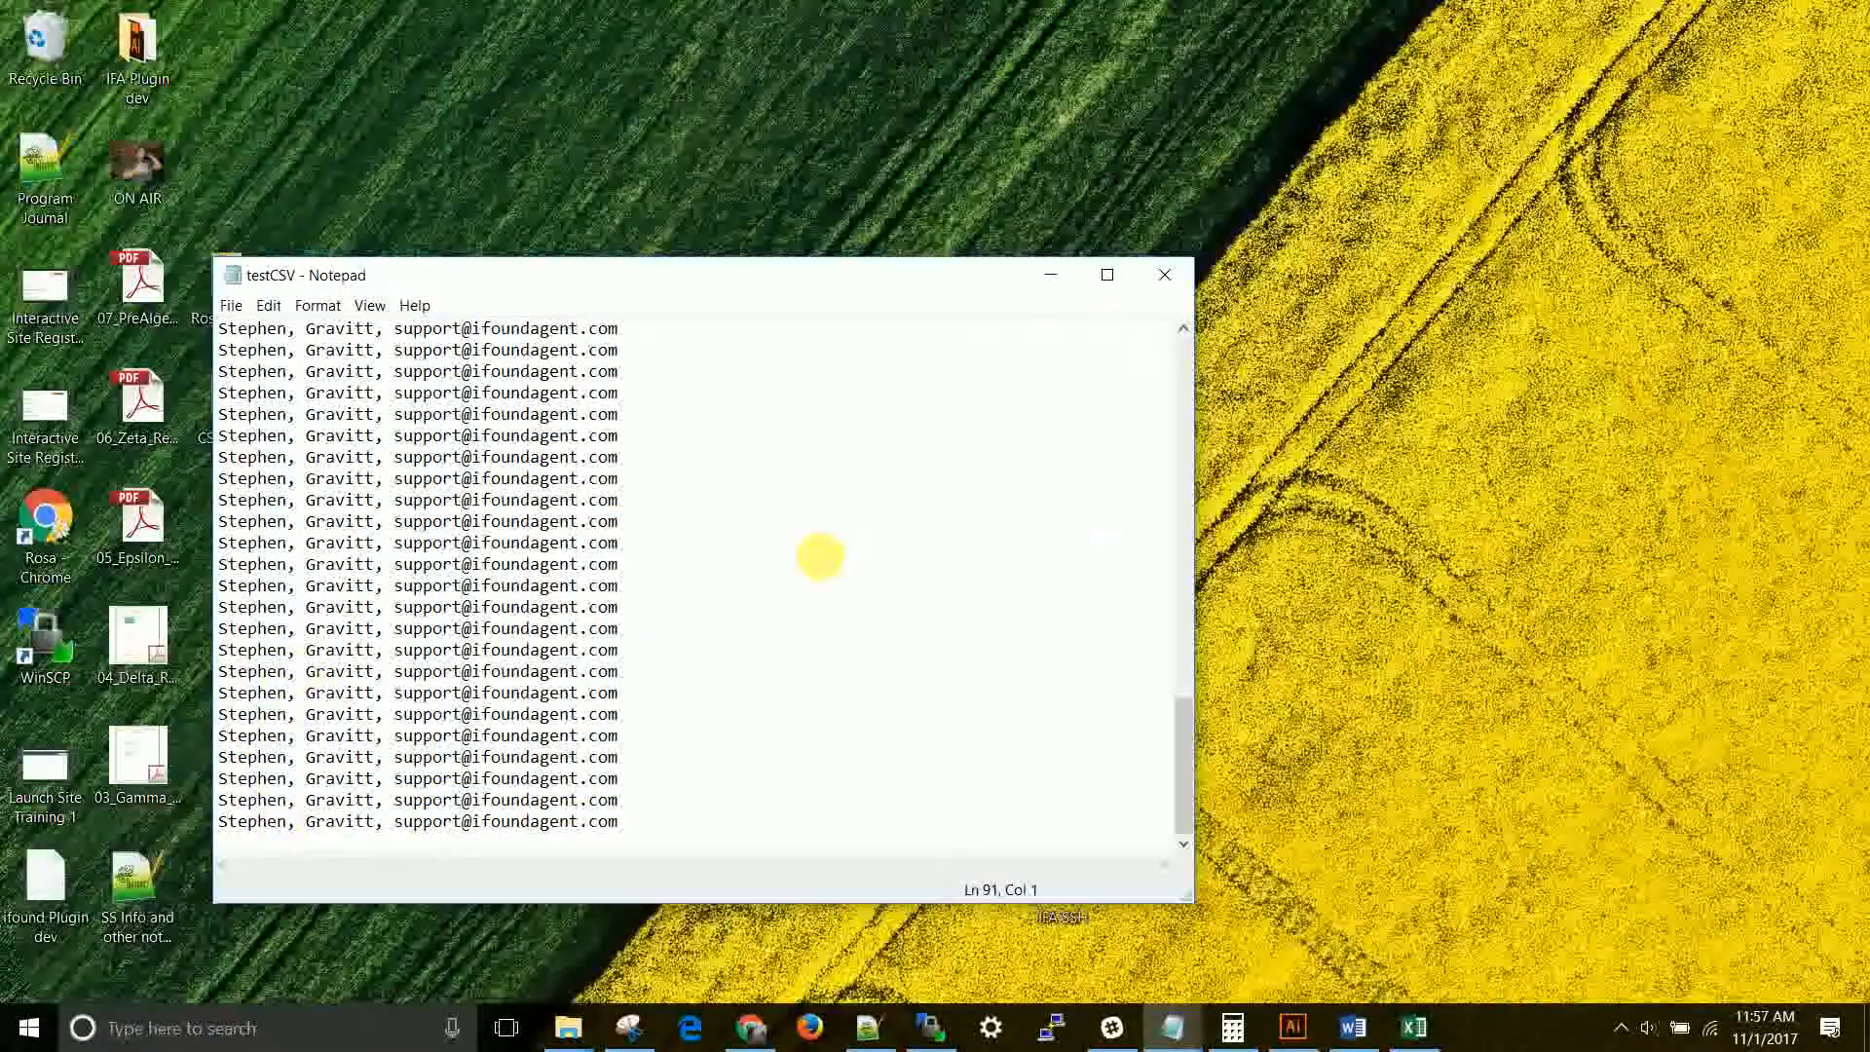
# - Check the last contact row's line number and toggle the status bar off and back on
pyautogui.click(249, 823)
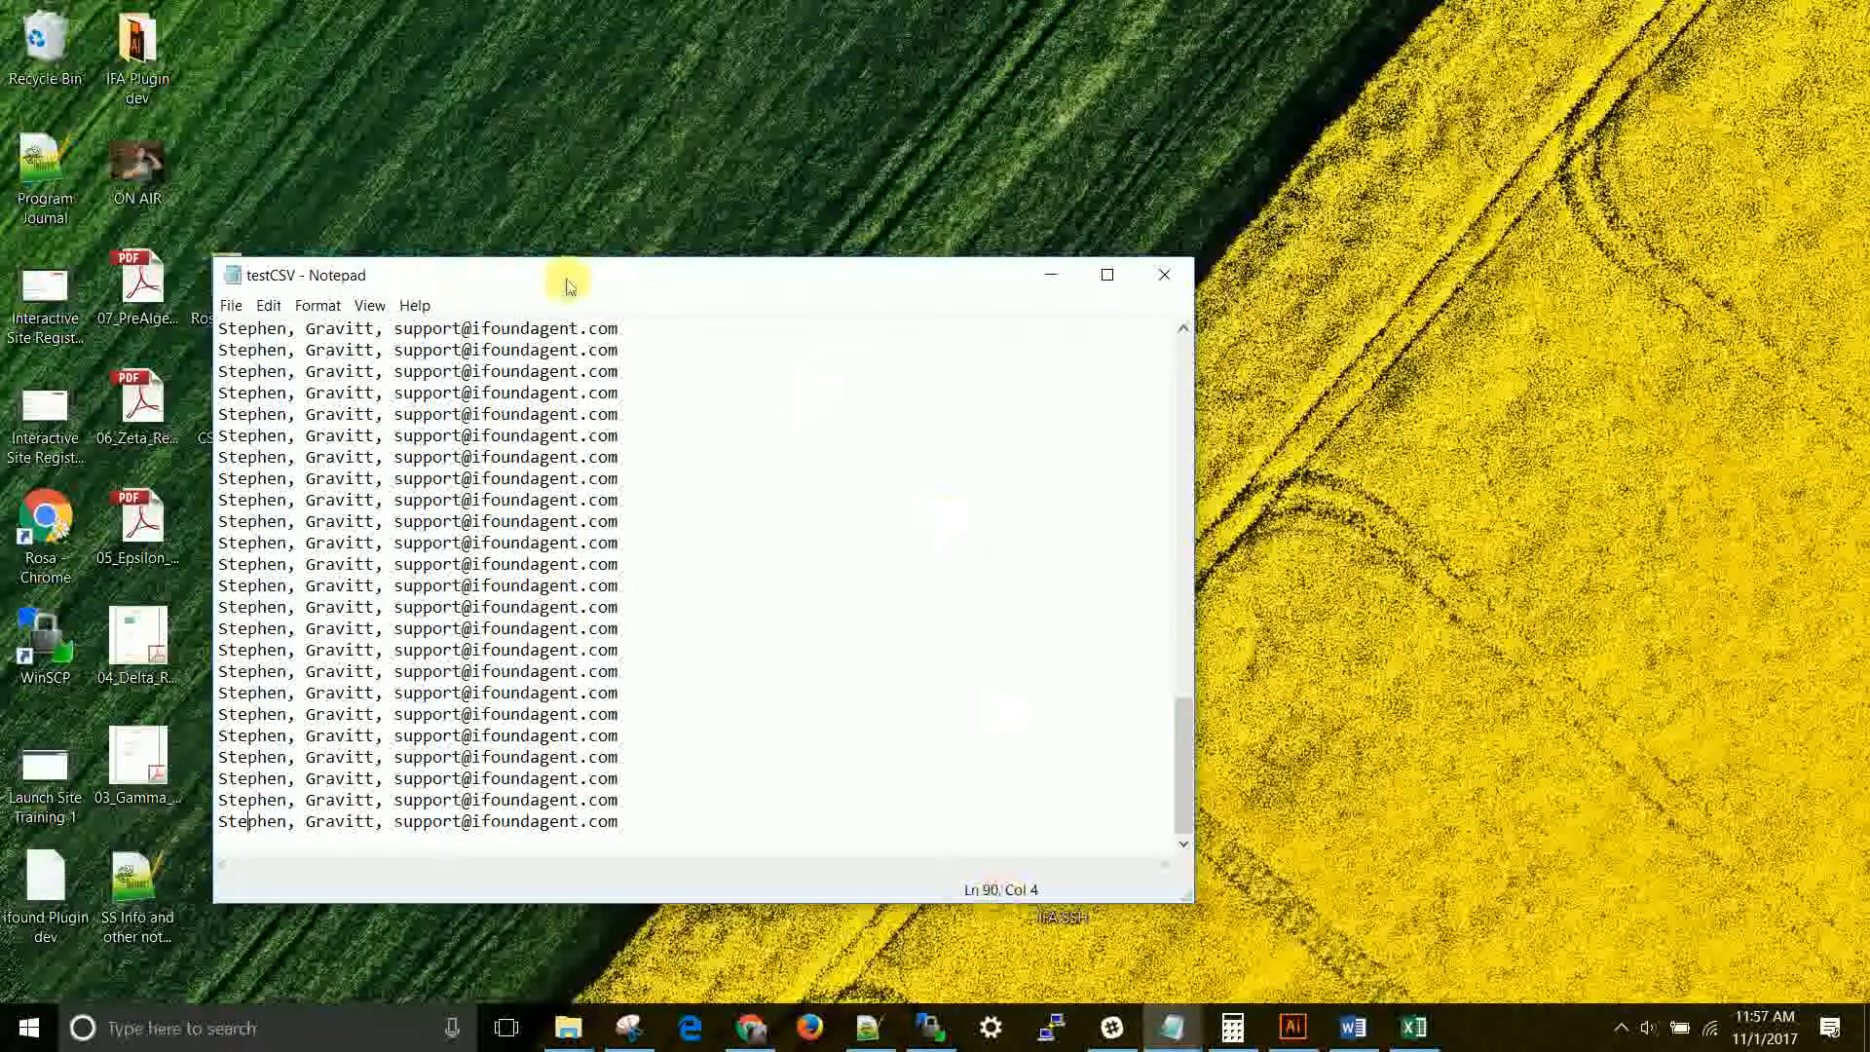
pyautogui.click(372, 305)
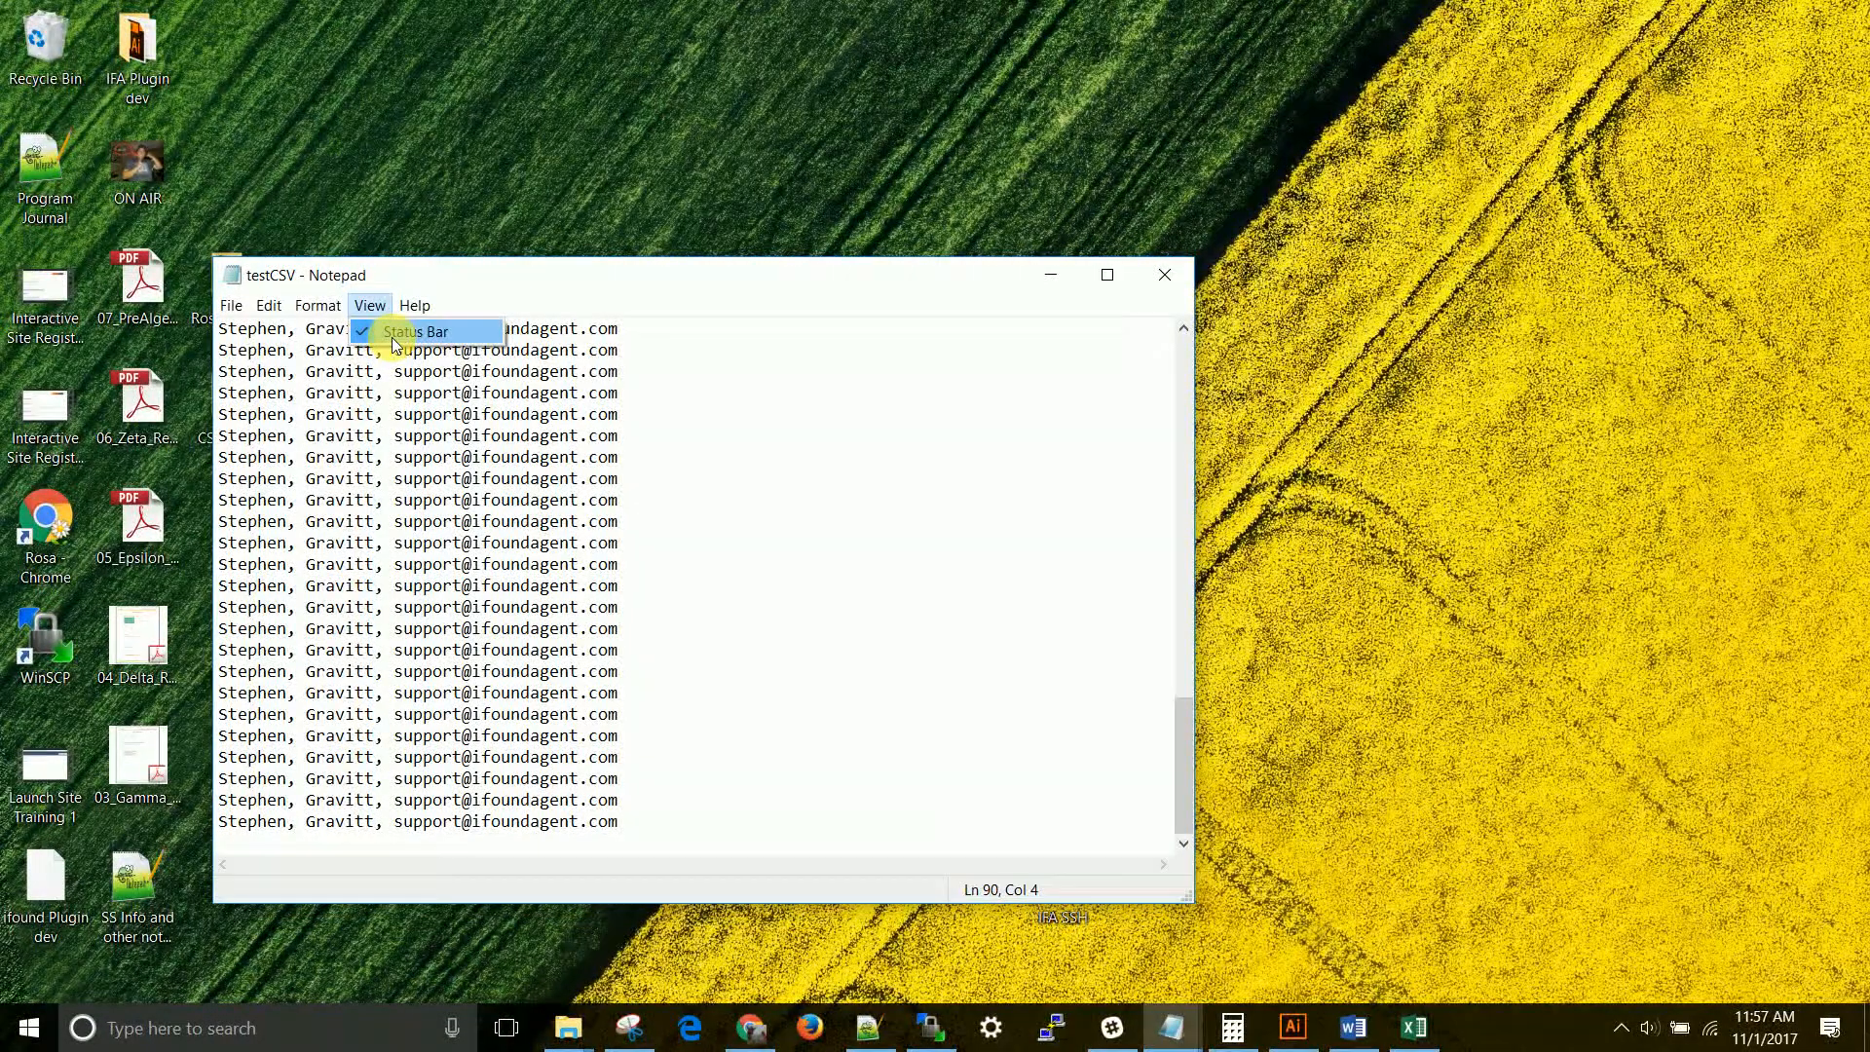
pyautogui.click(393, 336)
pyautogui.click(373, 305)
pyautogui.click(416, 331)
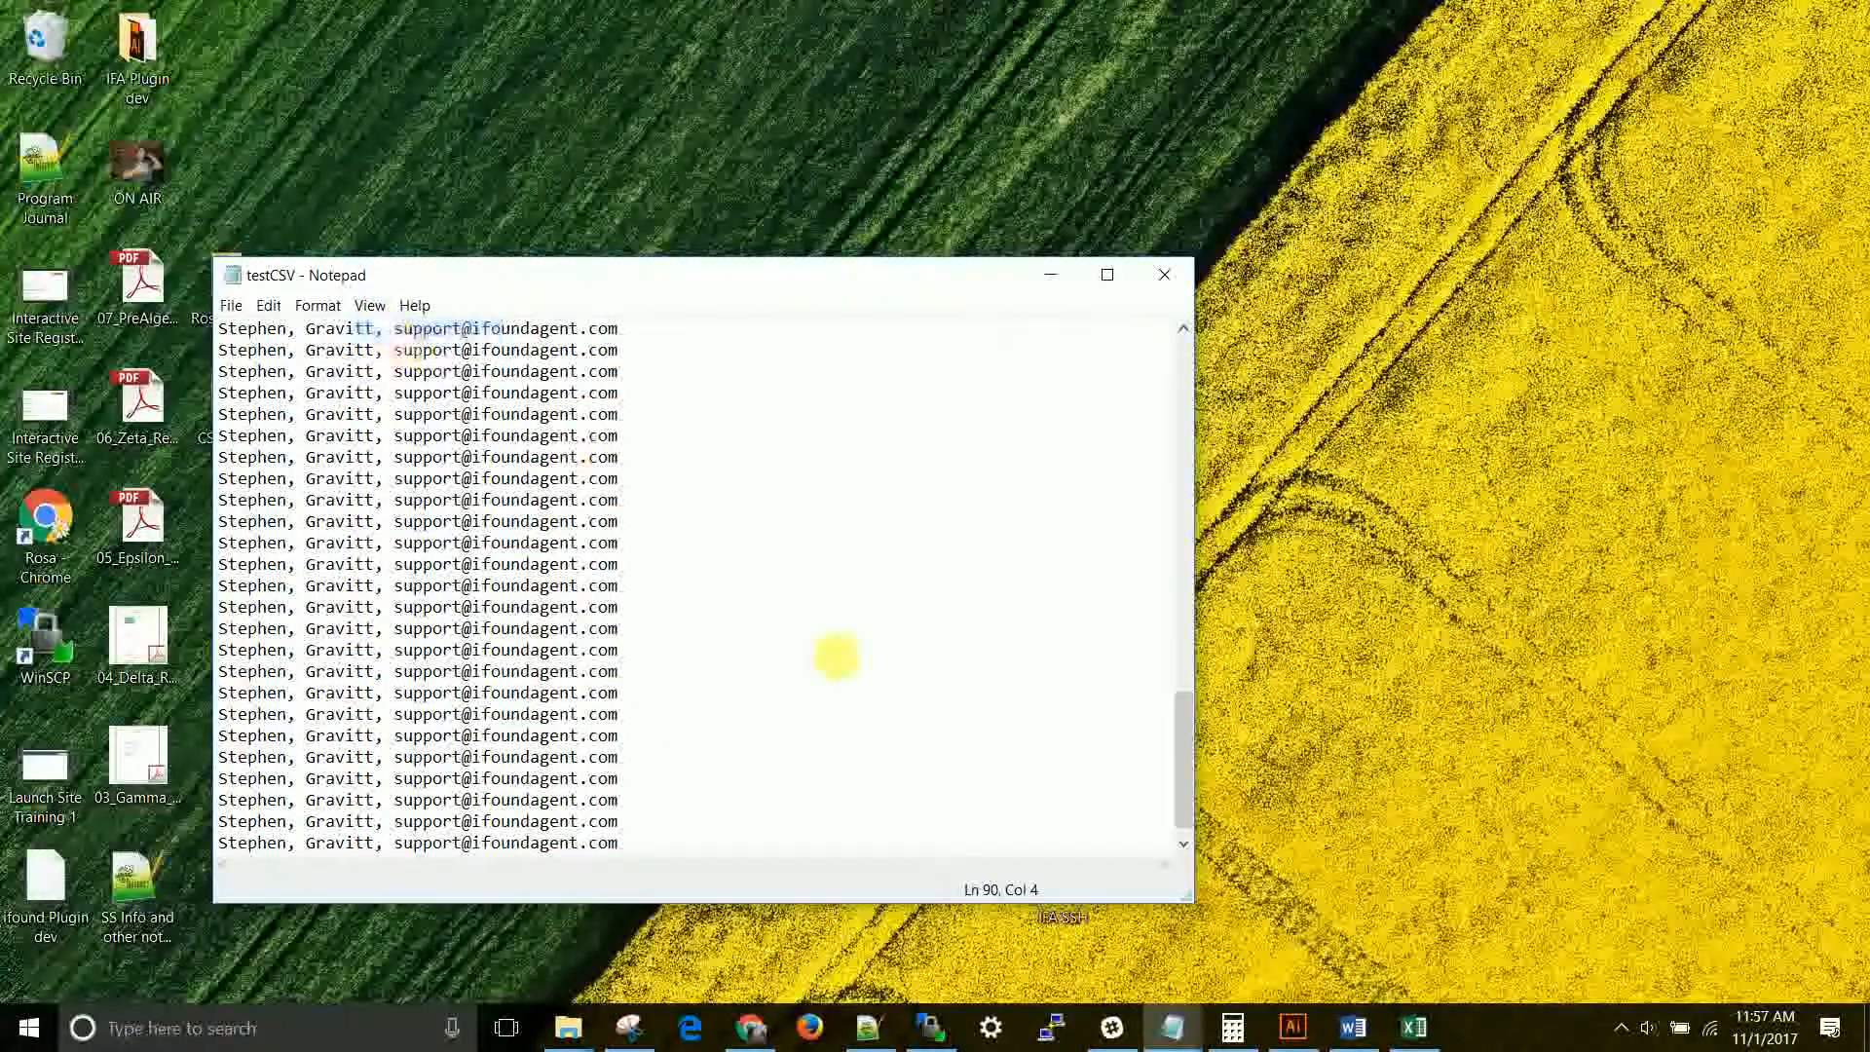
# - Delete all duplicate contact rows below the first one and close the testCSV file
pyautogui.moveTo(689, 845); pyautogui.dragTo(183, 379)
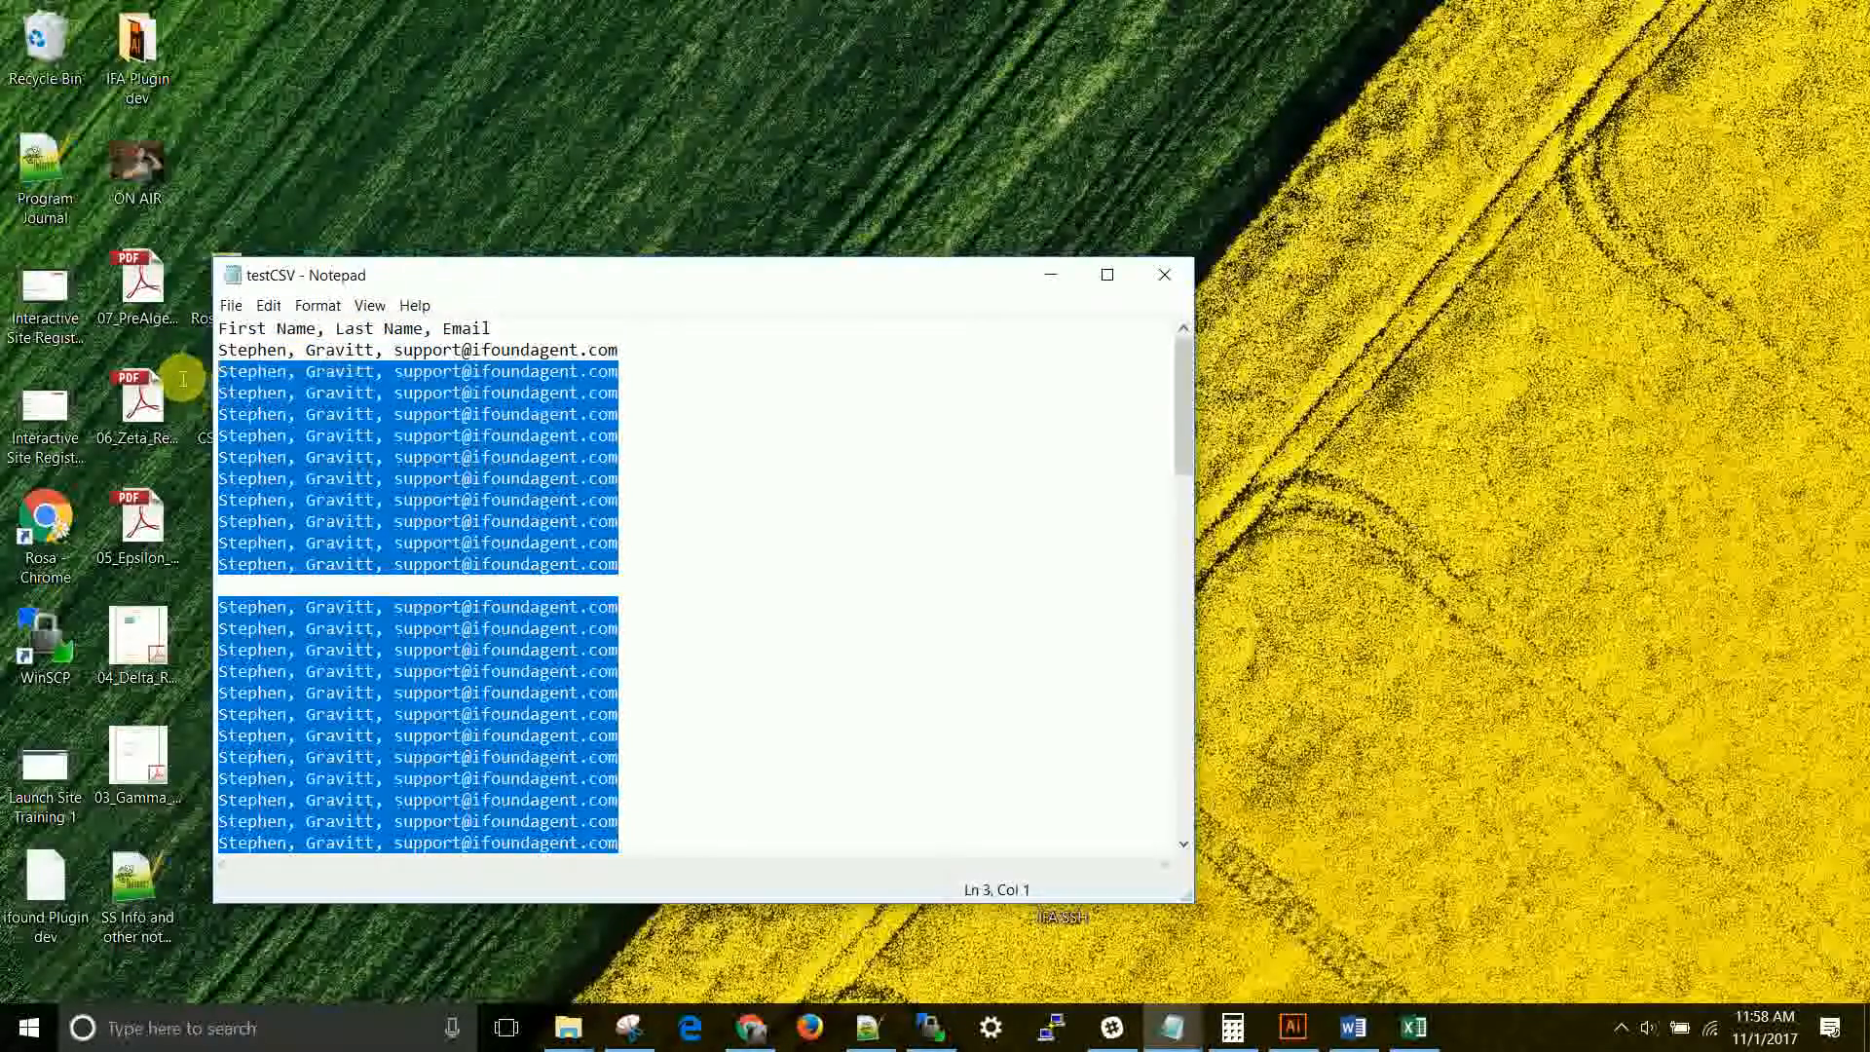
pyautogui.press('Delete')
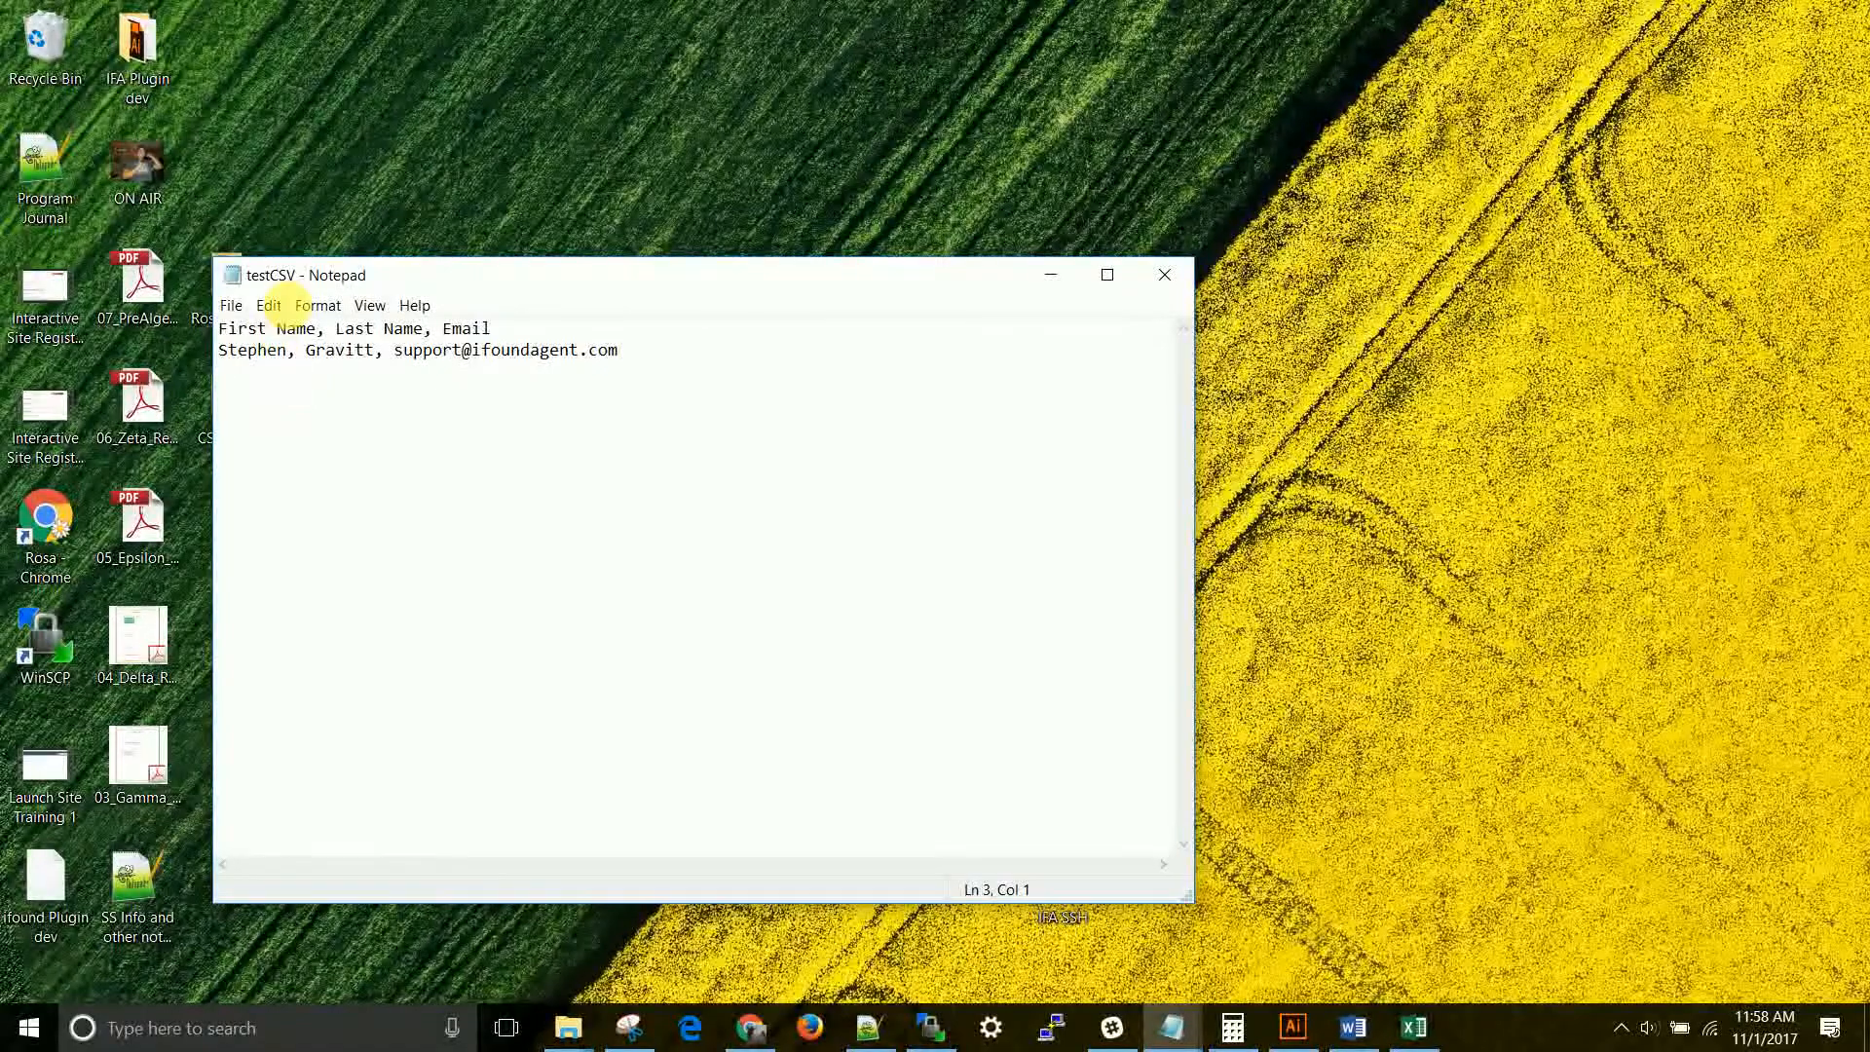
pyautogui.click(1164, 274)
pyautogui.click(978, 530)
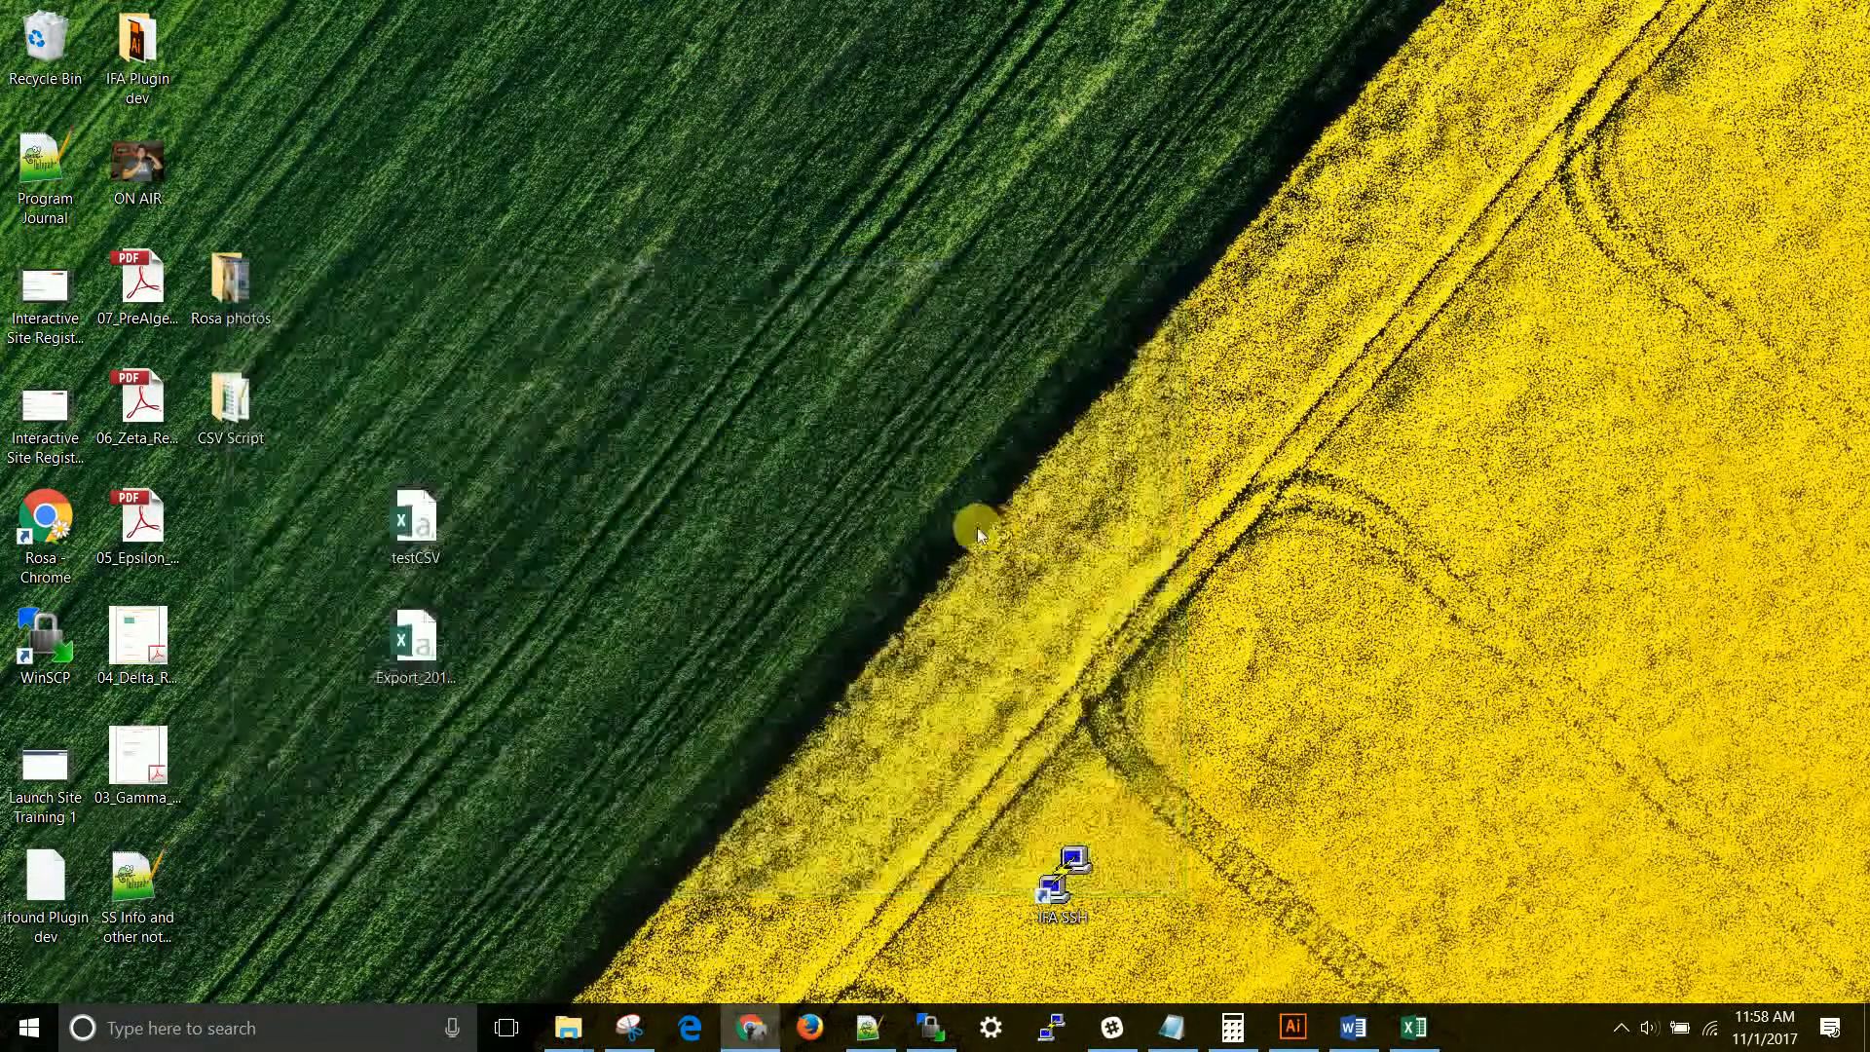
# - Reopen the desktop's testCSV file in Notepad and highlight its full contents to show what gets copied
pyautogui.rightClick(444, 513)
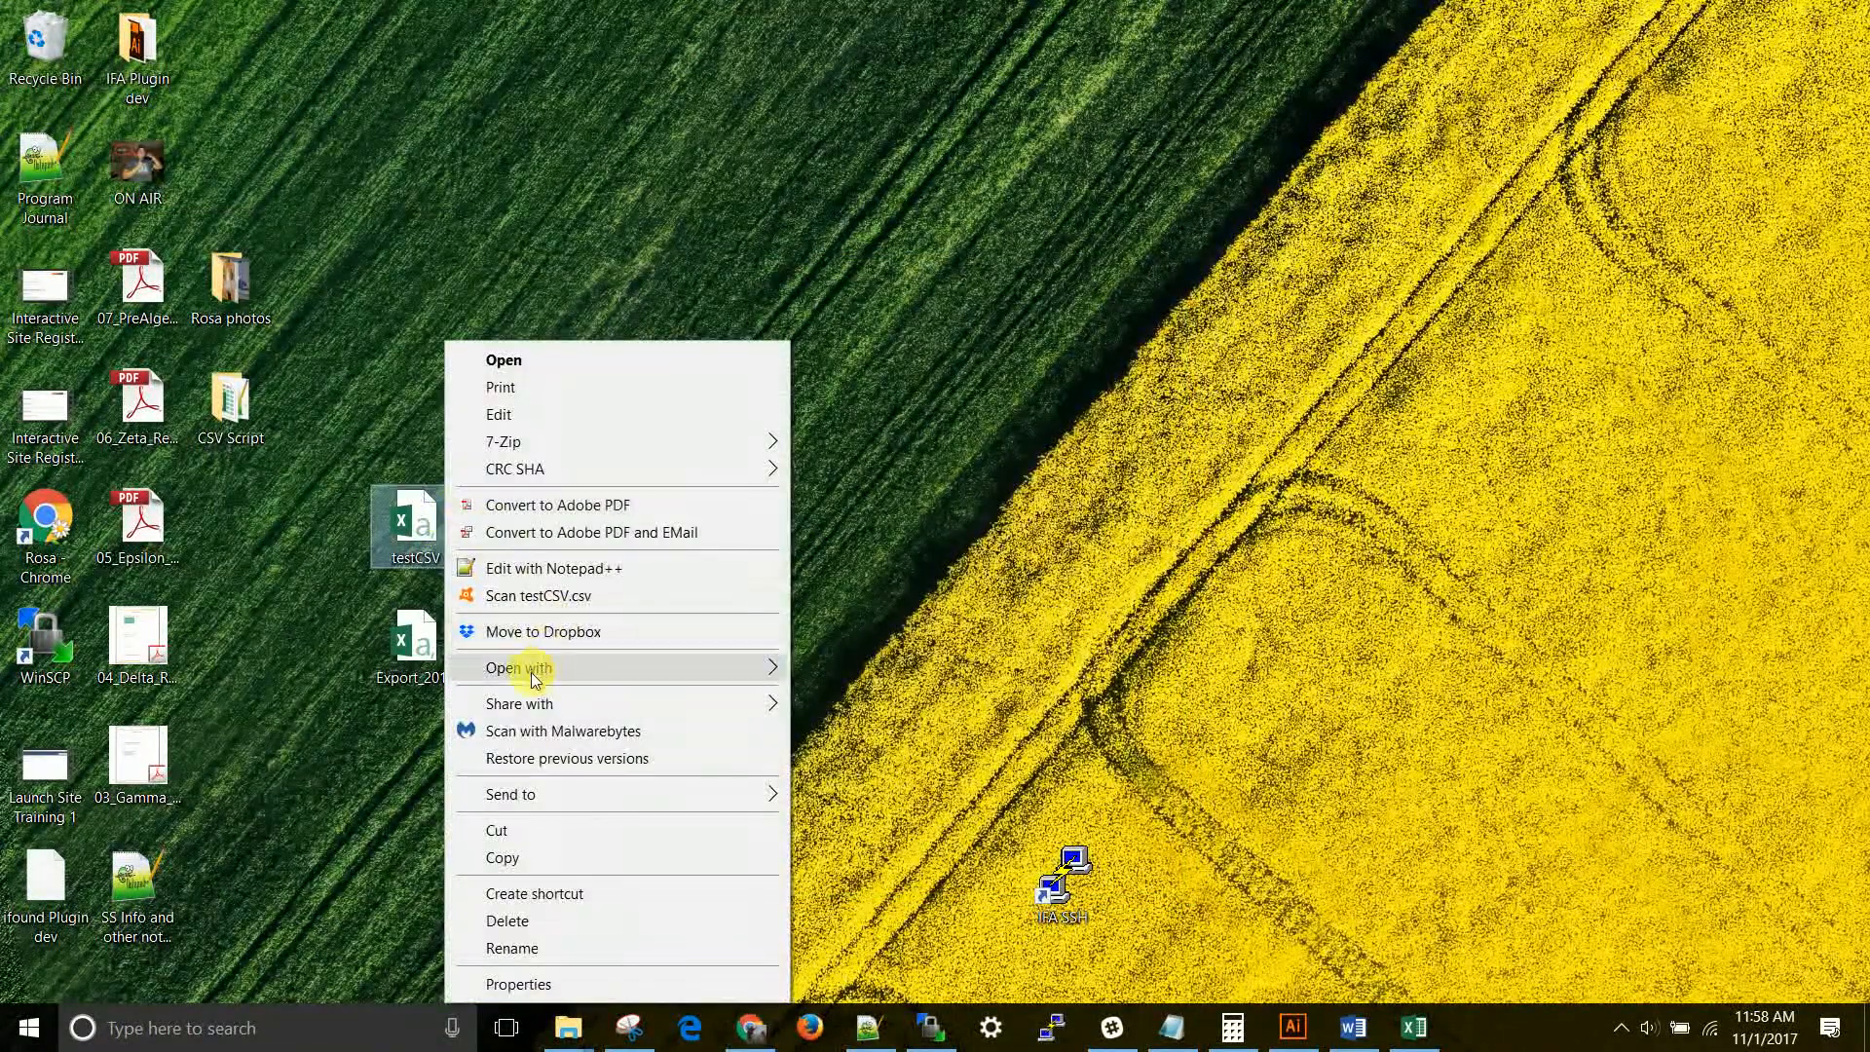
pyautogui.moveTo(532, 672)
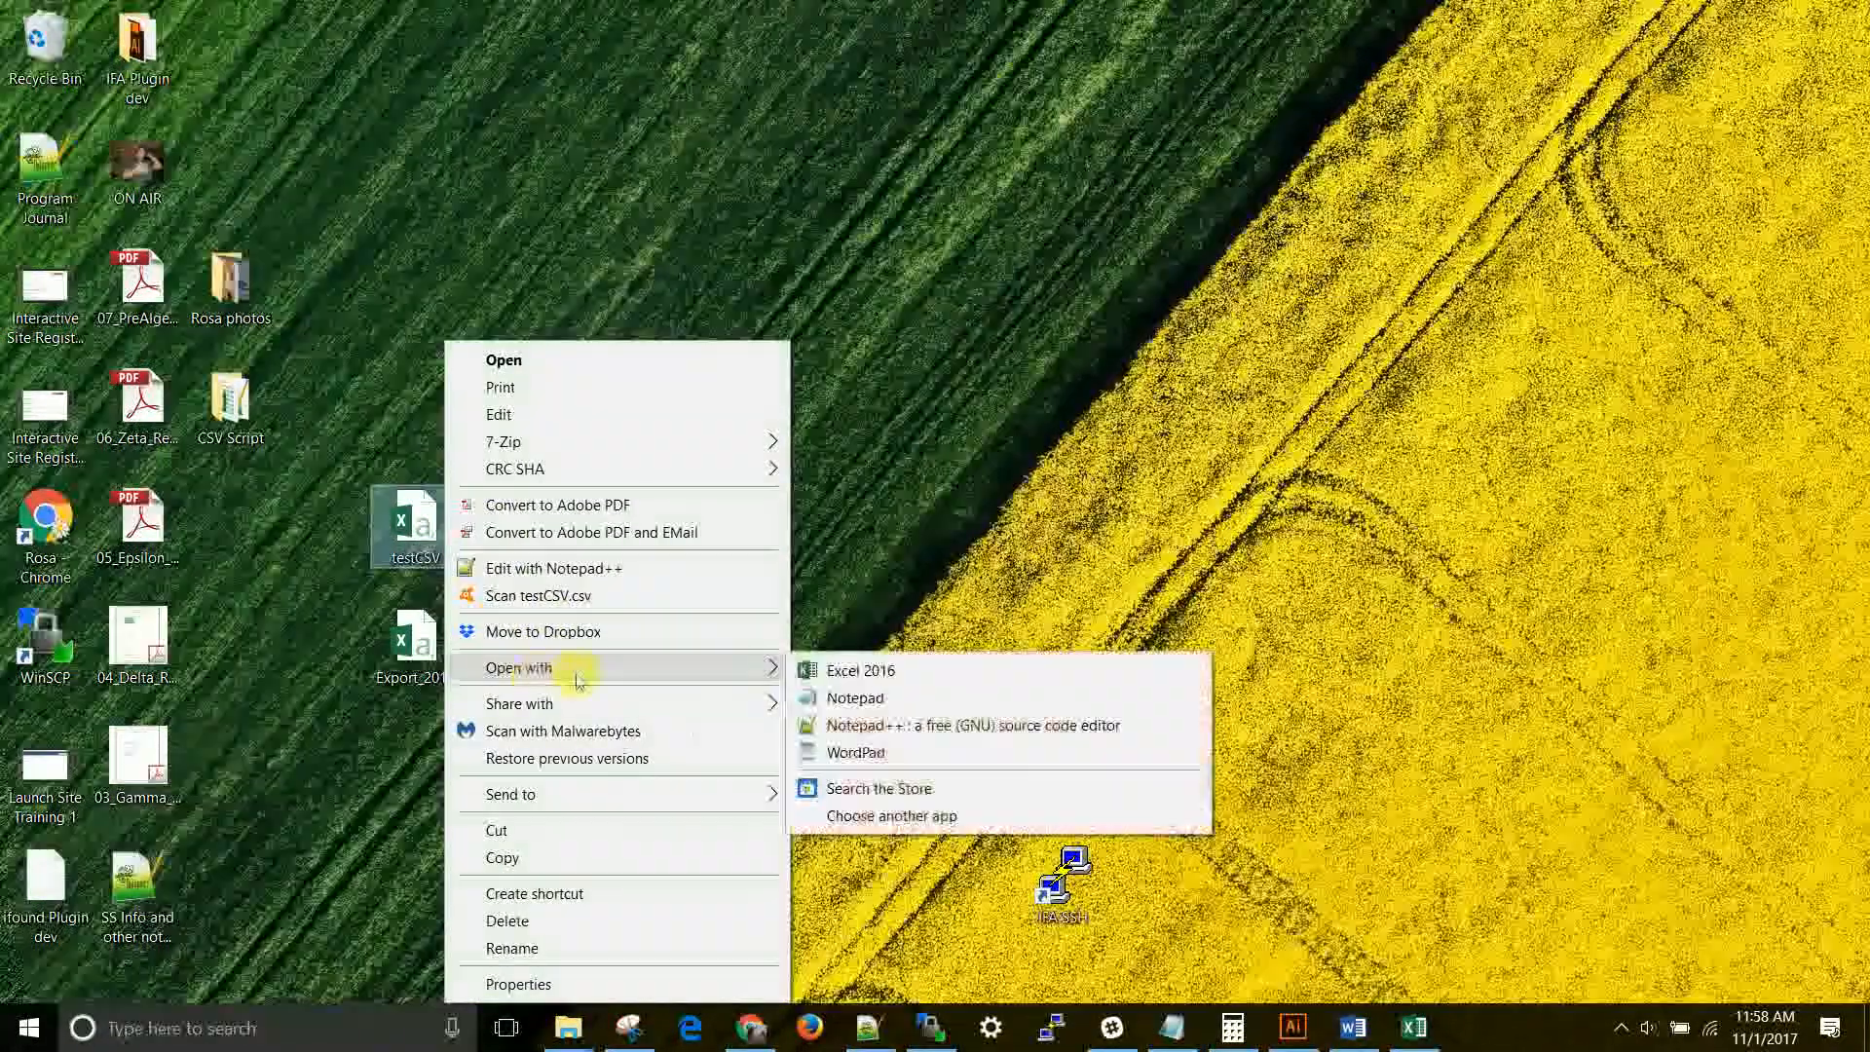
pyautogui.click(850, 708)
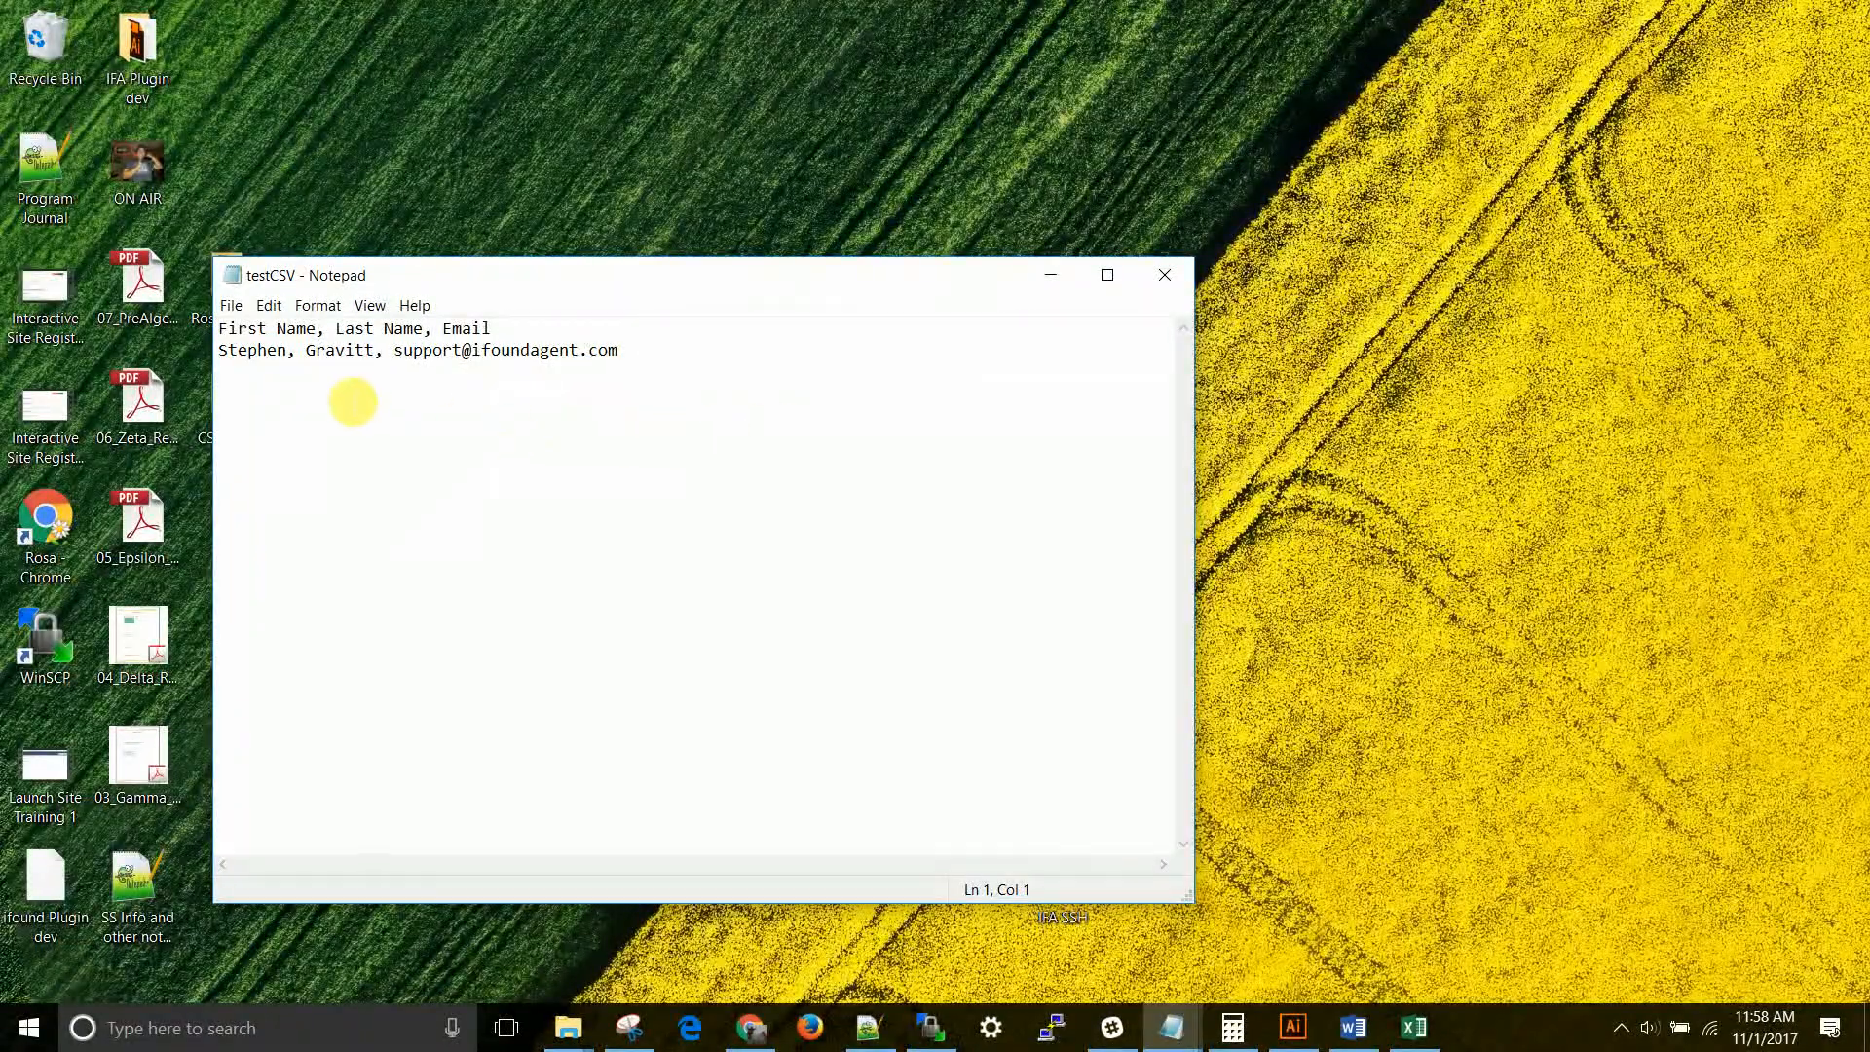
pyautogui.moveTo(623, 352)
pyautogui.mouseDown()
pyautogui.moveTo(390, 358)
pyautogui.moveTo(646, 357)
pyautogui.mouseUp()
pyautogui.hotkey('ctrl', 'a')
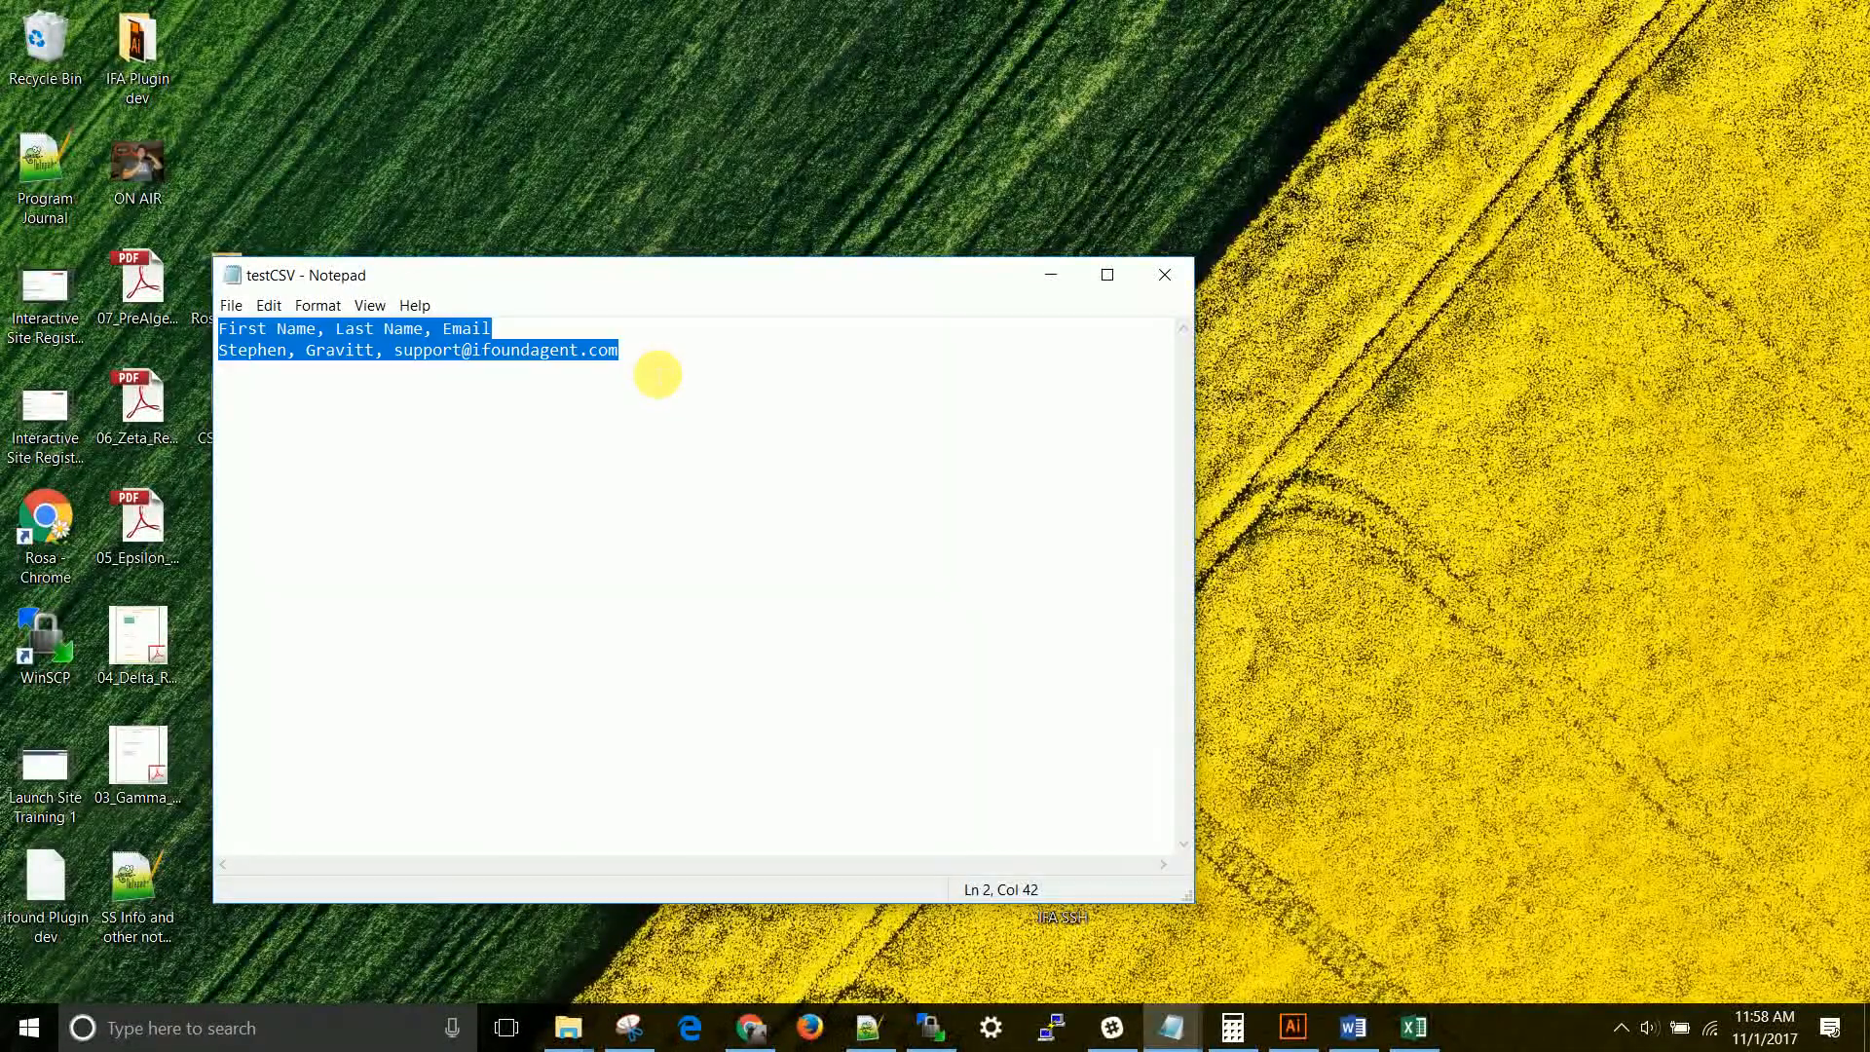
pyautogui.click(656, 424)
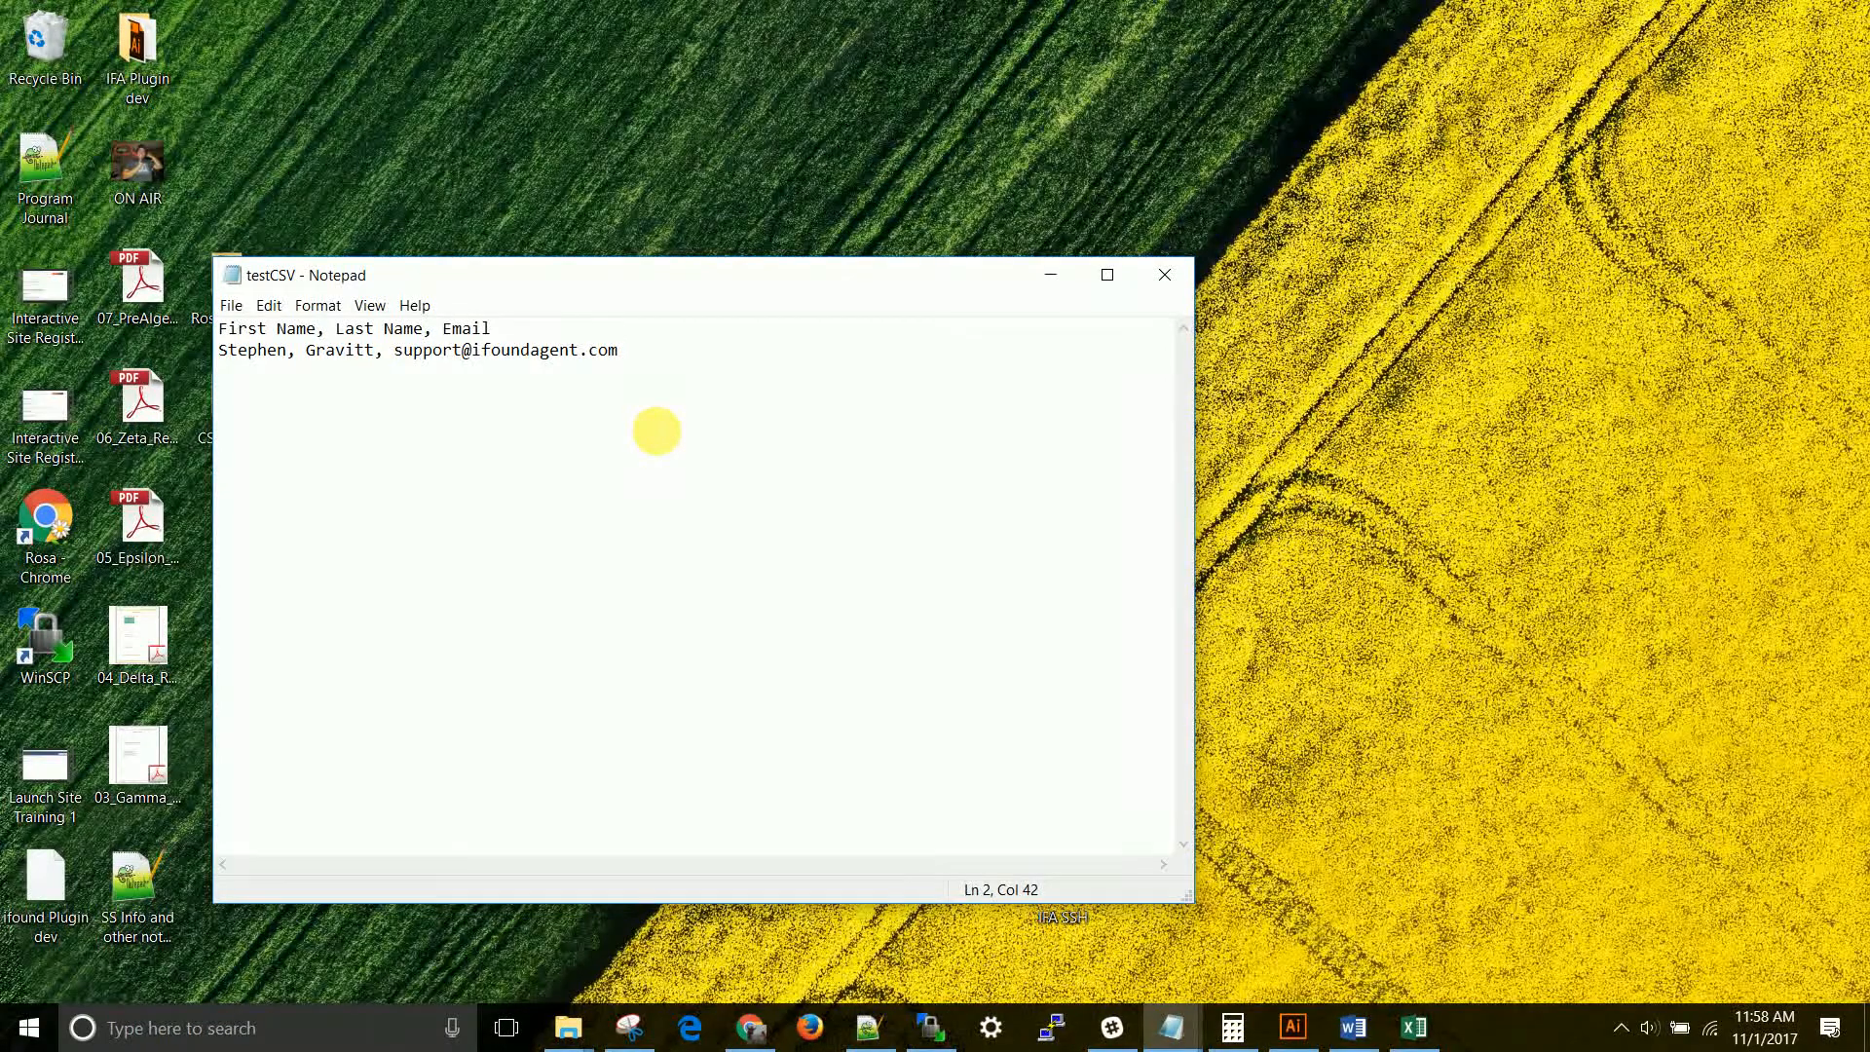
pyautogui.hotkey('ctrl', 'a')
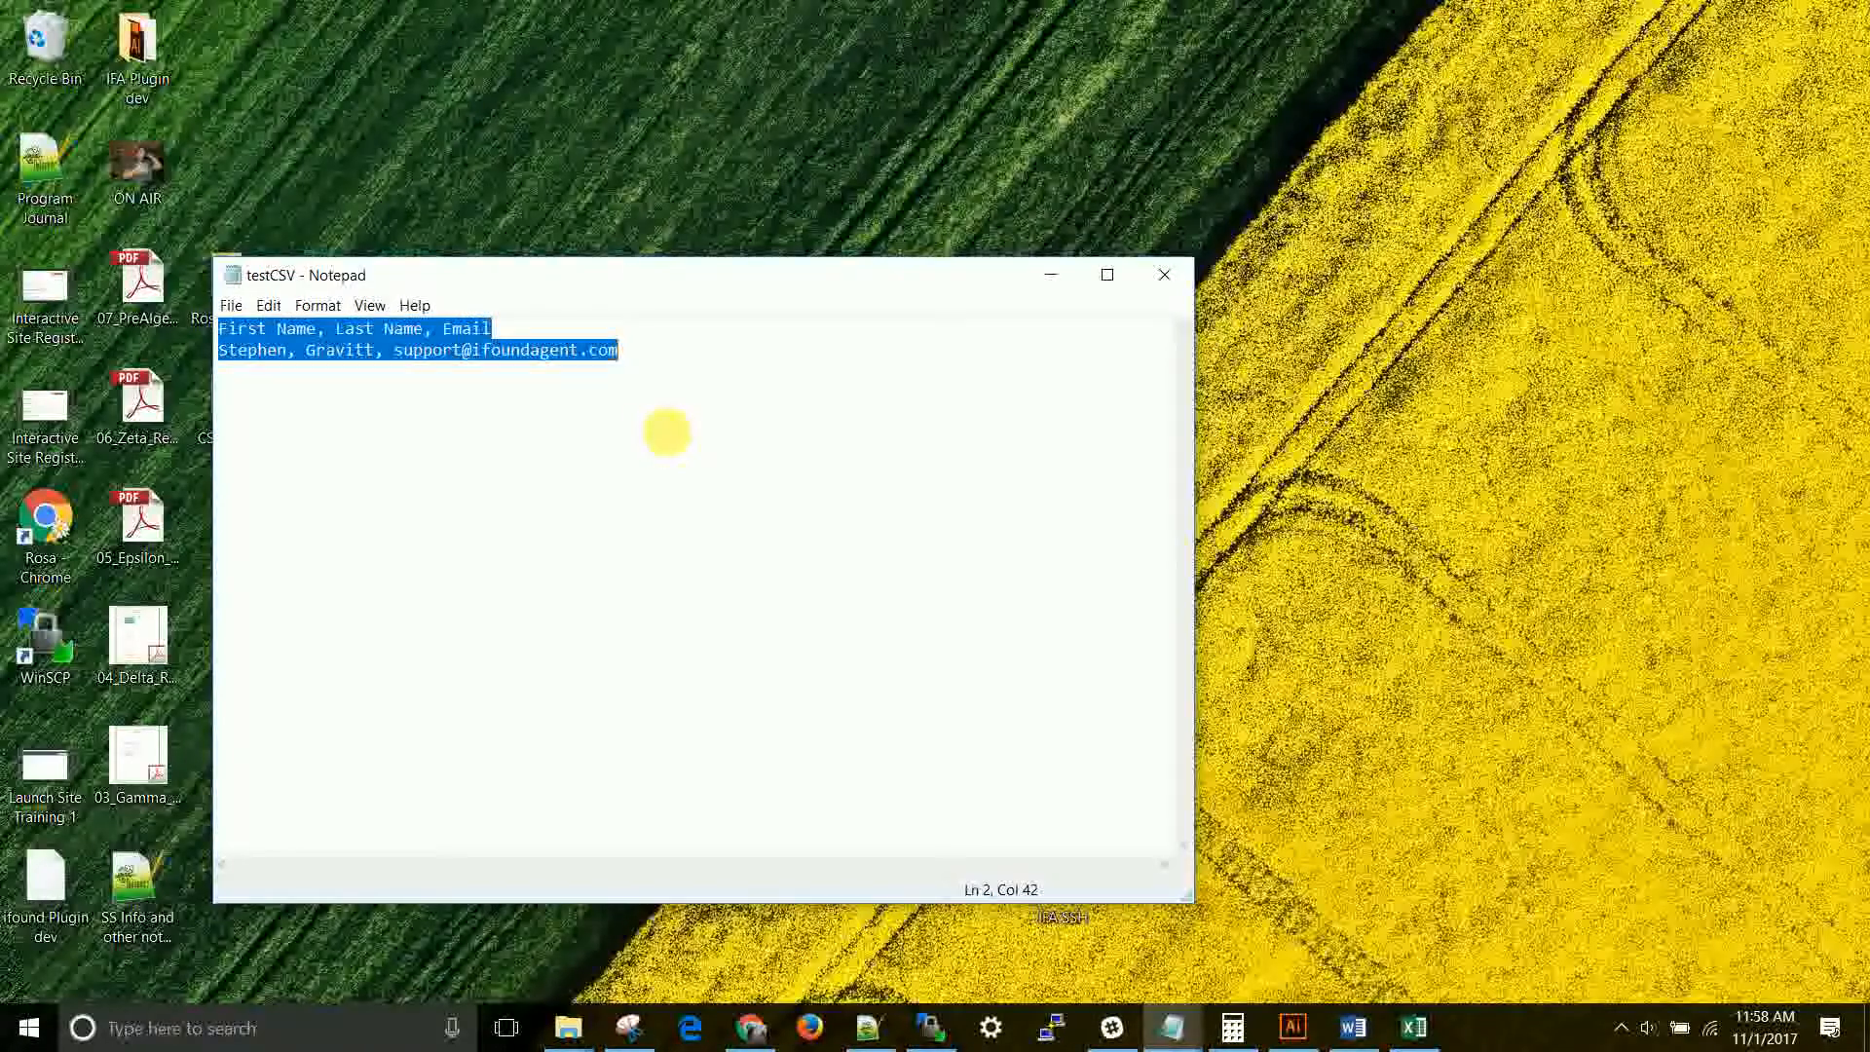
pyautogui.click(667, 432)
# - Select all the text in testCSV, including the header row, and copy it
pyautogui.click(269, 306)
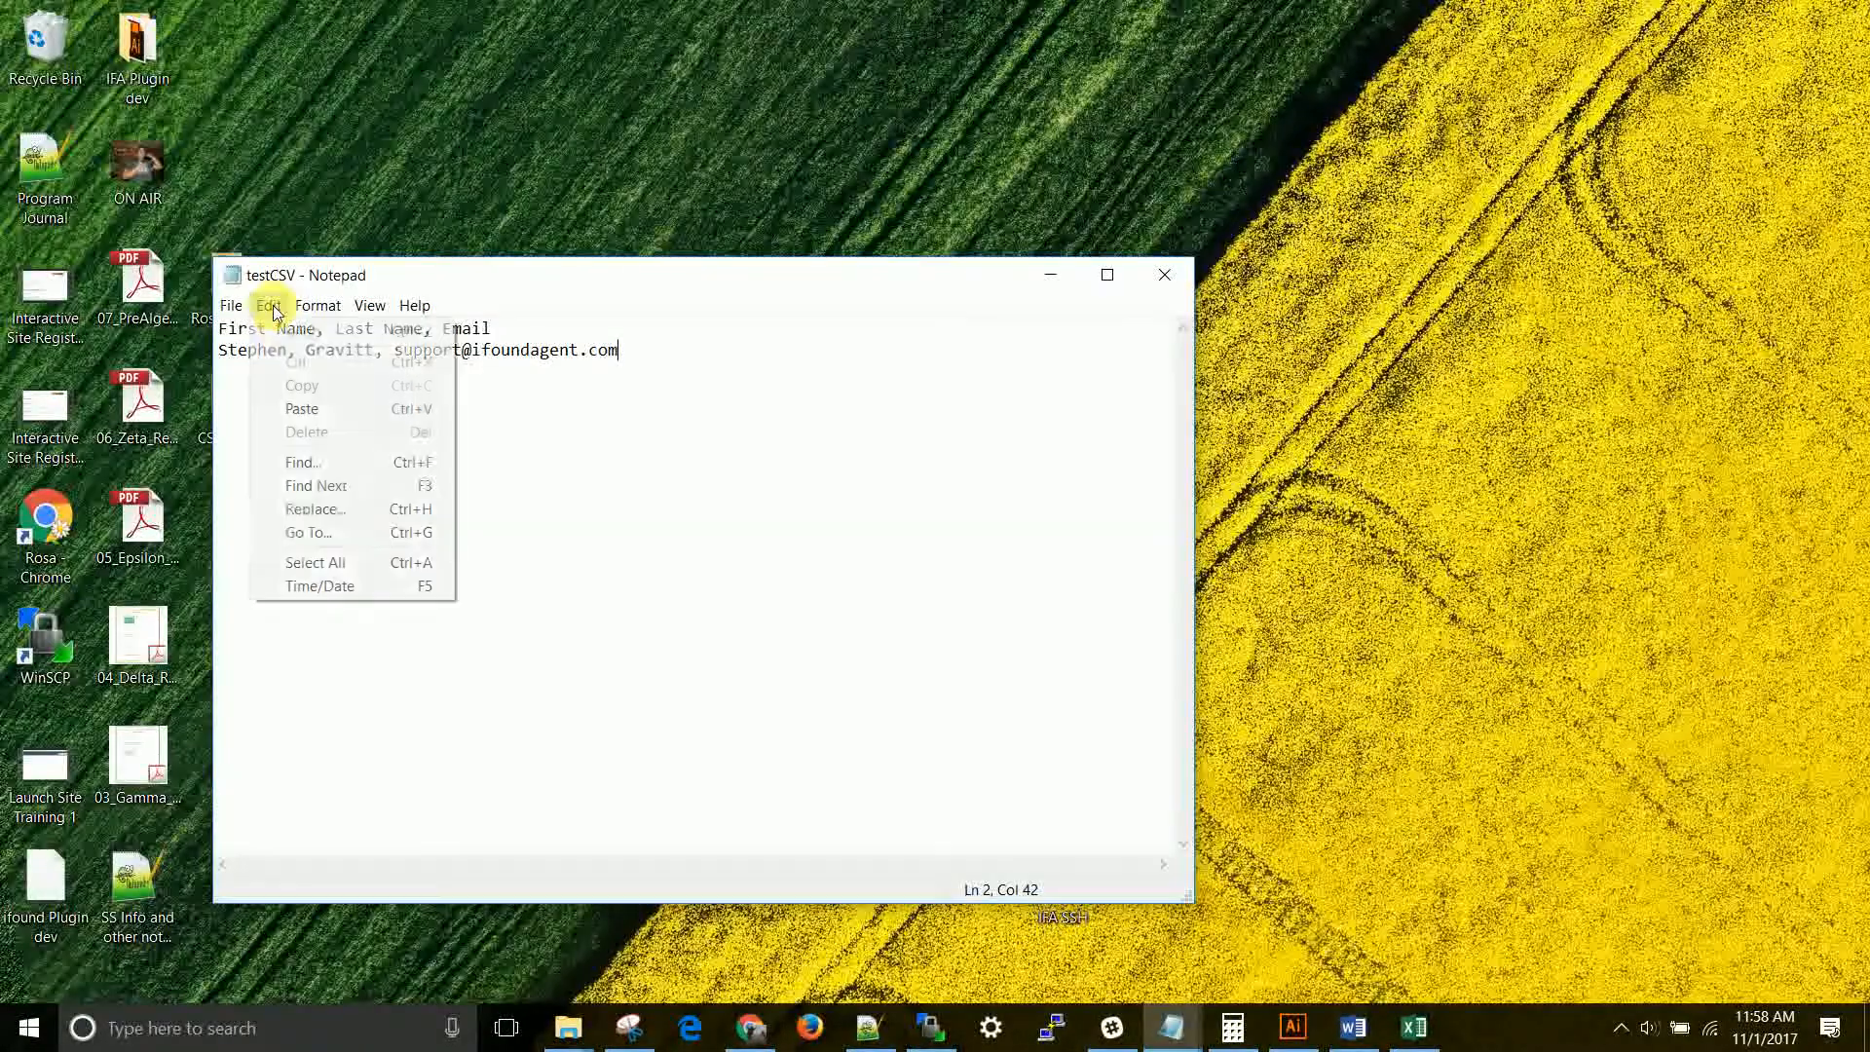
pyautogui.click(336, 562)
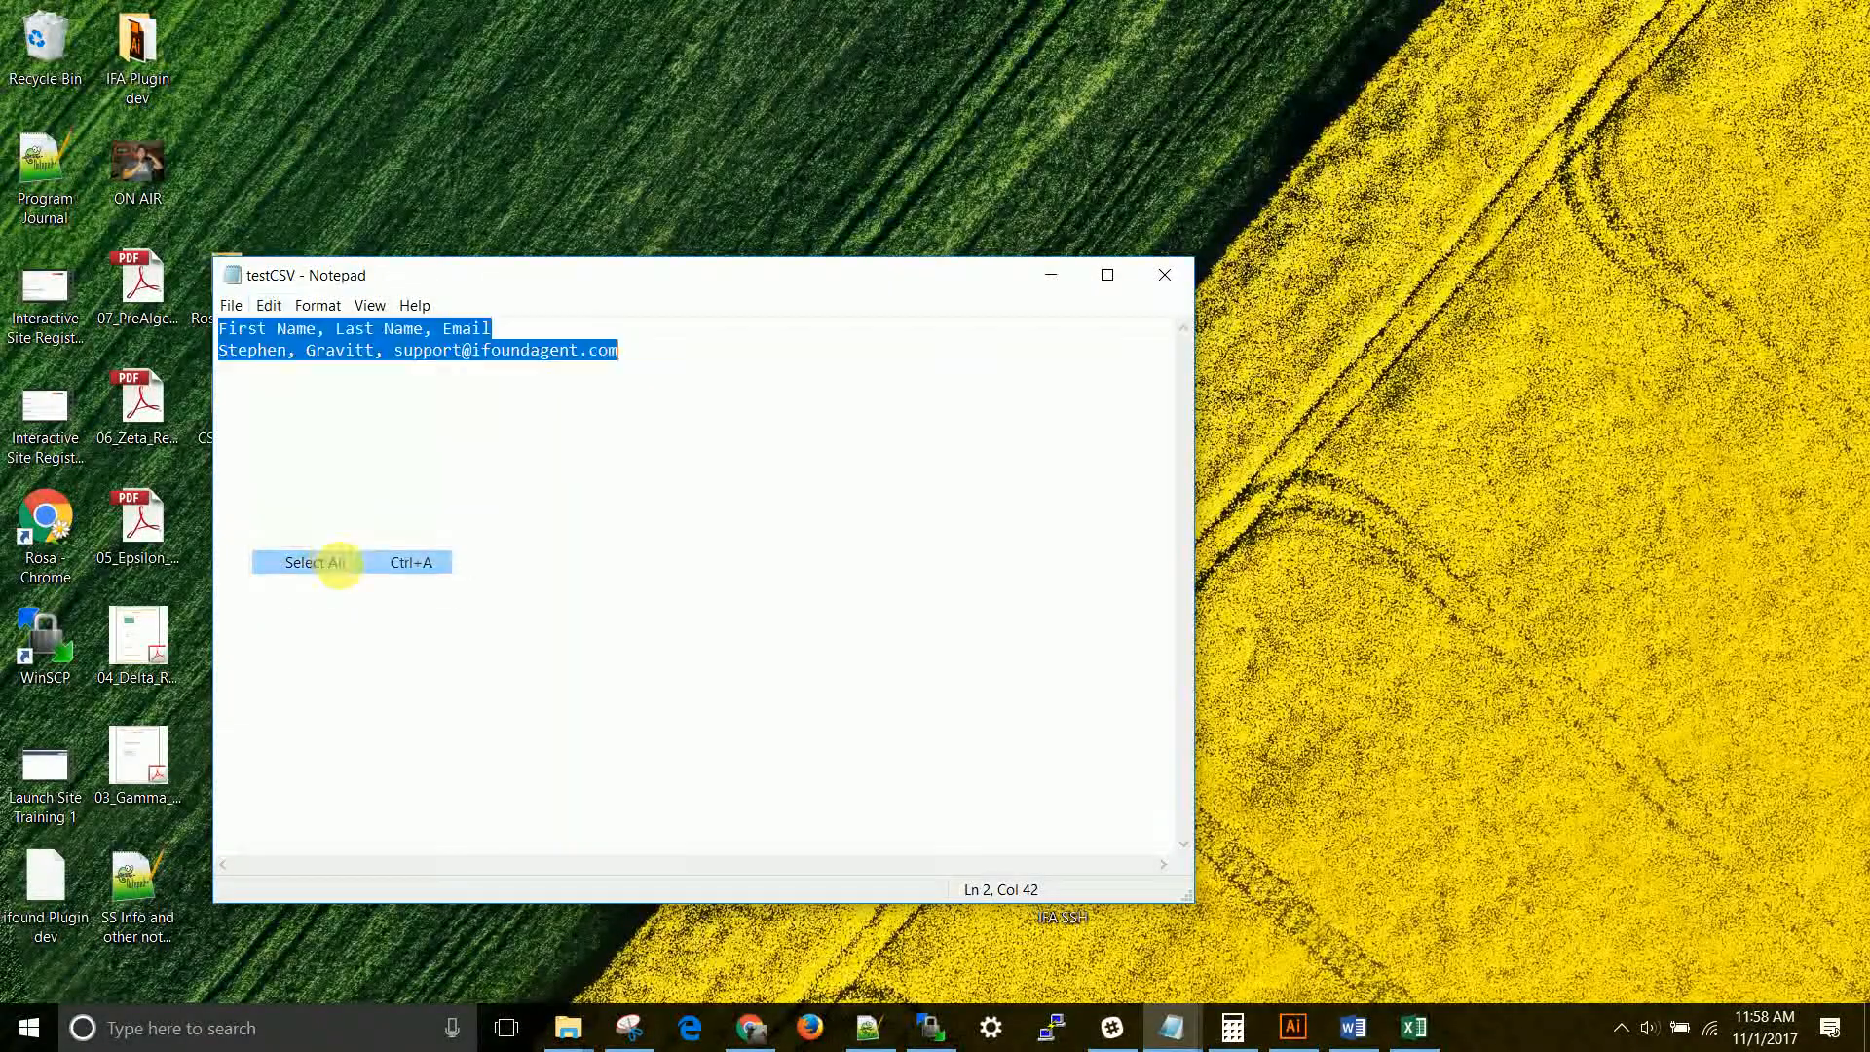
pyautogui.click(268, 306)
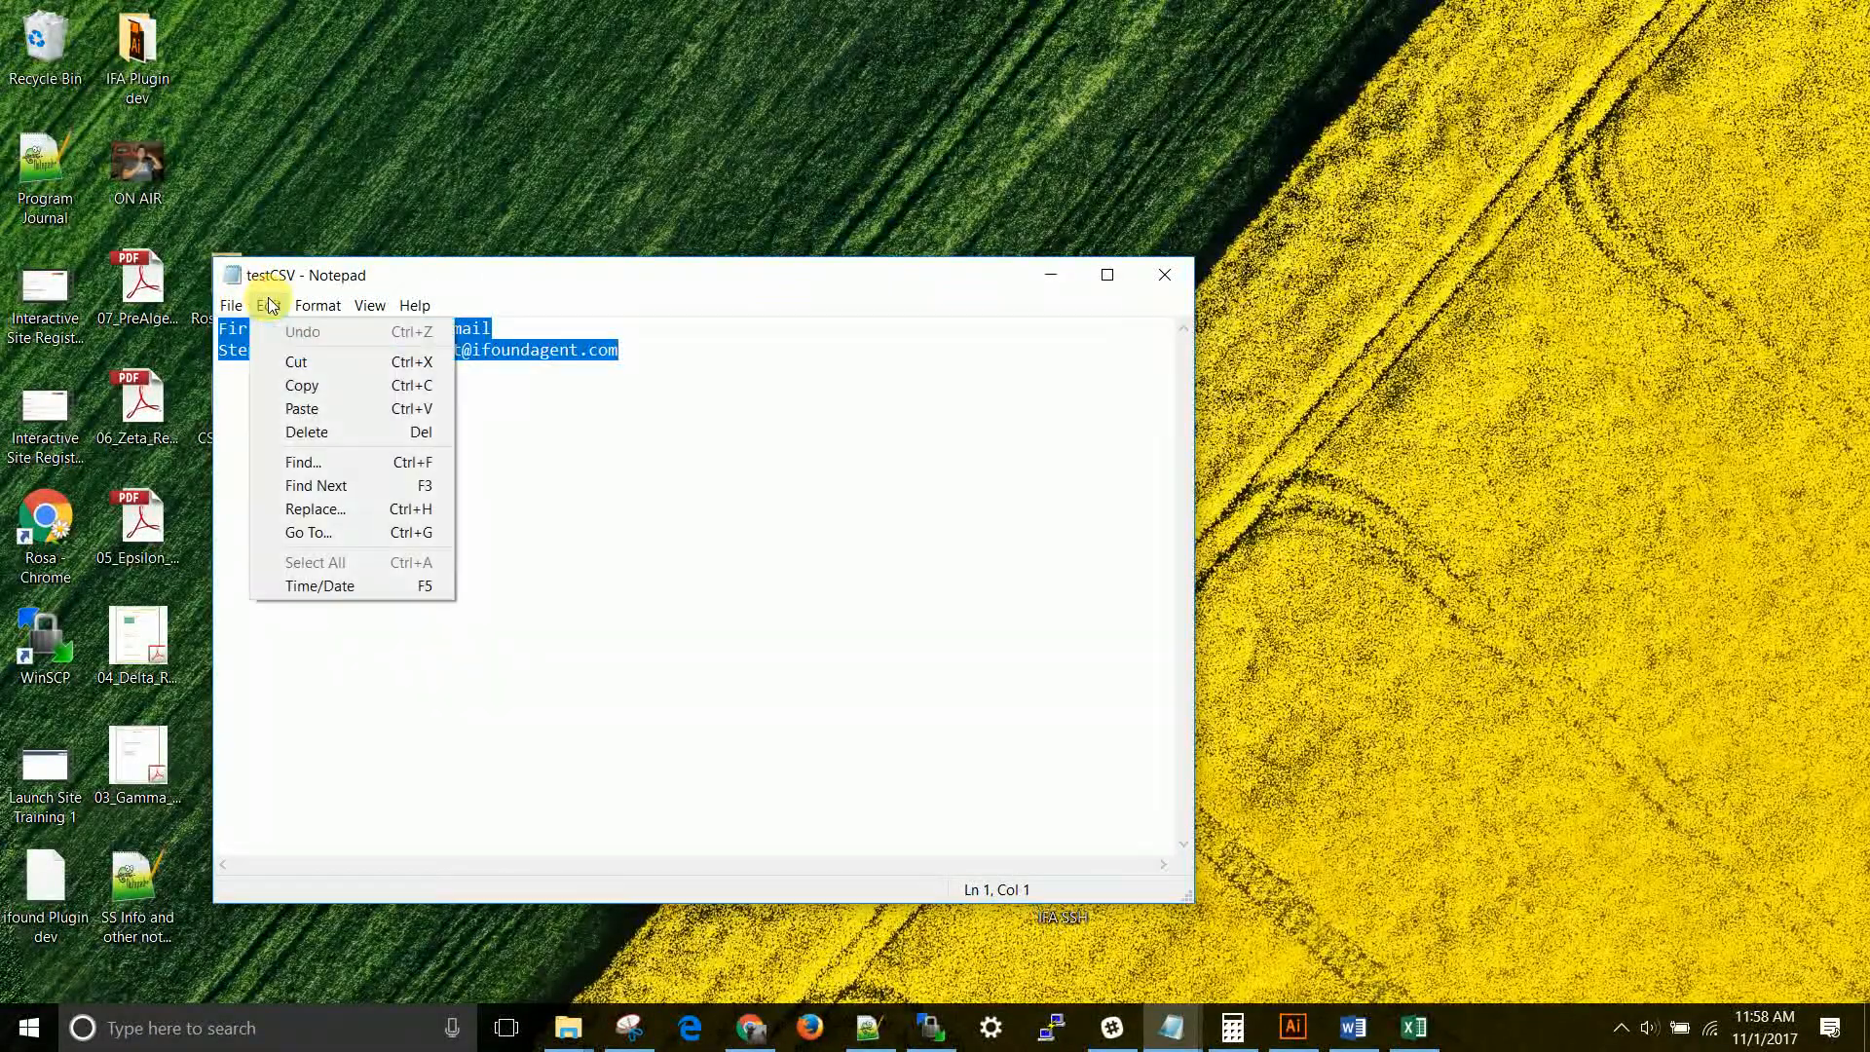
pyautogui.click(314, 386)
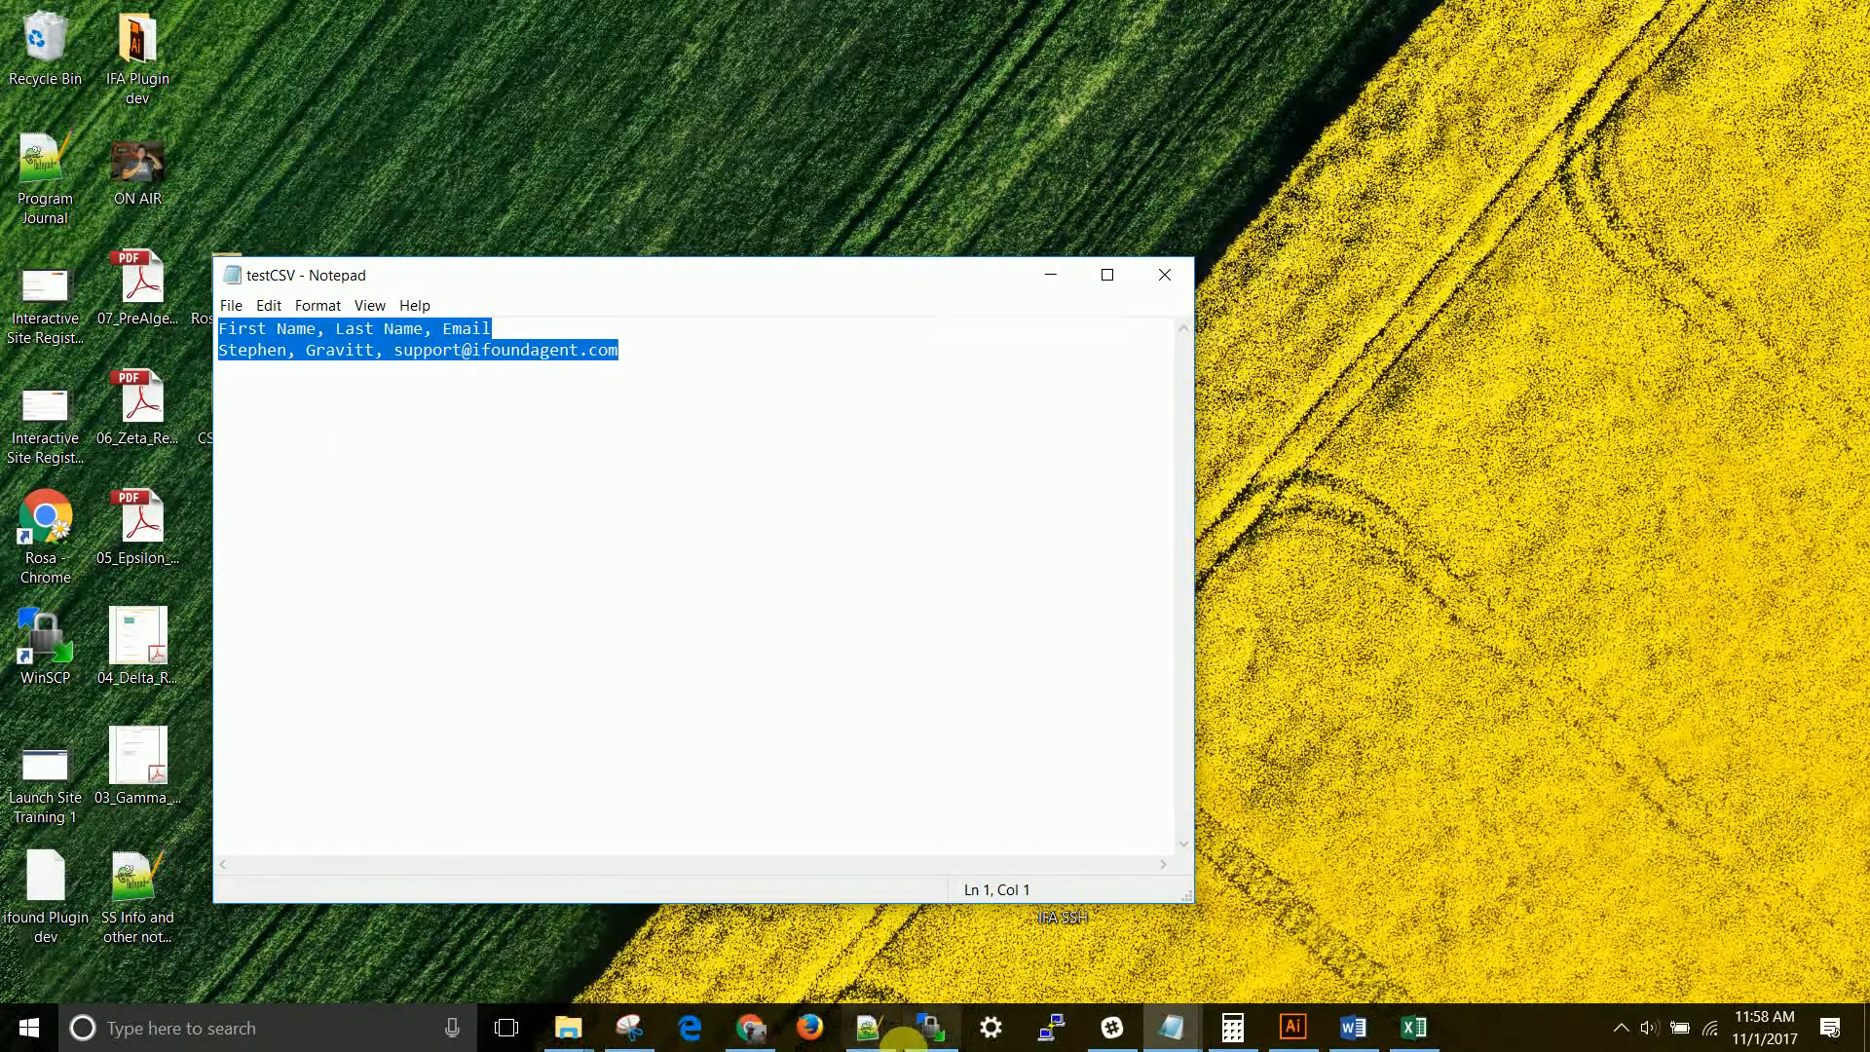
# - Switch to the CRM Import page in Chrome and paste the copied CSV text into the contacts box
pyautogui.click(750, 1026)
pyautogui.click(518, 564)
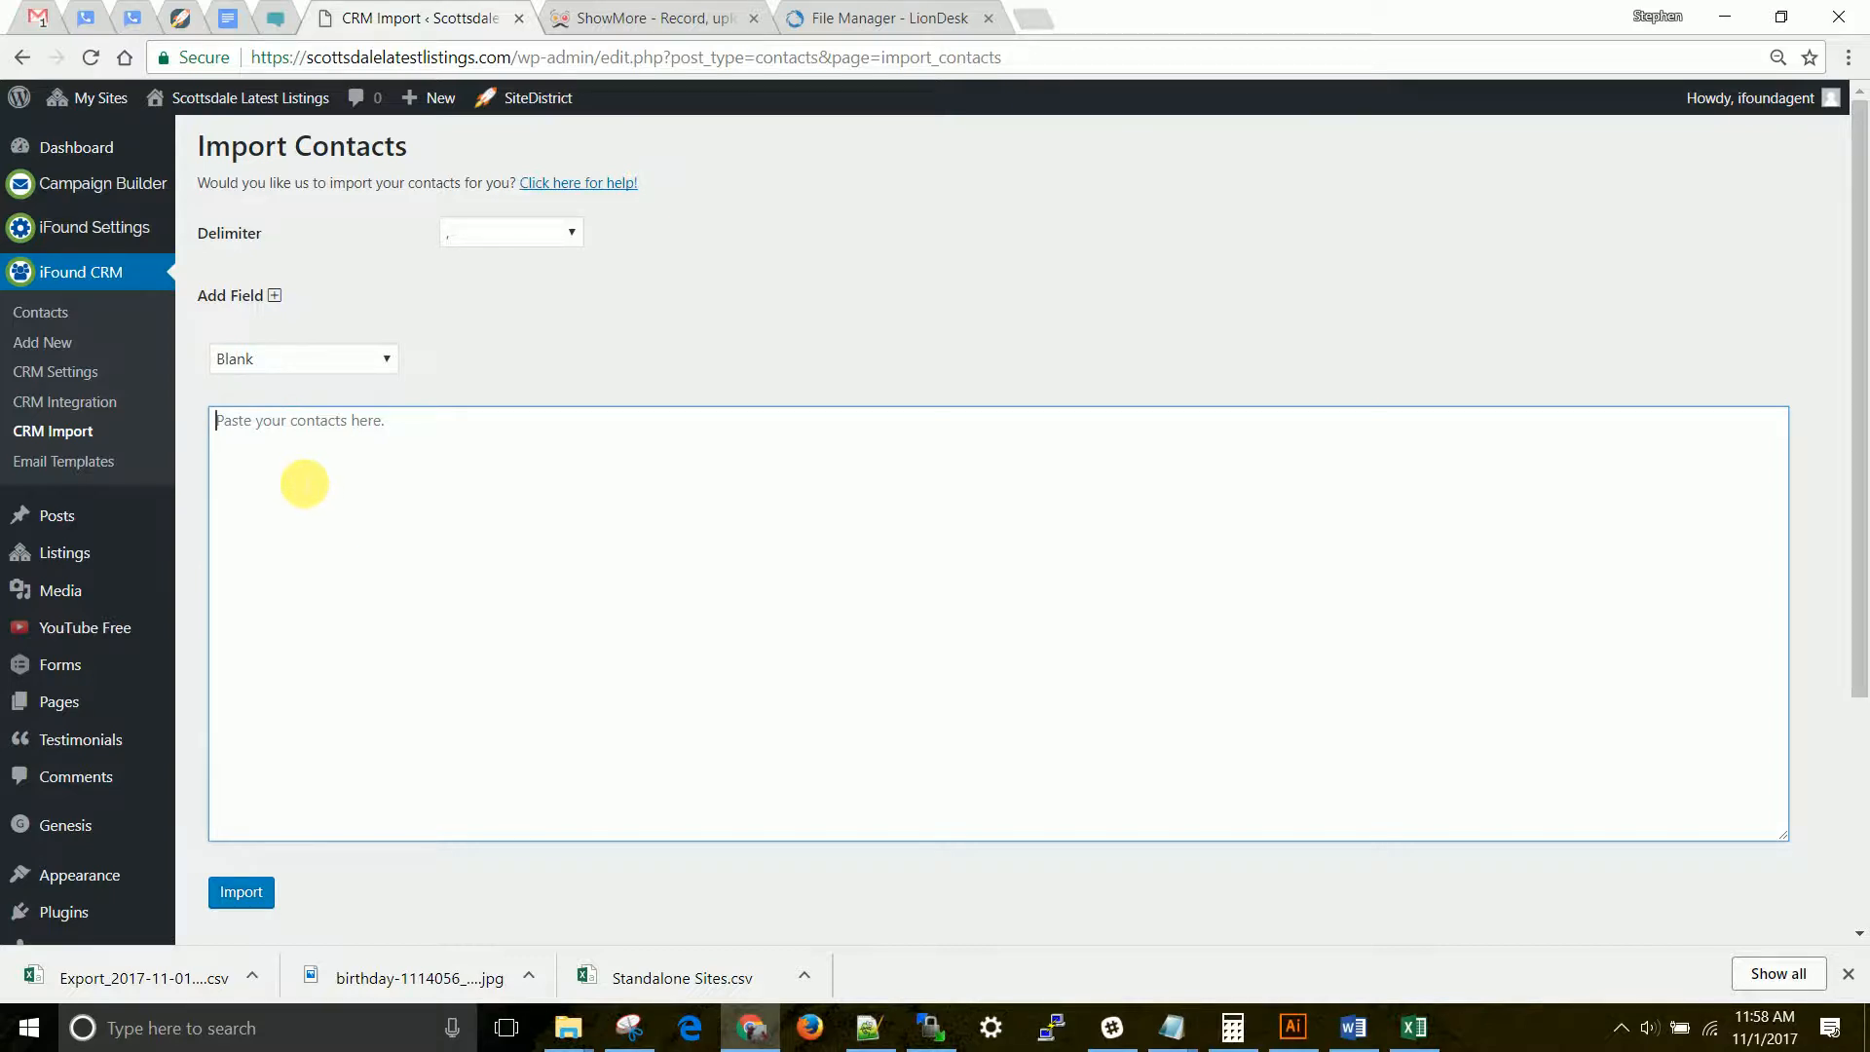
pyautogui.hotkey('ctrl', 'v')
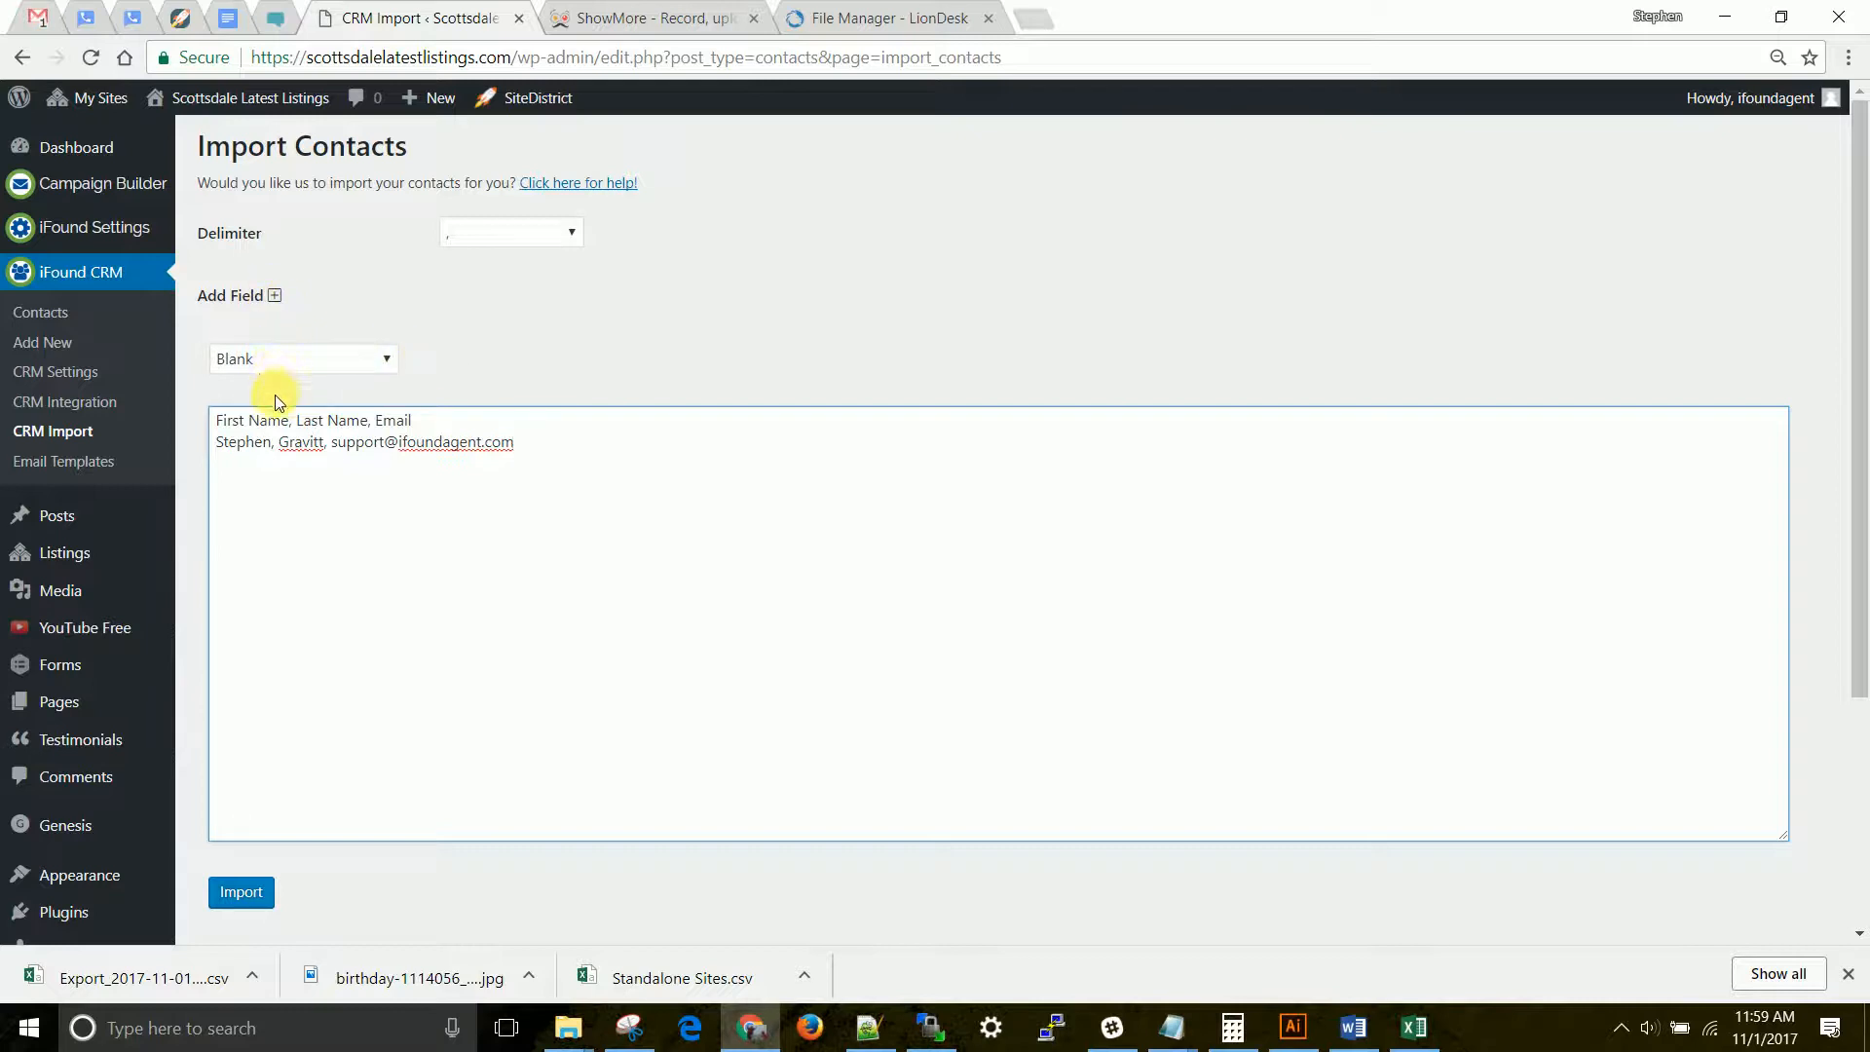
# - Map the first import column to First and add a second field beside it
pyautogui.moveTo(215, 420); pyautogui.dragTo(283, 420)
pyautogui.click(278, 359)
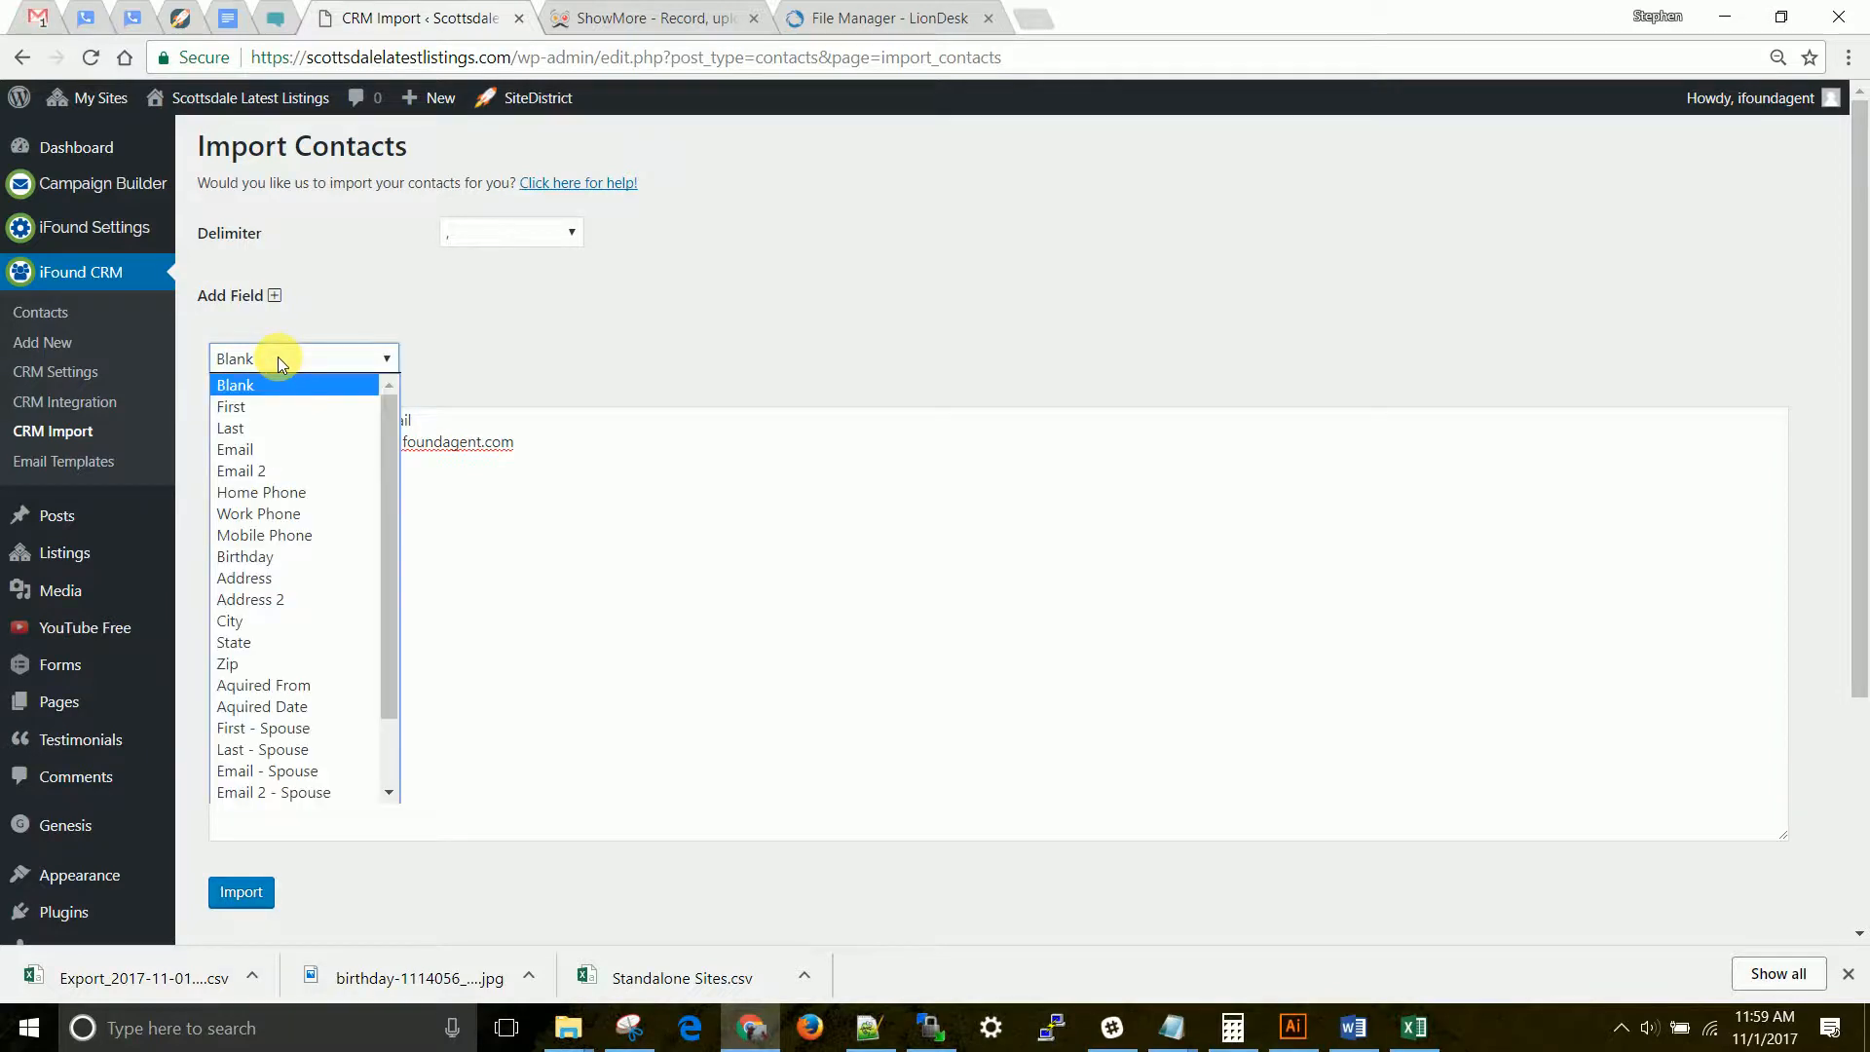
pyautogui.click(249, 407)
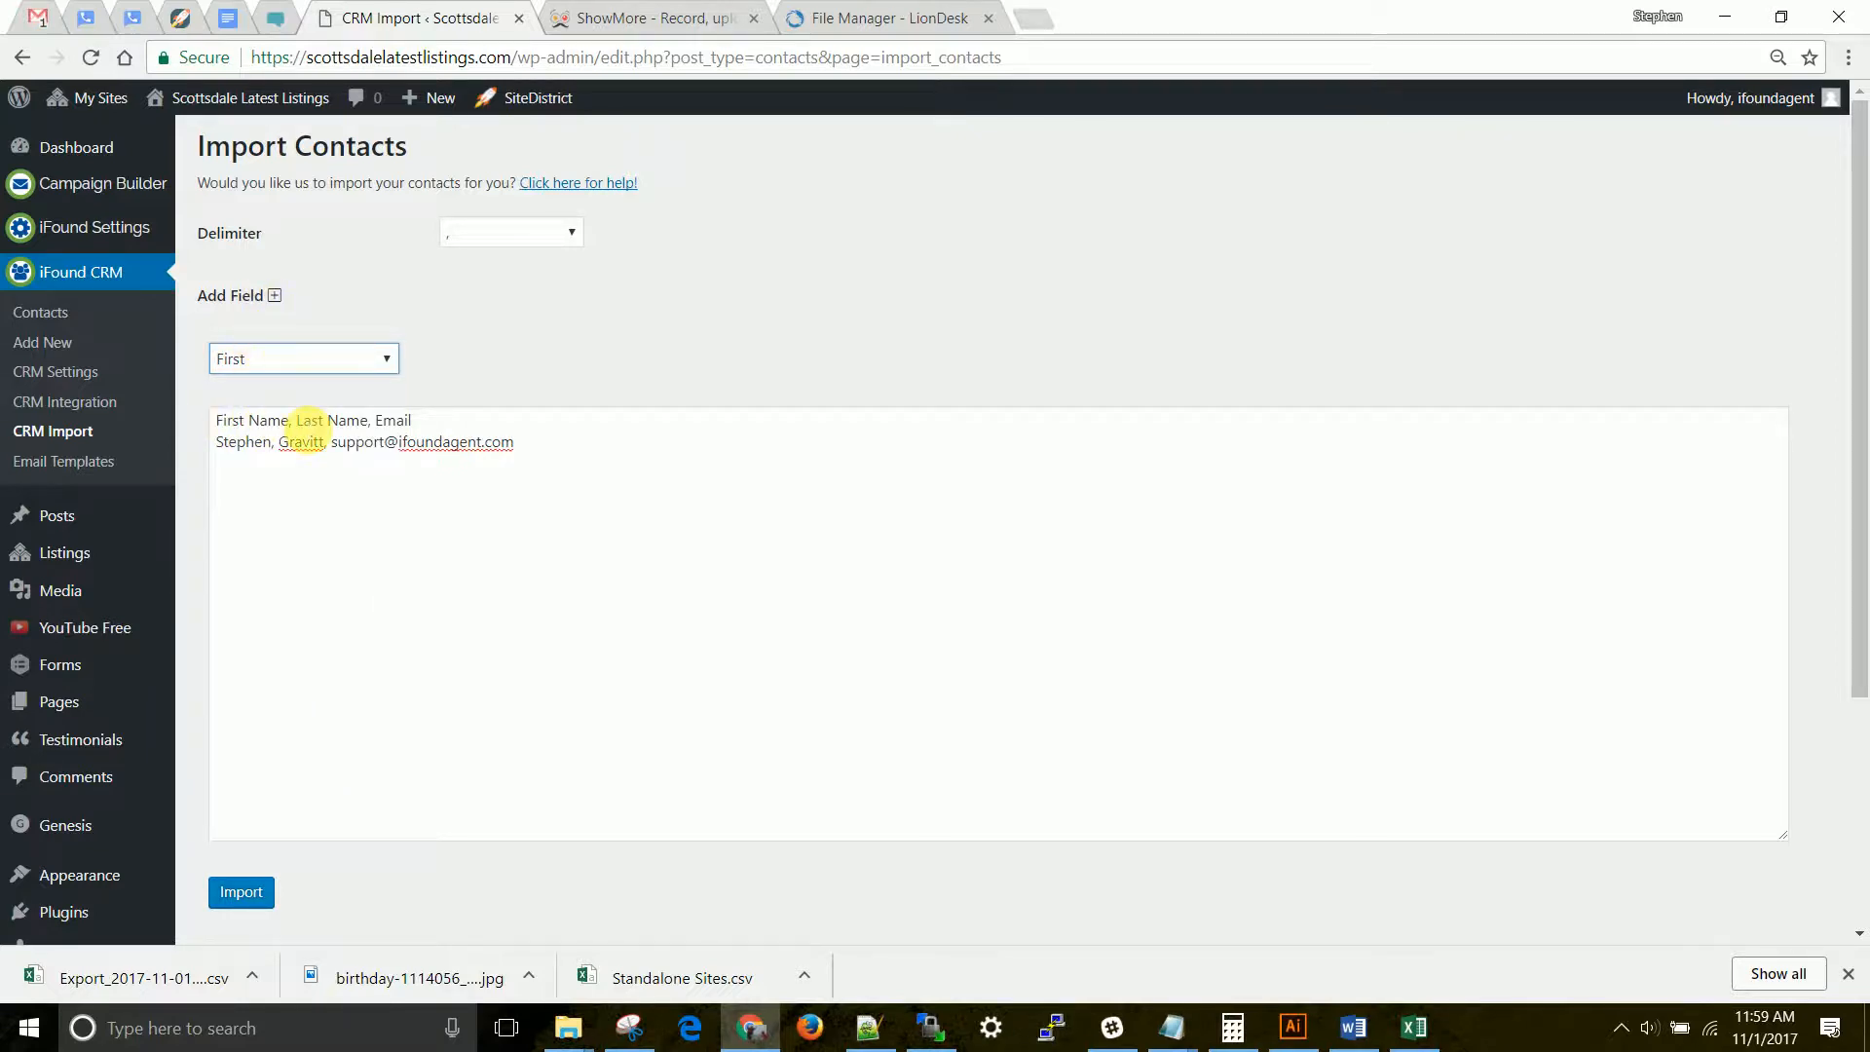
pyautogui.click(273, 295)
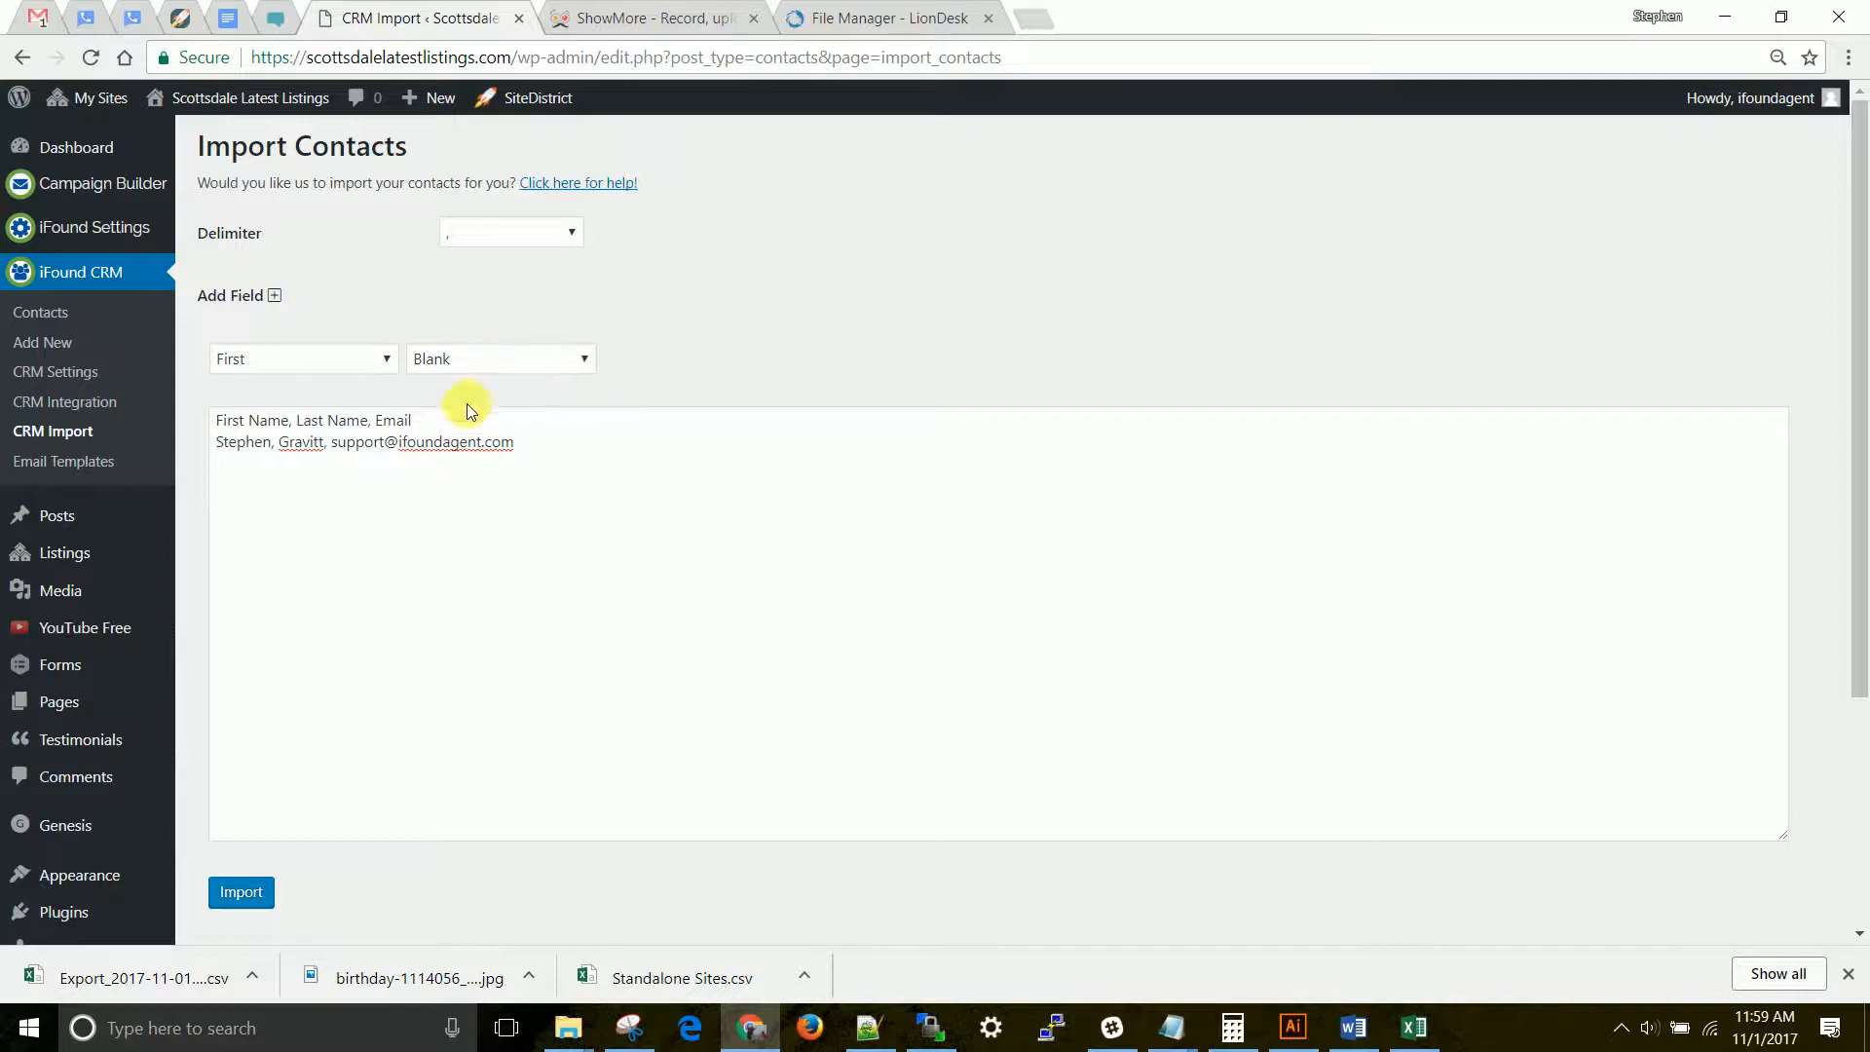
# - Map the second import column to Last, then add a third field and map it to Email
pyautogui.click(559, 360)
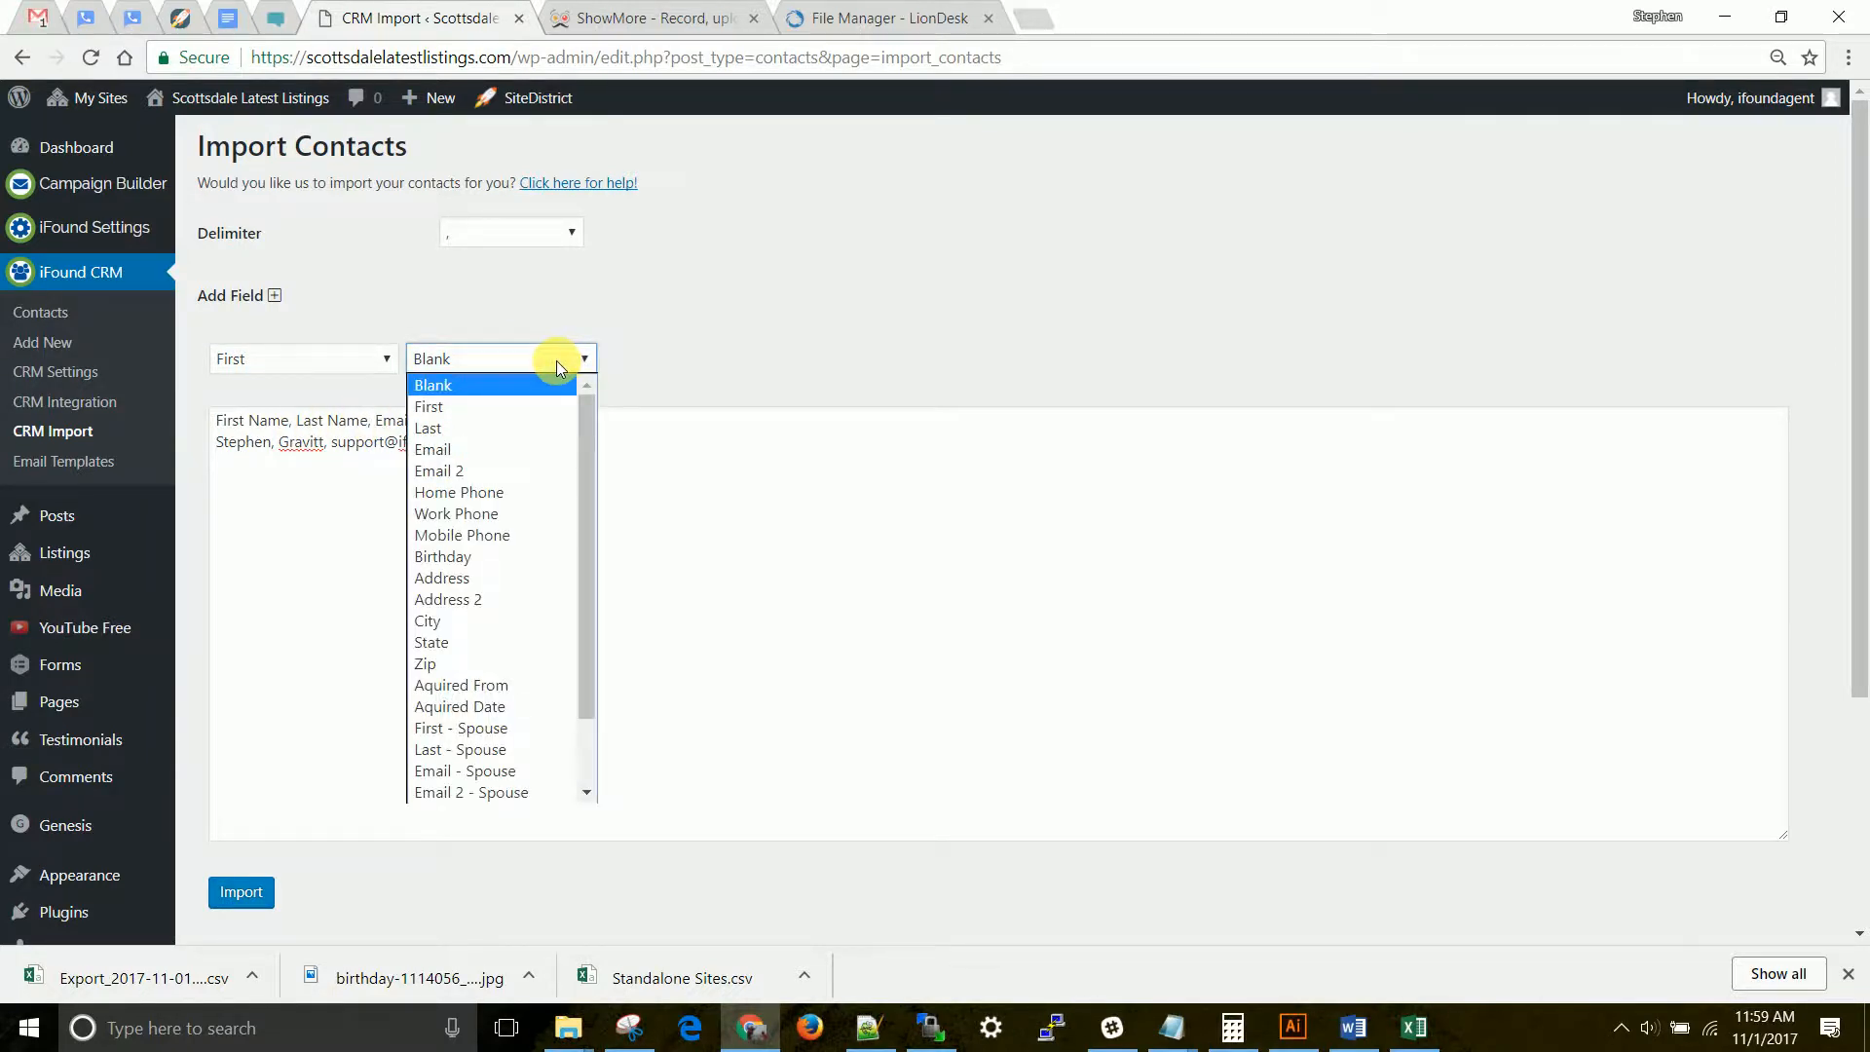
pyautogui.click(454, 428)
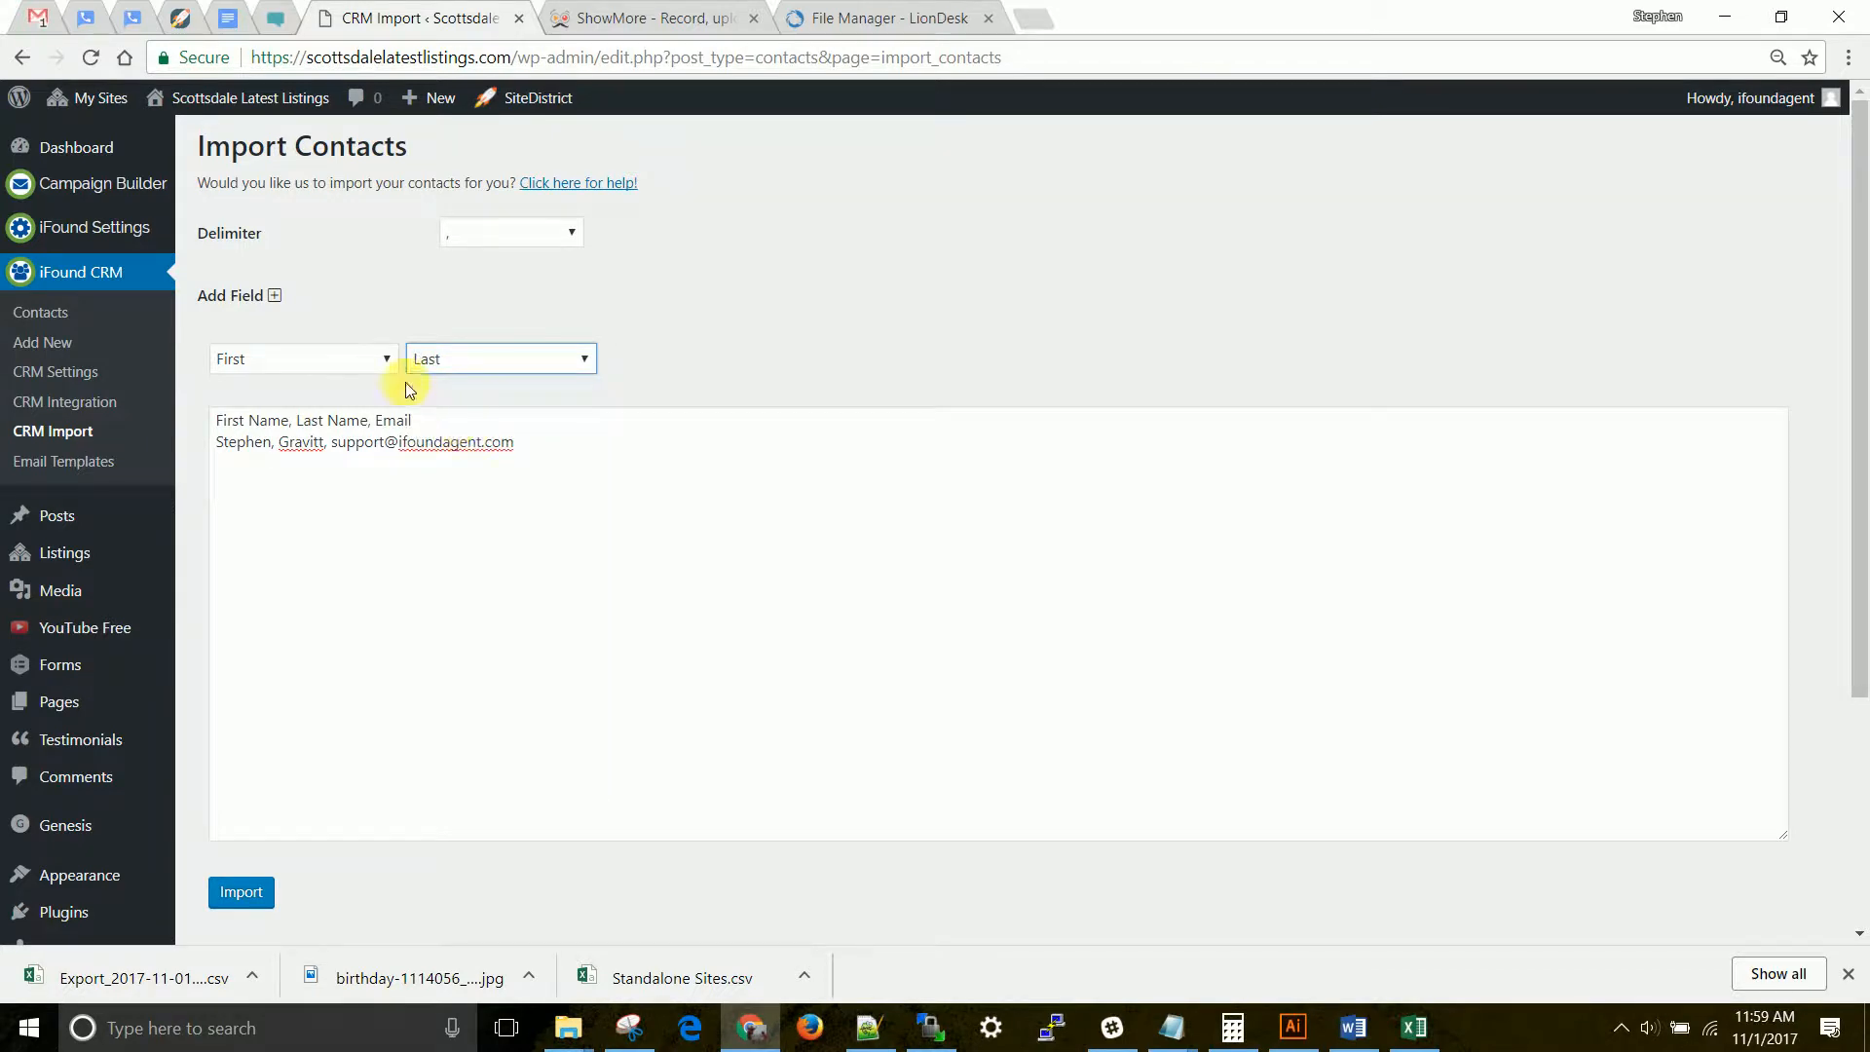
pyautogui.click(275, 296)
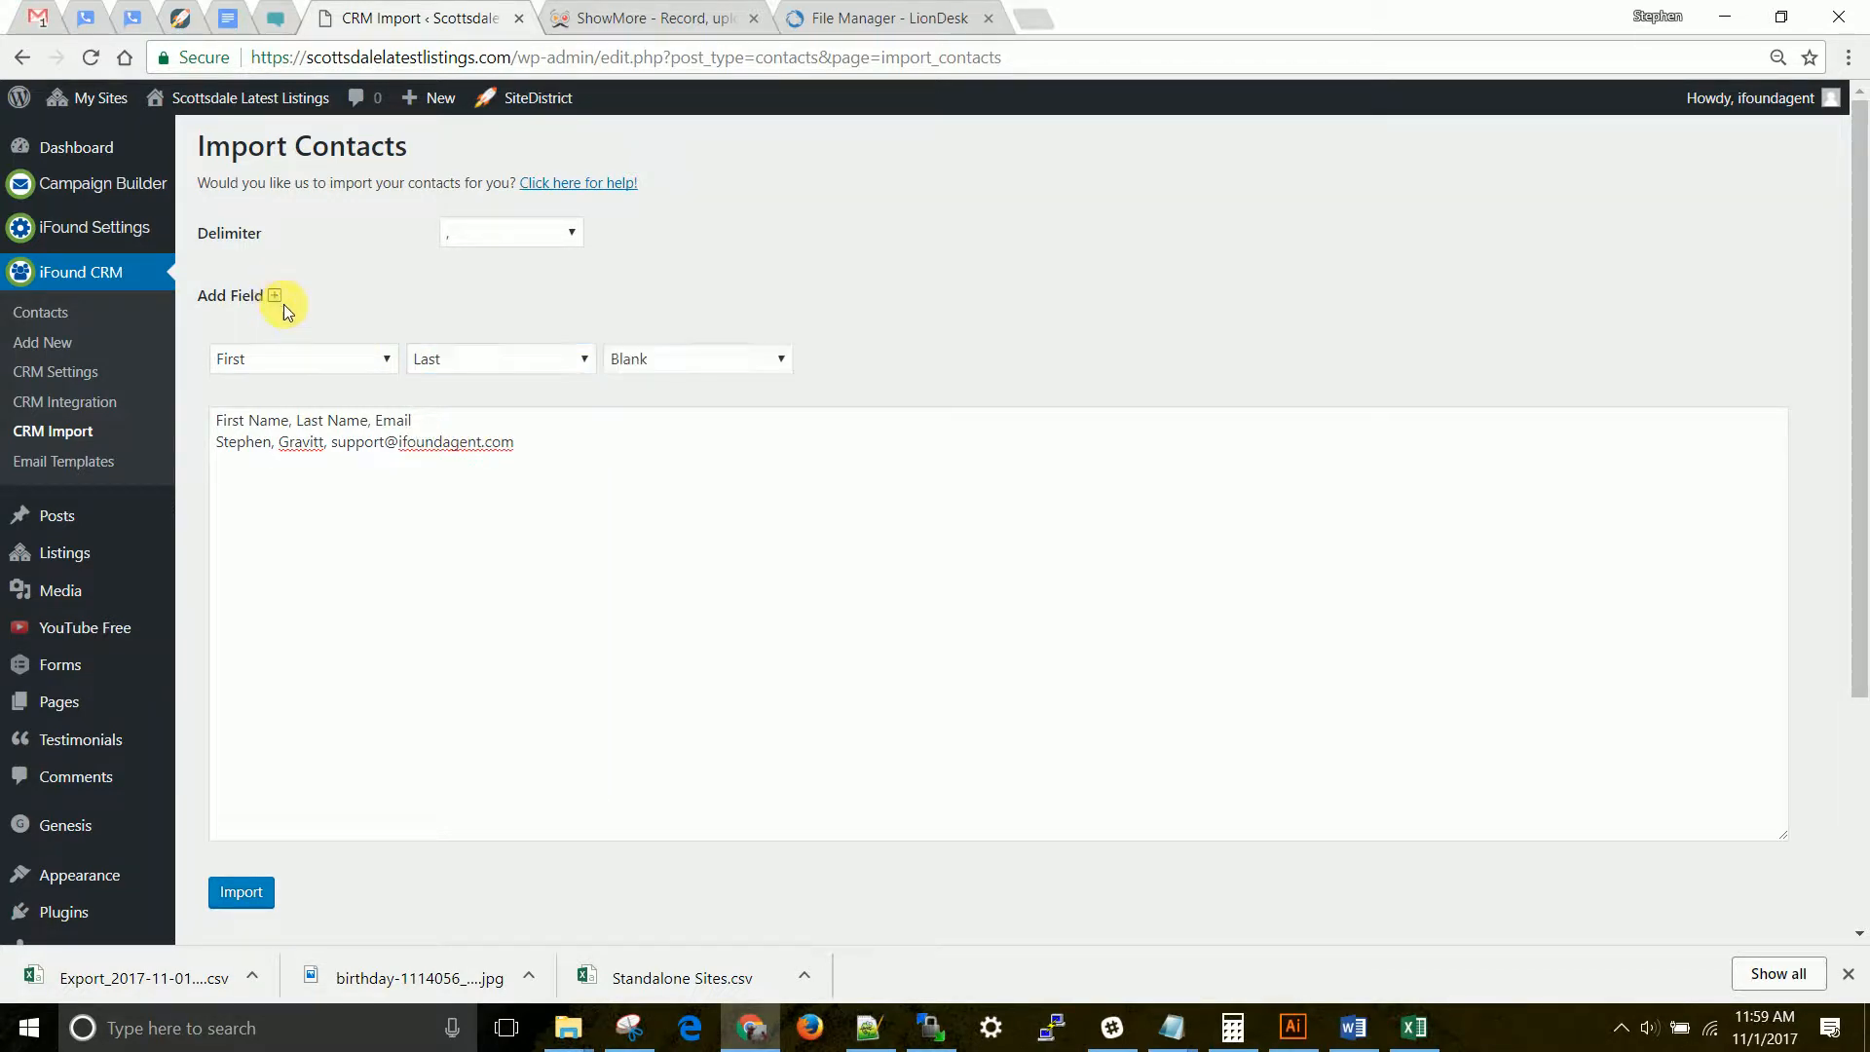
pyautogui.click(647, 359)
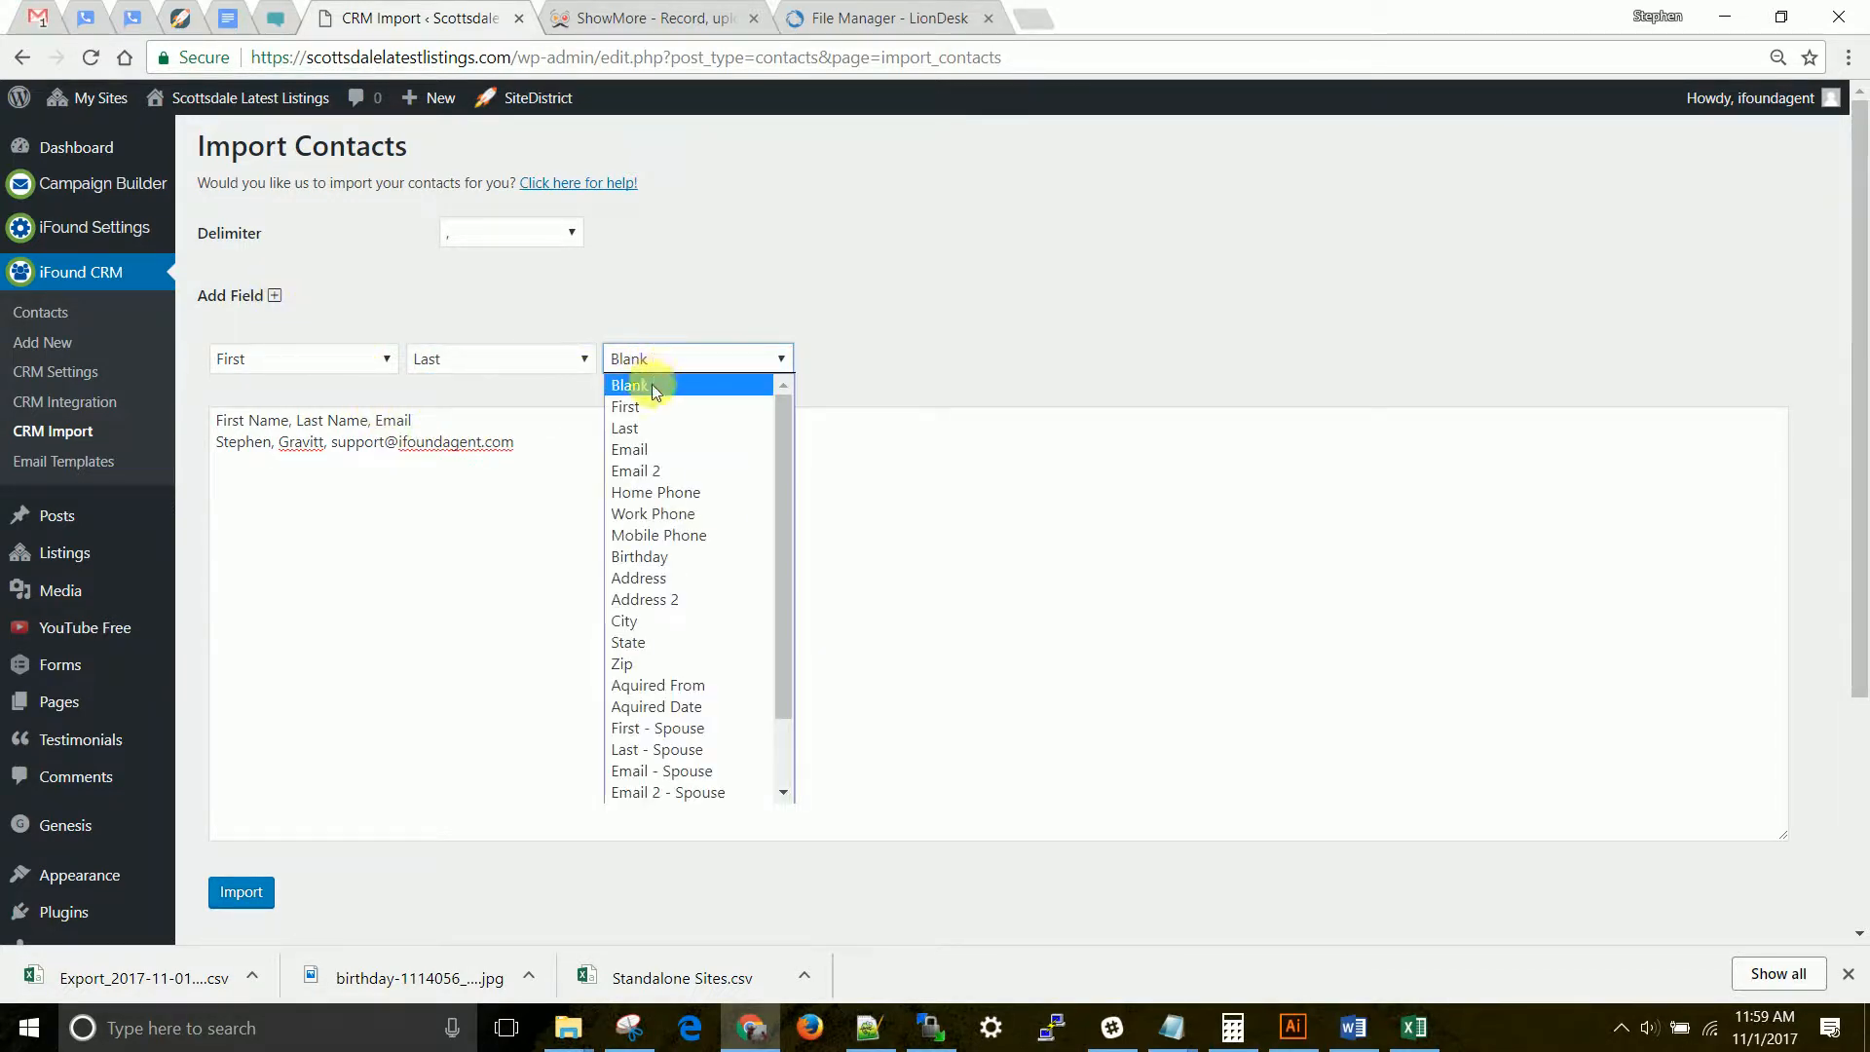
pyautogui.click(643, 449)
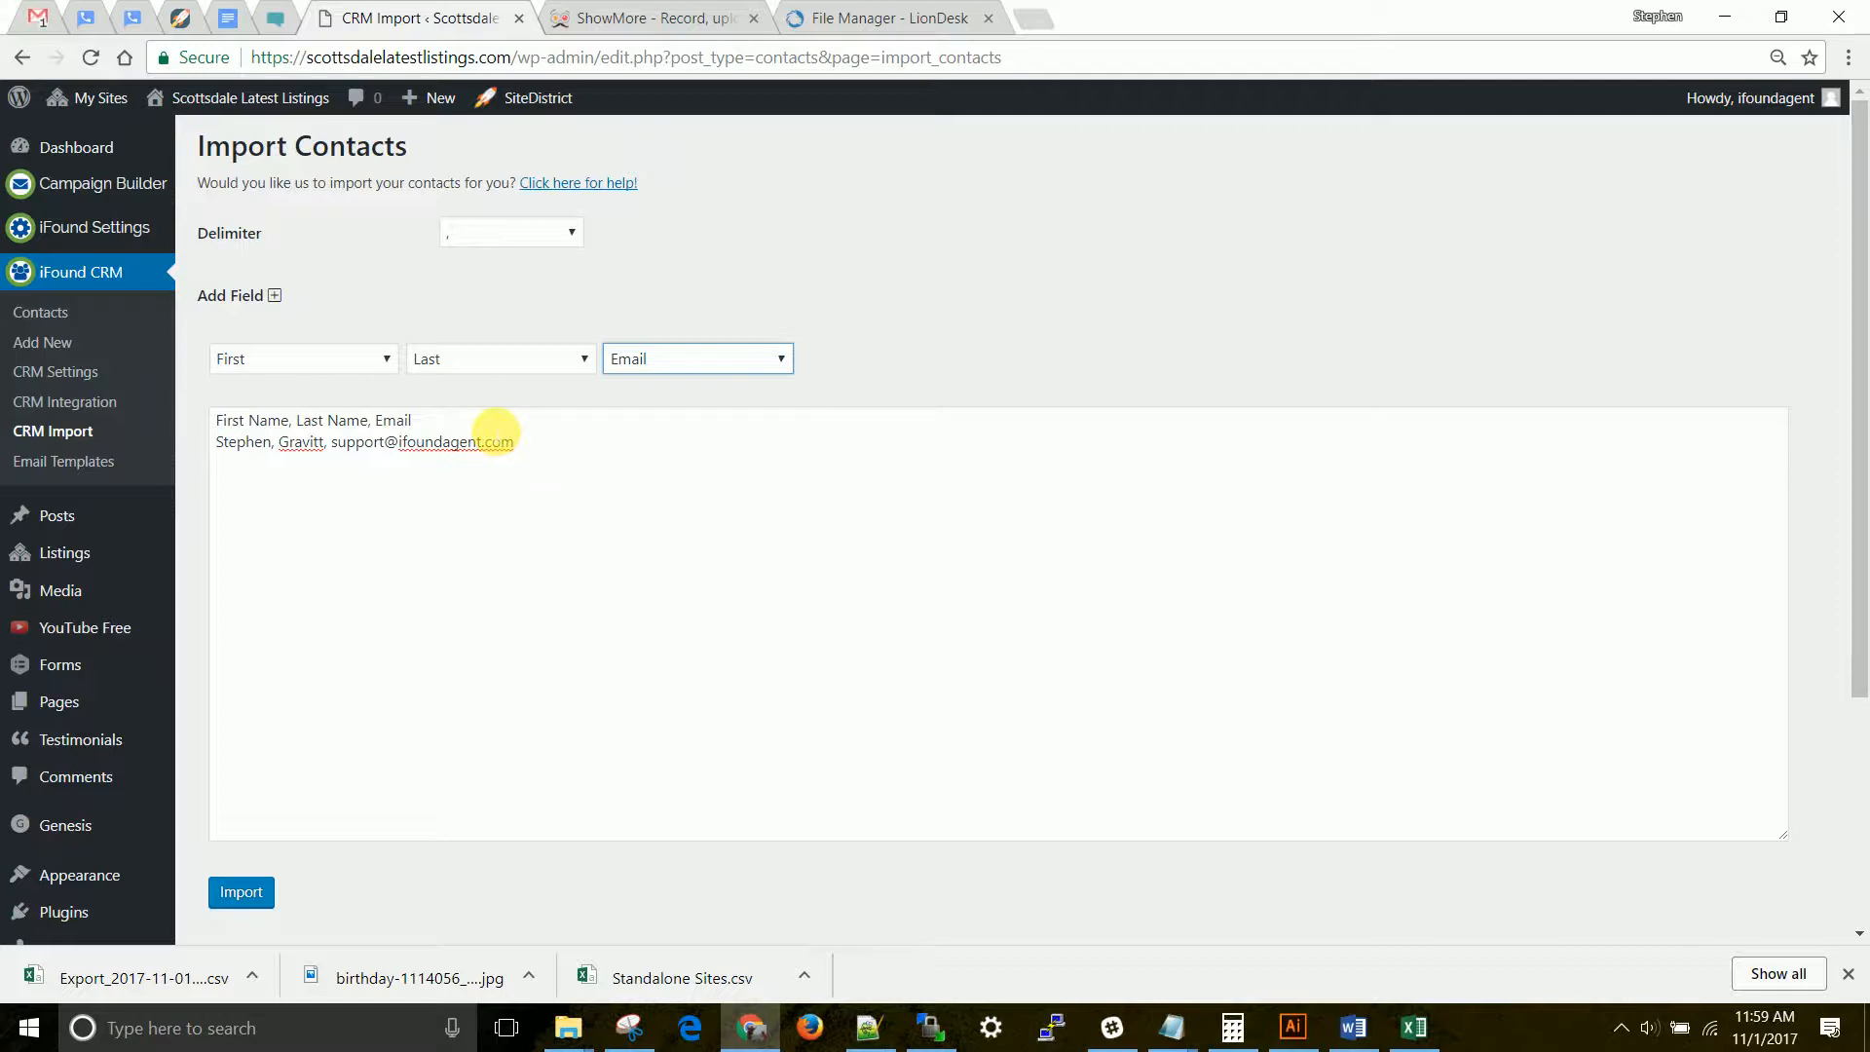
# - Append a Favorite Color column to the pasted header row, with the value Blue in the contact's row
pyautogui.click(496, 429)
pyautogui.write(',')
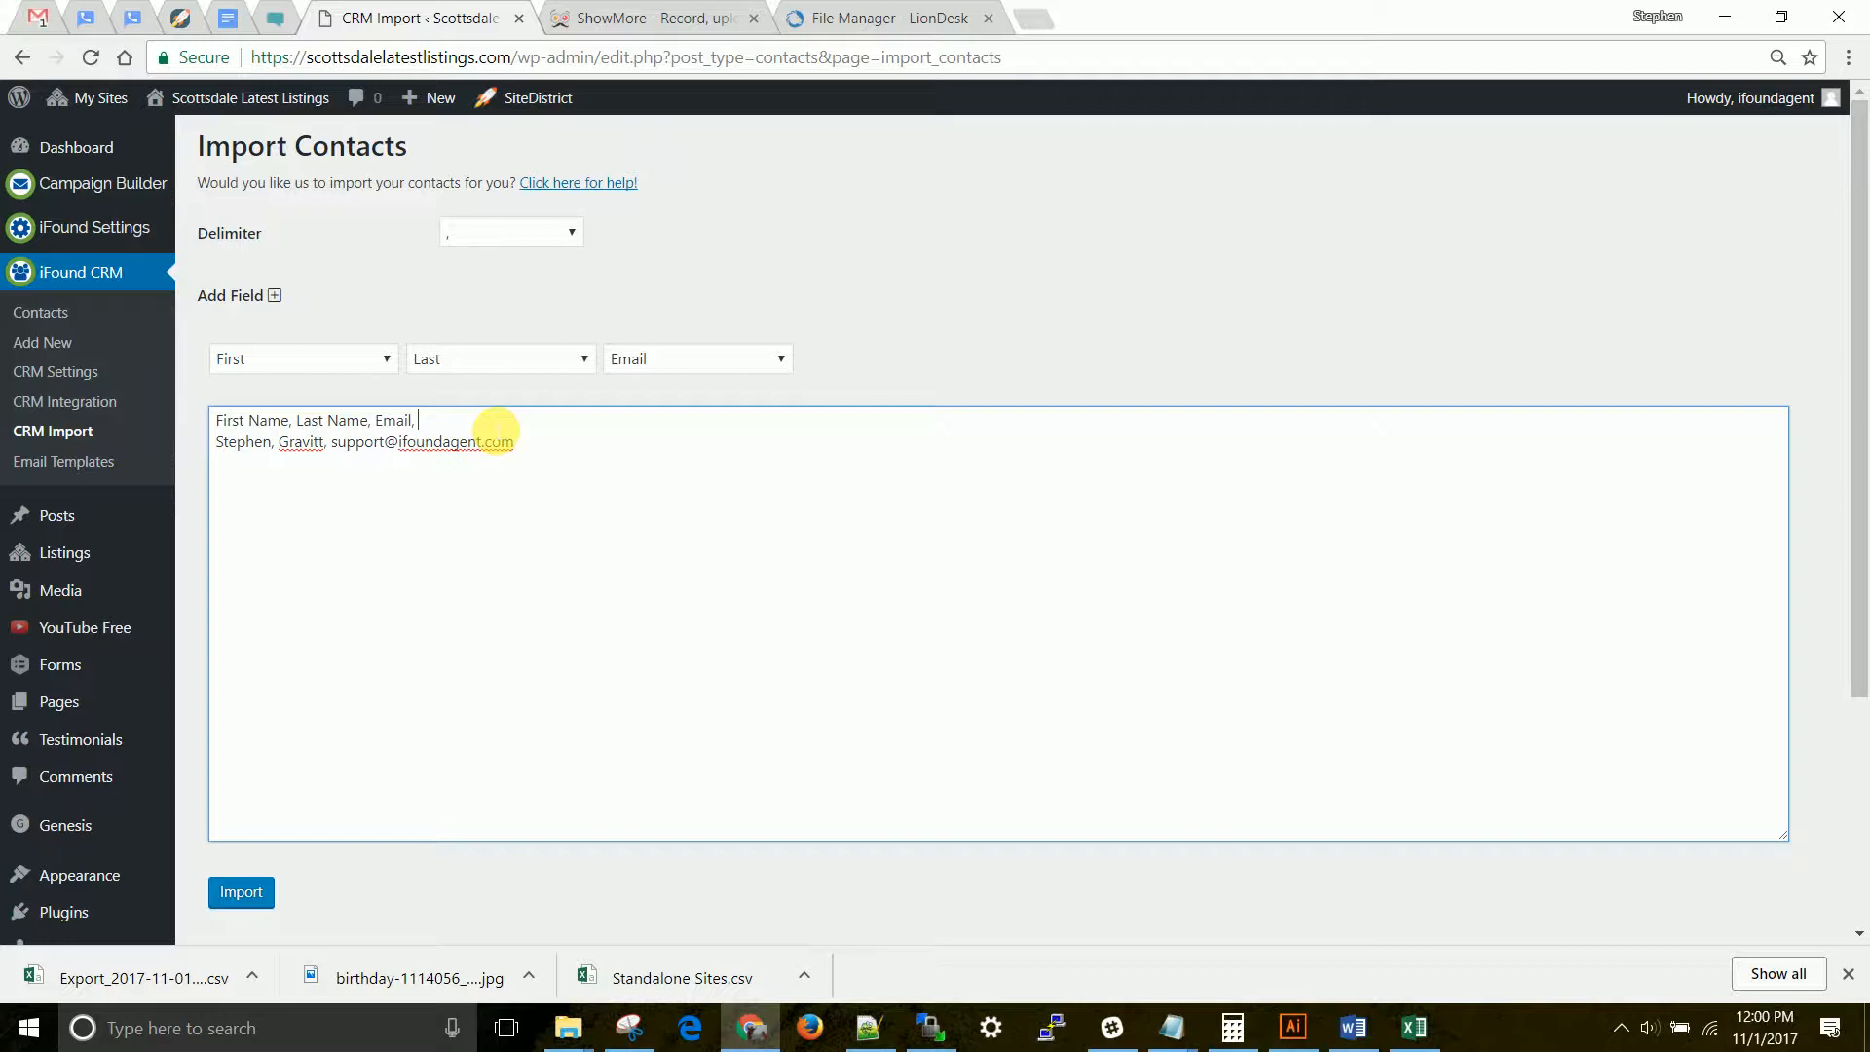
pyautogui.write('Favorite Color')
pyautogui.press('Down')
pyautogui.write(', Blue')
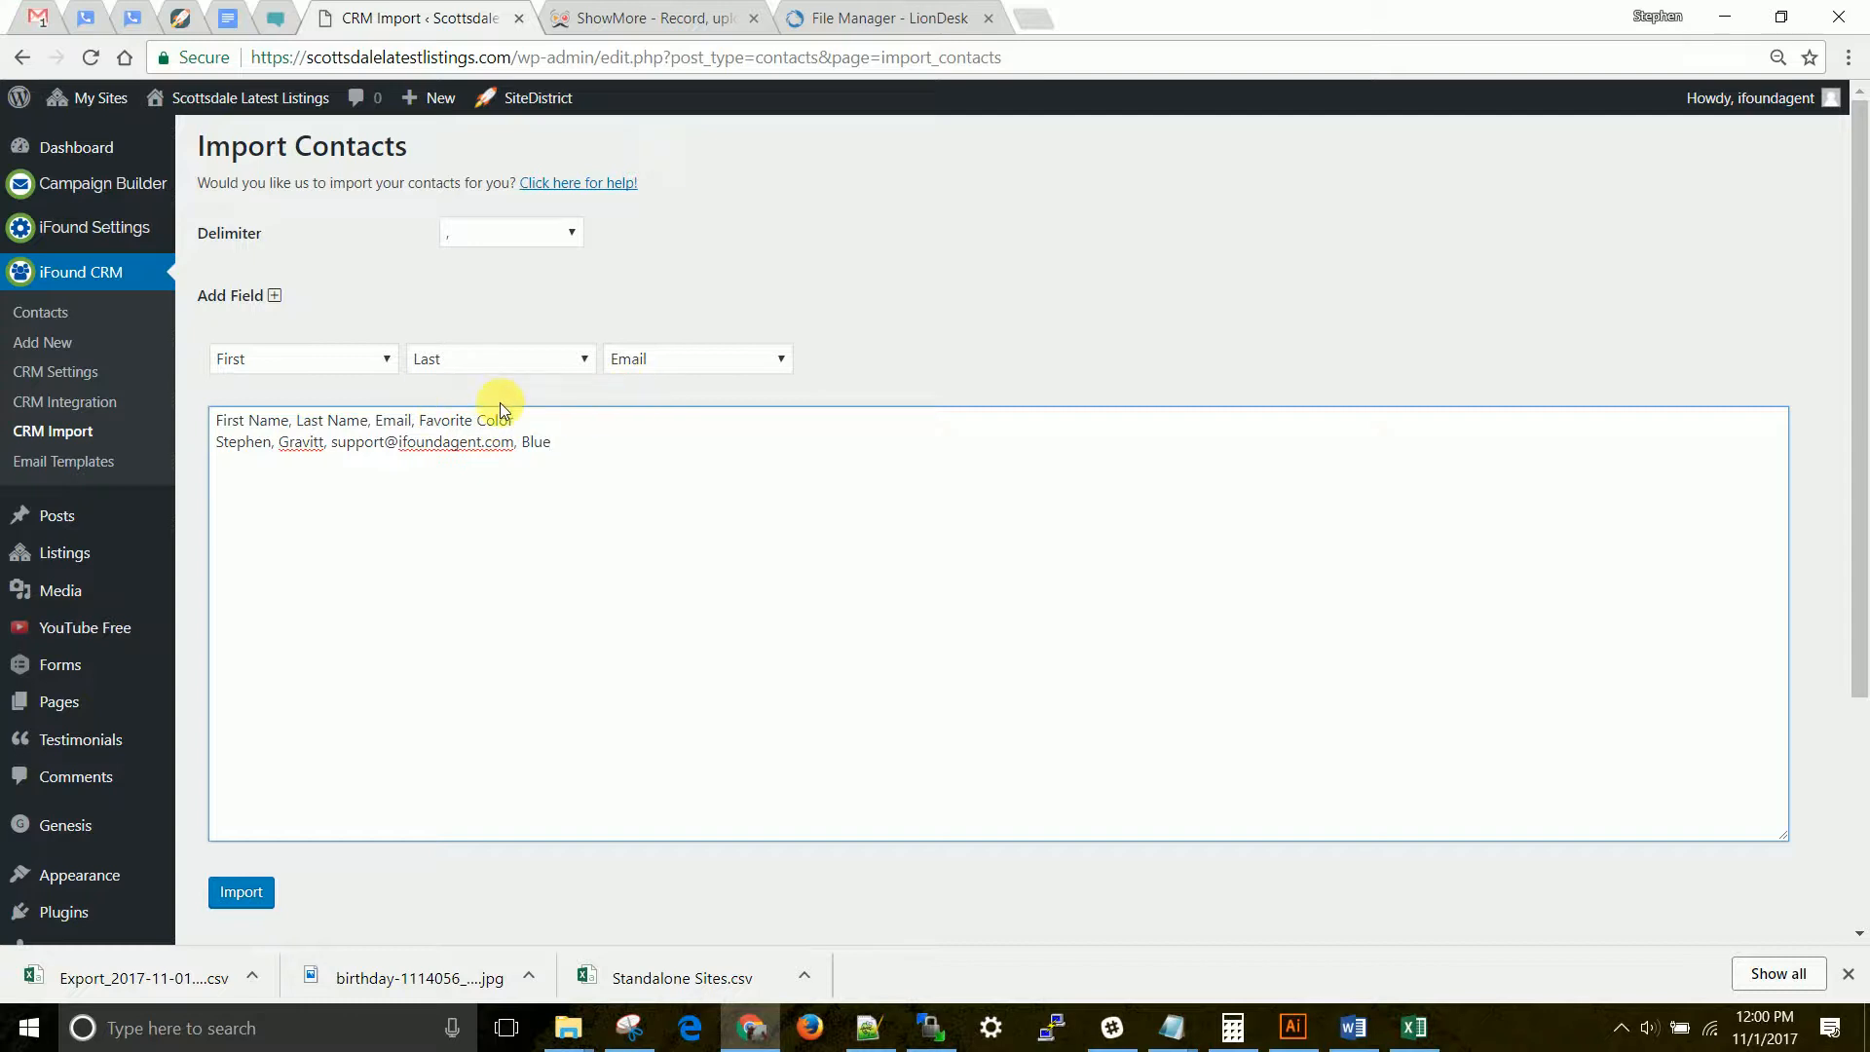
# - Highlight the contact's favorite color value and add a fourth import field left as Blank for that column
pyautogui.moveTo(420, 419); pyautogui.dragTo(541, 441)
pyautogui.click(570, 462)
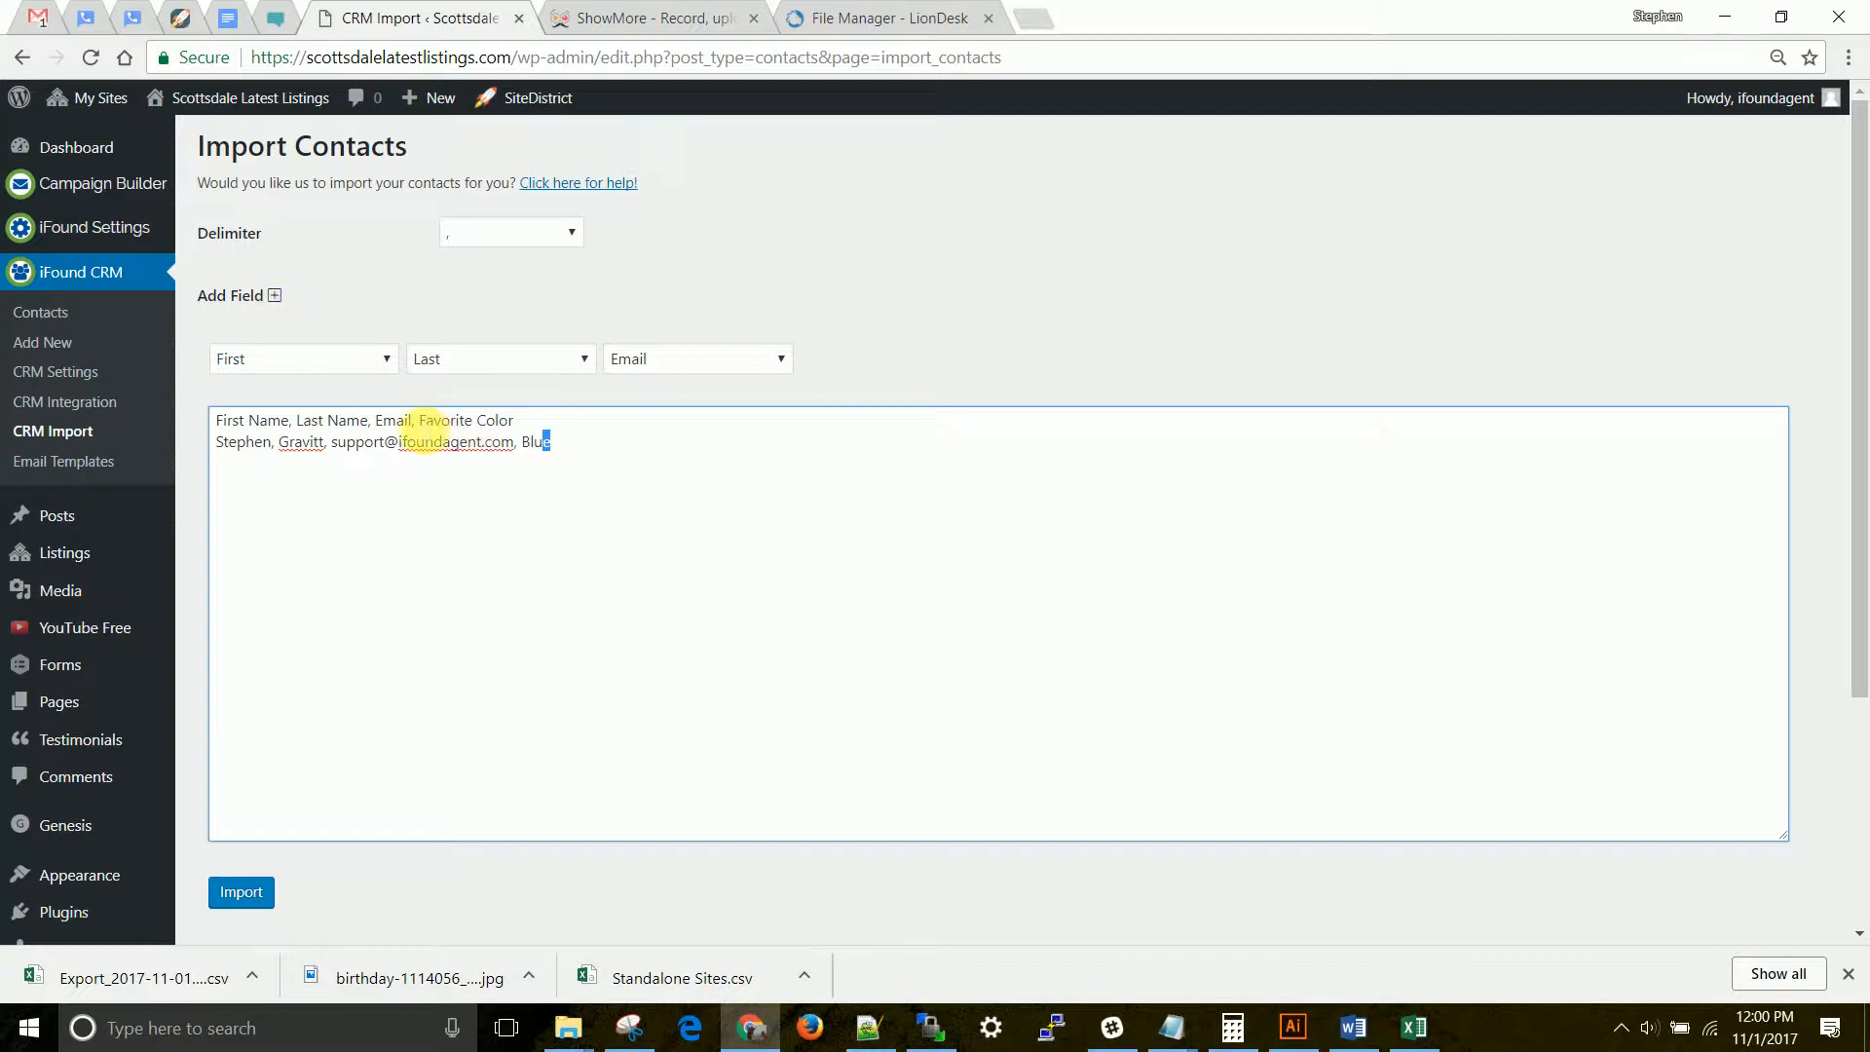
pyautogui.click(274, 297)
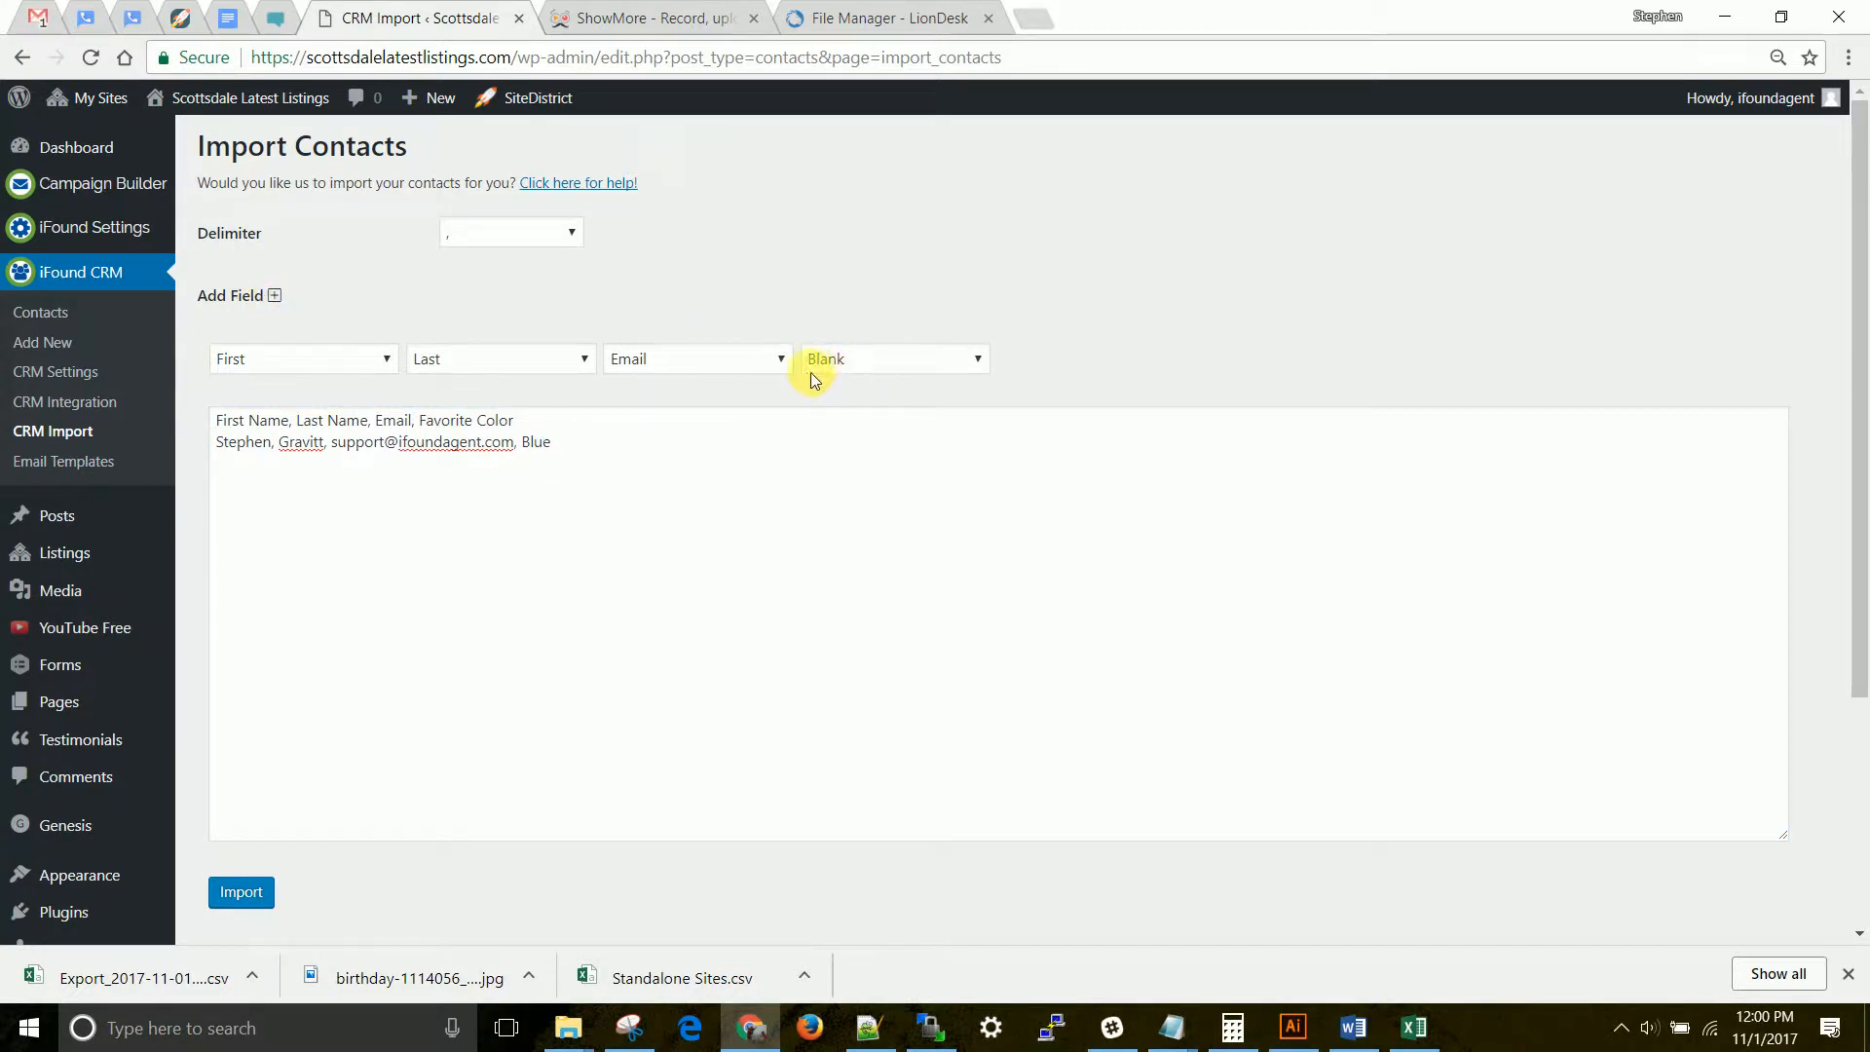
# - Append a Birthday column to the header row and the contact's birthday to the row below
pyautogui.click(573, 426)
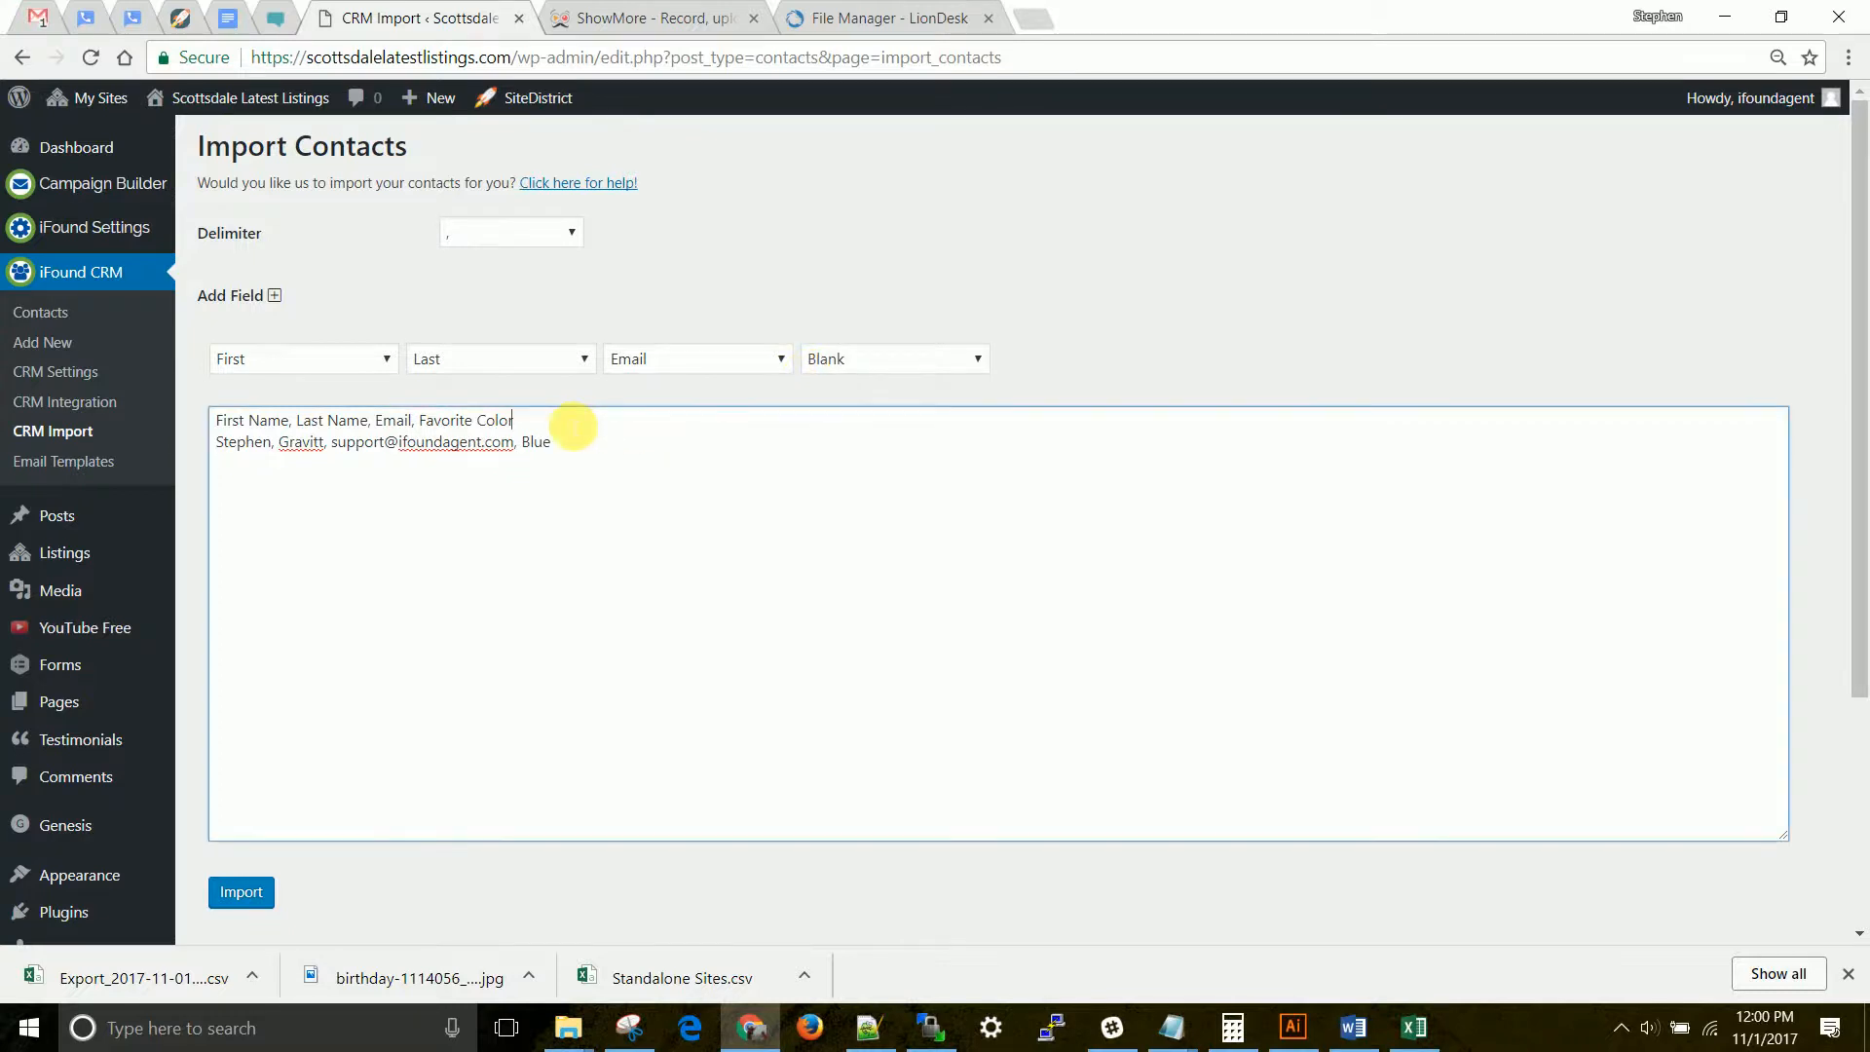
pyautogui.write(', ')
pyautogui.write('Birthday')
pyautogui.write('06/14')
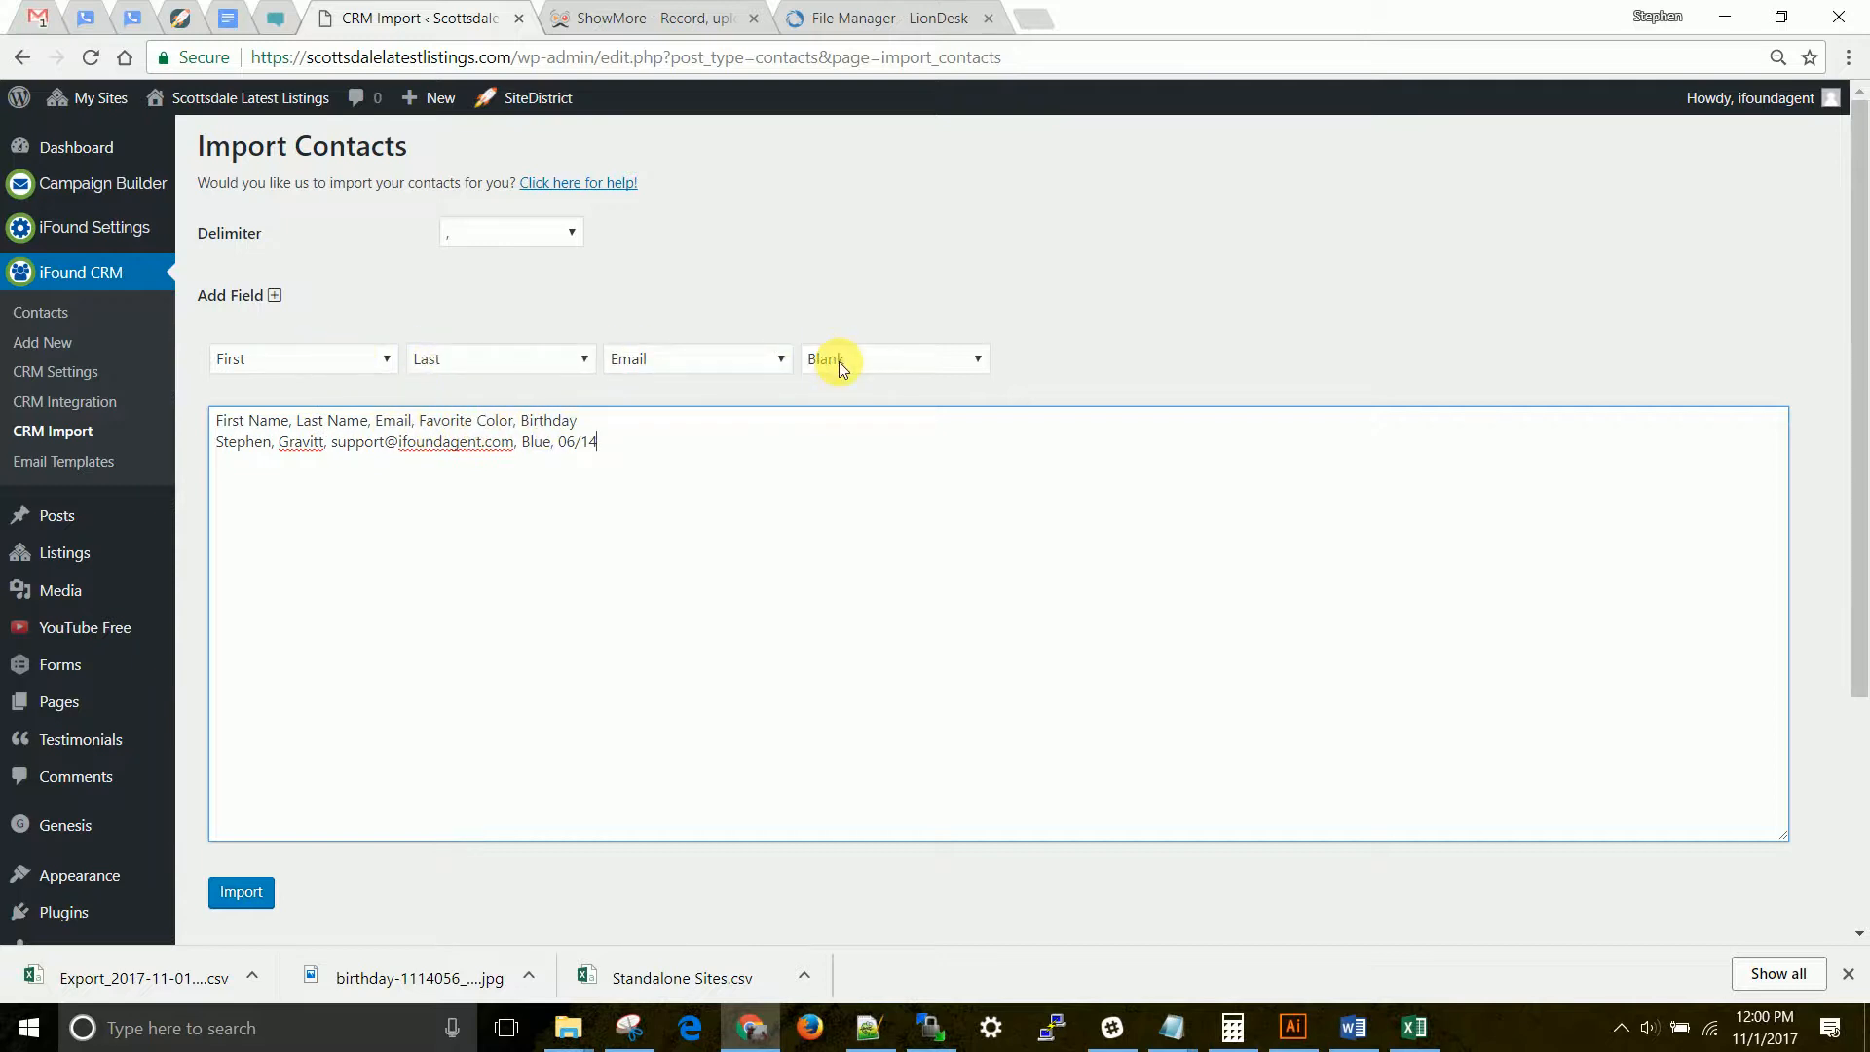
# - Add a fifth import field and map it to Birthday
pyautogui.click(276, 296)
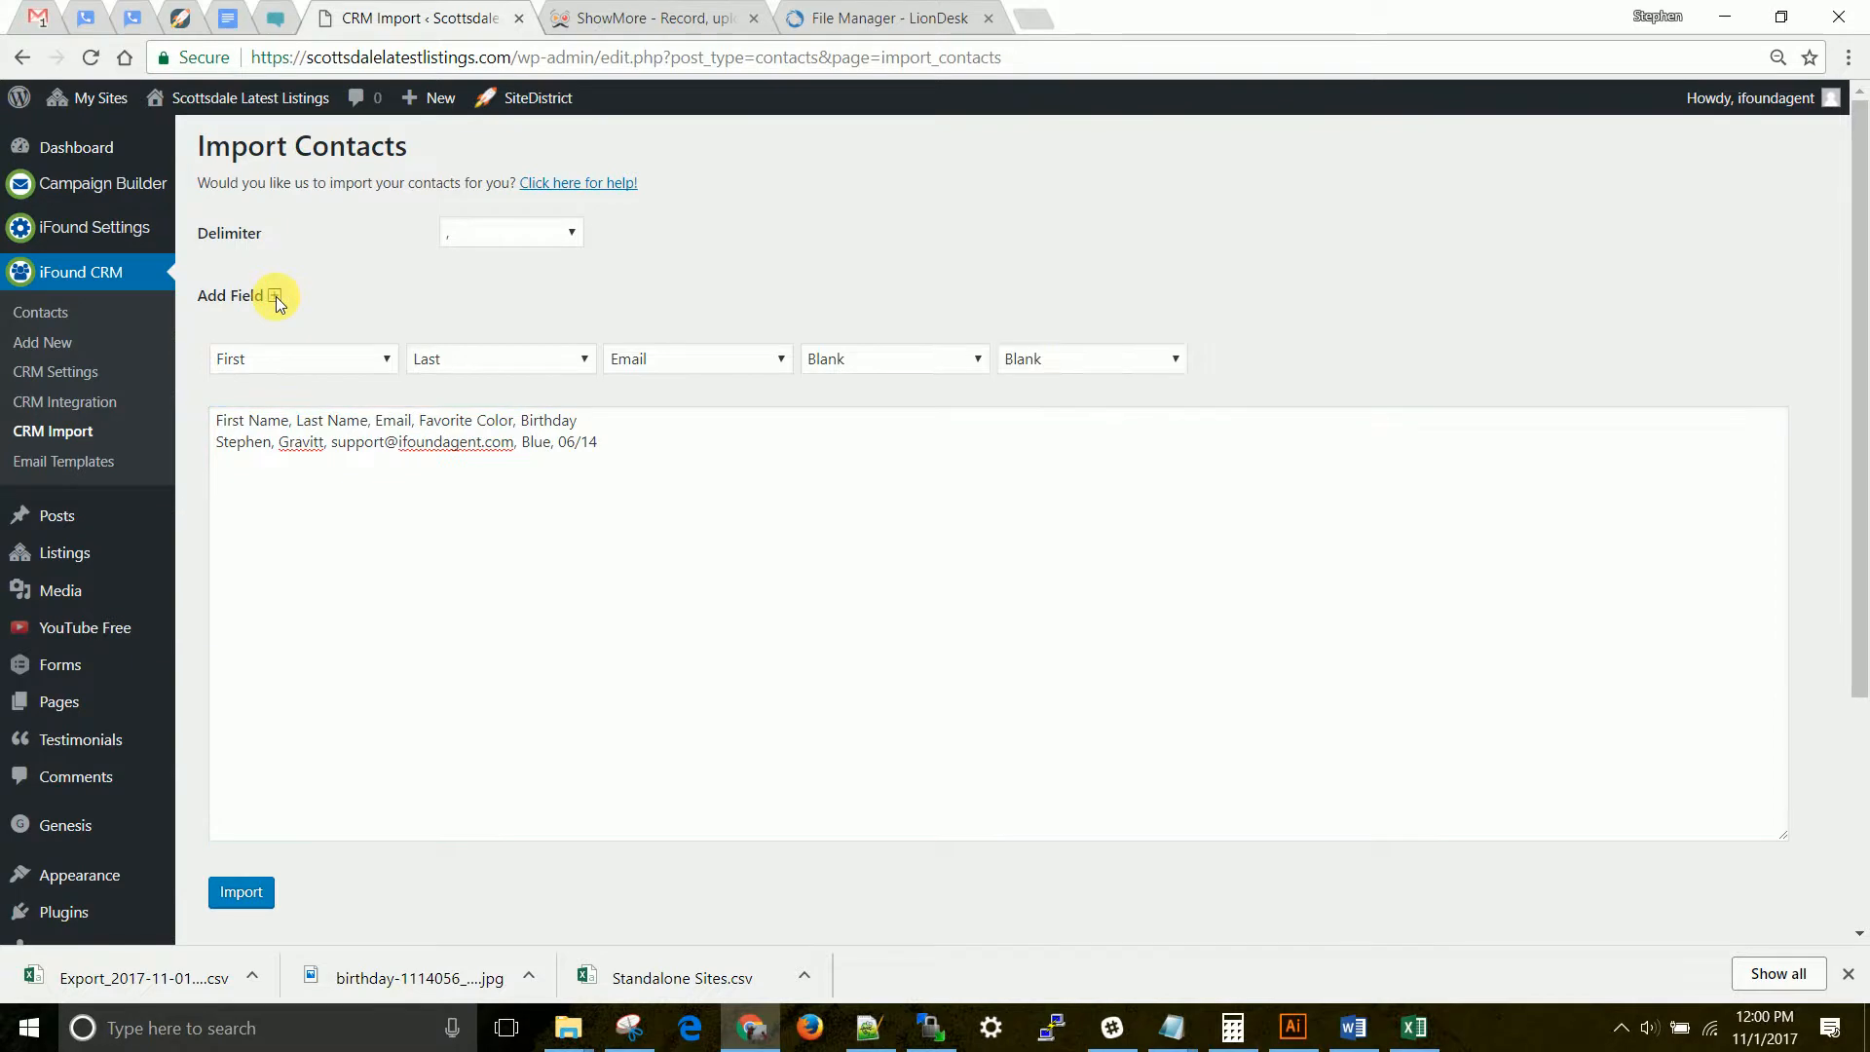
pyautogui.click(1111, 360)
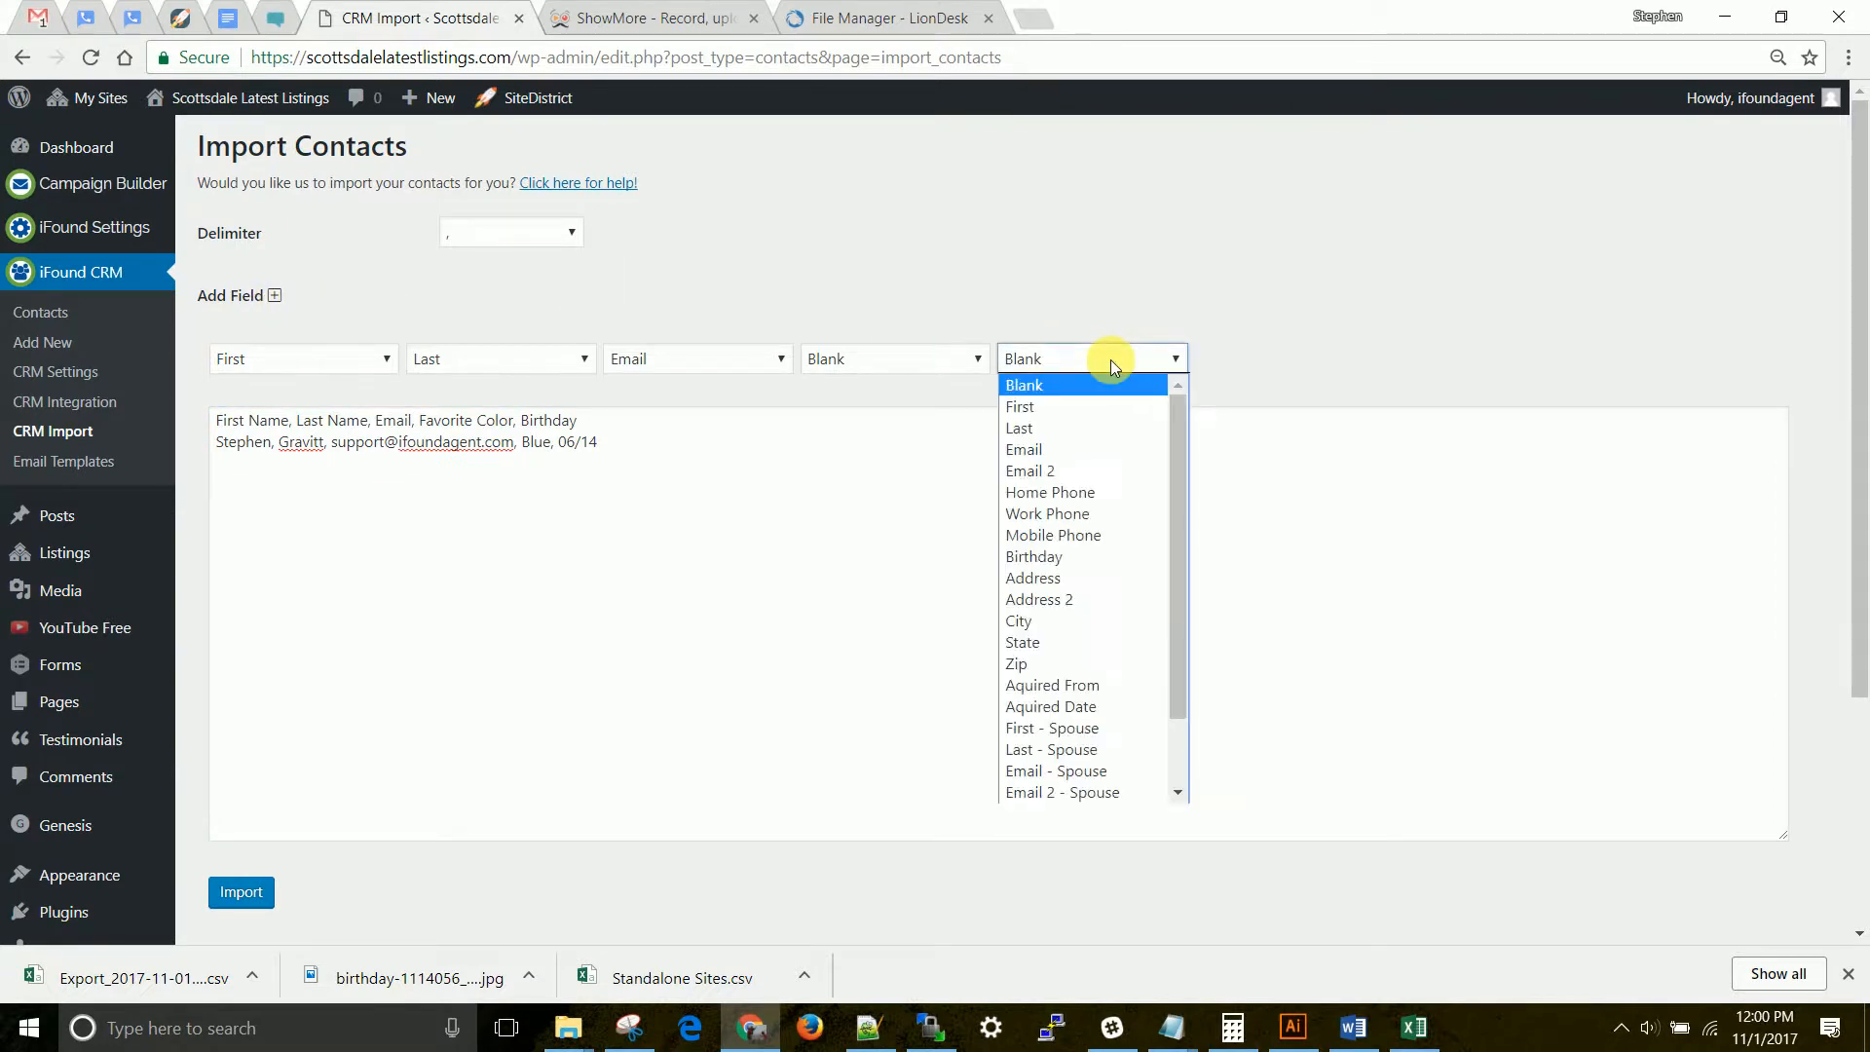
pyautogui.click(1066, 557)
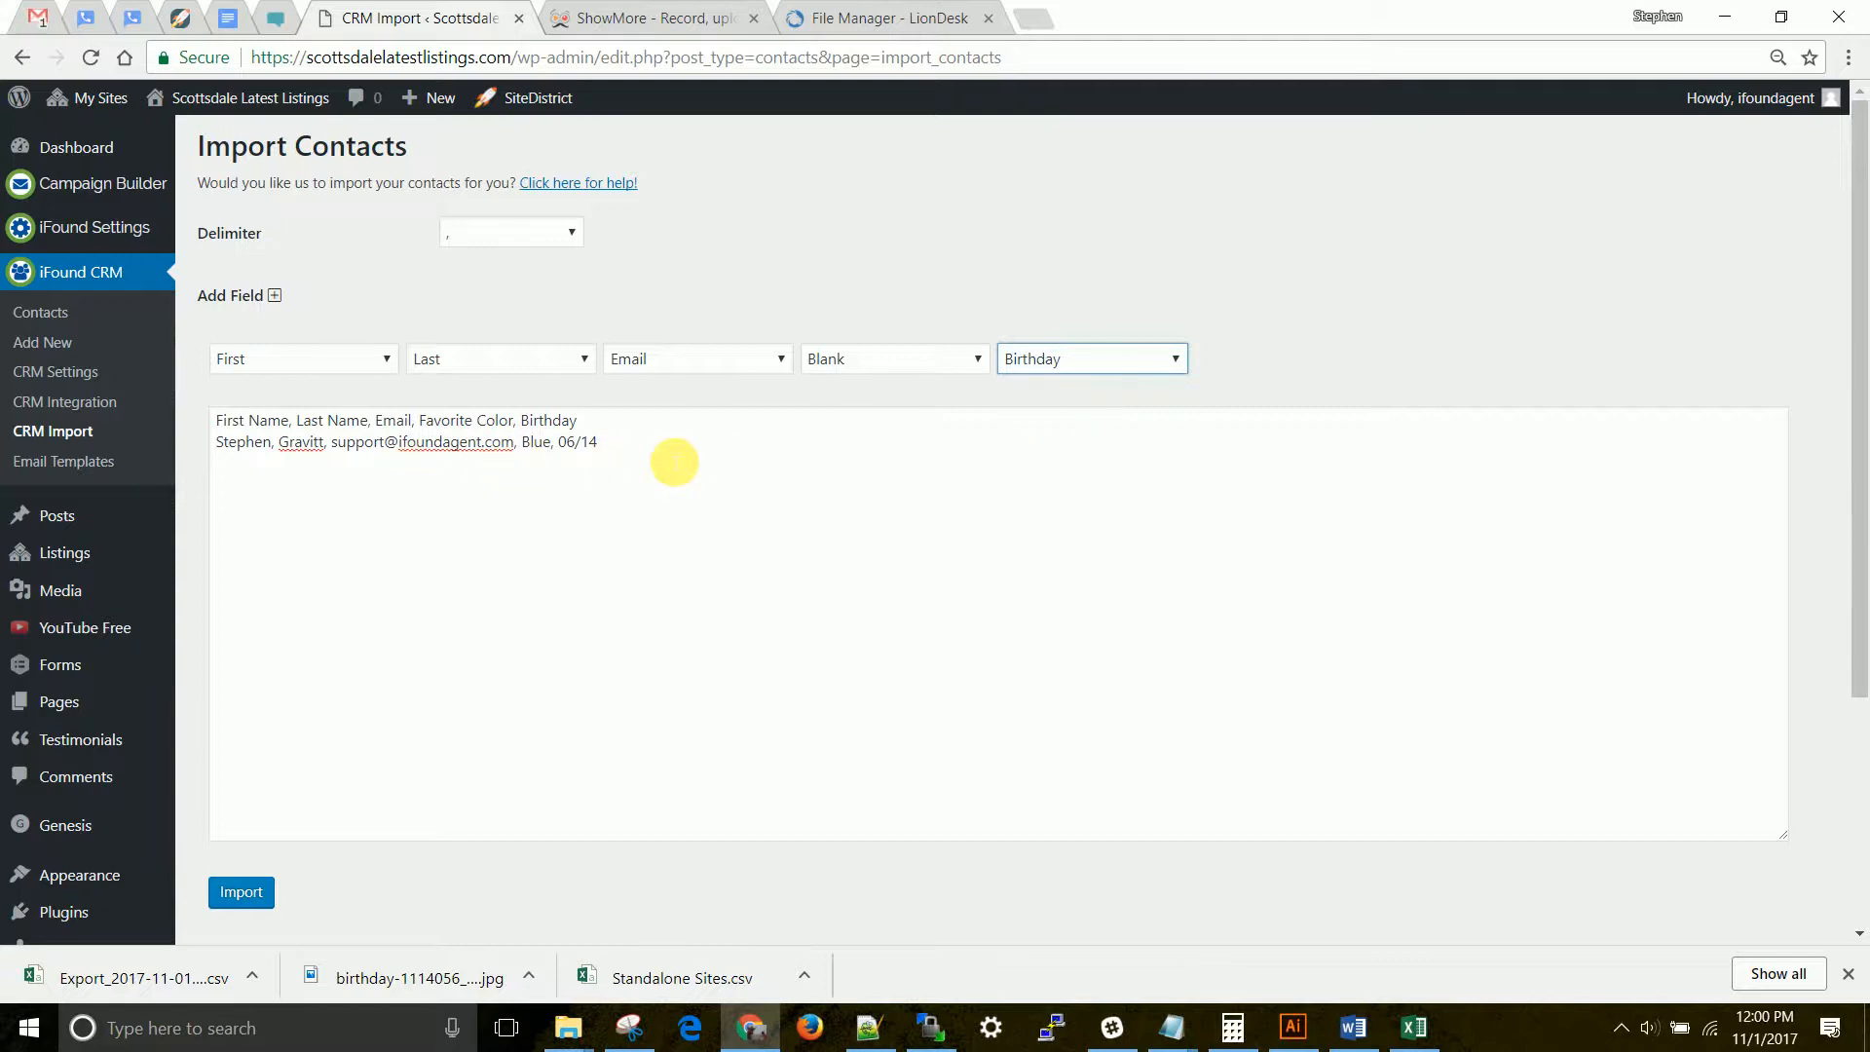
# - Insert several blank lines below the contact's row and remove them again
pyautogui.click(670, 483)
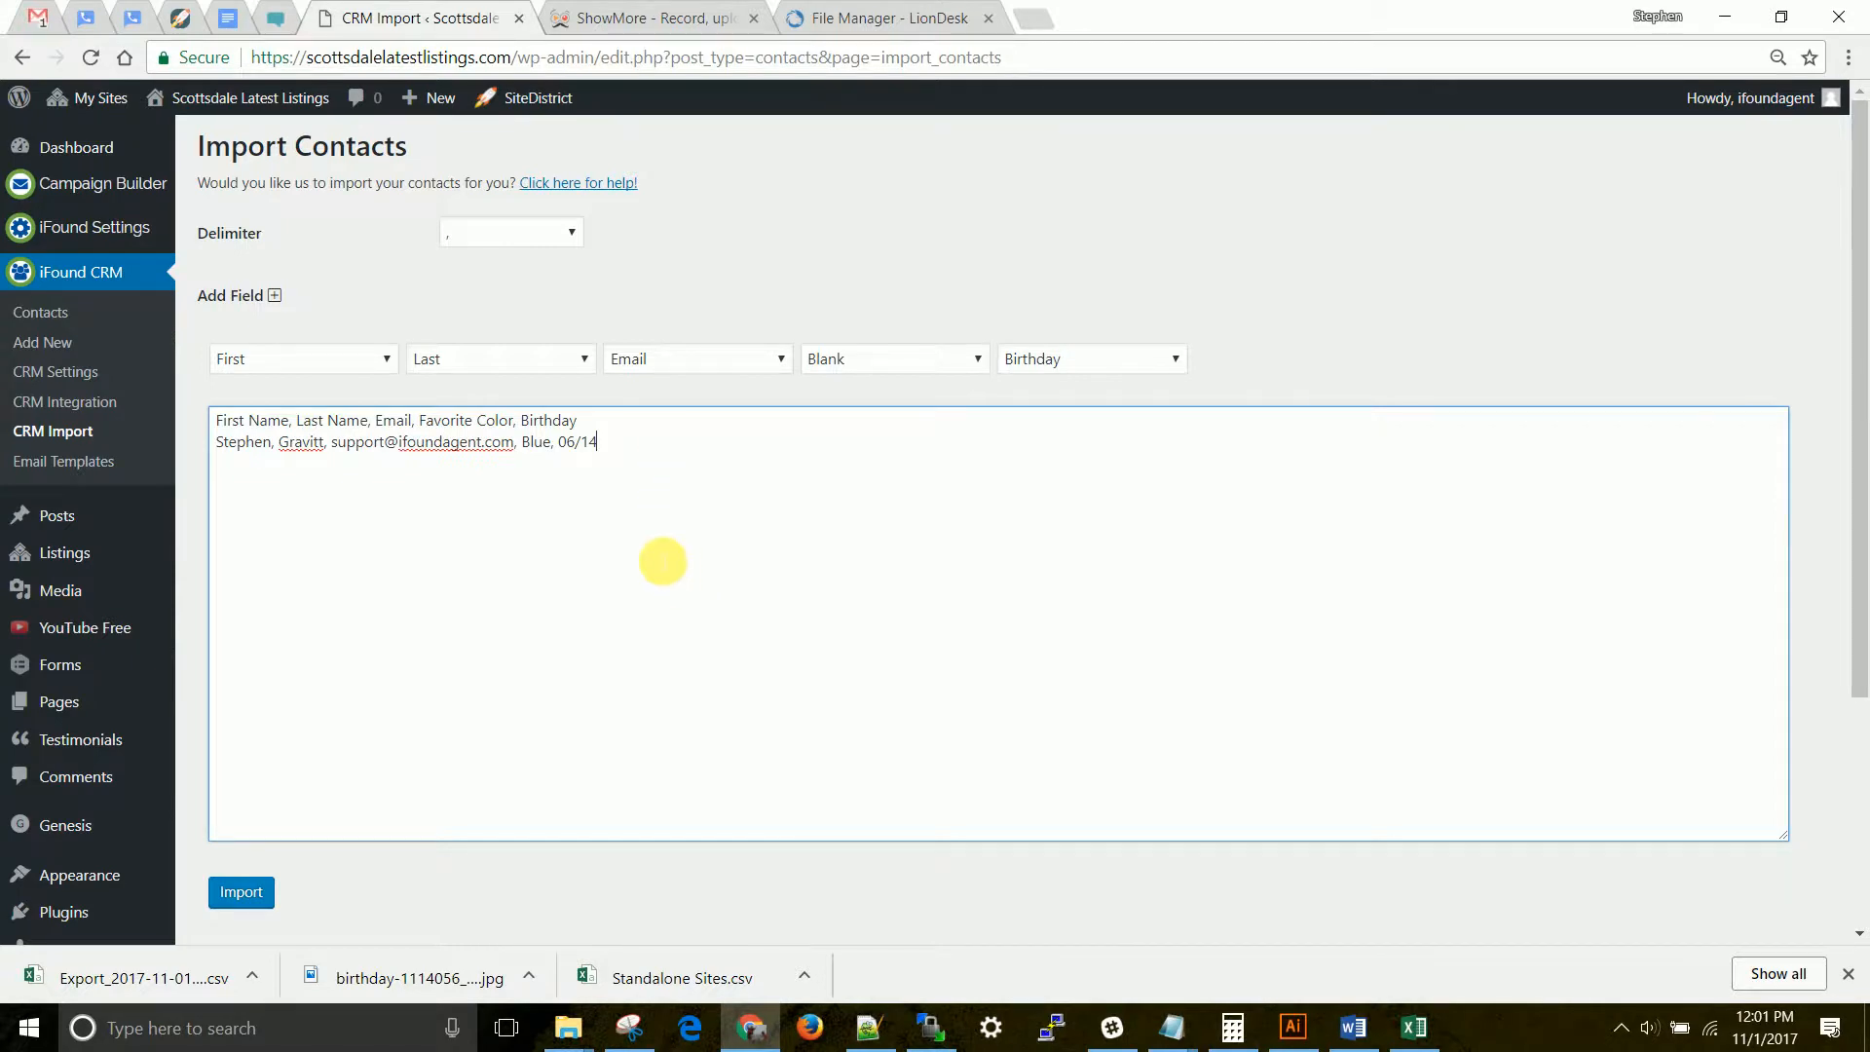
pyautogui.press('Return')
pyautogui.press('Return')
pyautogui.press('Return')
pyautogui.press('Return')
pyautogui.press('Return')
pyautogui.press('BackSpace')
pyautogui.press('BackSpace')
pyautogui.press('BackSpace')
pyautogui.press('BackSpace')
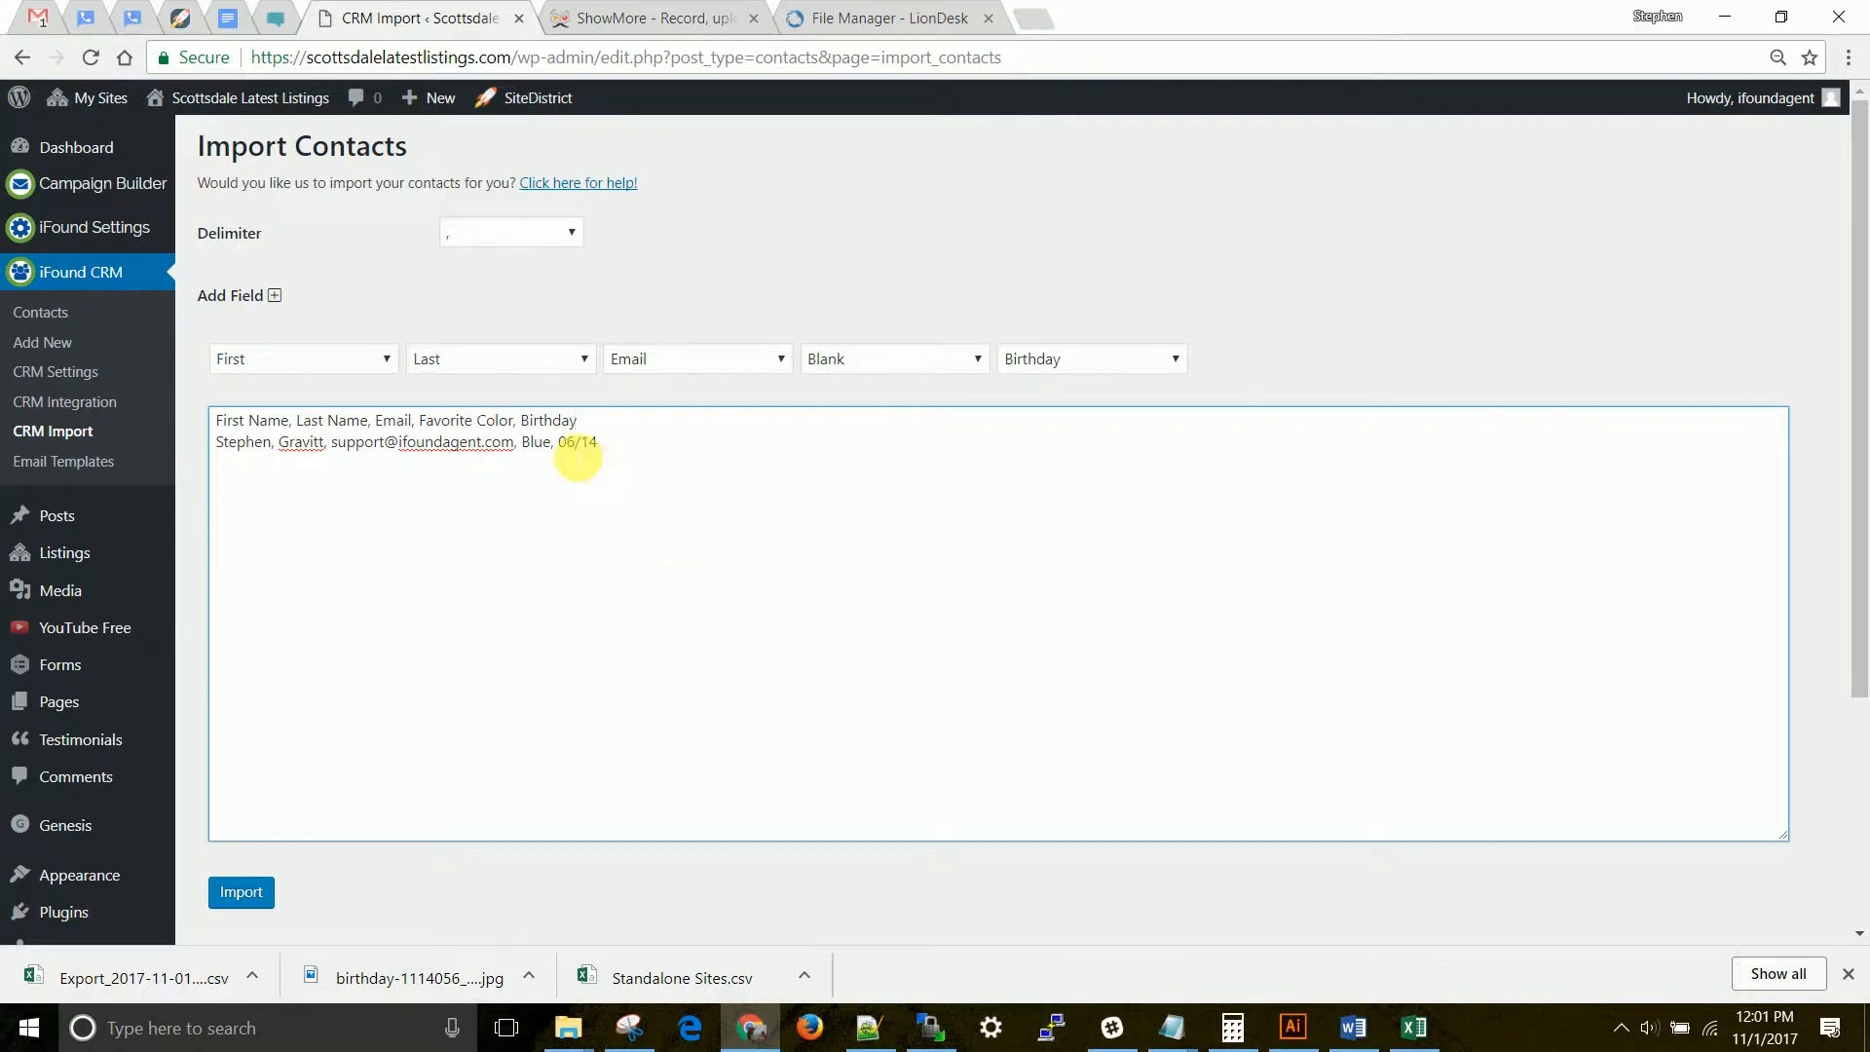
# - Delete the header row and its leftover empty line from the pasted text, and import the contact
pyautogui.moveTo(659, 427); pyautogui.dragTo(220, 411)
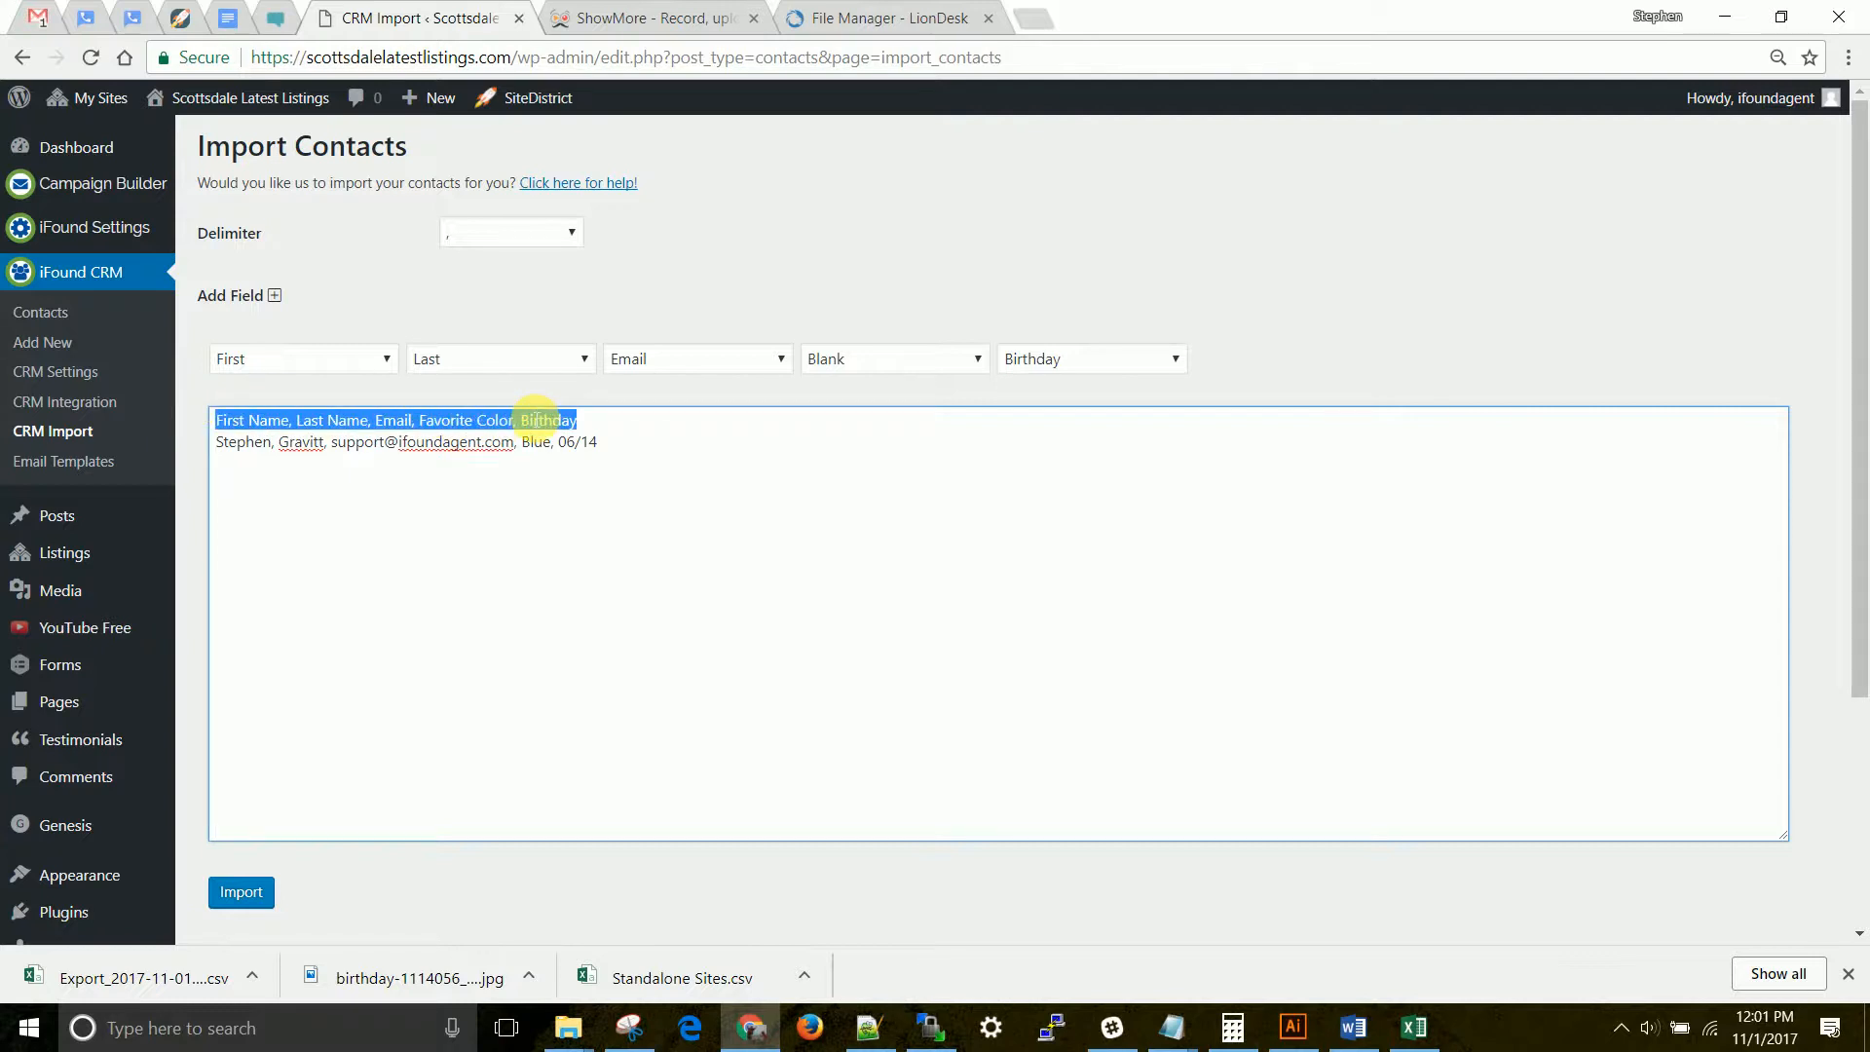
pyautogui.press('BackSpace')
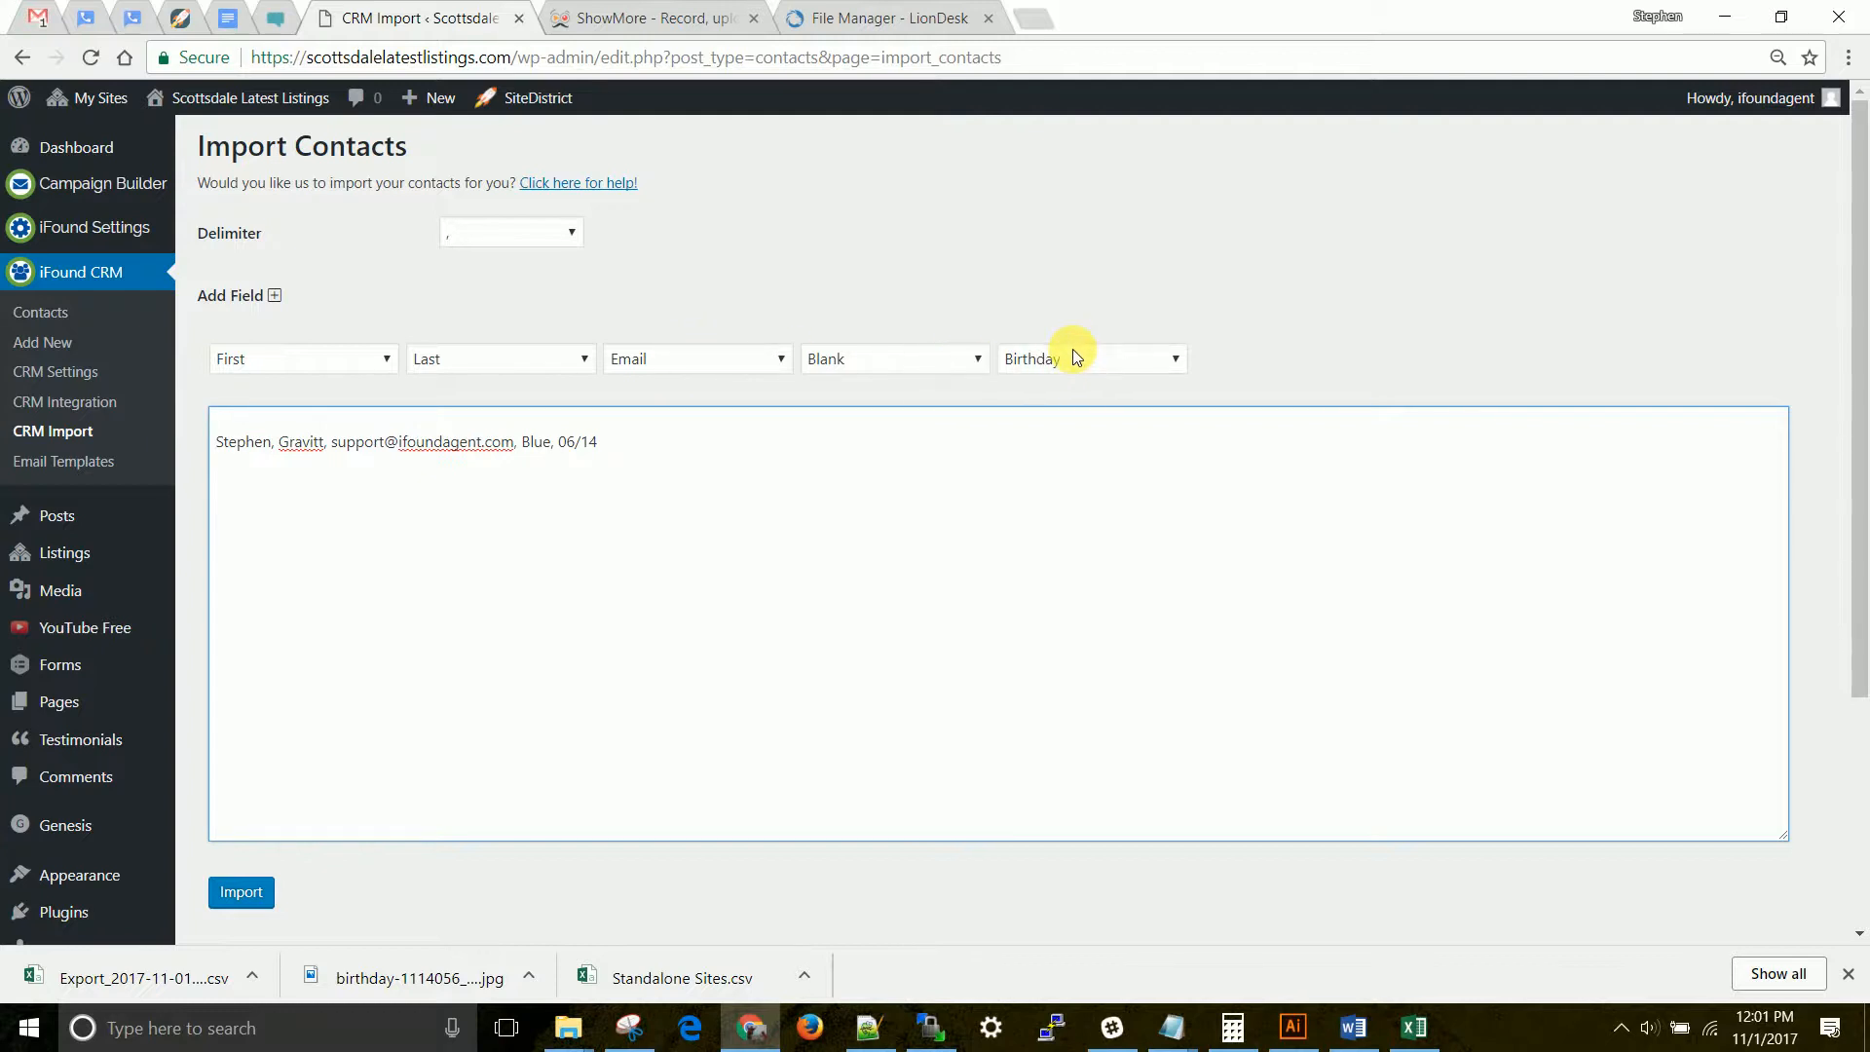
pyautogui.press('Delete')
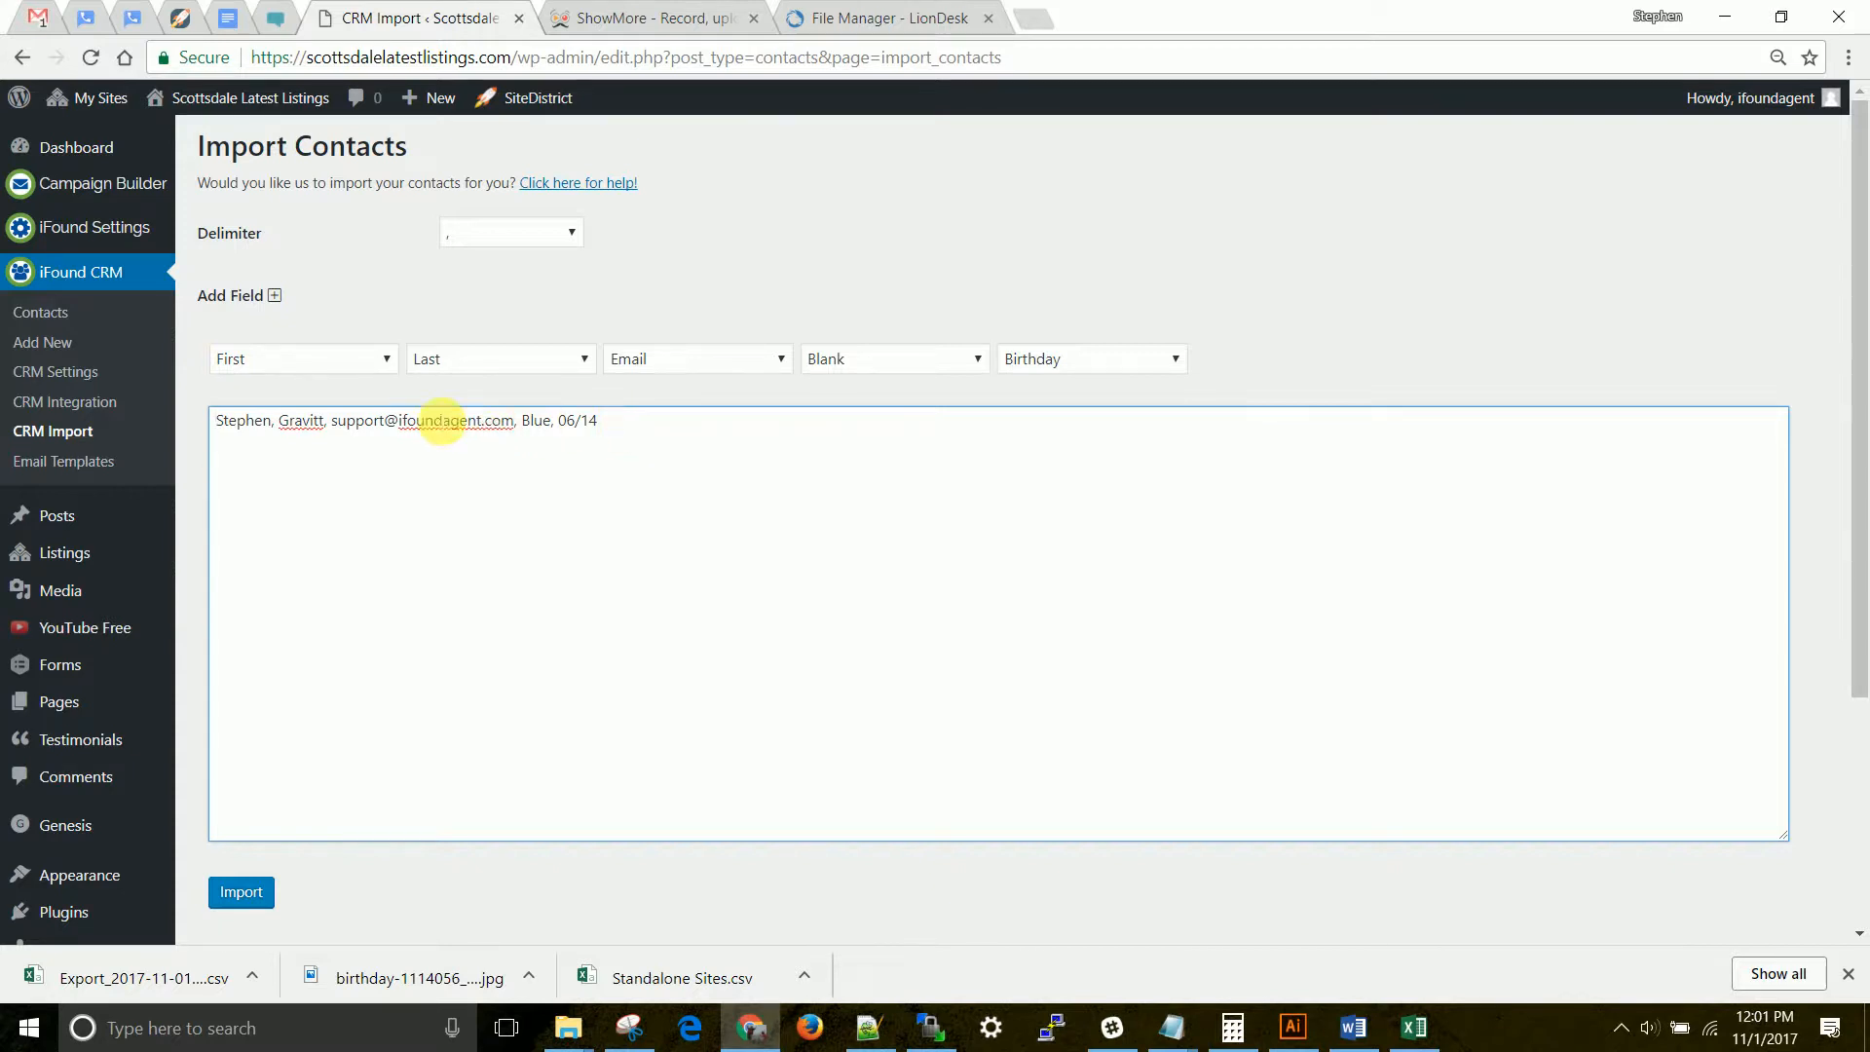
pyautogui.click(247, 902)
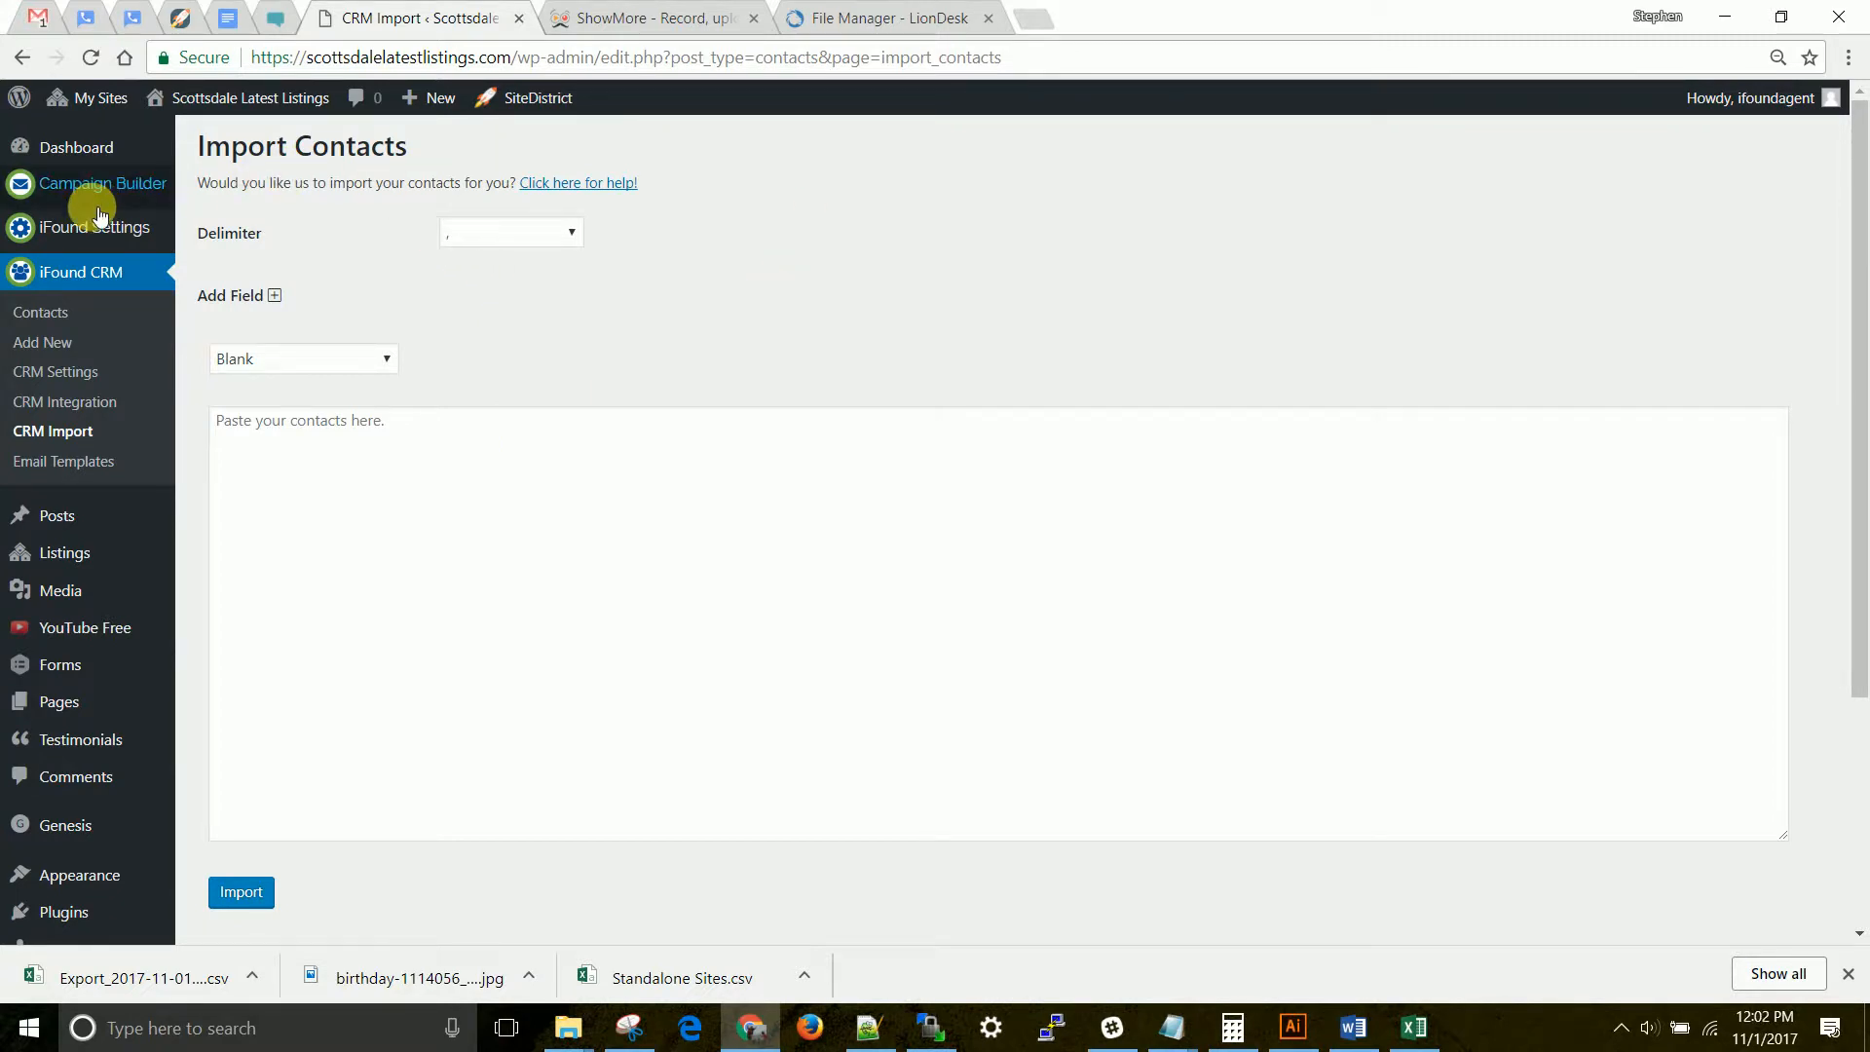
# - Sort the CRM's contacts list by date, newest first, and open the newly imported contact
pyautogui.click(51, 311)
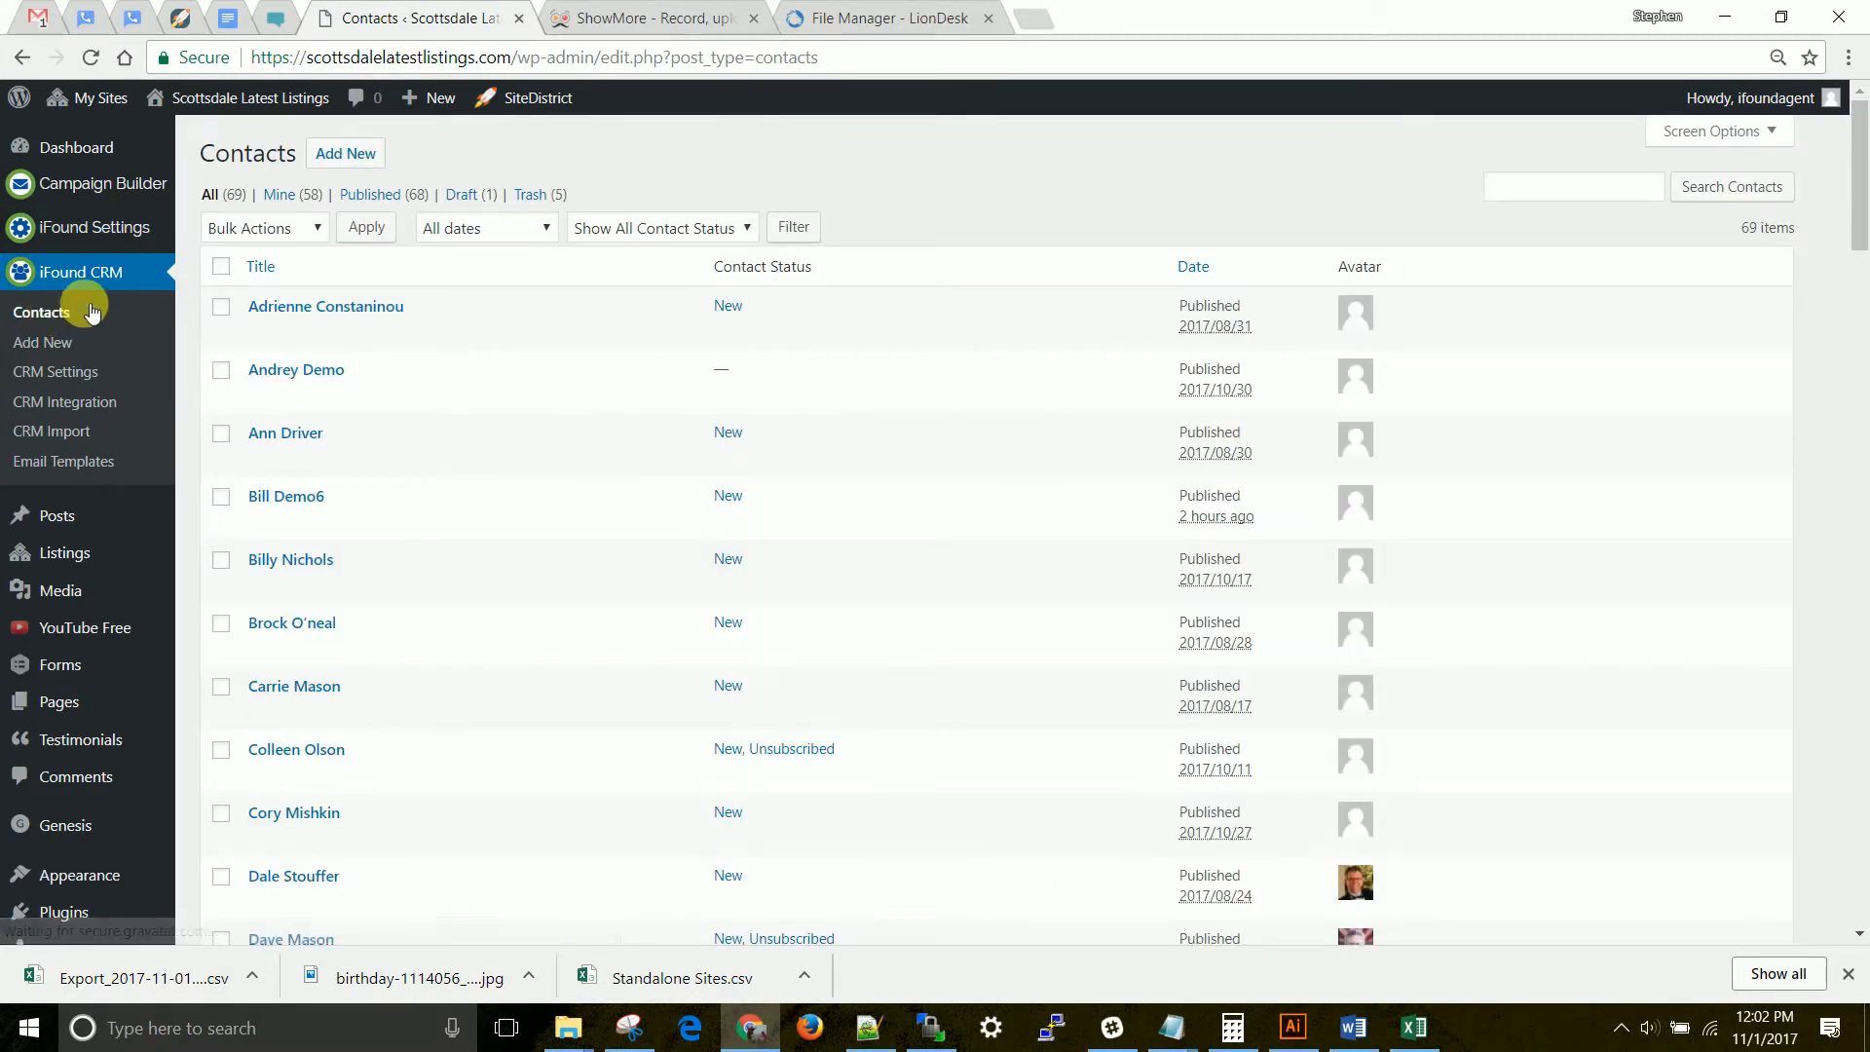
pyautogui.click(1196, 267)
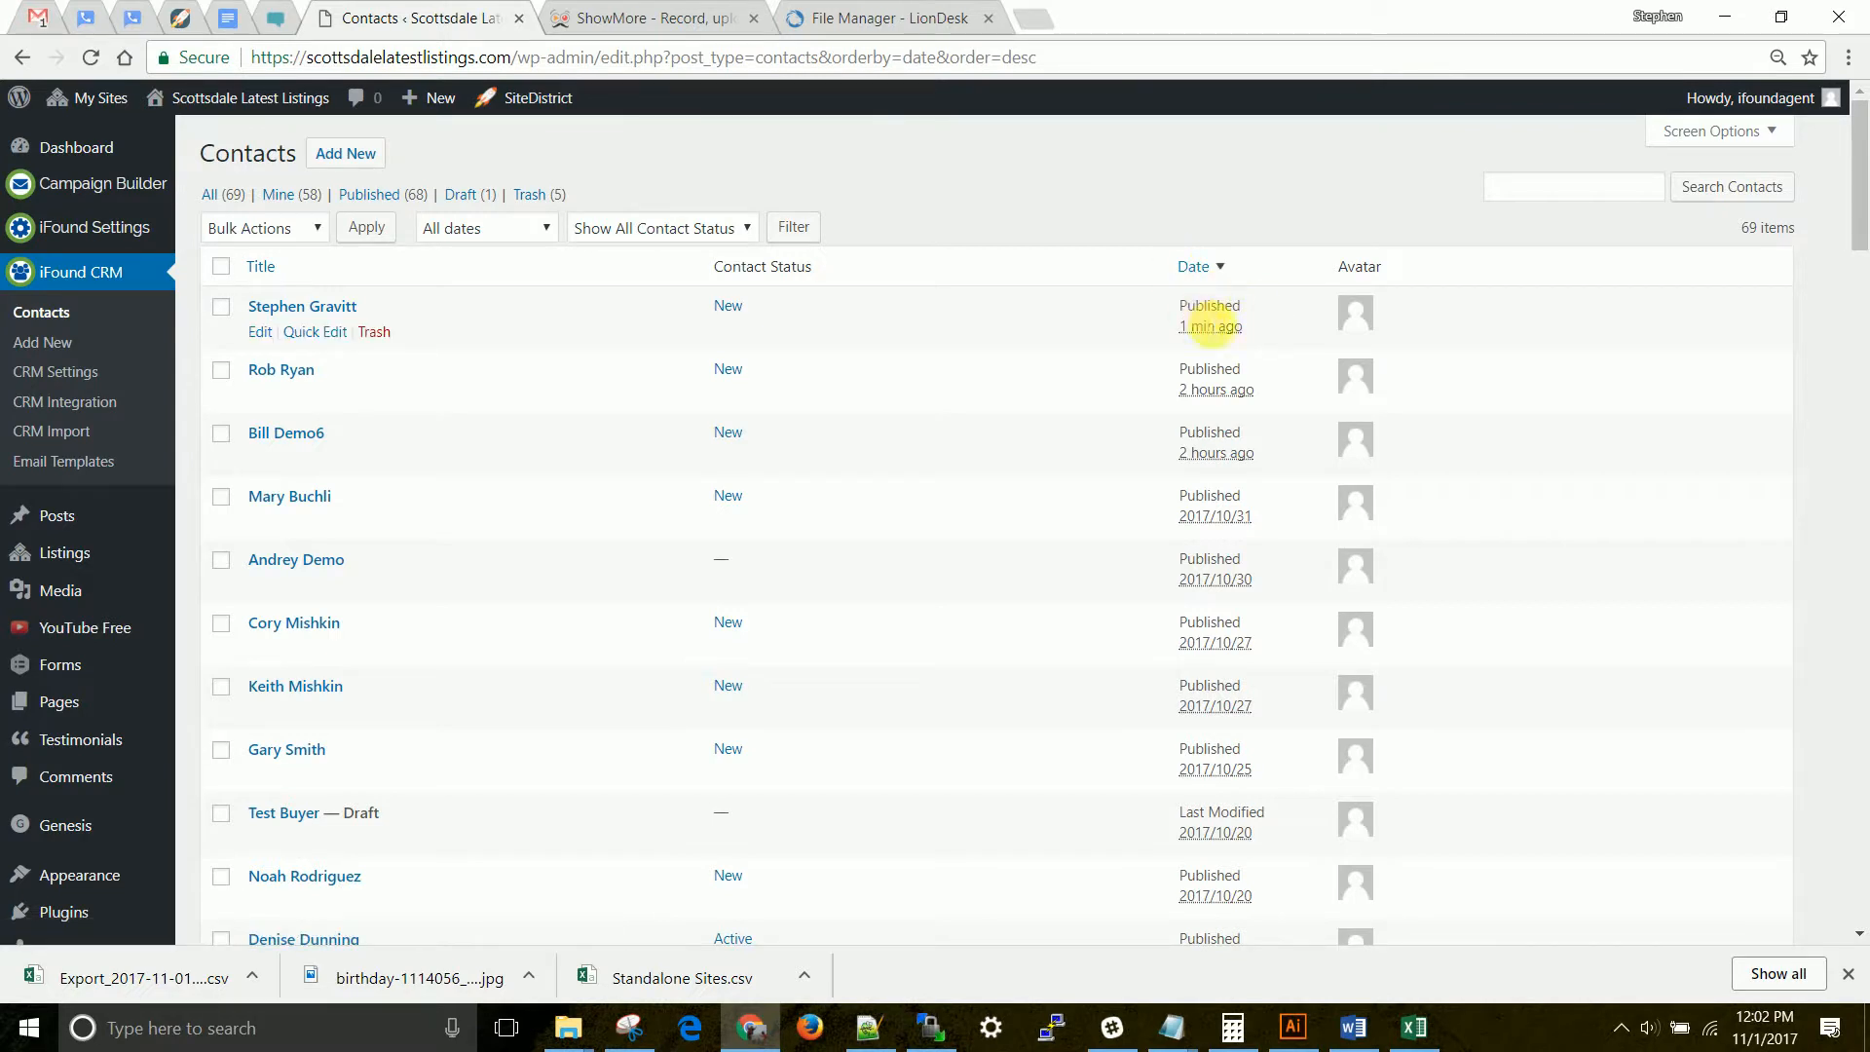
pyautogui.click(338, 309)
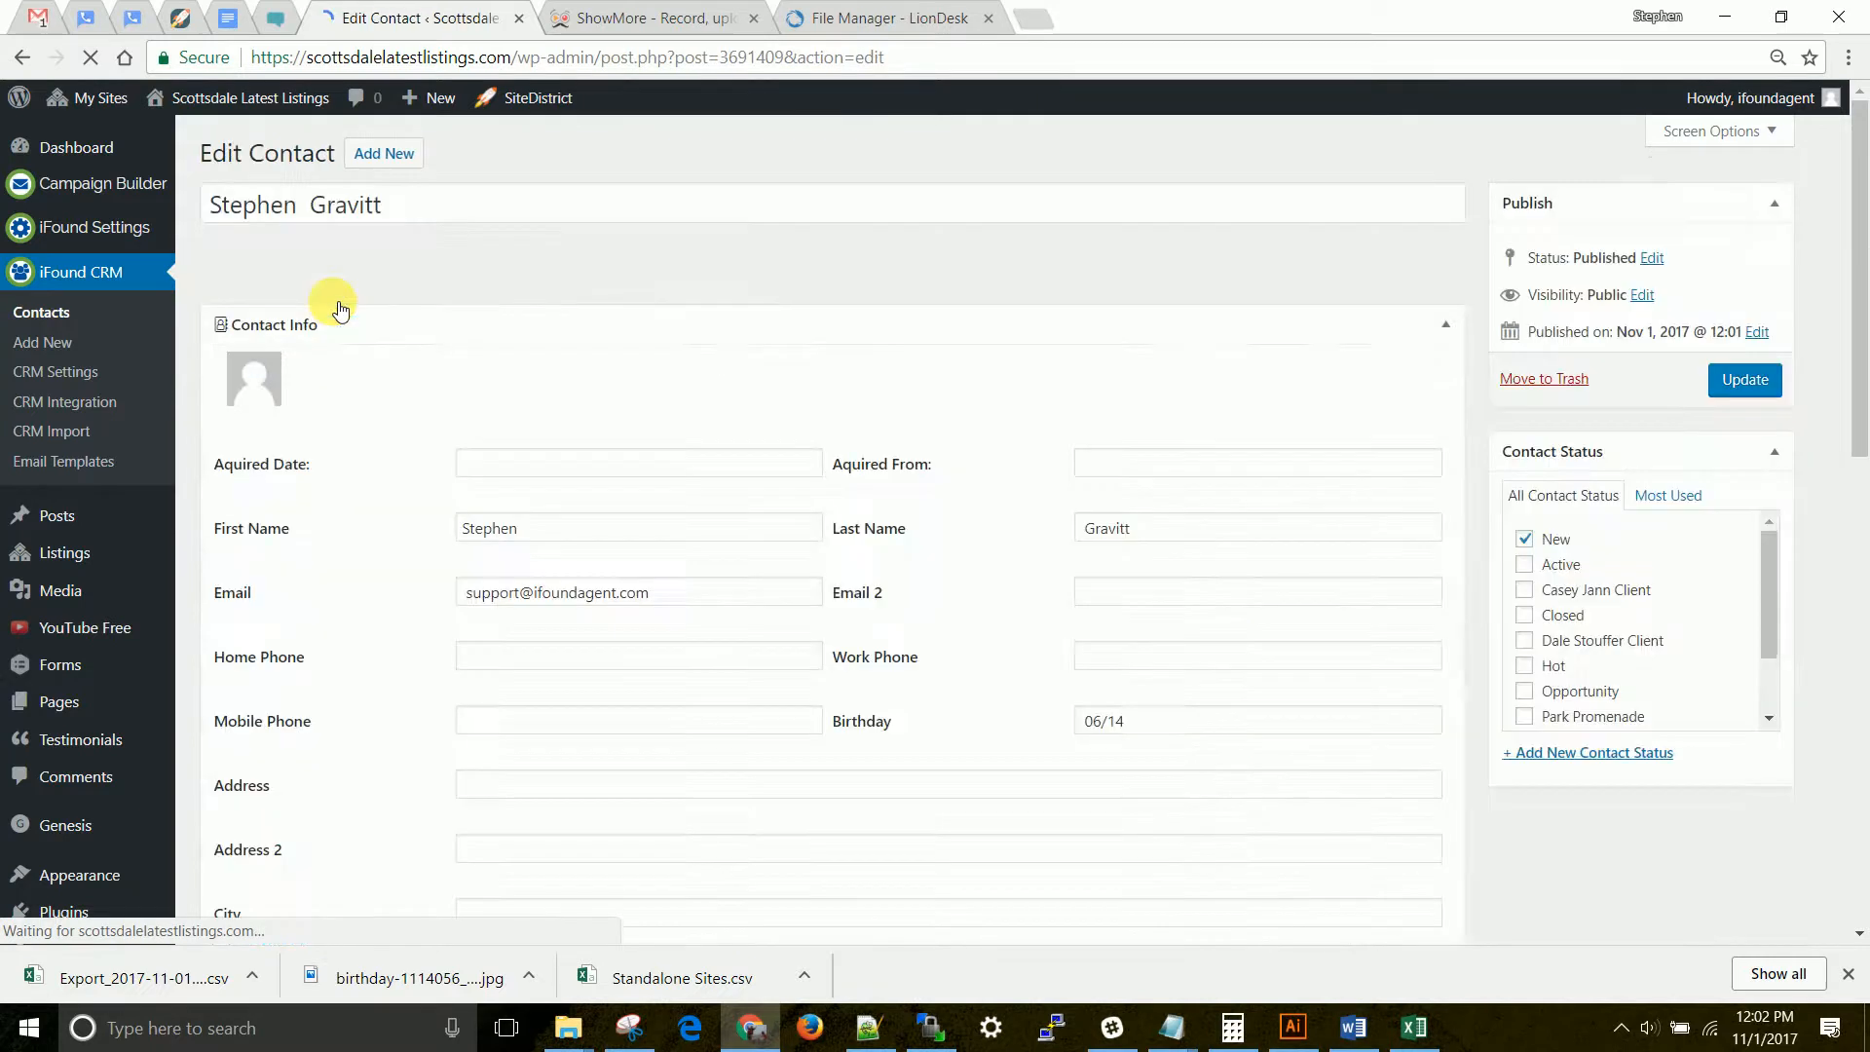
# - Examine the imported contact's record, checking the name, email and birthday fields and the sections further down
pyautogui.scroll(-3, 571, 468)
pyautogui.scroll(-1, 571, 468)
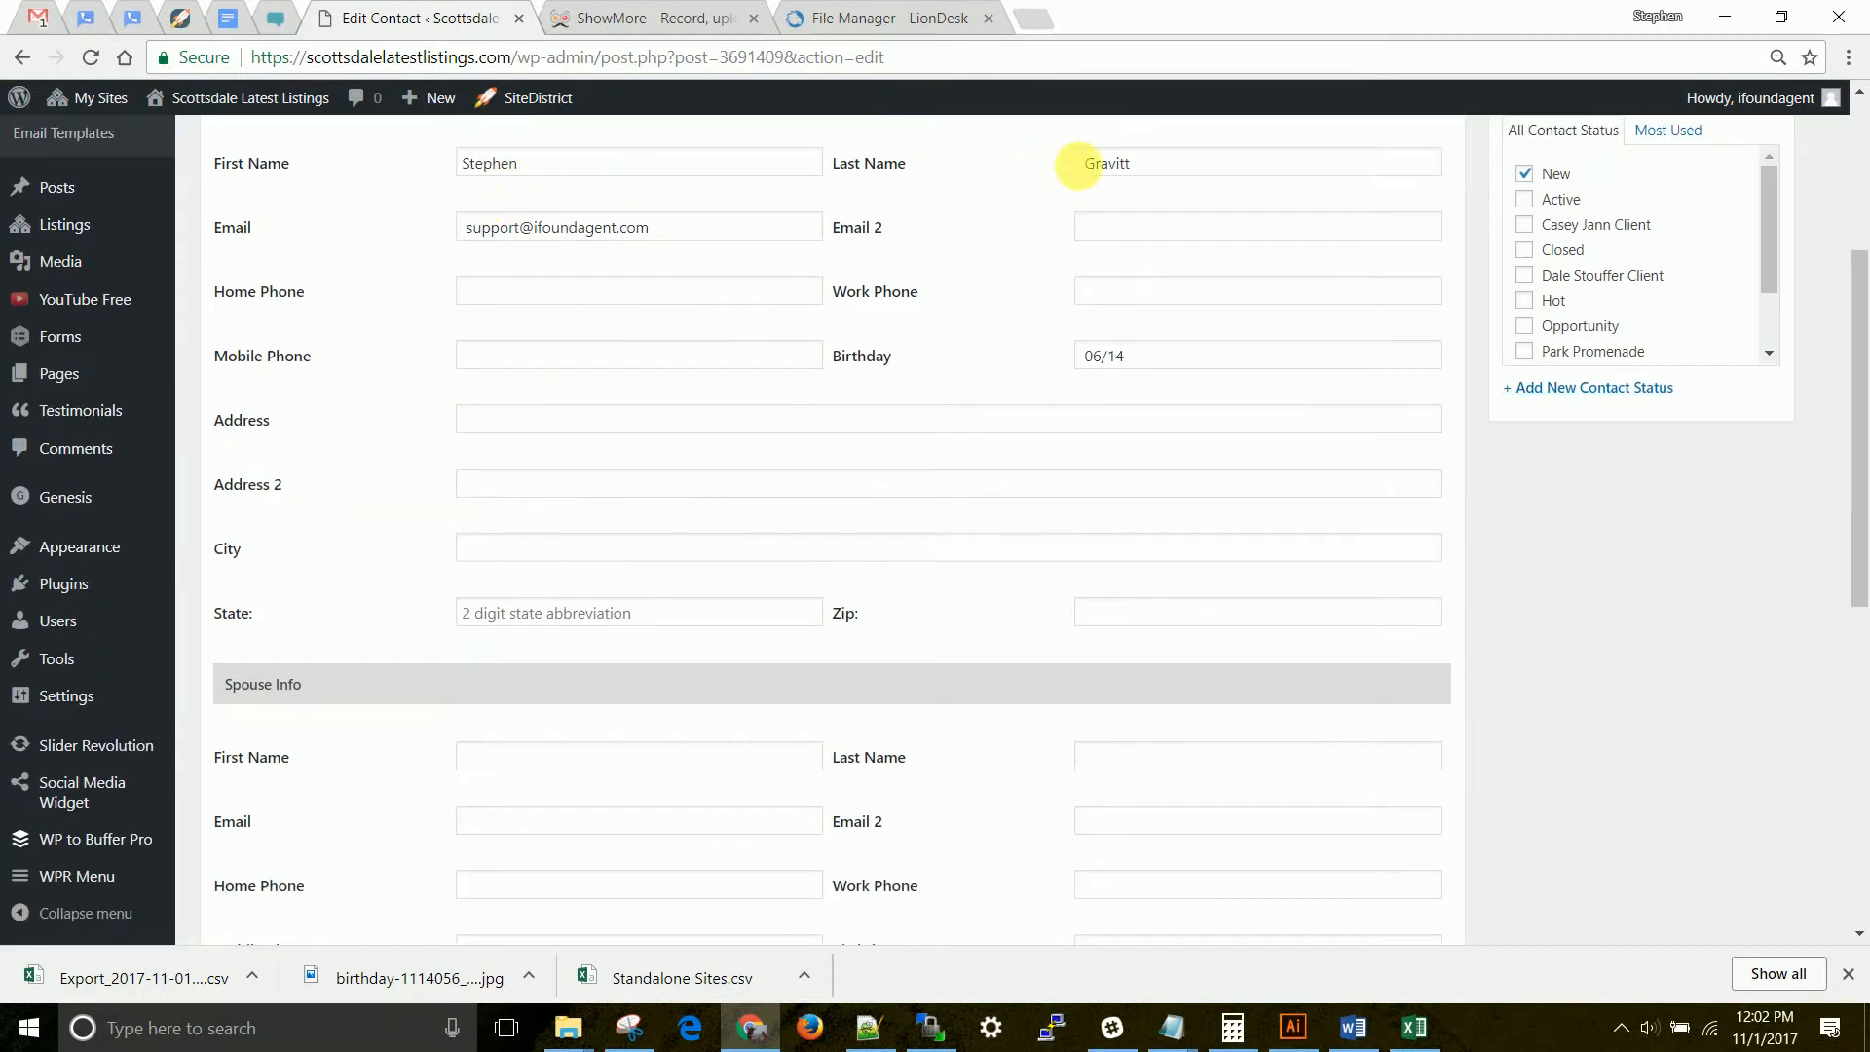
pyautogui.moveTo(693, 234); pyautogui.dragTo(388, 224)
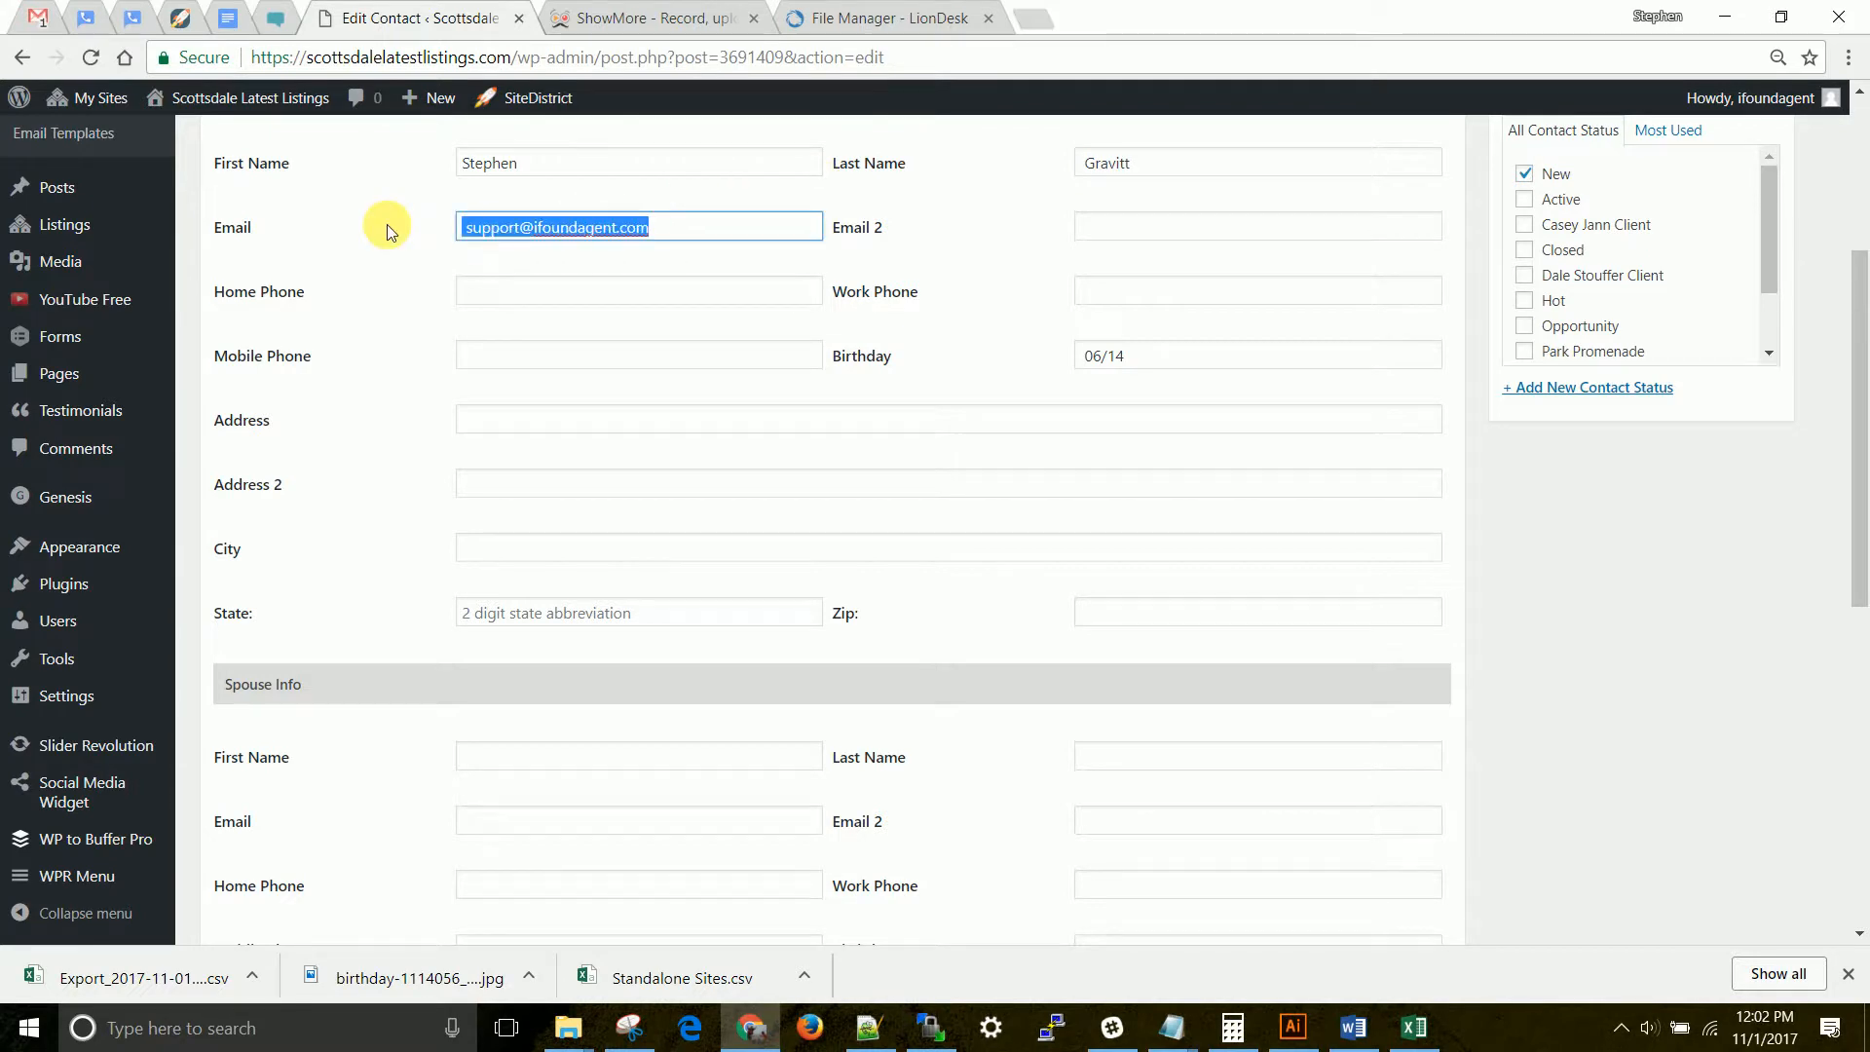
pyautogui.click(1177, 356)
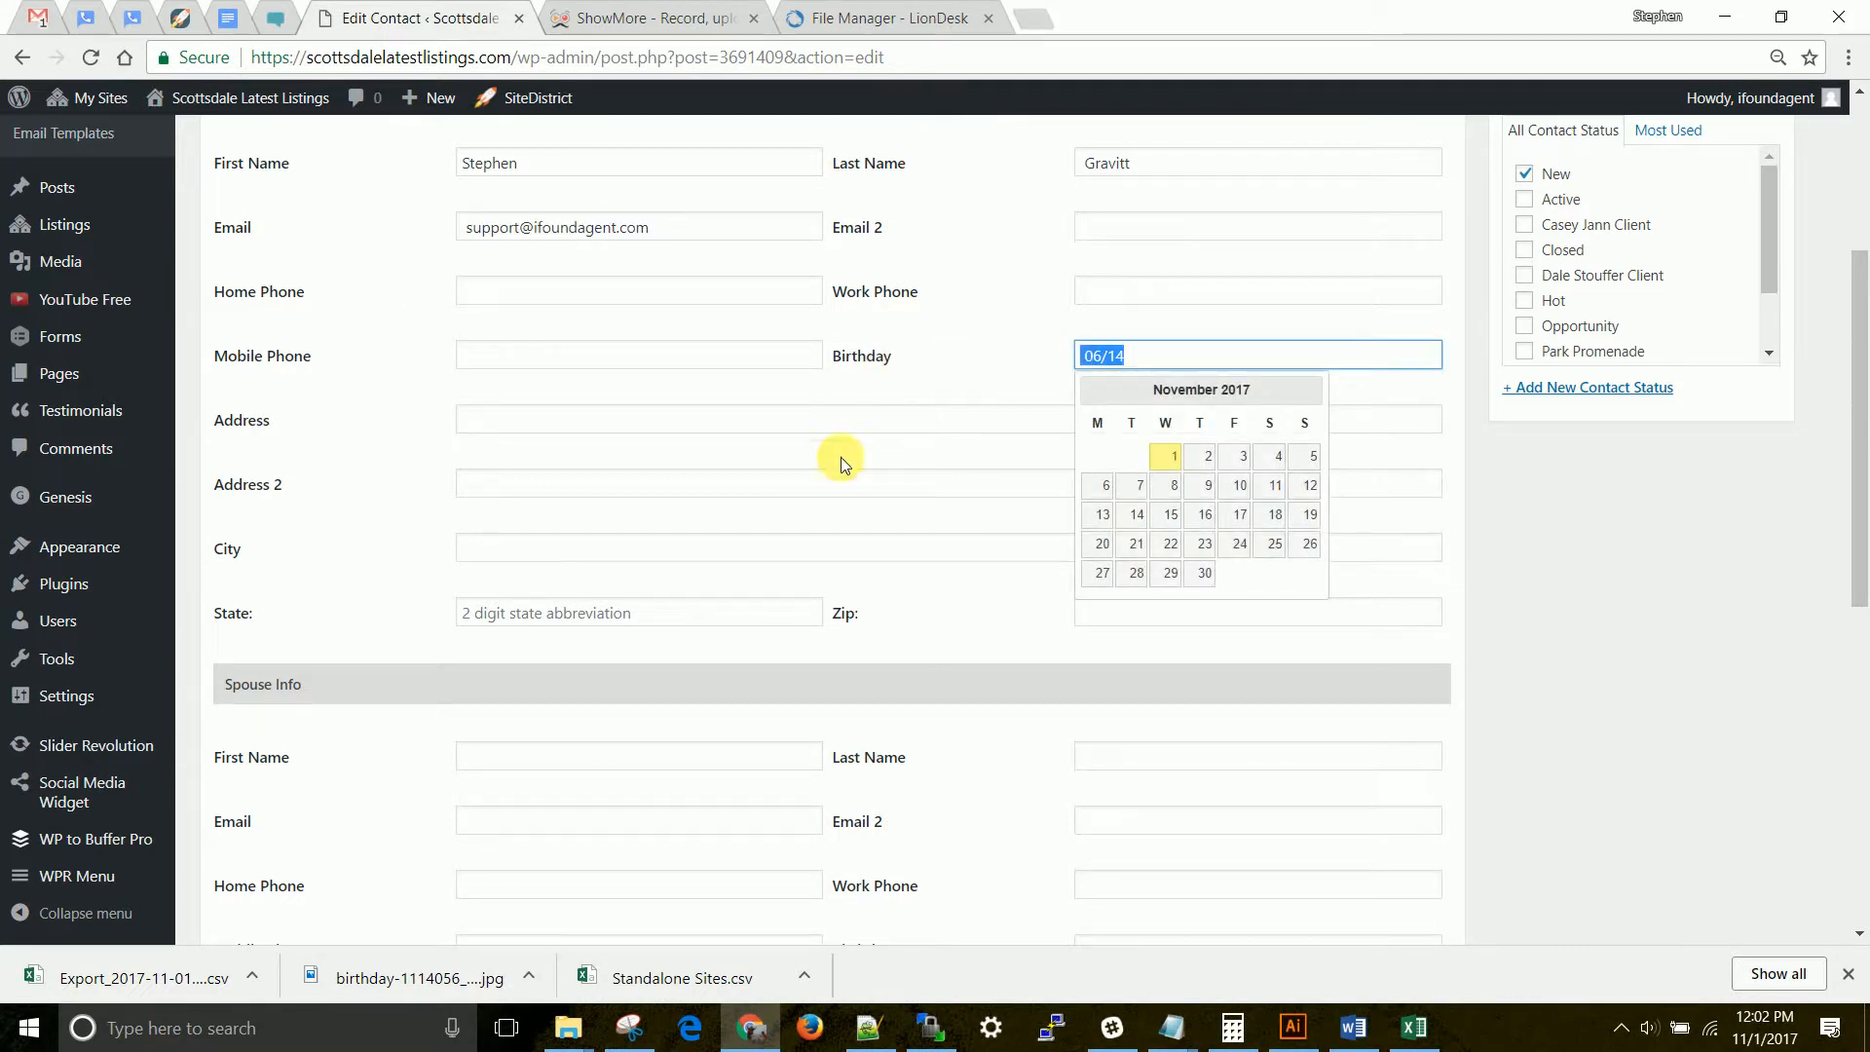
pyautogui.click(337, 355)
pyautogui.scroll(3, 394, 495)
pyautogui.scroll(-3, 391, 503)
pyautogui.scroll(-6, 389, 505)
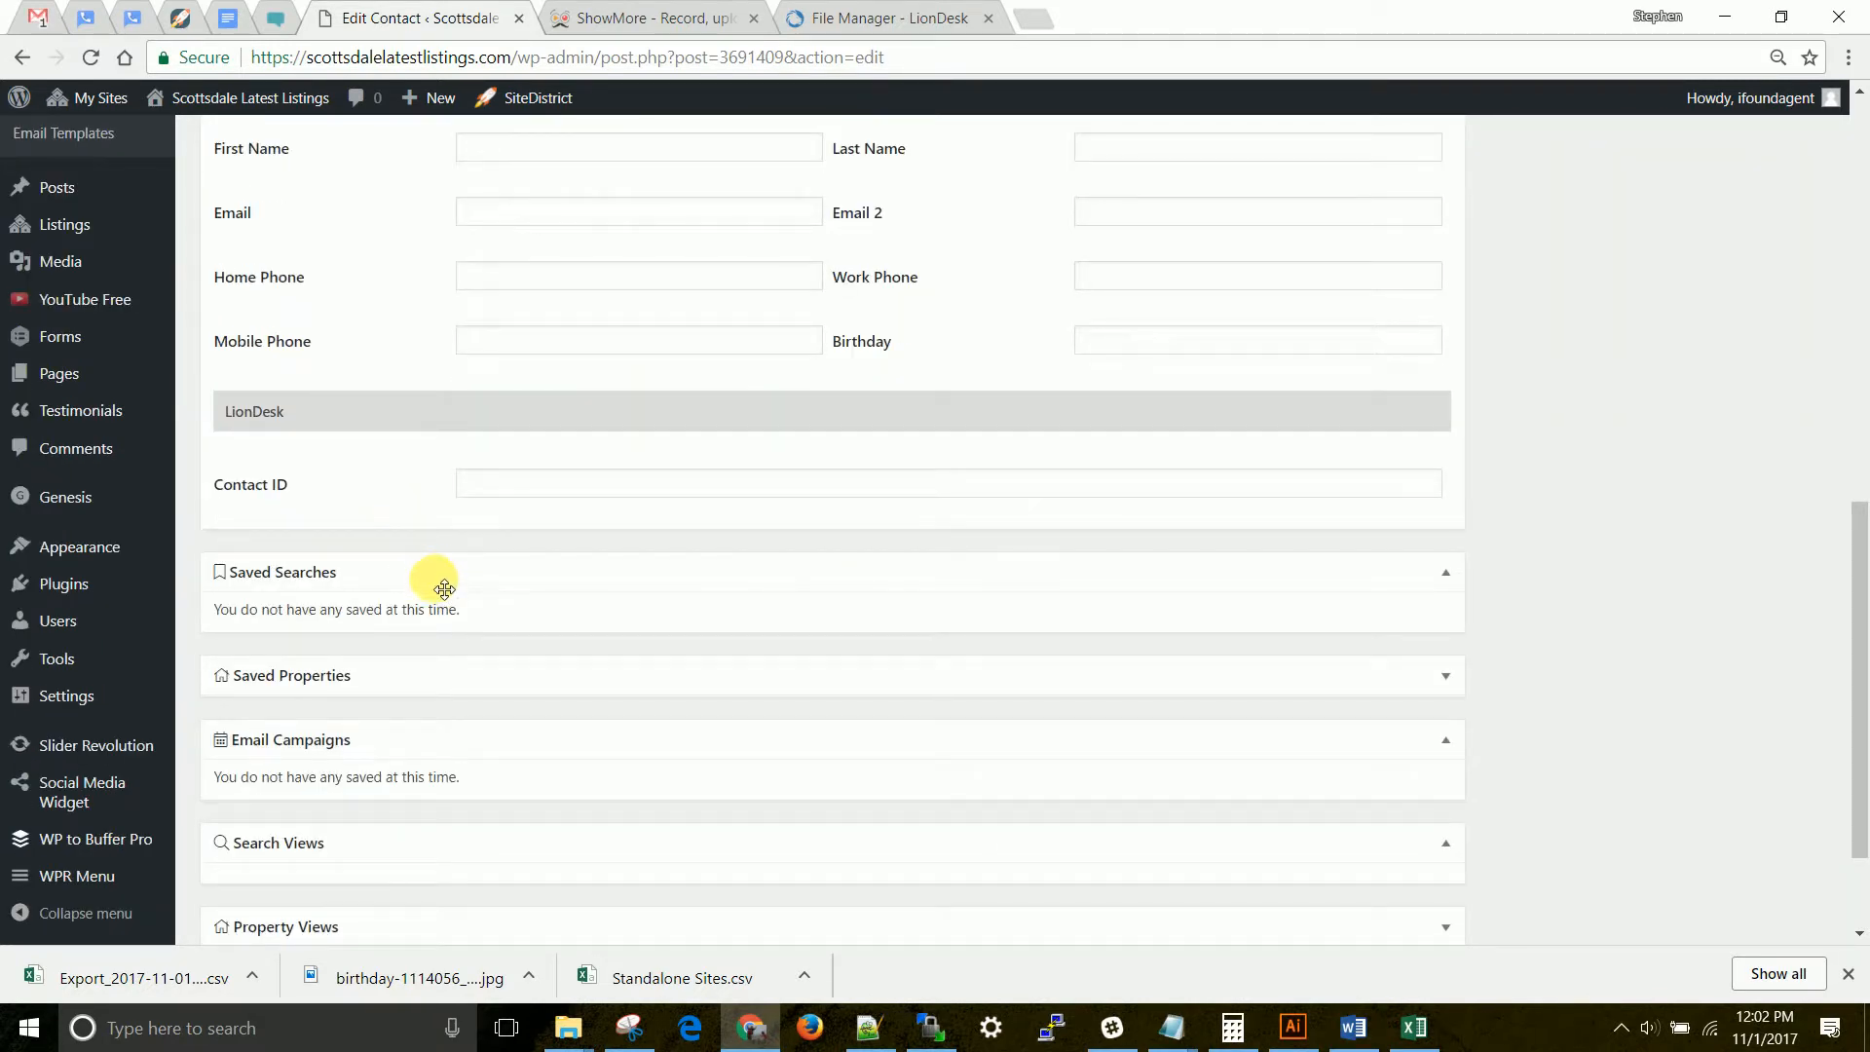
pyautogui.scroll(10, 444, 590)
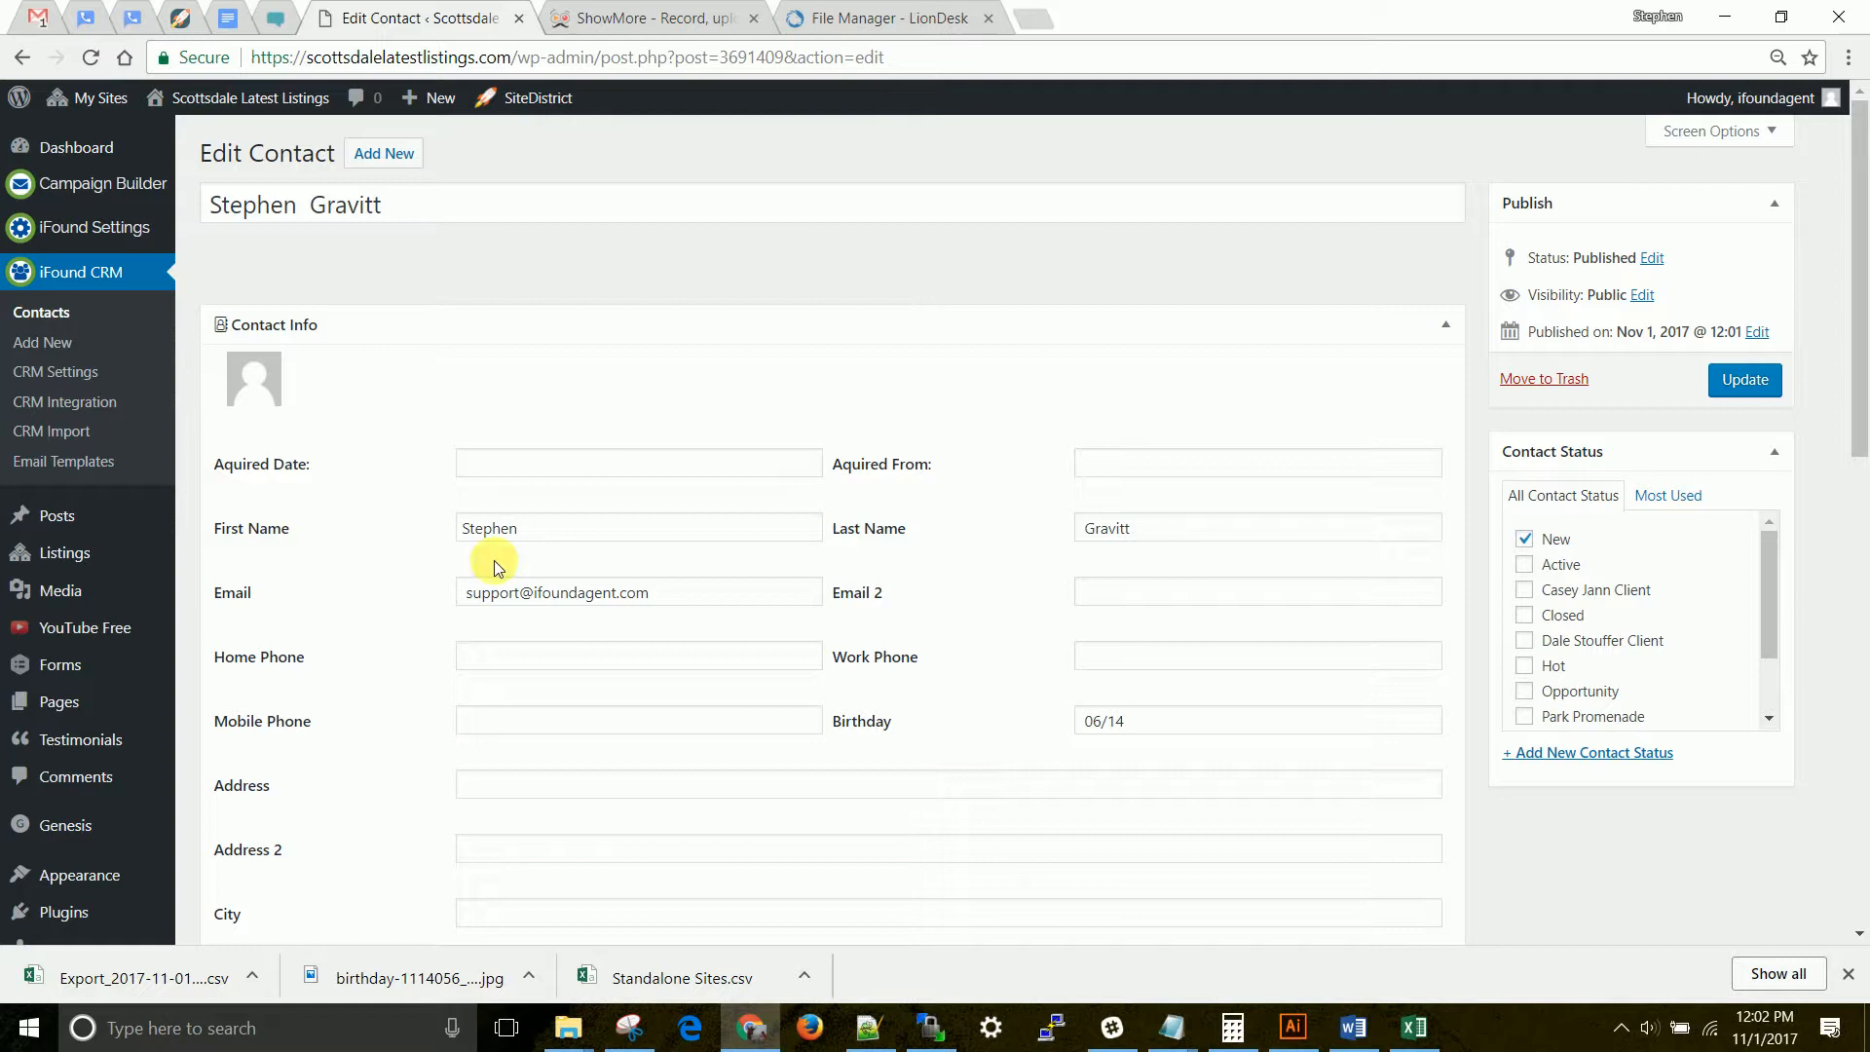
pyautogui.moveTo(689, 593); pyautogui.dragTo(404, 572)
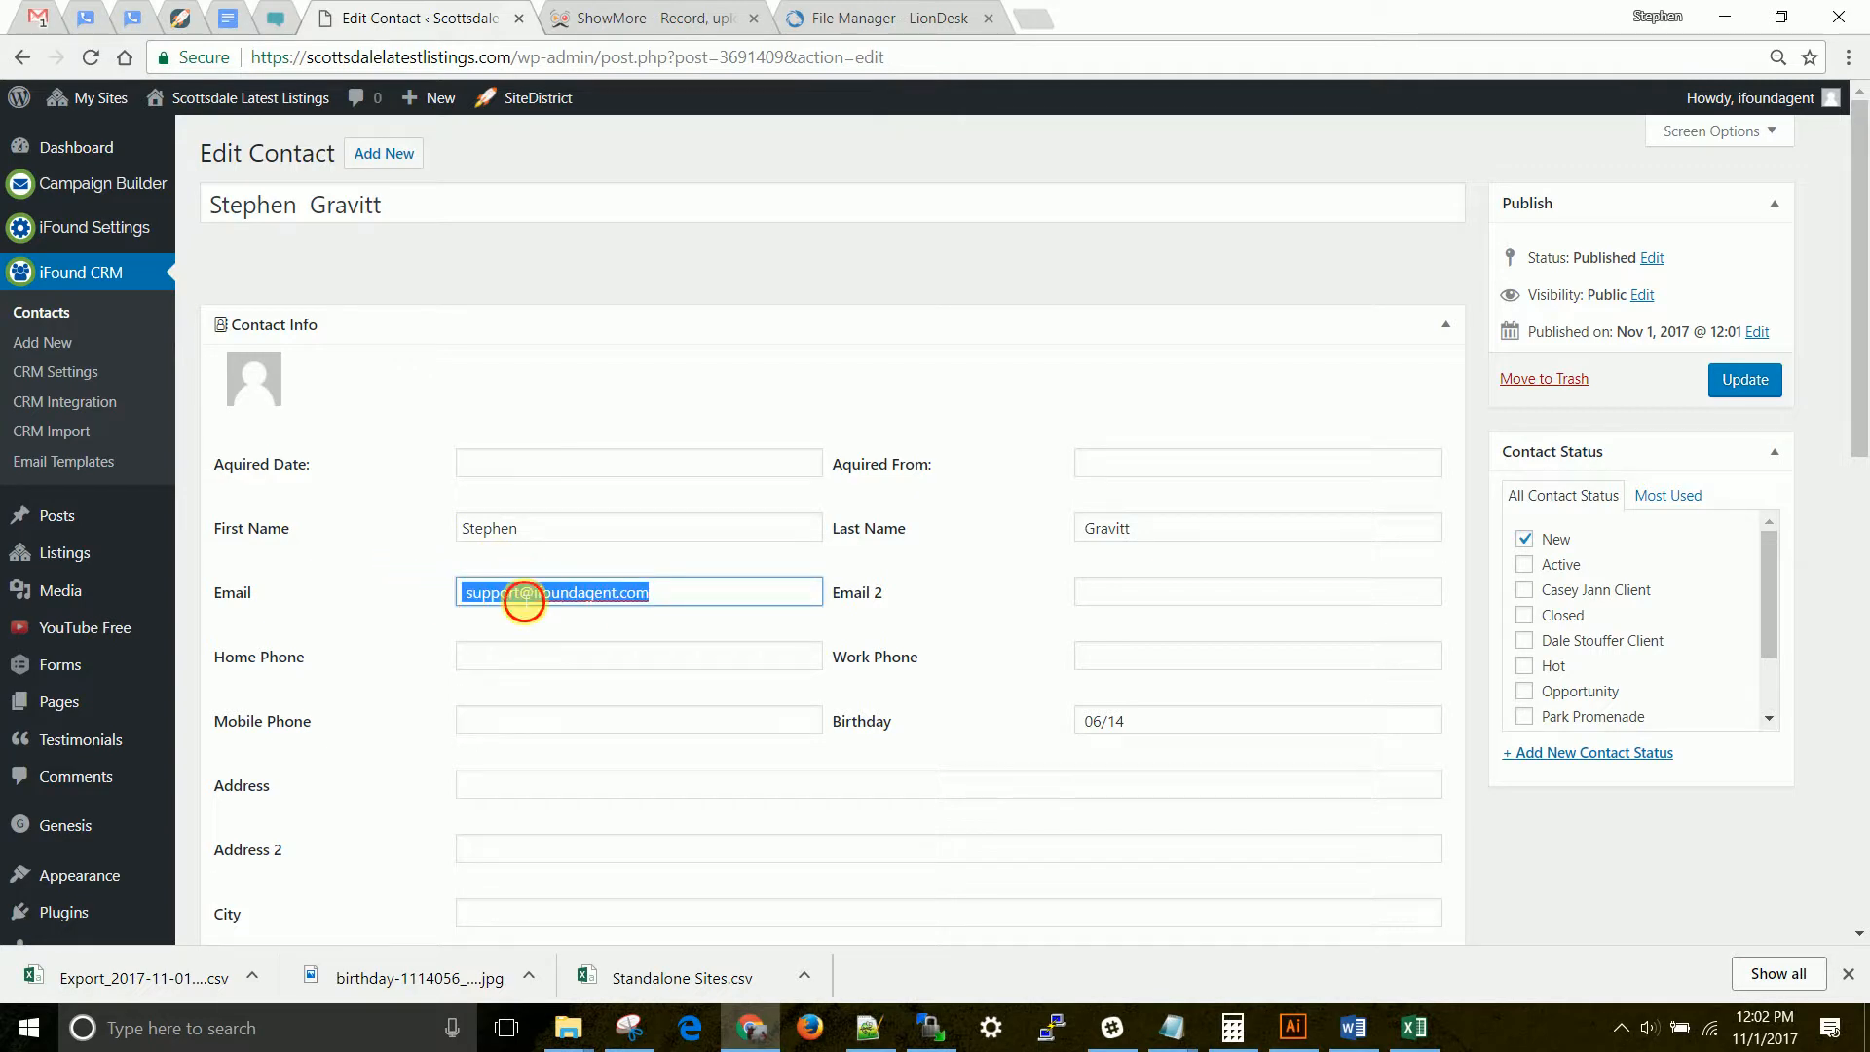
pyautogui.click(523, 592)
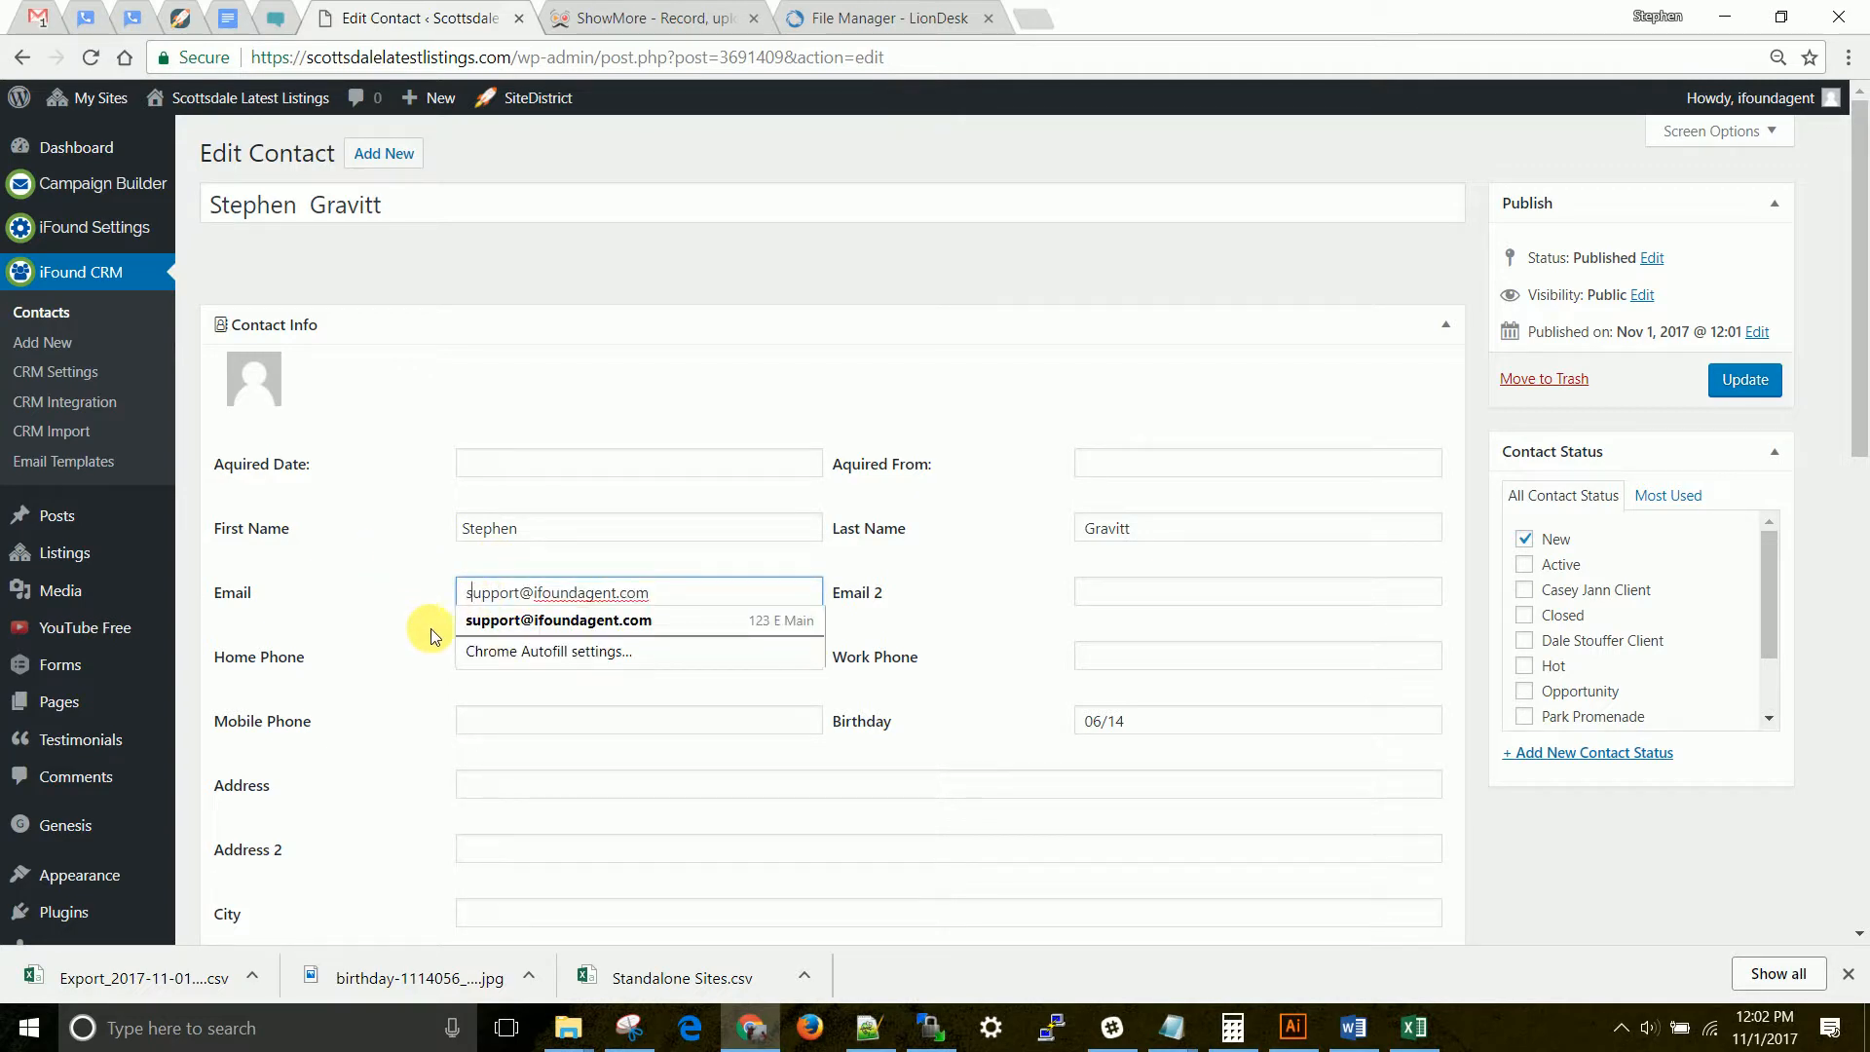
# - Sort the CRM's contacts list by date, newest first, and move the newest and third-newest contacts to the trash in bulk
pyautogui.click(44, 314)
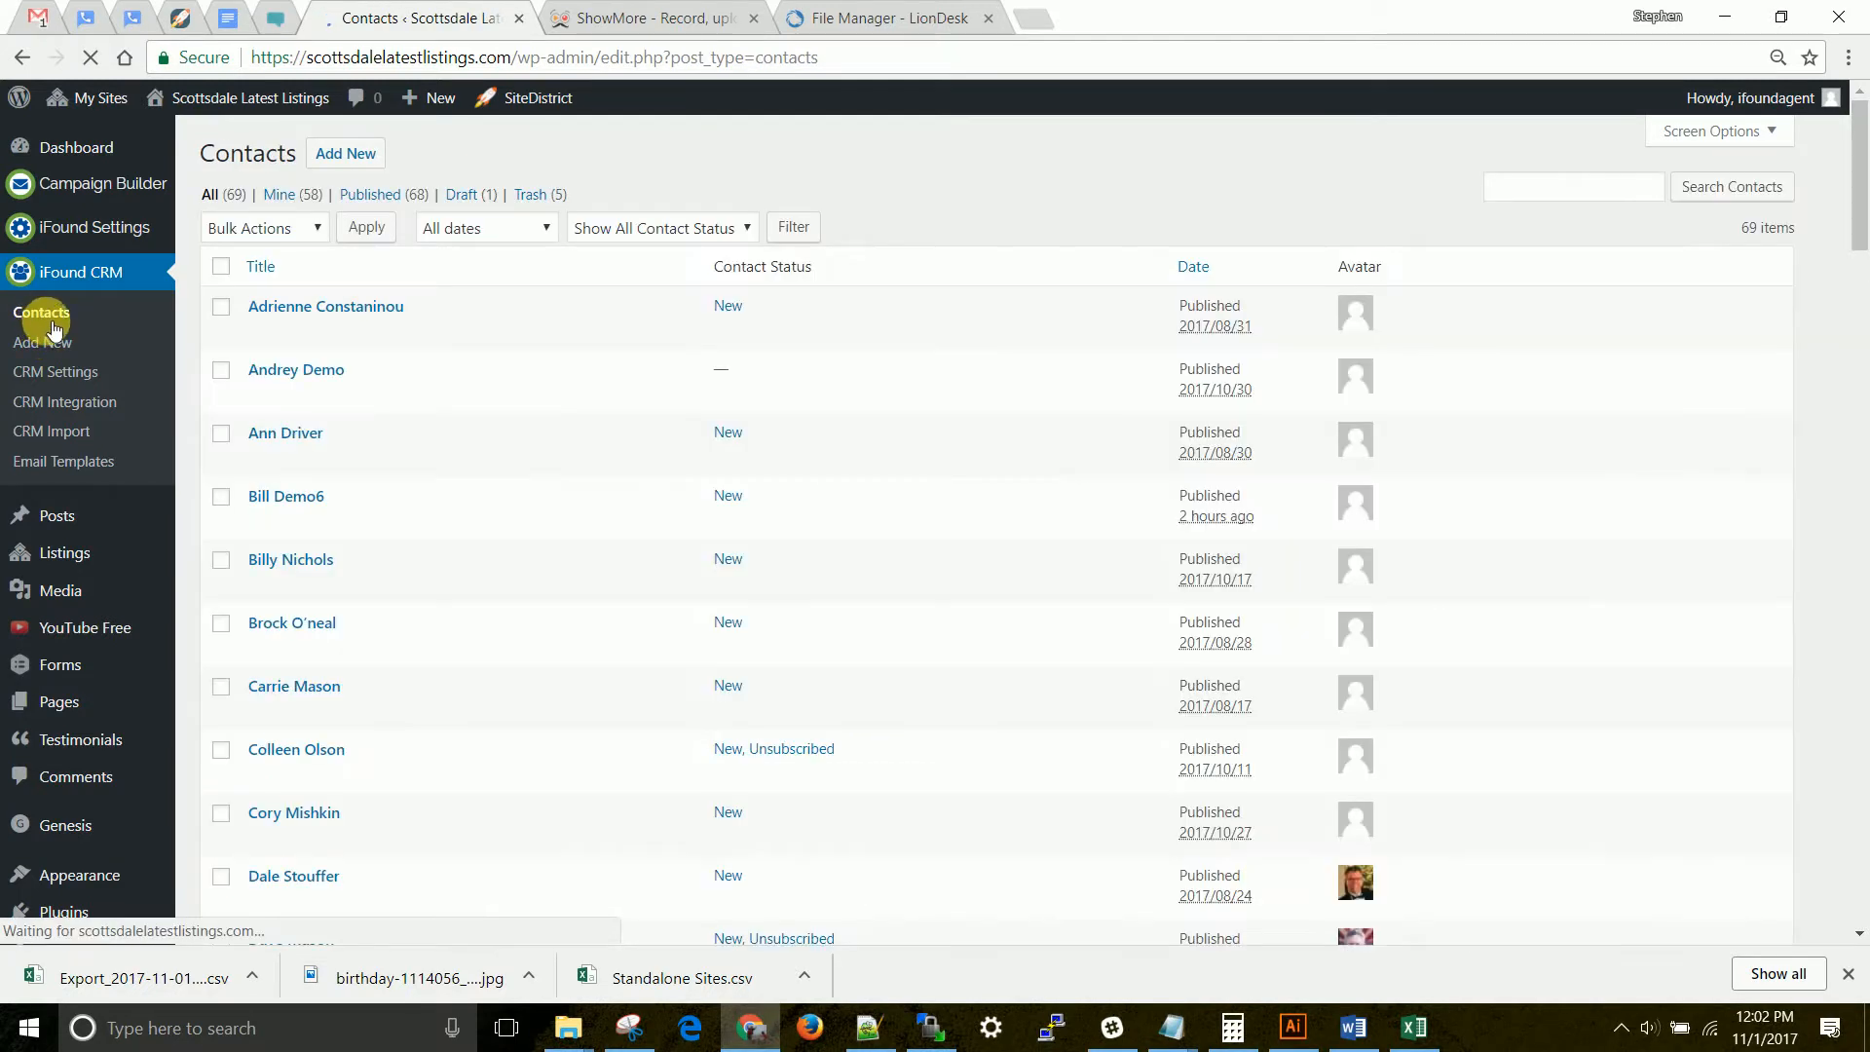
pyautogui.click(1215, 267)
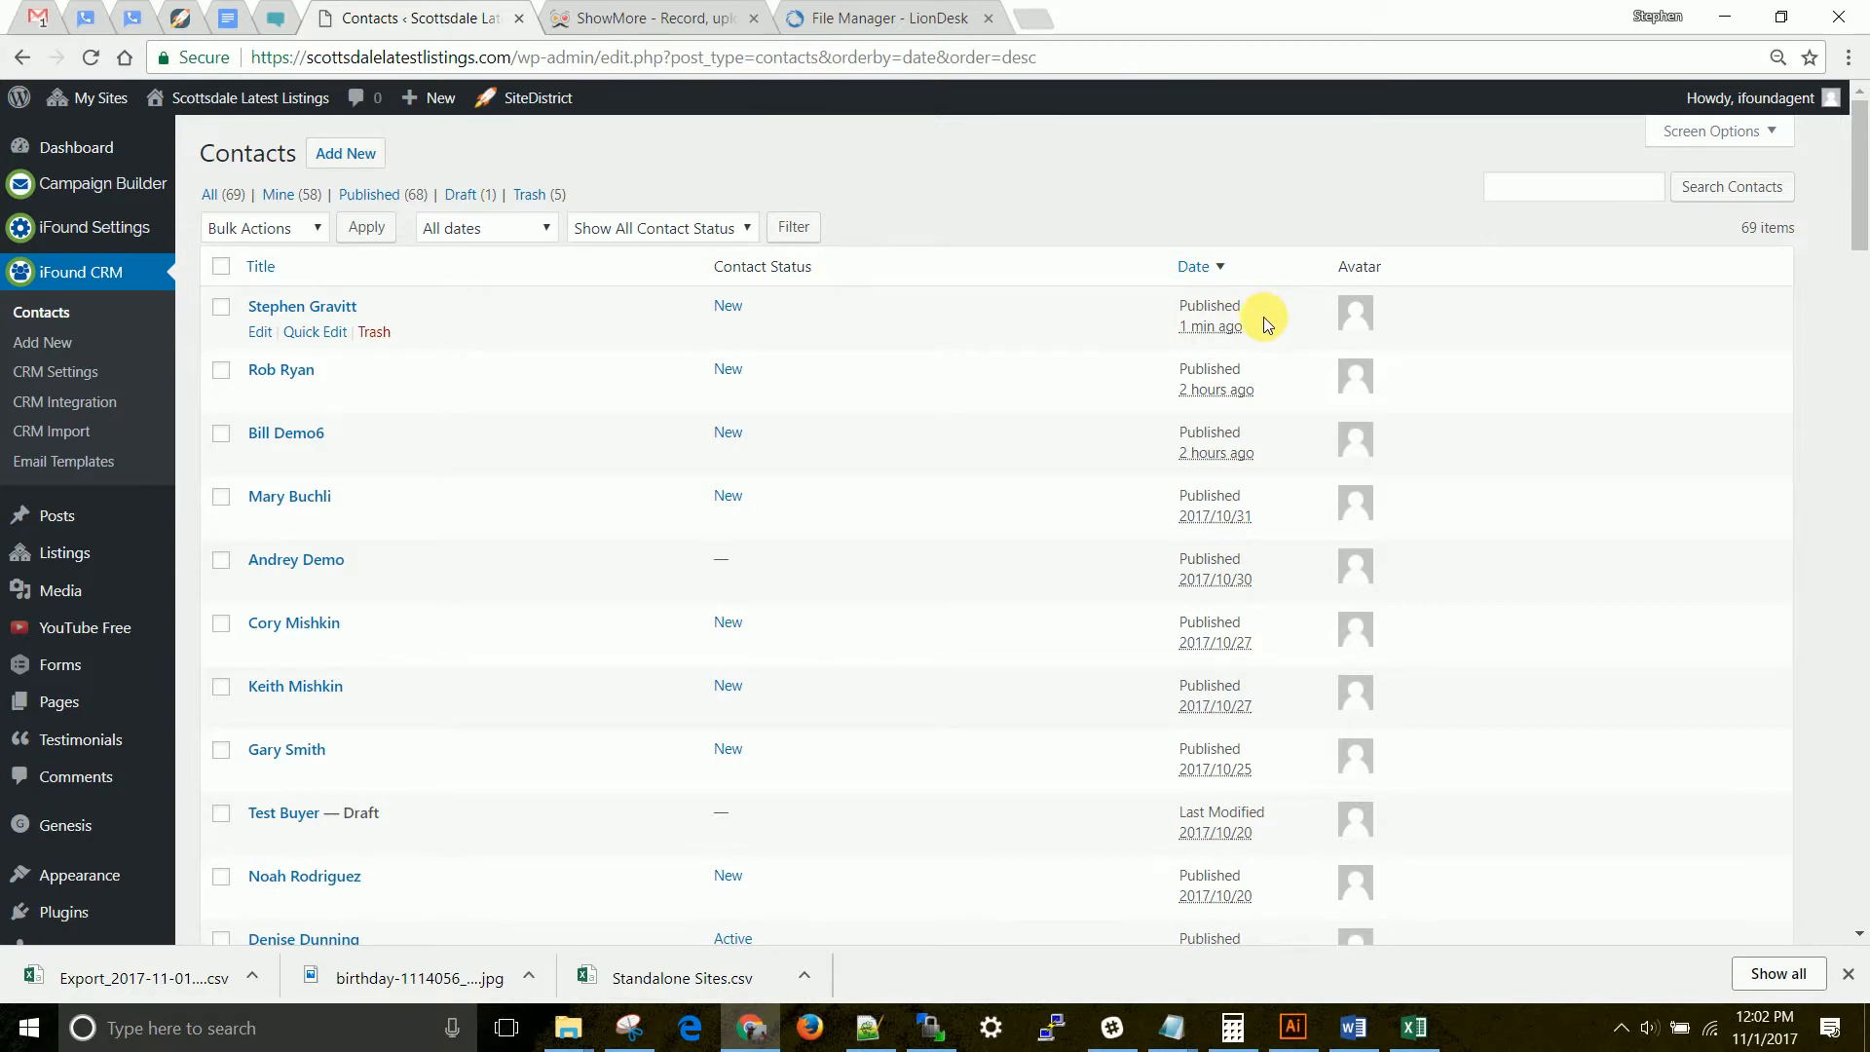
pyautogui.click(221, 305)
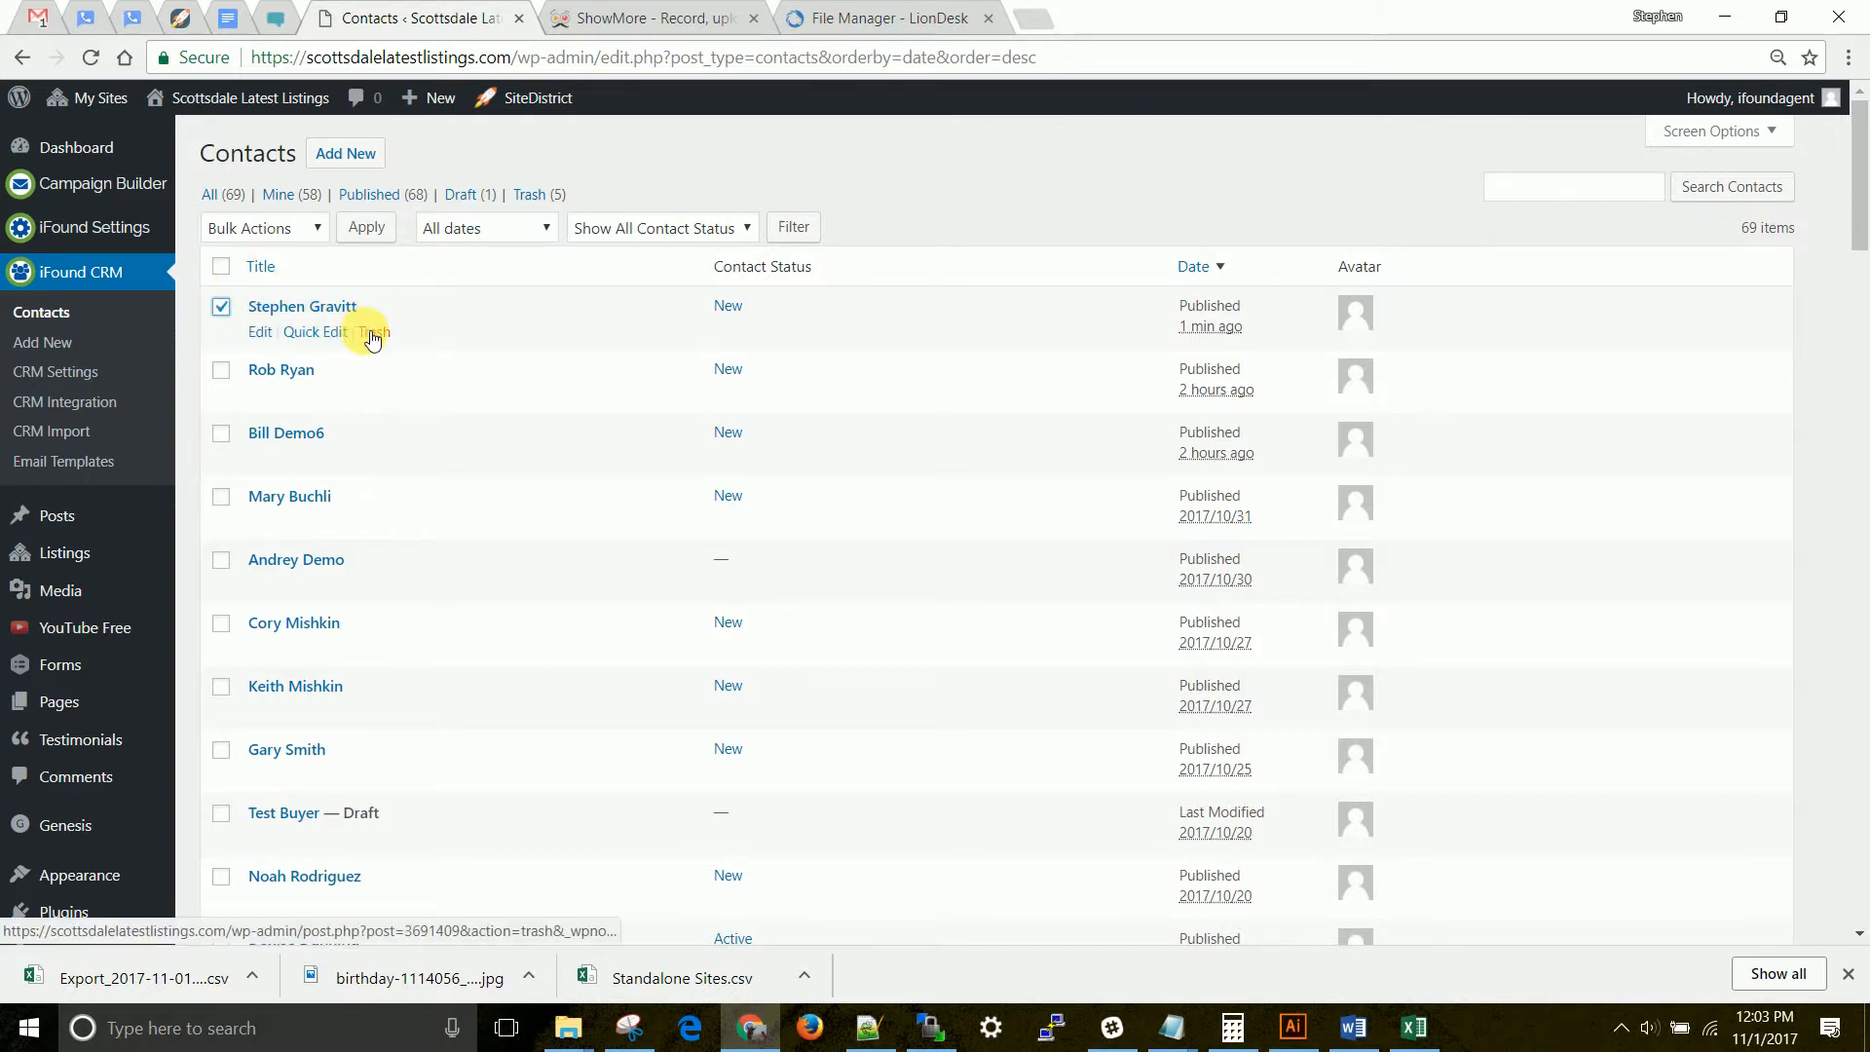
pyautogui.click(221, 370)
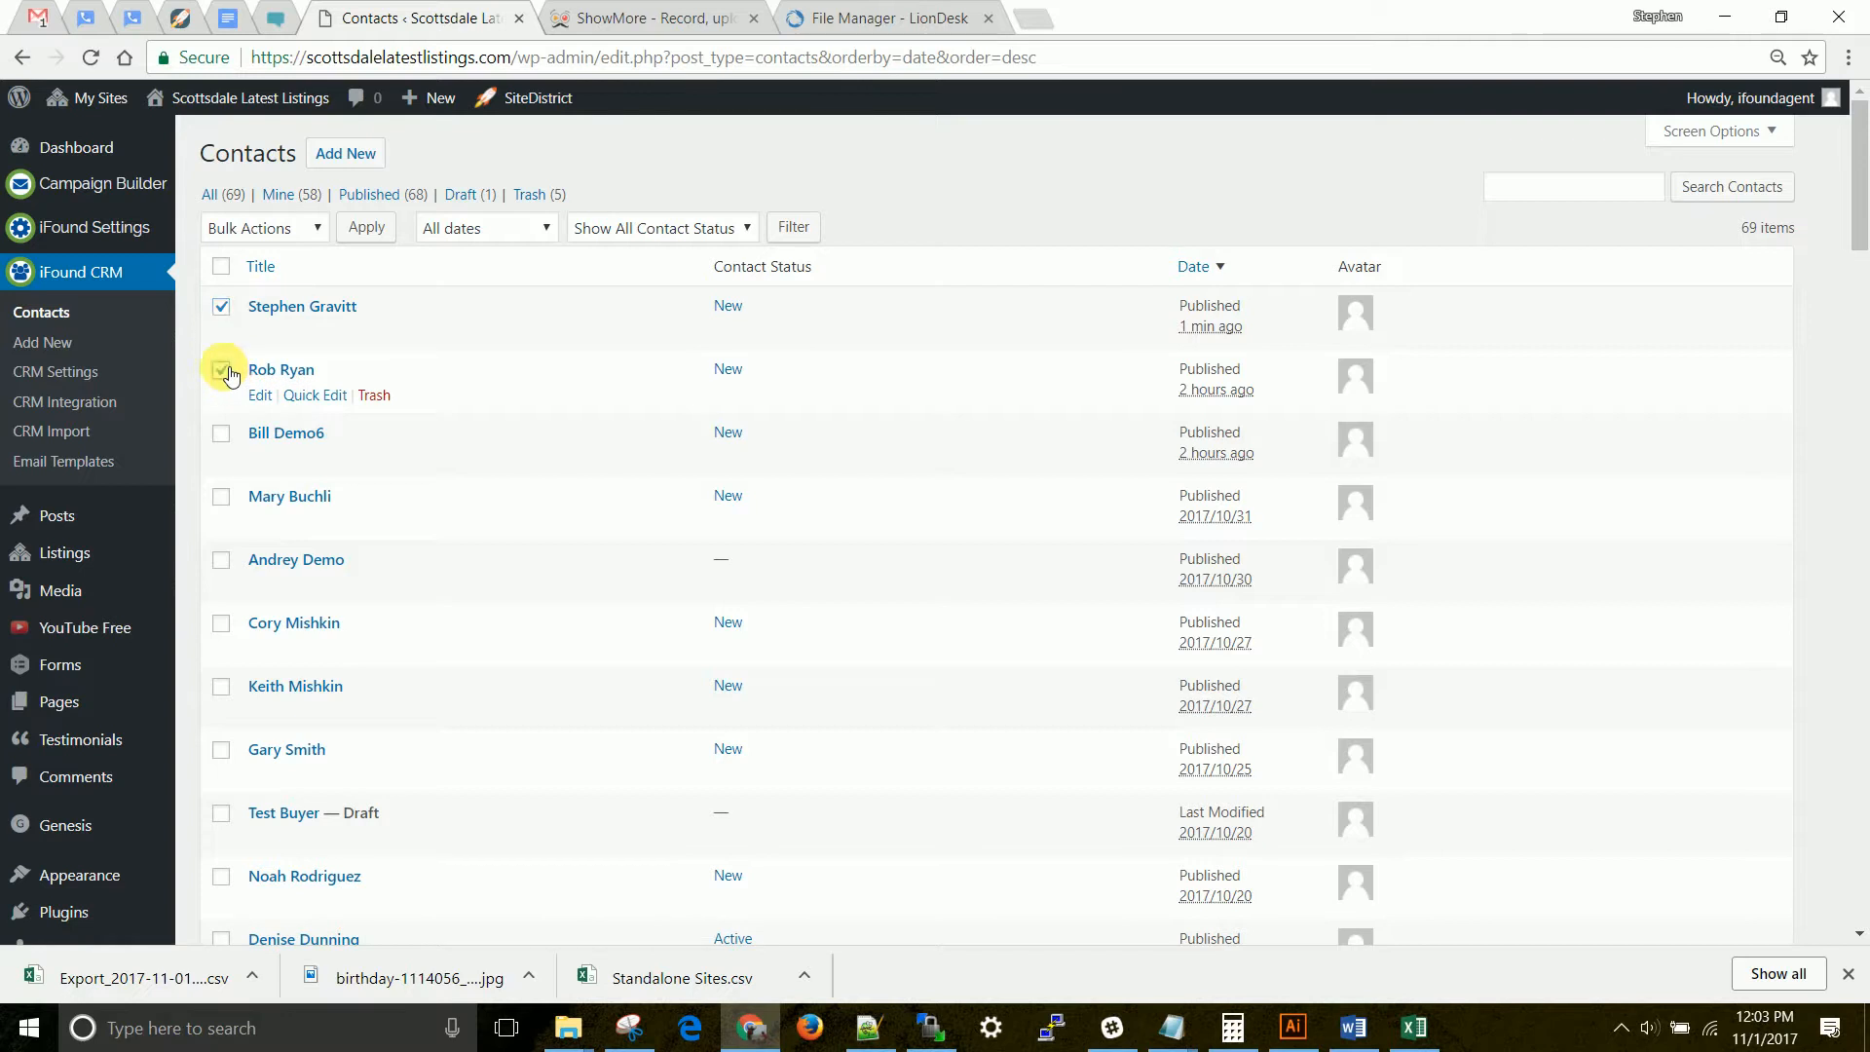
pyautogui.click(222, 432)
pyautogui.click(221, 496)
pyautogui.click(221, 370)
pyautogui.click(221, 496)
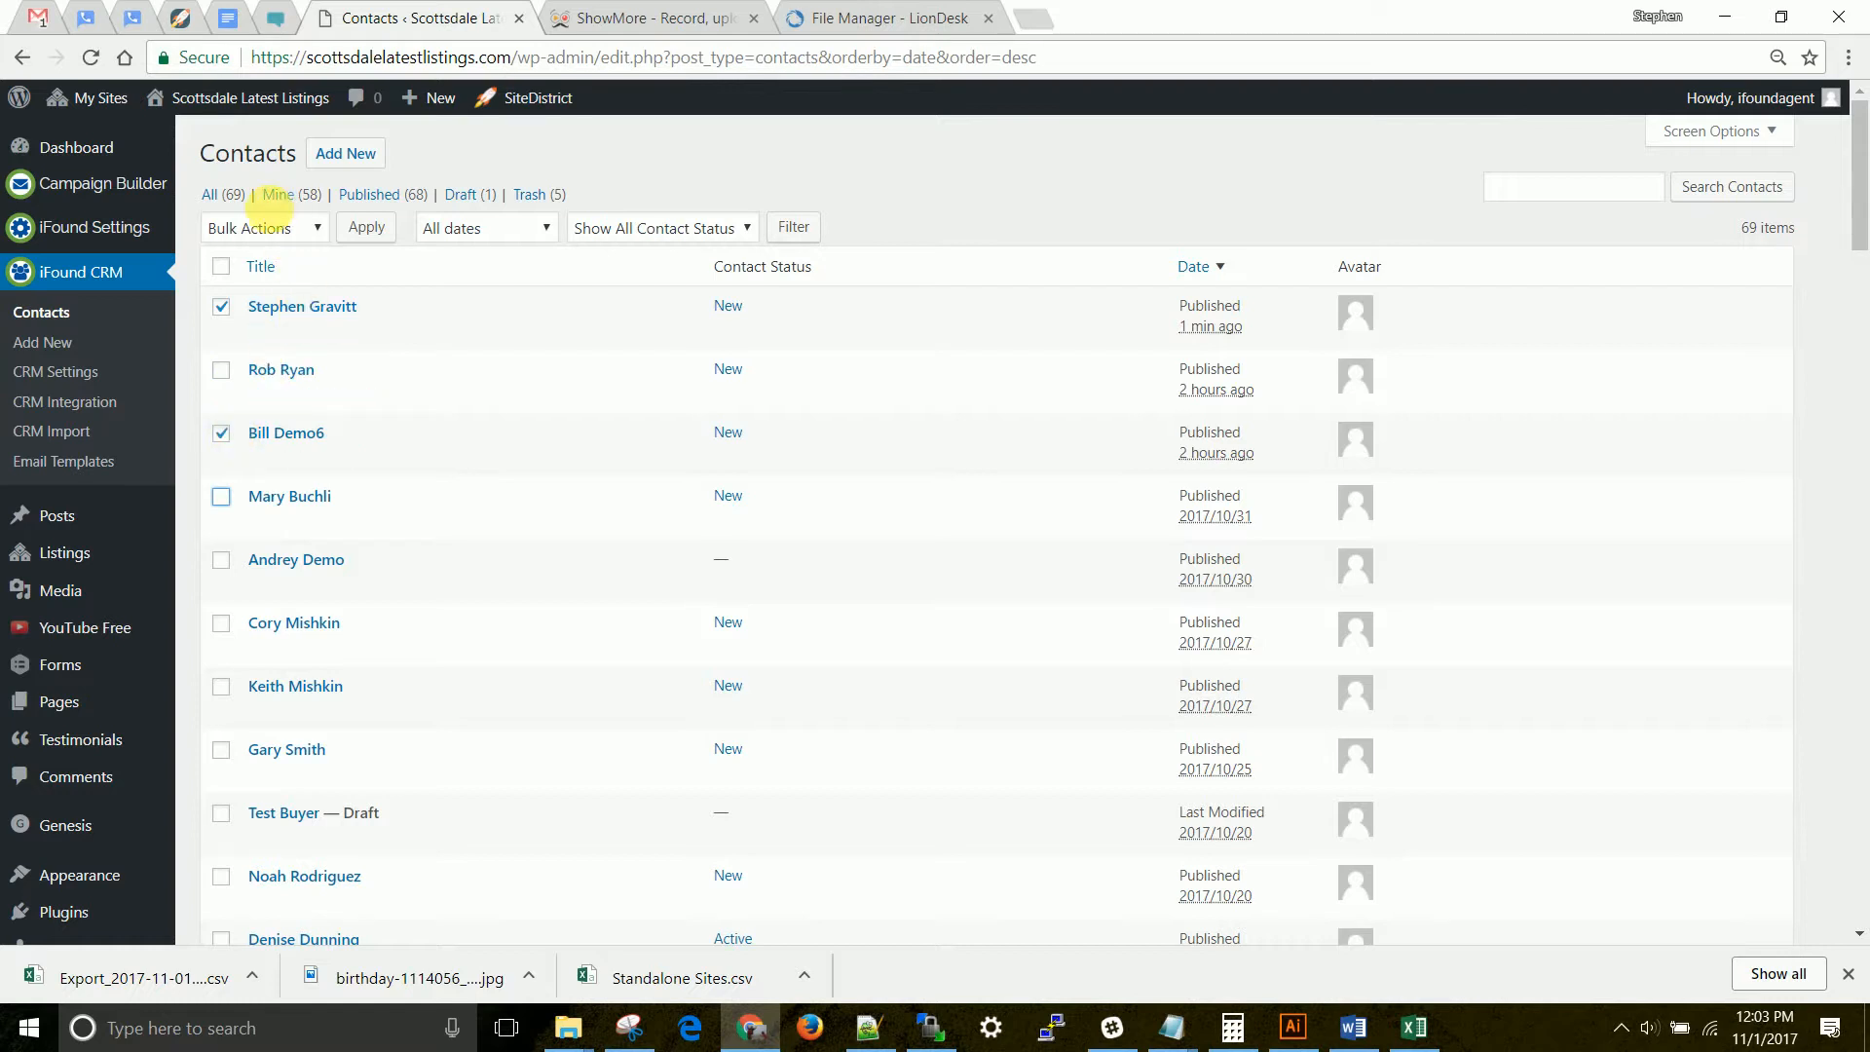
pyautogui.click(302, 230)
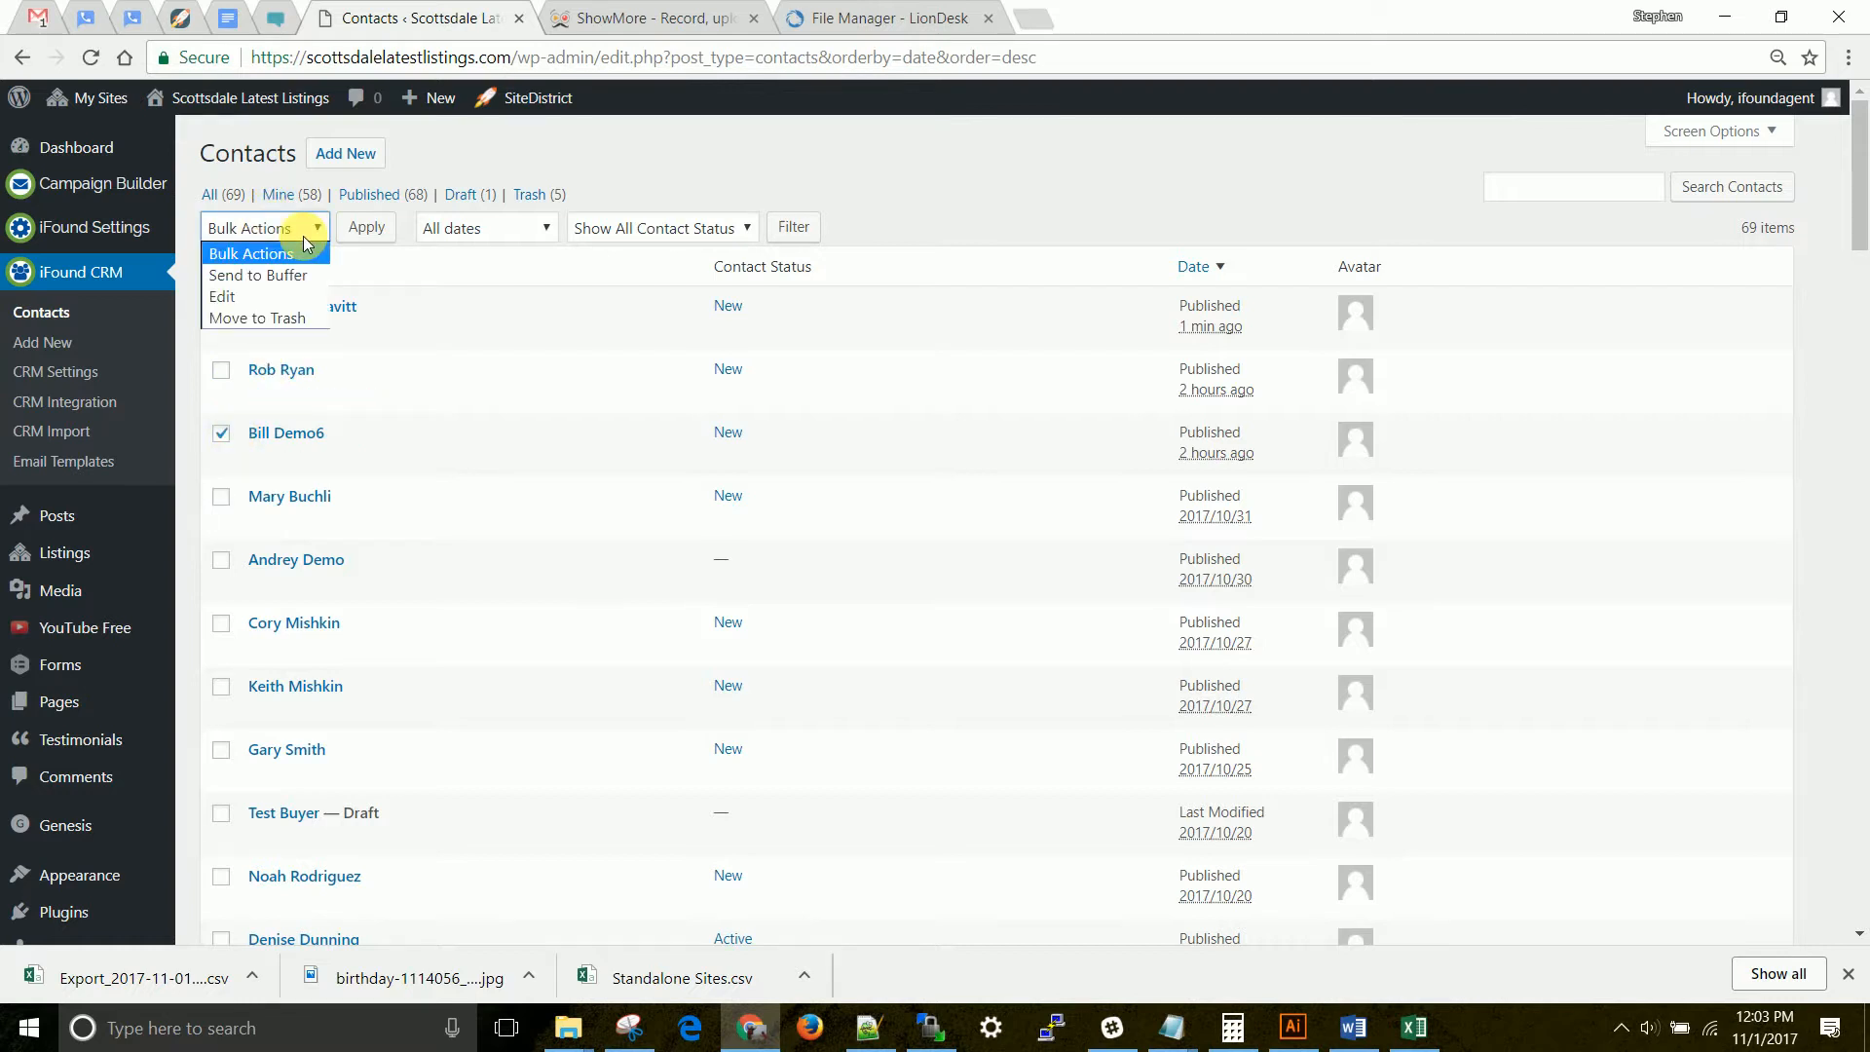
pyautogui.click(273, 318)
pyautogui.click(367, 228)
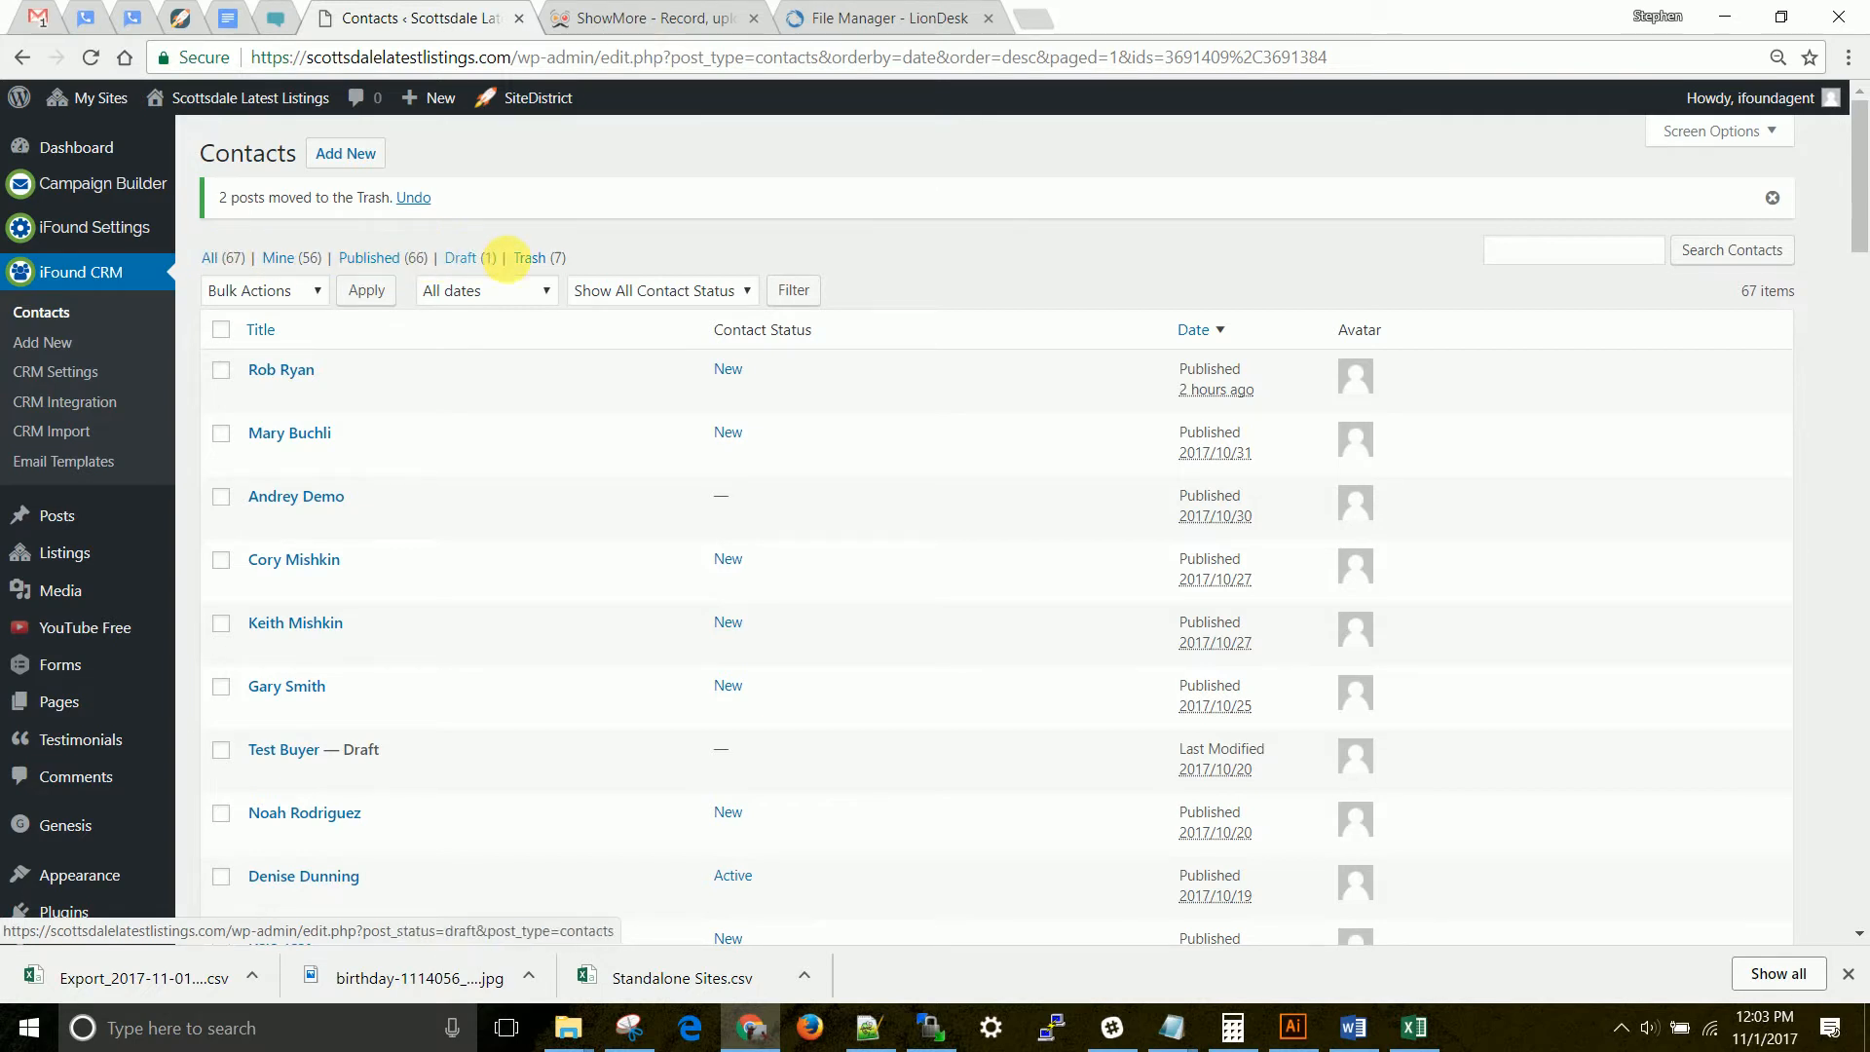
# - Restore all trashed contacts in bulk and return to the full contacts list
pyautogui.click(539, 259)
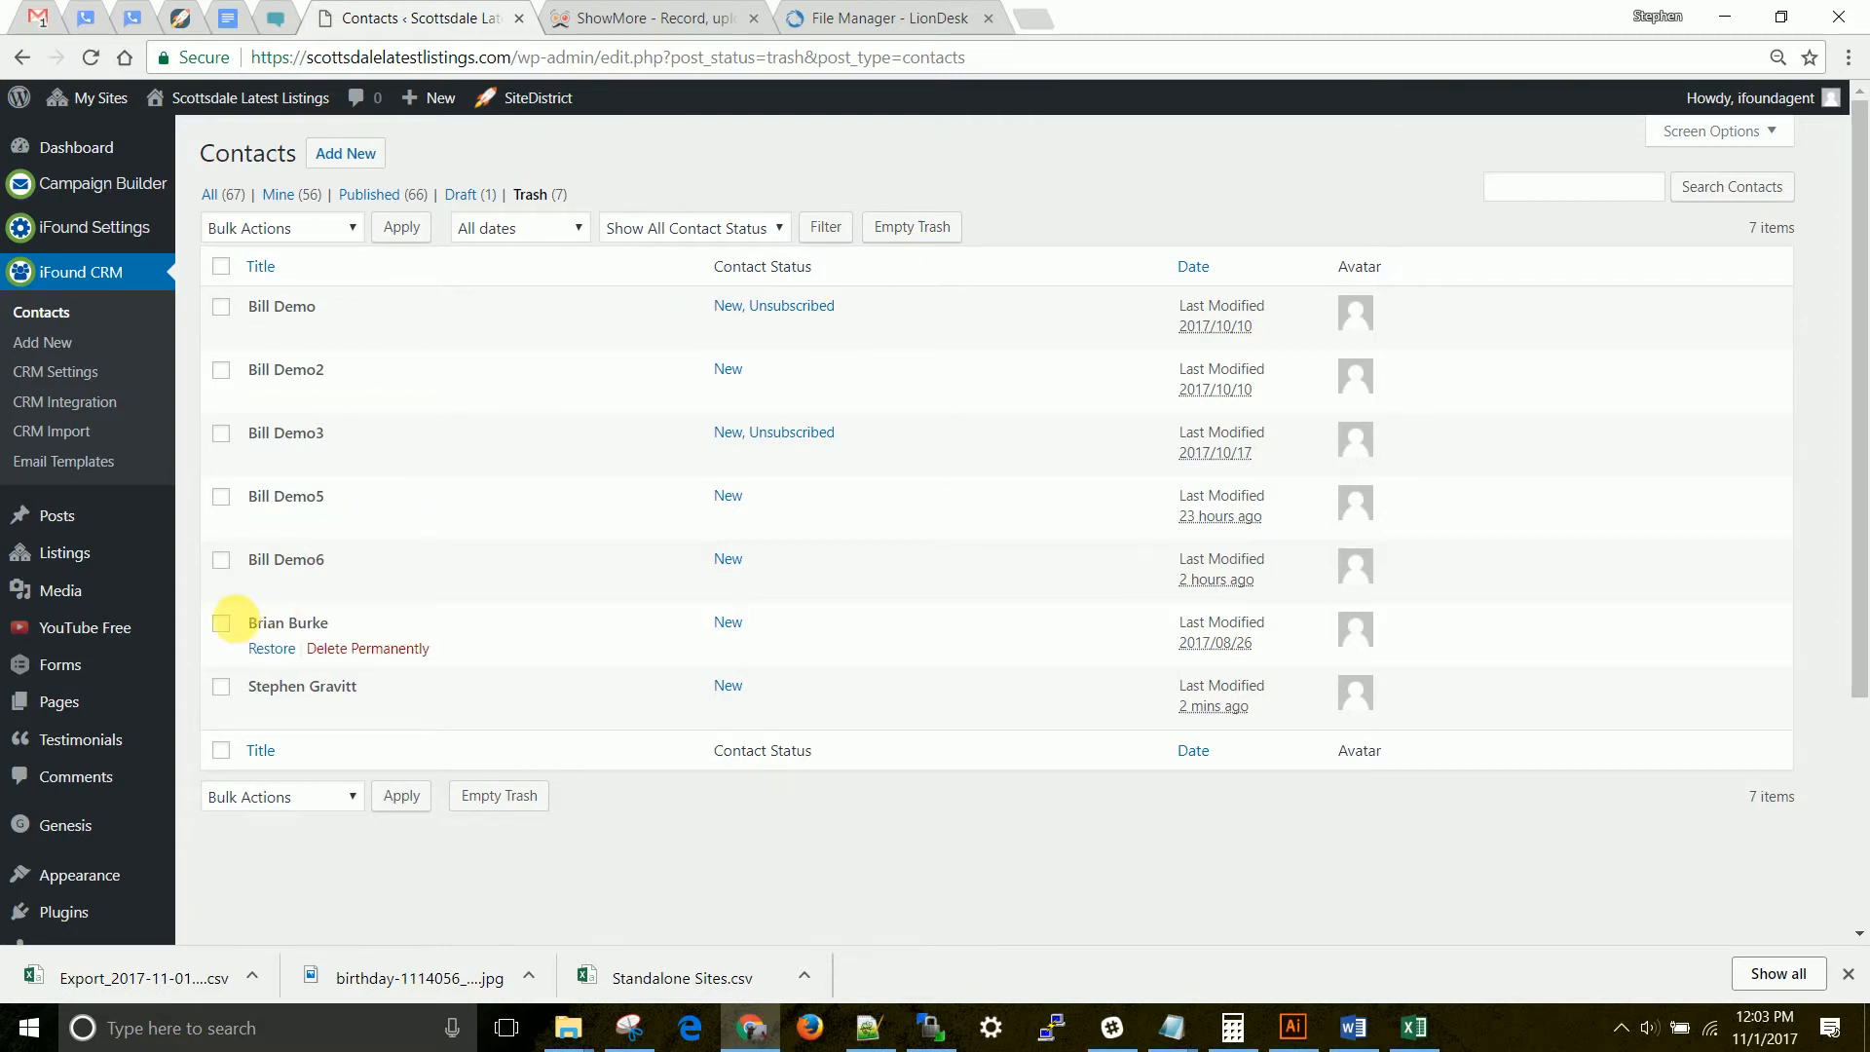
pyautogui.click(227, 269)
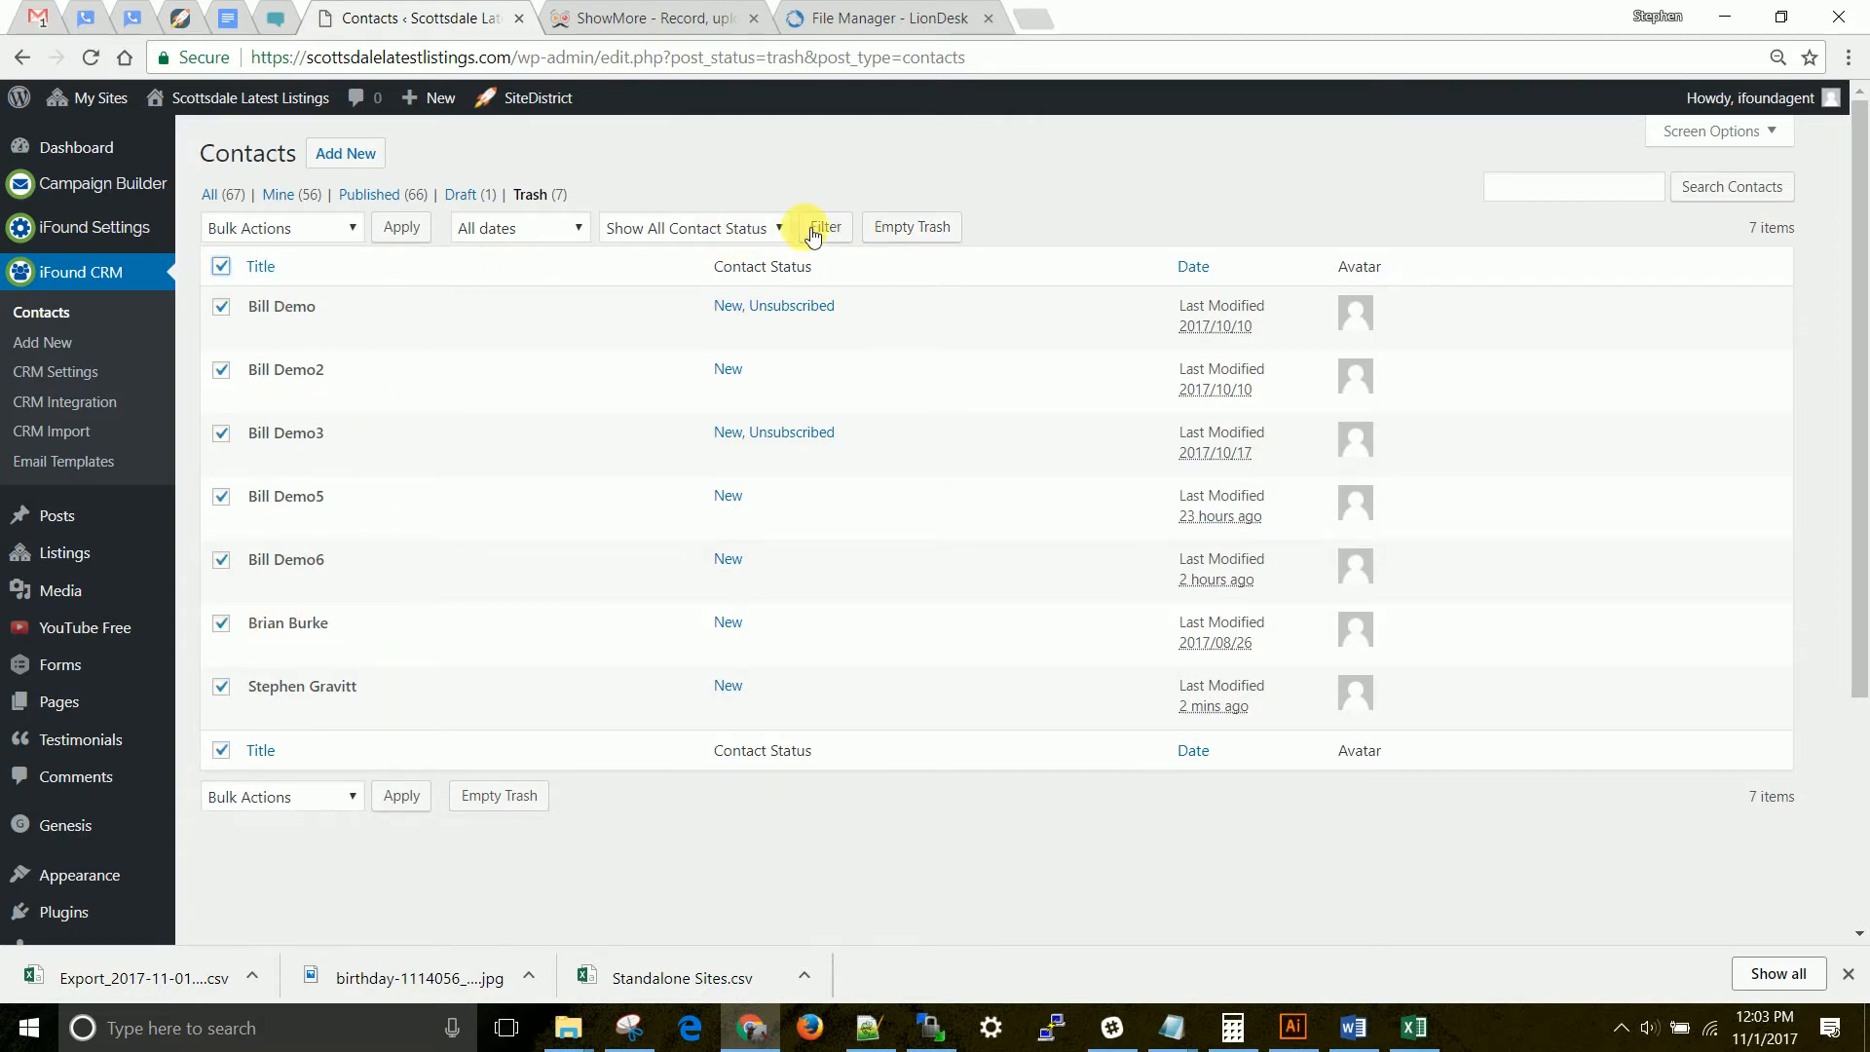
pyautogui.click(281, 230)
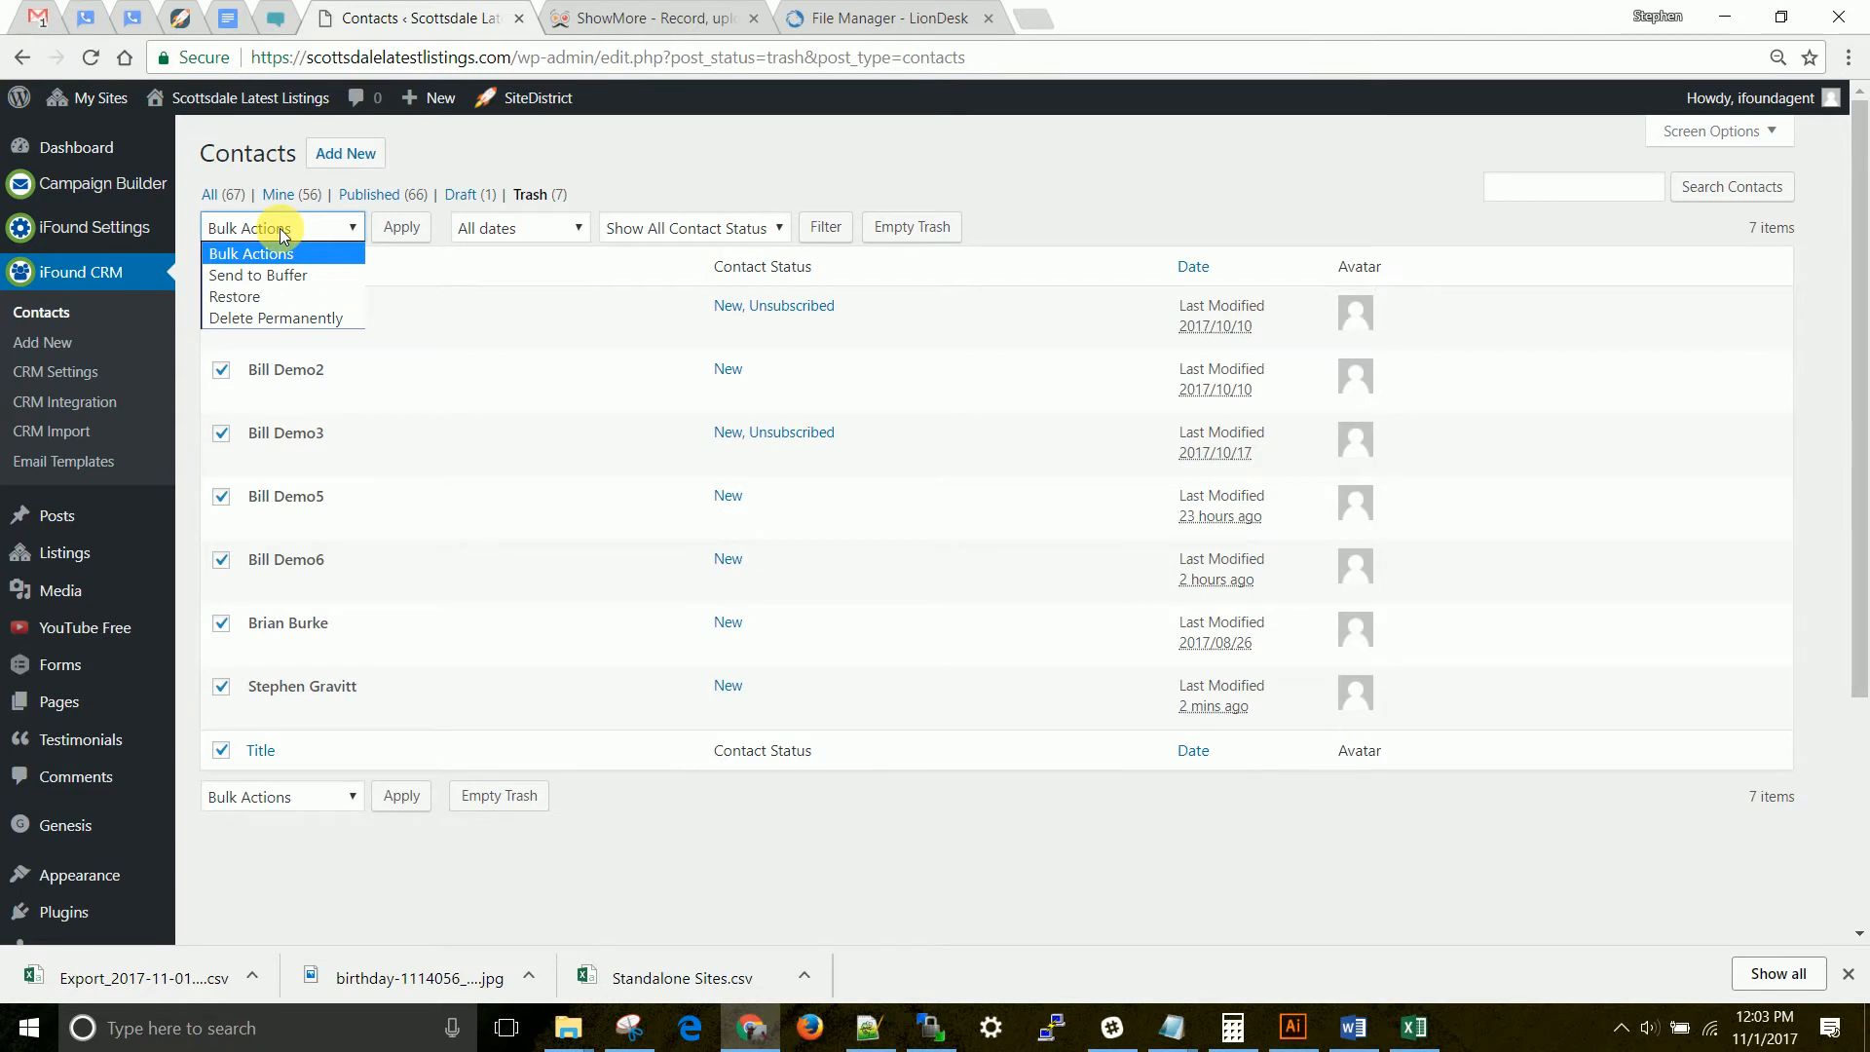
pyautogui.click(261, 292)
pyautogui.click(396, 230)
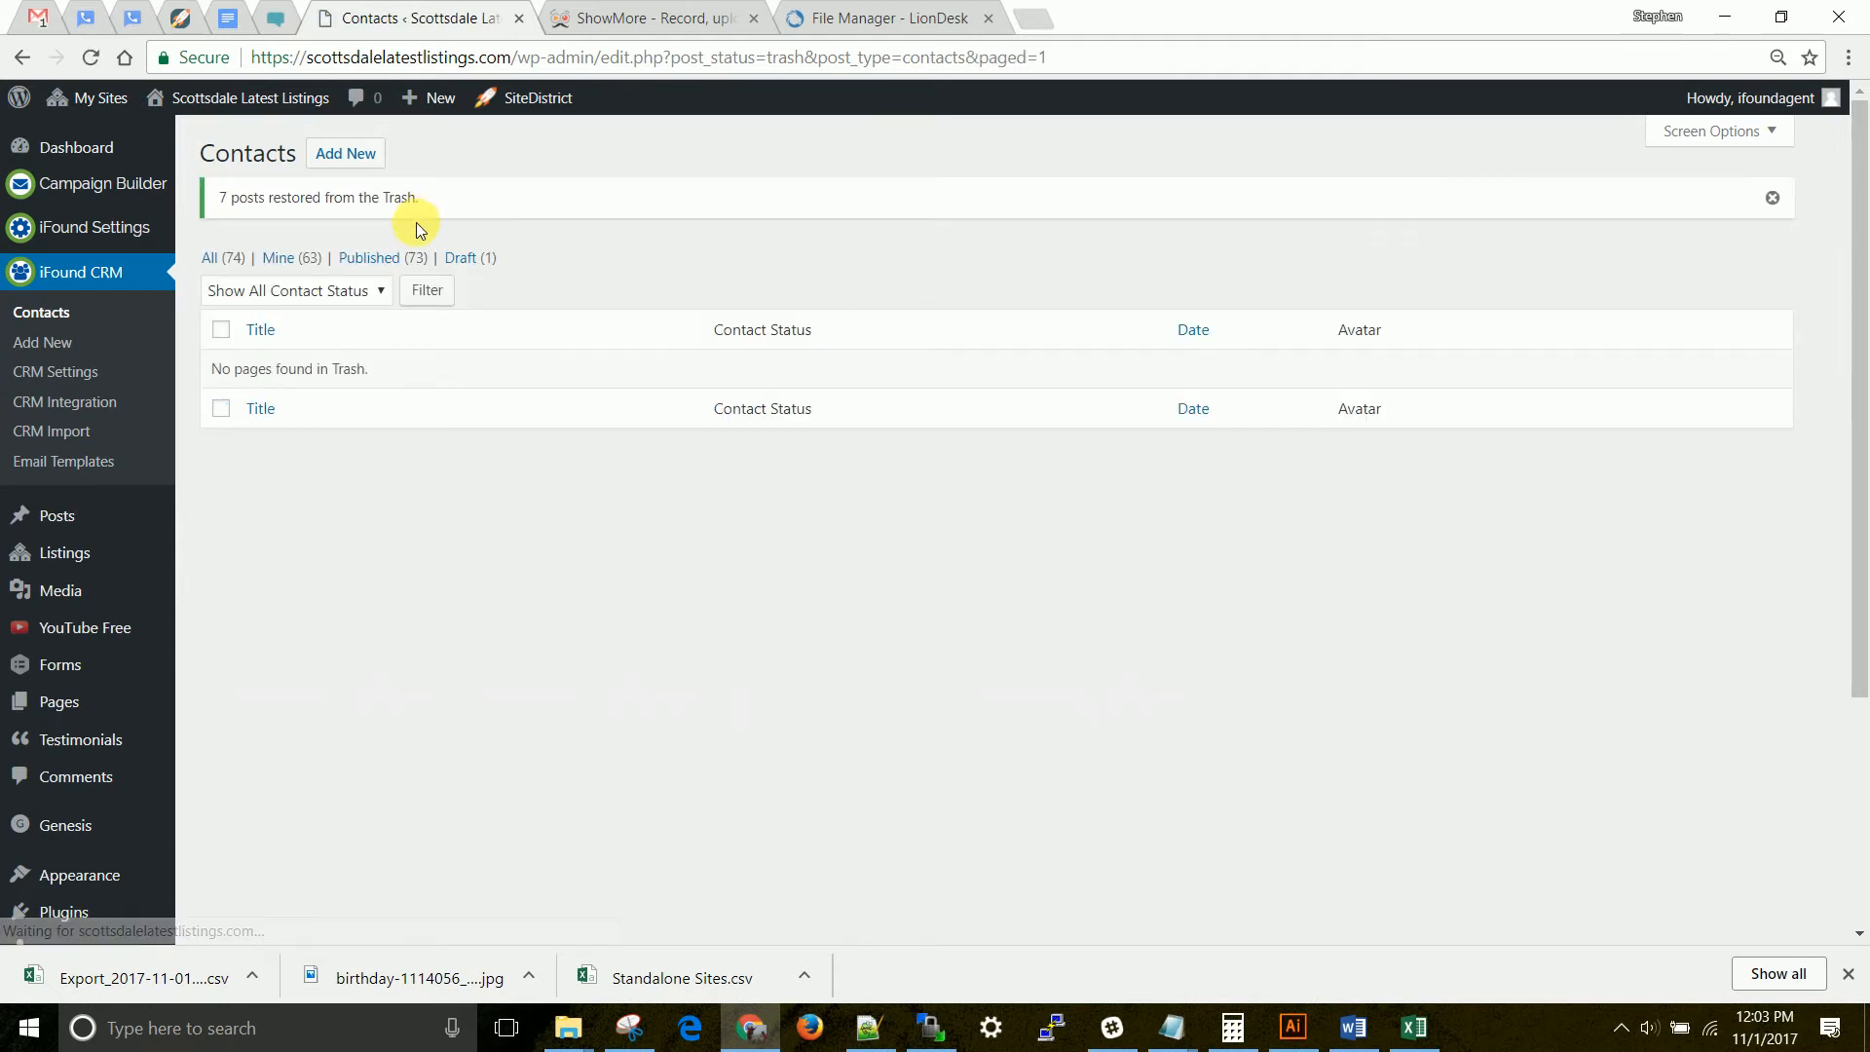
pyautogui.click(43, 312)
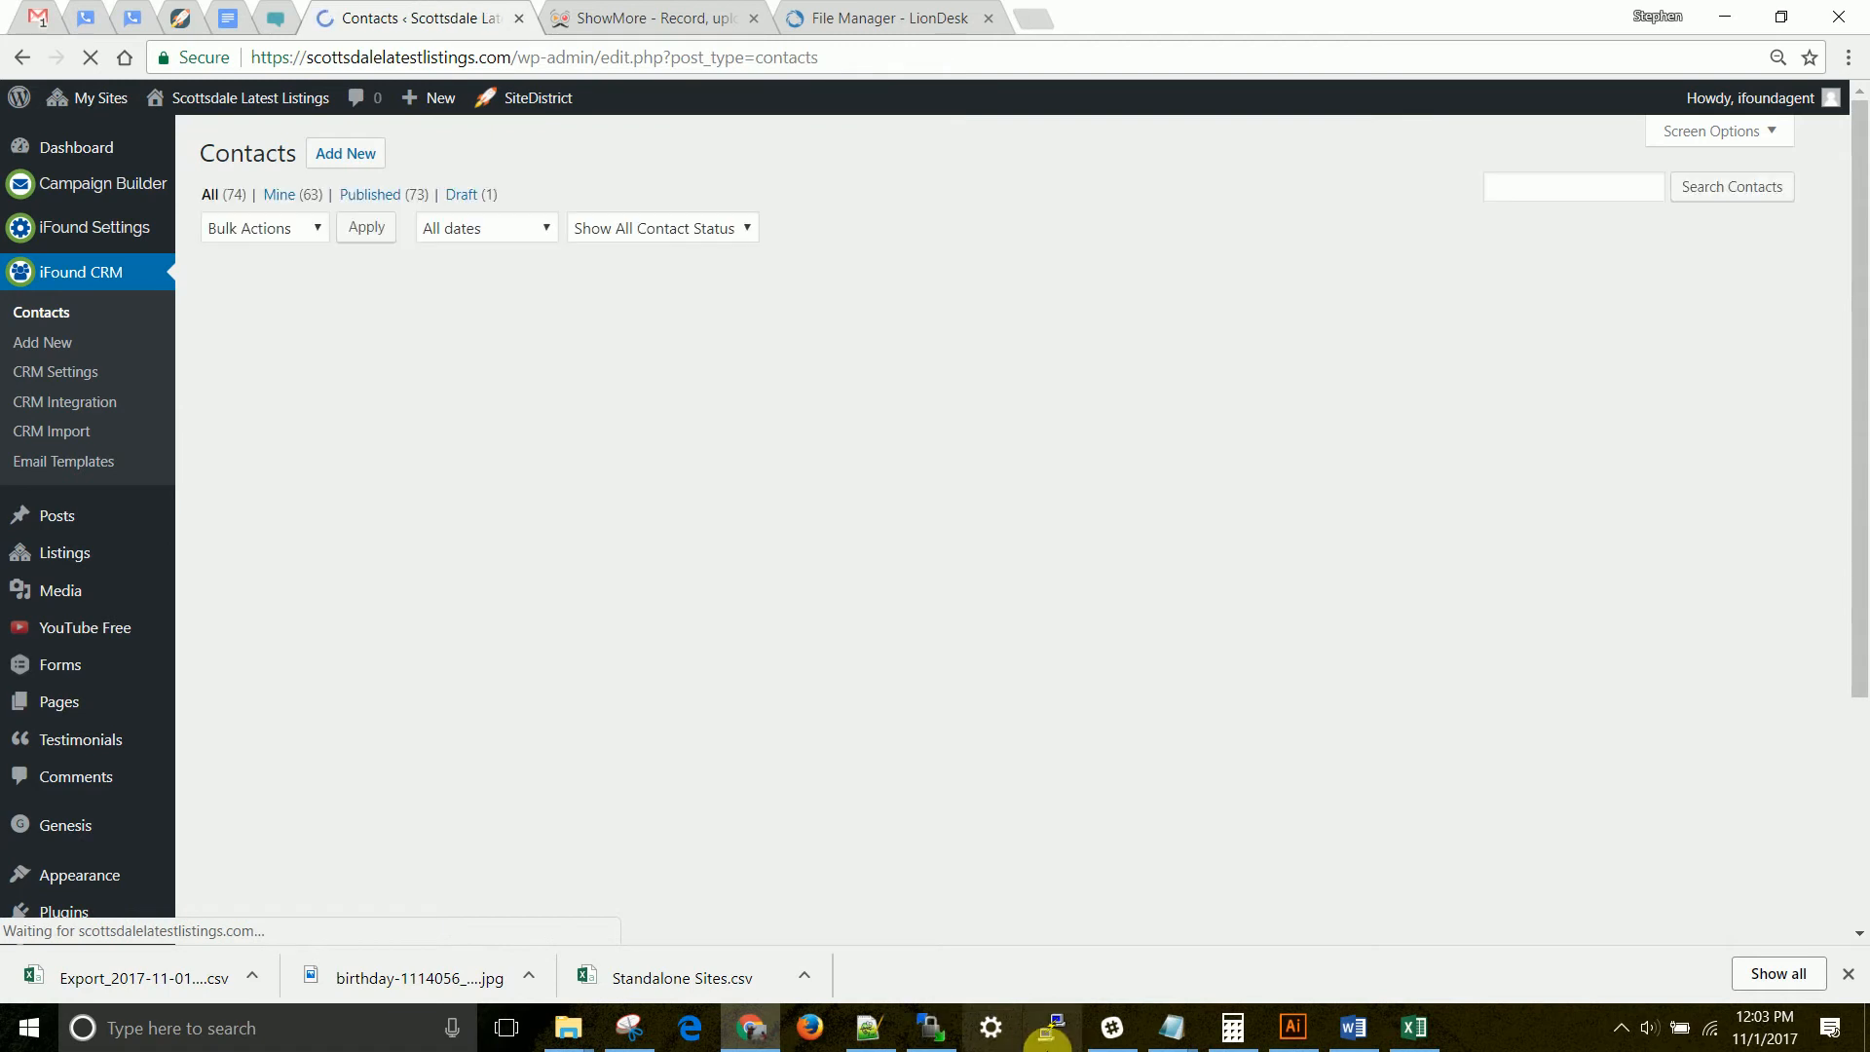